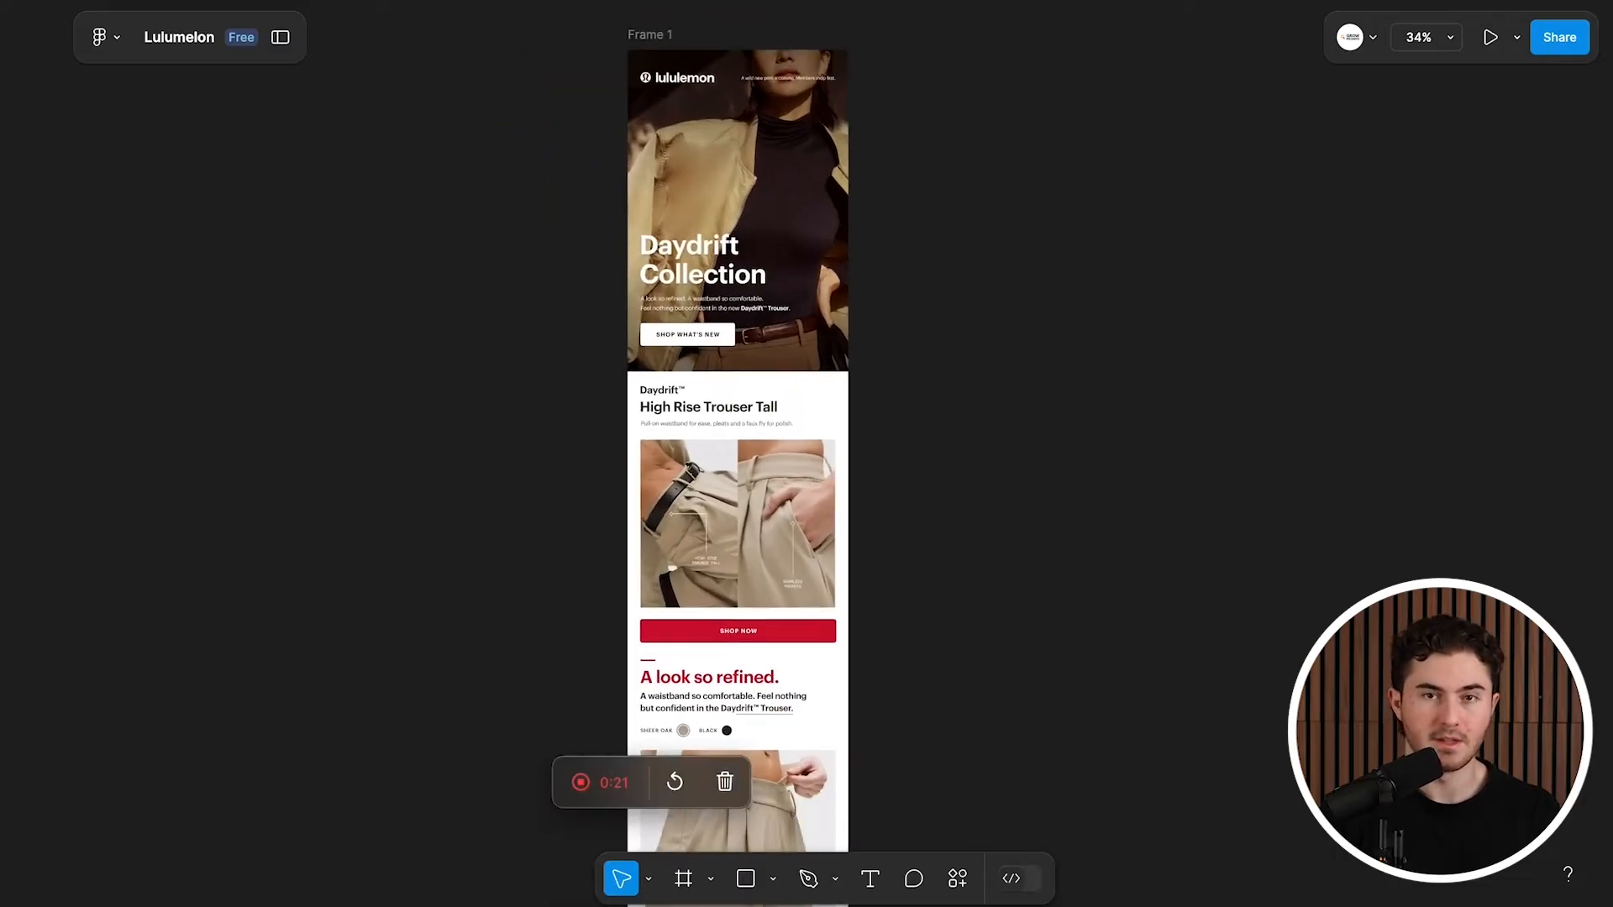
Step: Review the reference email design in Frame 1 from the hero section through the product sections
scroll(731, 453, "down", 5)
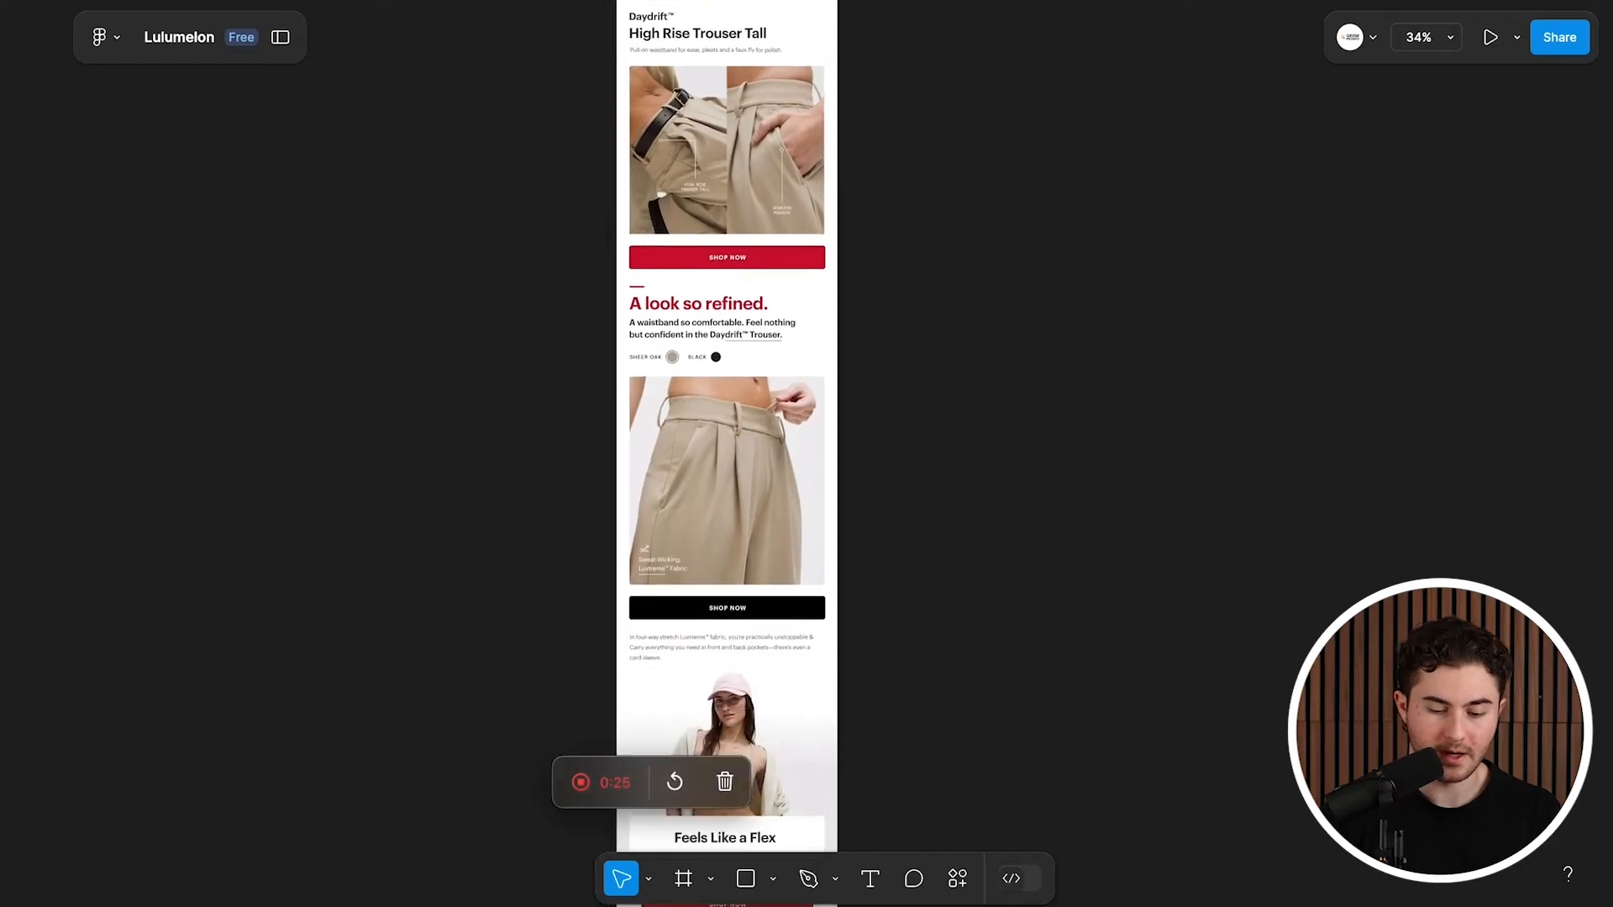
scroll(722, 454, "up", 2)
scroll(722, 453, "down", 5)
scroll(698, 453, "down", 5)
scroll(697, 454, "up", 10)
scroll(722, 454, "up", 8)
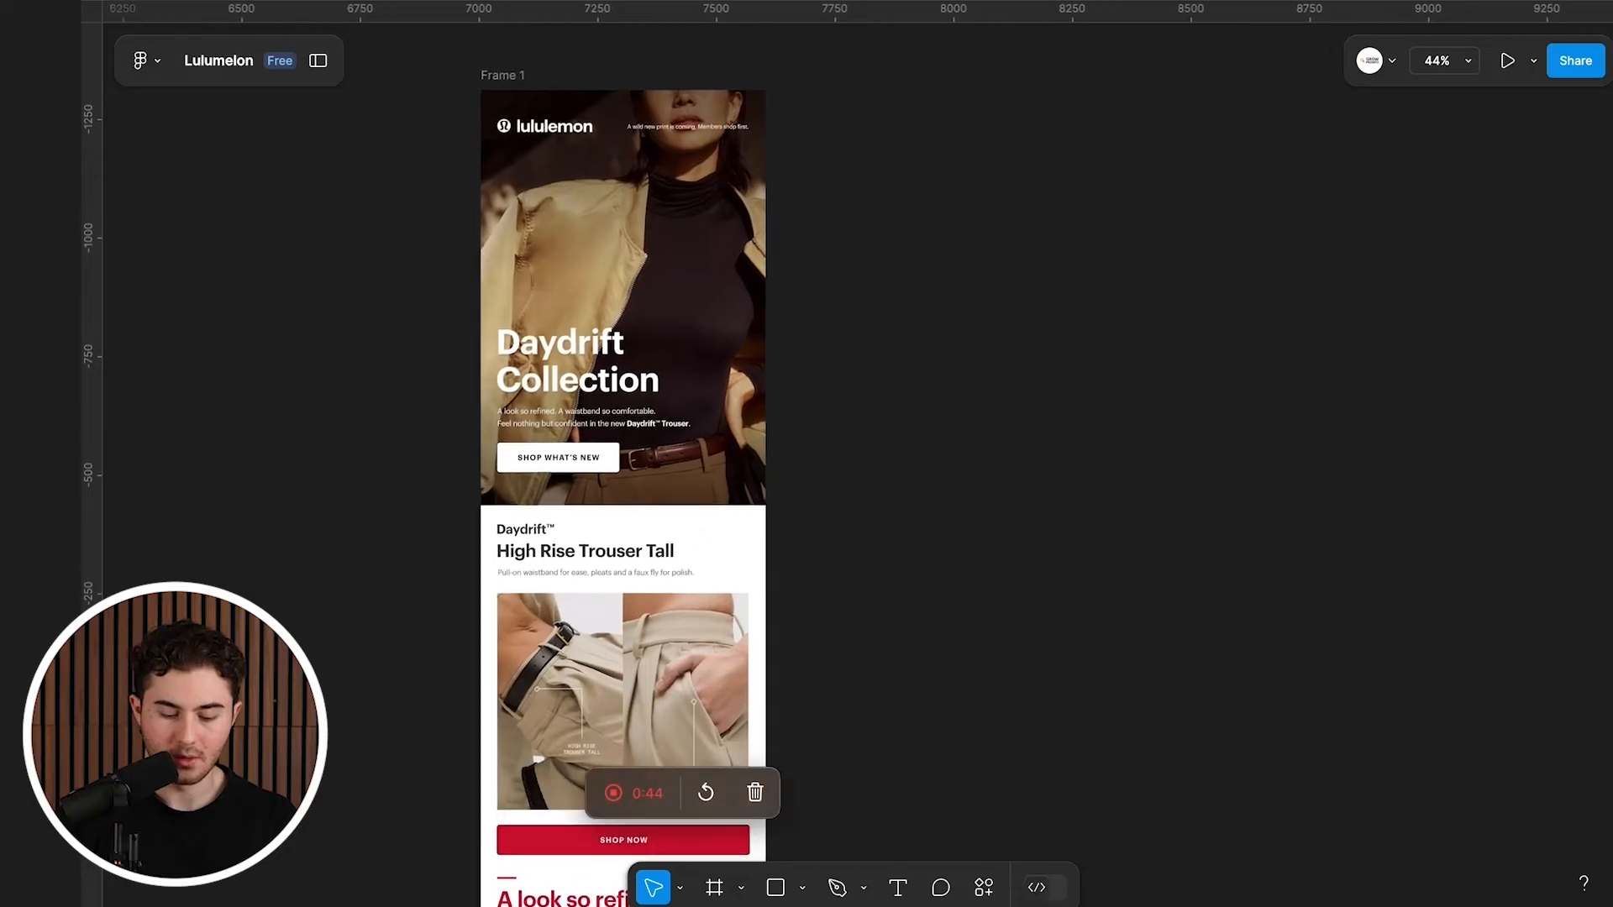
Step: Create a new frame beside the reference design, 600 wide and 3000 high
key("f")
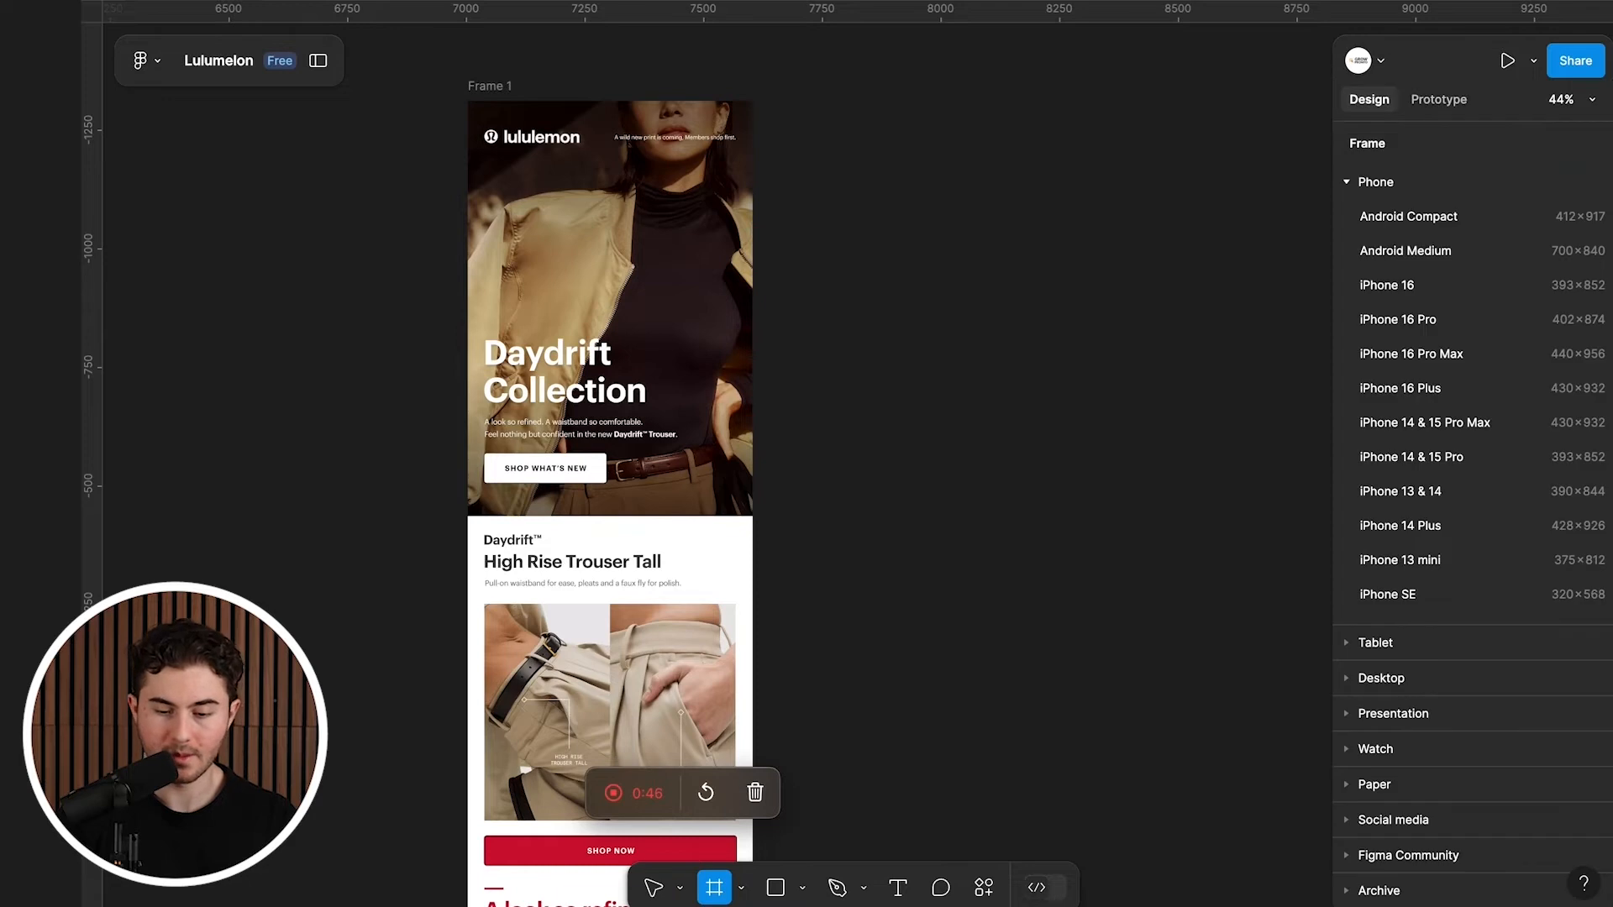
left_click(888, 84)
left_click_drag(912, 107, 971, 125)
left_click(1396, 393)
type("6")
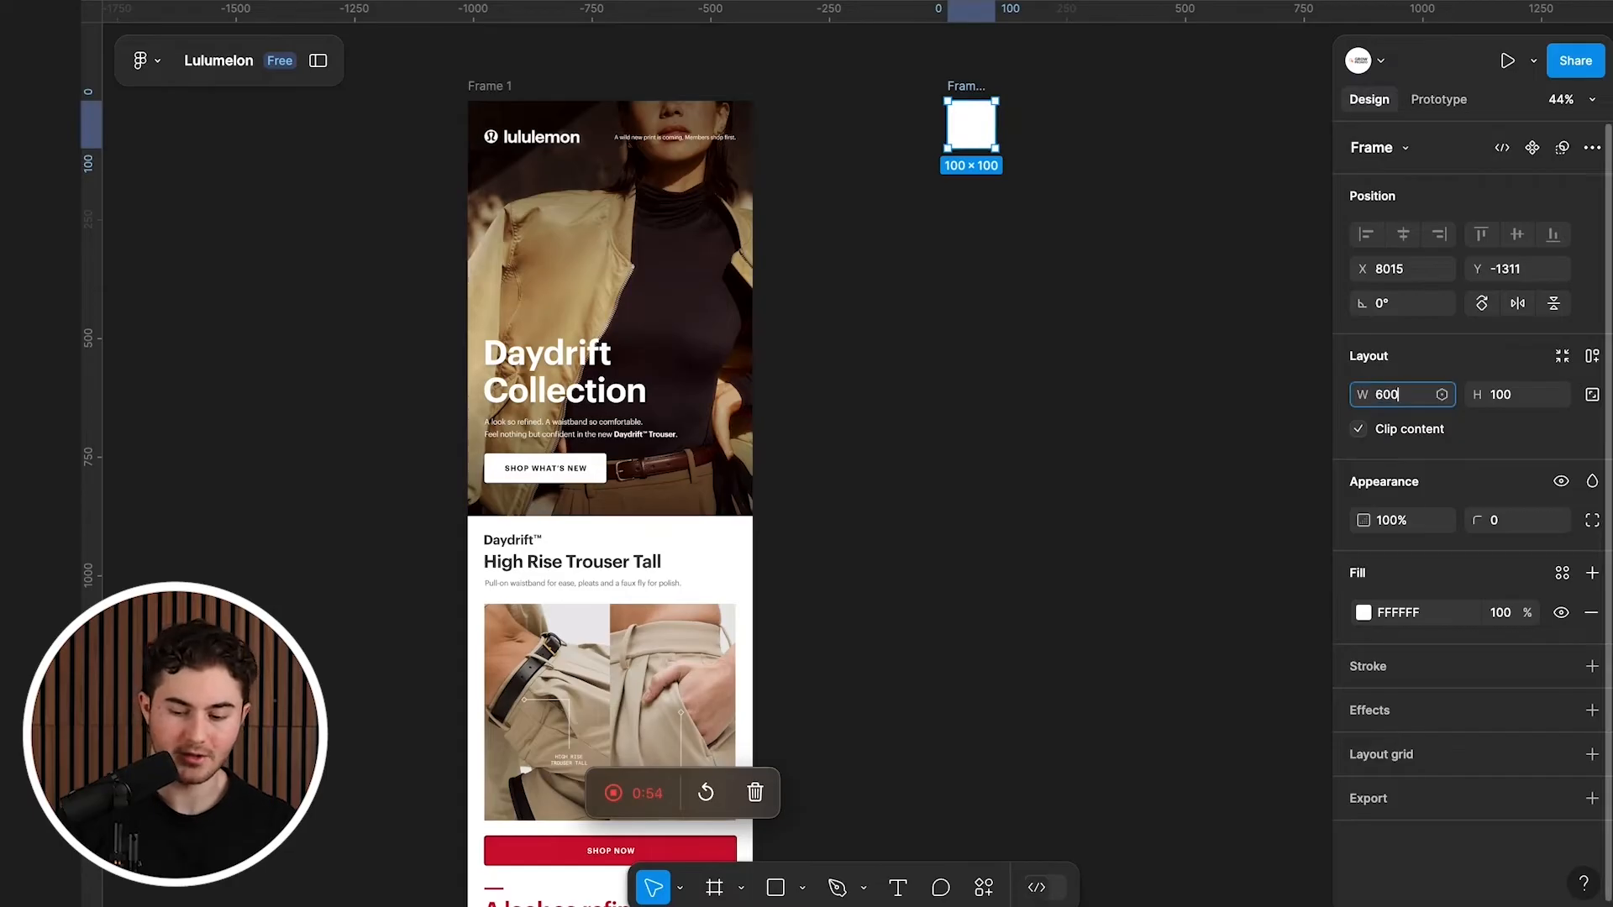
type("00")
key("Return")
key("Tab")
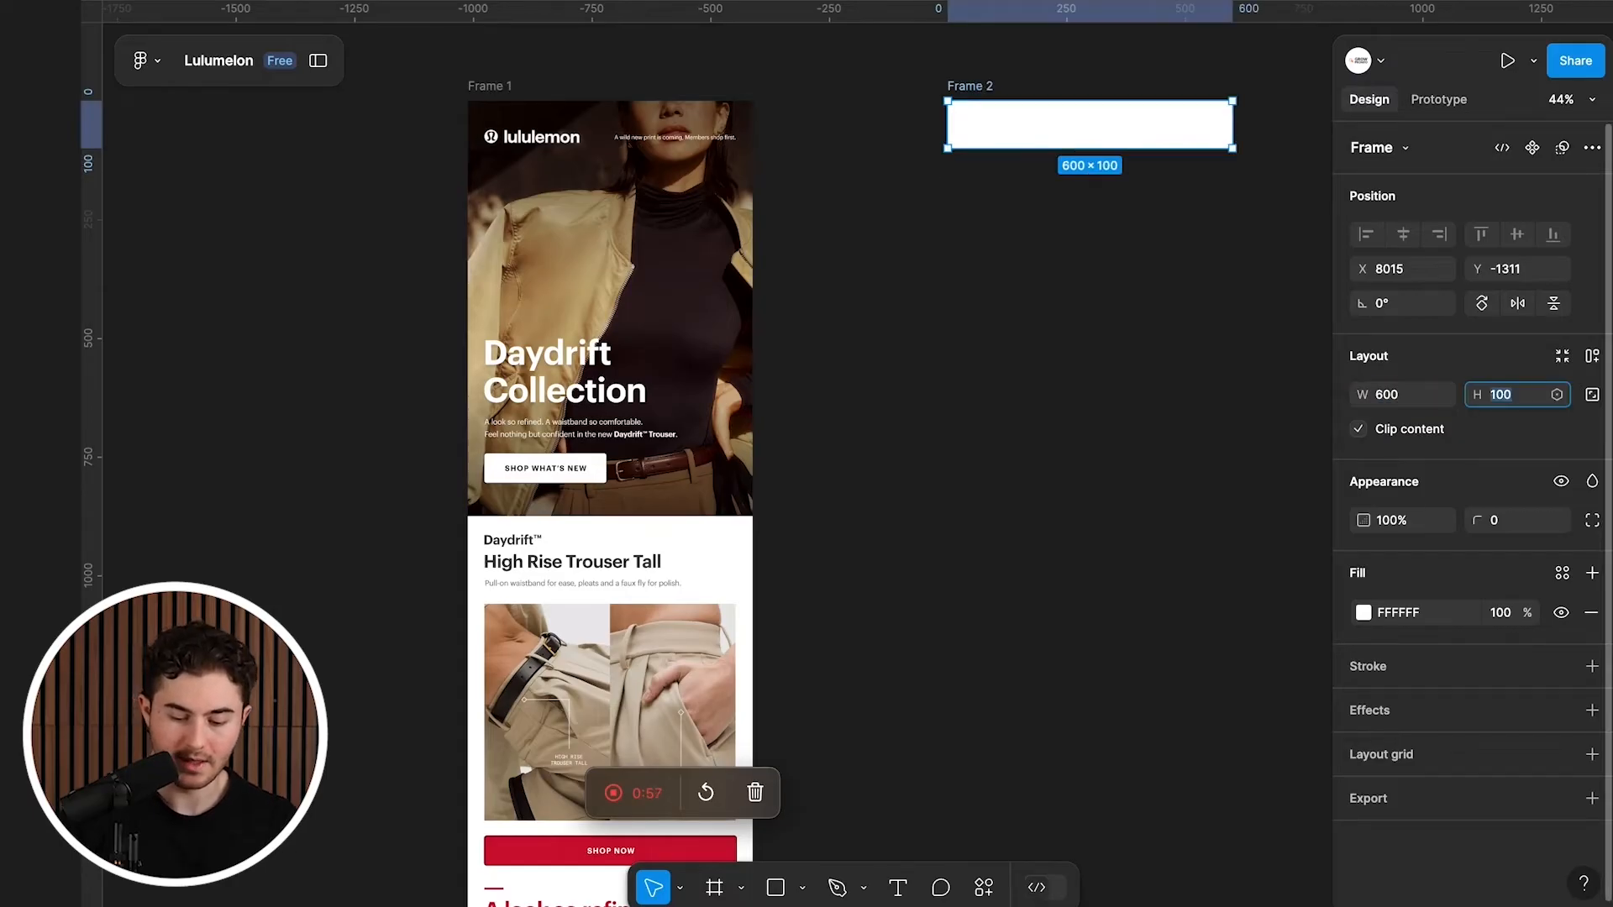
type("3000")
key("Return")
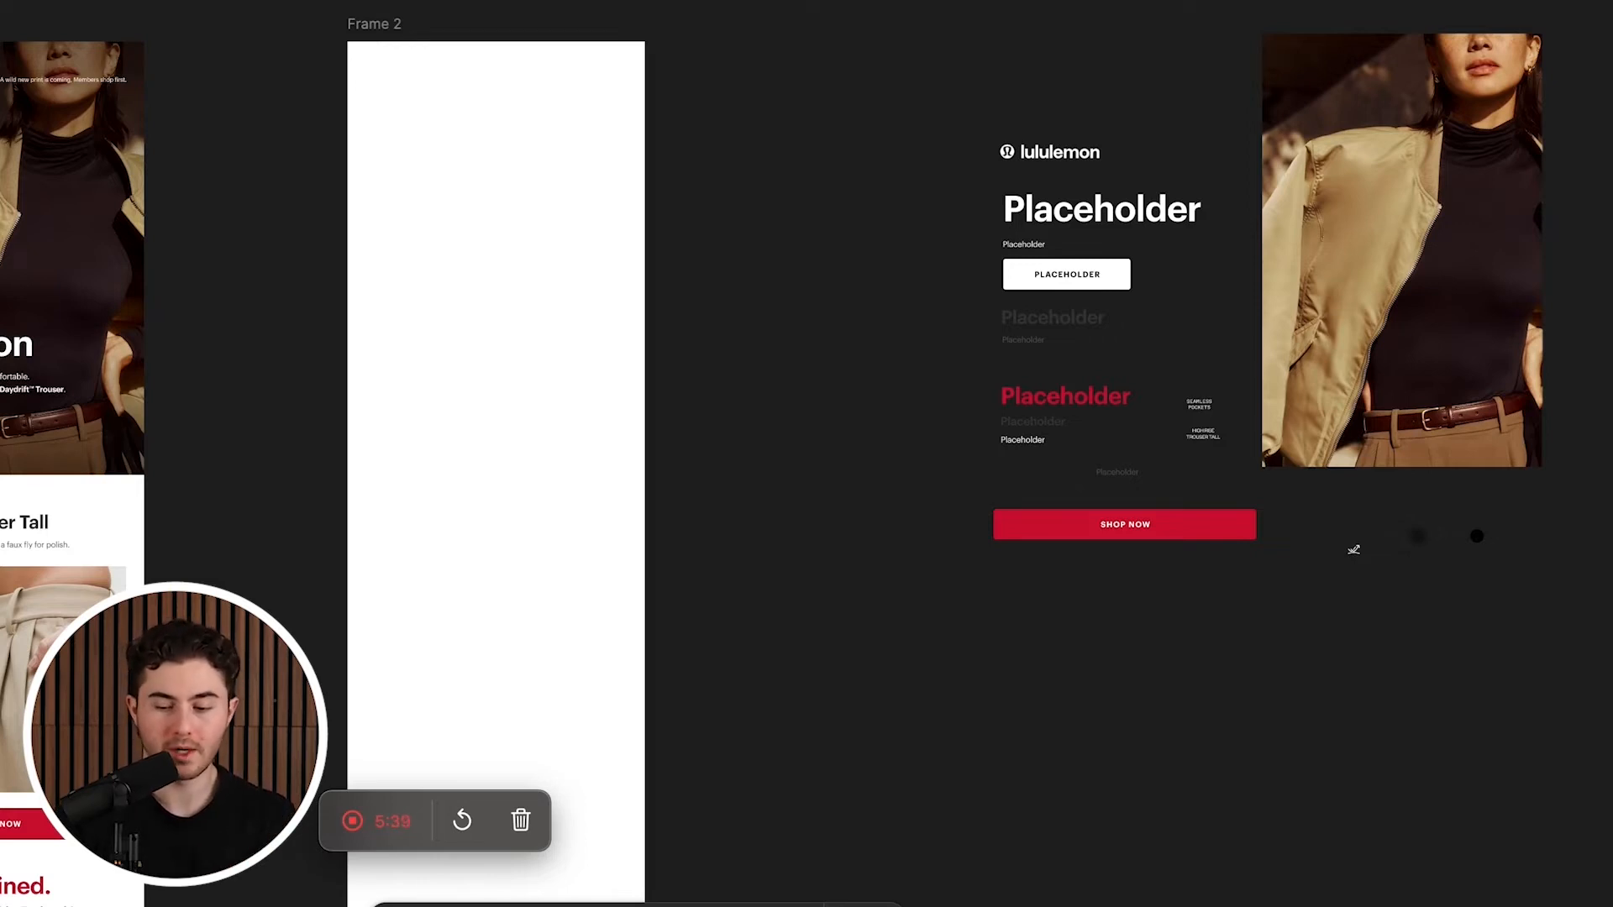
Step: Move the jacket hero photo into the new frame and centre it horizontally
left_click_drag(1401, 250, 486, 272)
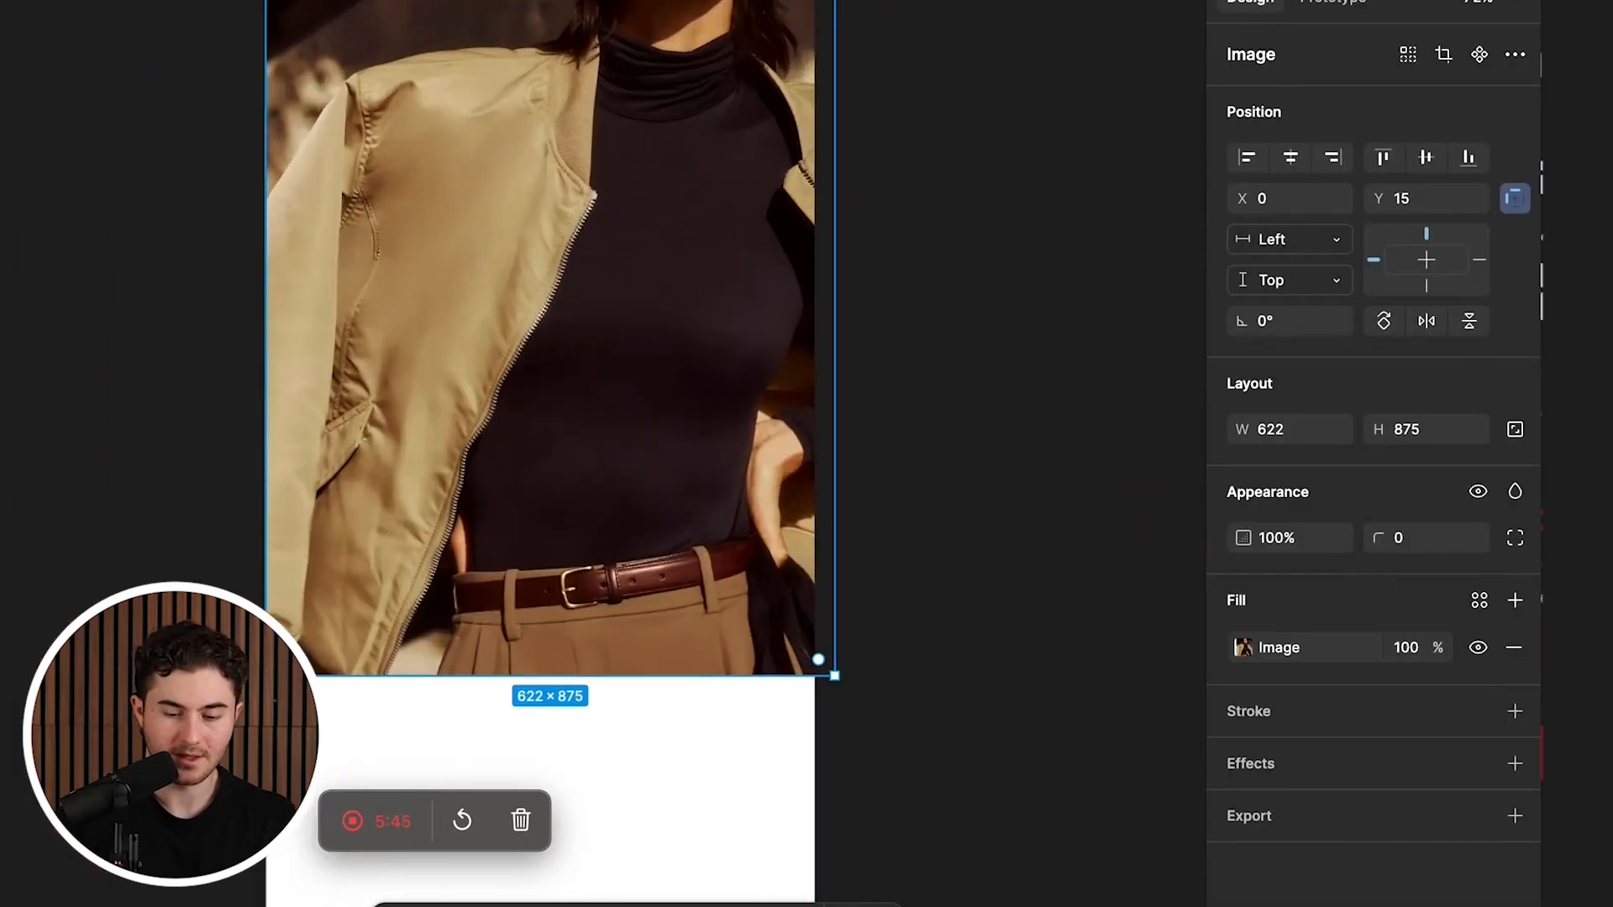
scroll(546, 336, "down", 2)
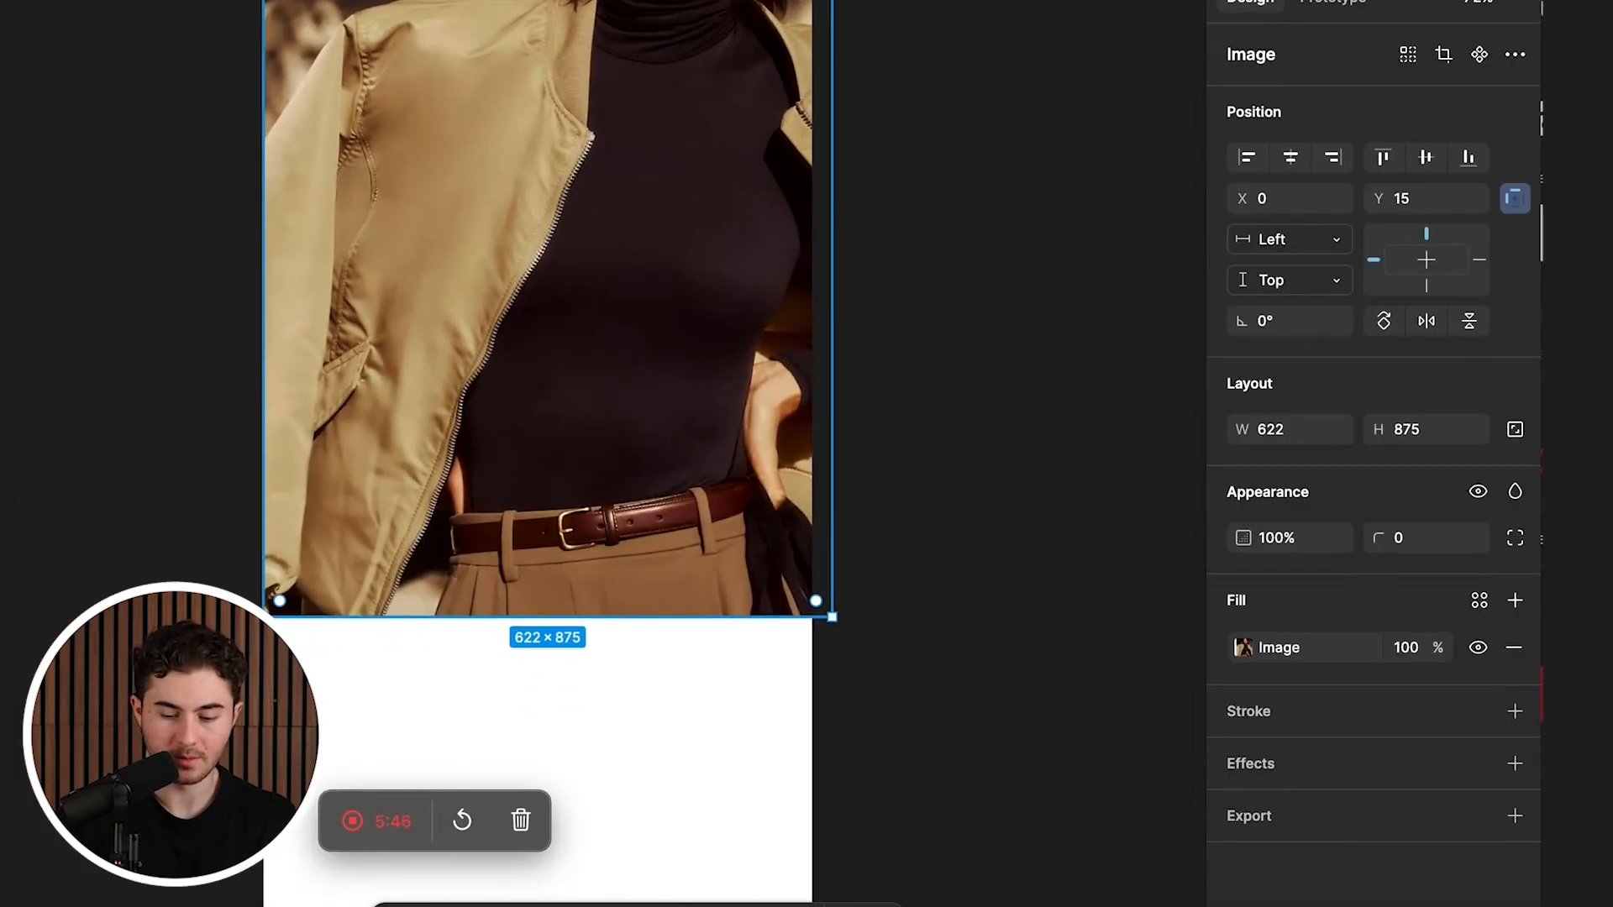
scroll(534, 549, "down", 3)
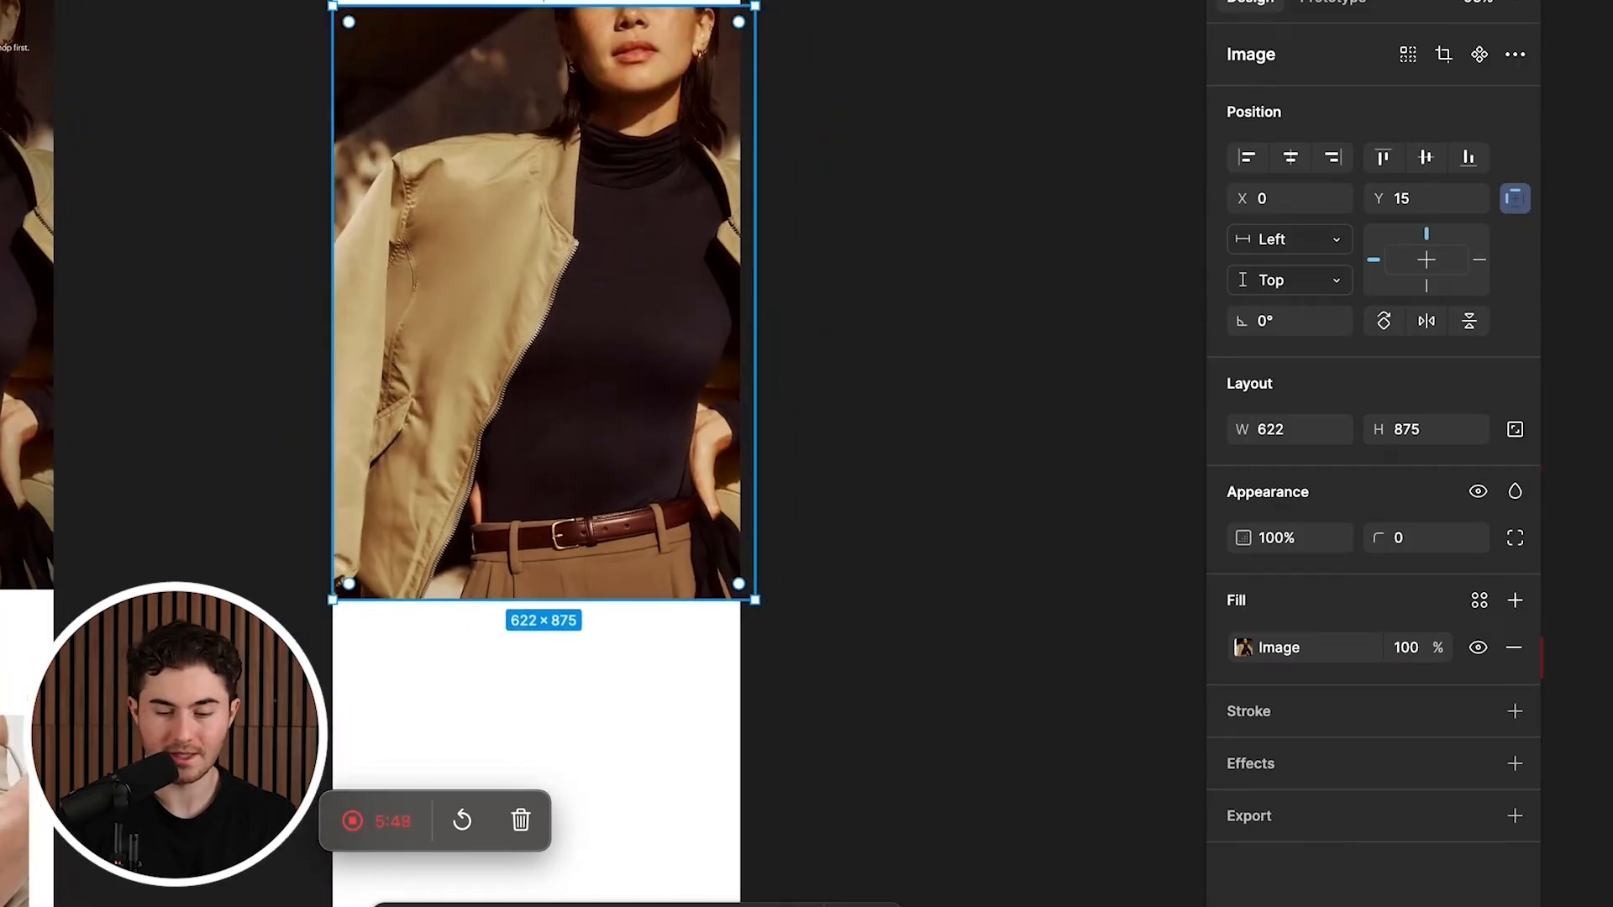
right_click(640, 154)
key("Escape")
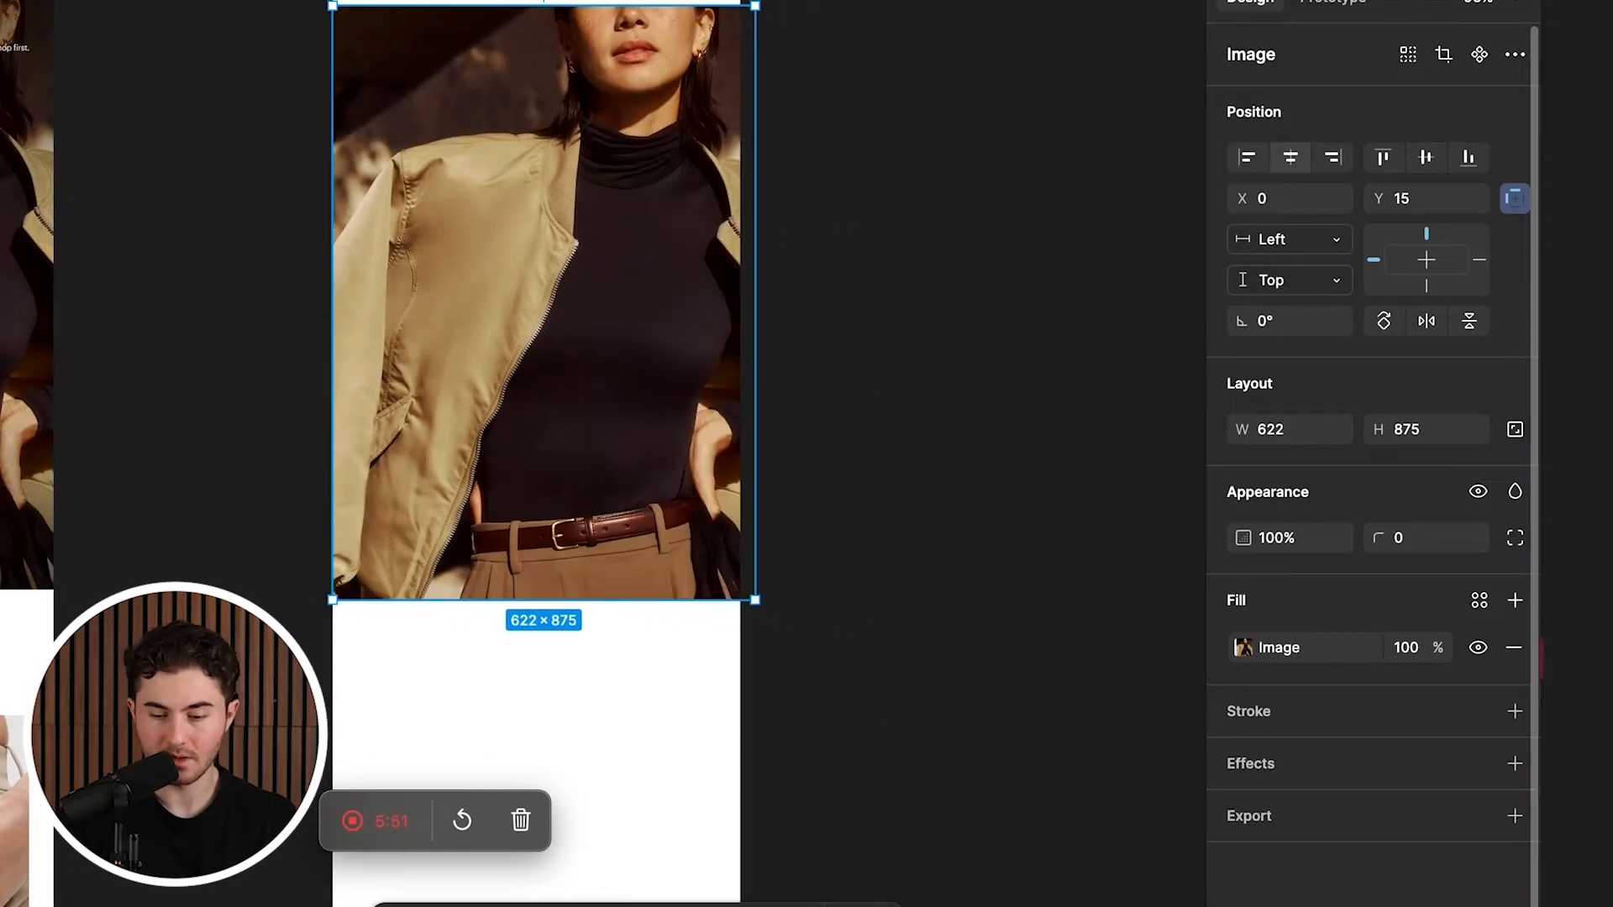
left_click(1290, 157)
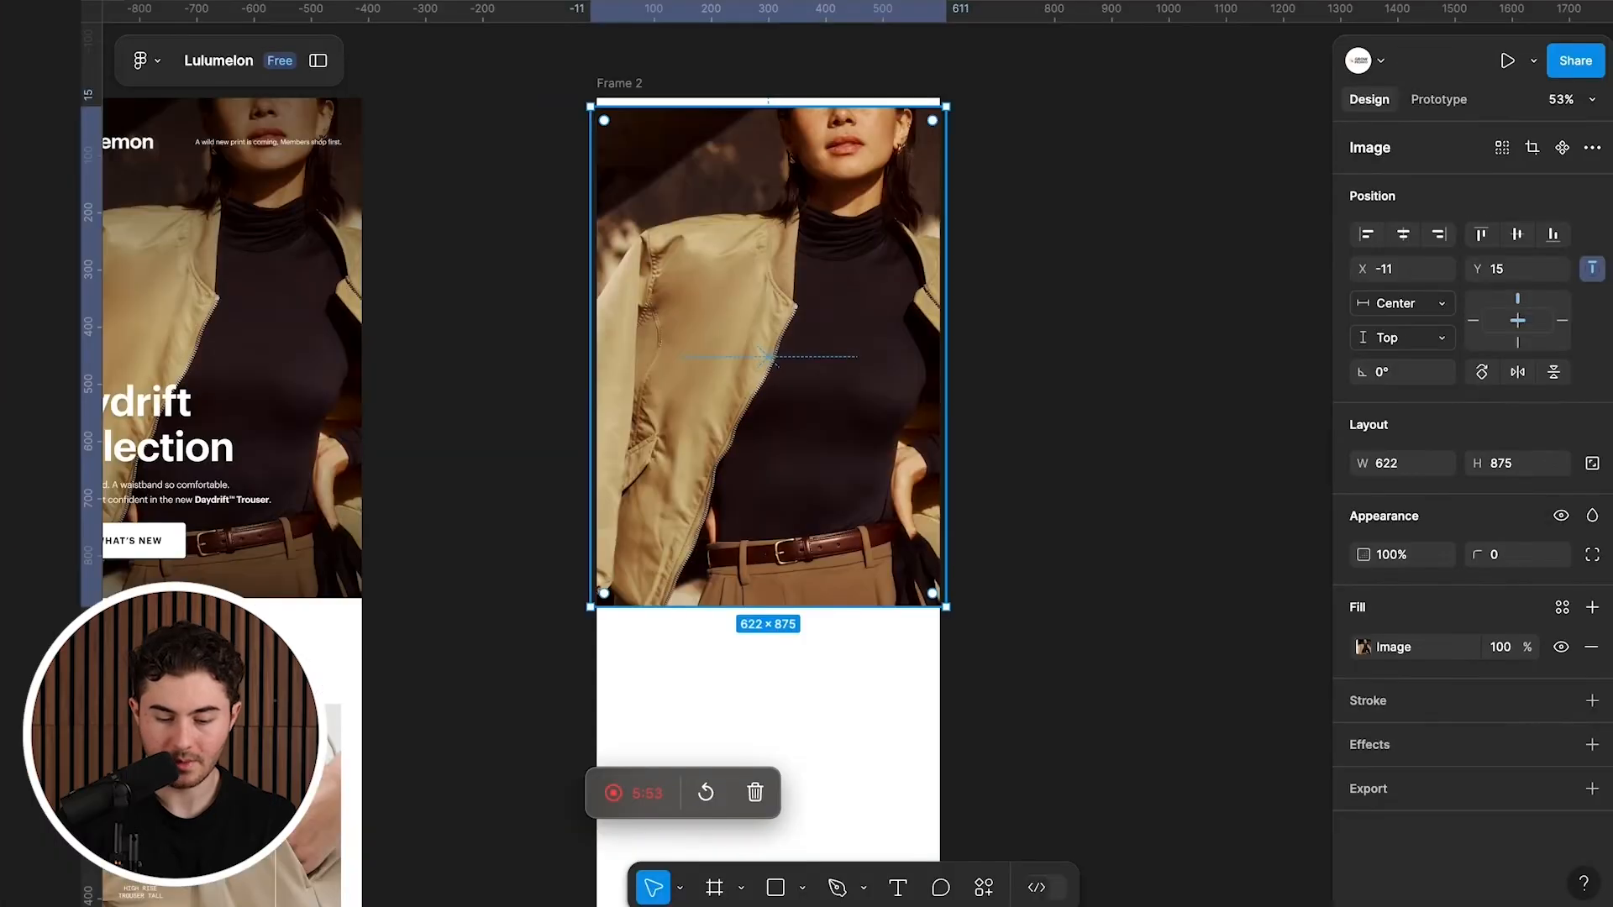
Step: Nudge the hero photo up to Y 0 so it meets the top edge of Frame 2
key("Up")
key("Up")
key("Up")
key("Up")
key("Up")
key("Up")
key("Up")
key("Up")
key("Up")
key("Up")
key("Up")
scroll(727, 185, "up", 5)
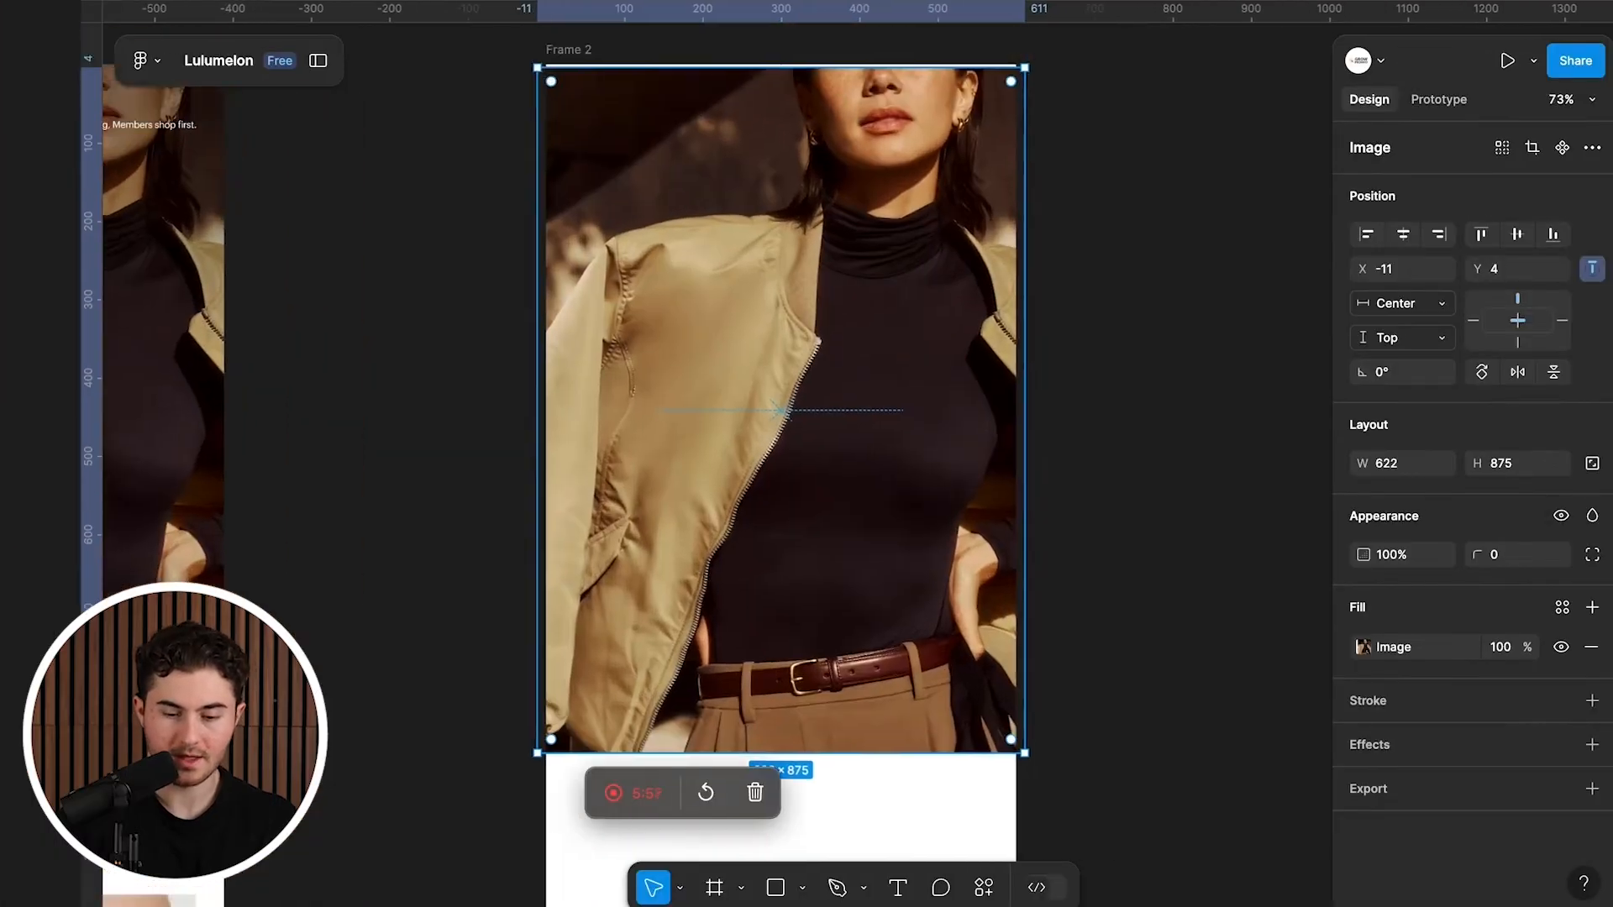
scroll(727, 185, "up", 3)
scroll(647, 307, "up", 3)
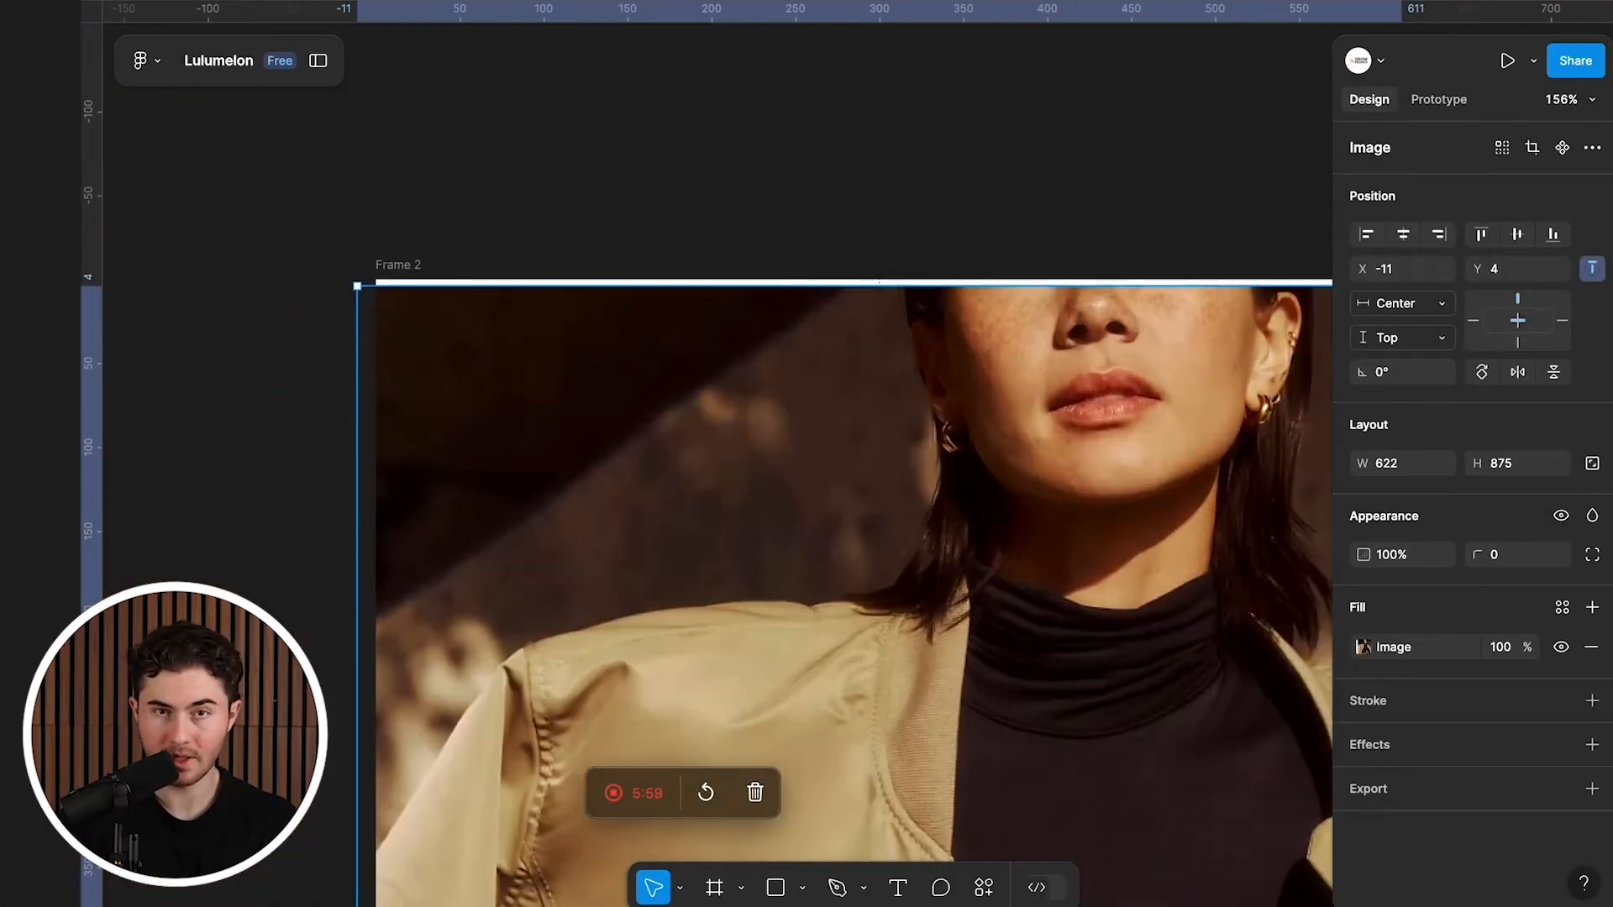
key("Up")
key("Up")
key("Up")
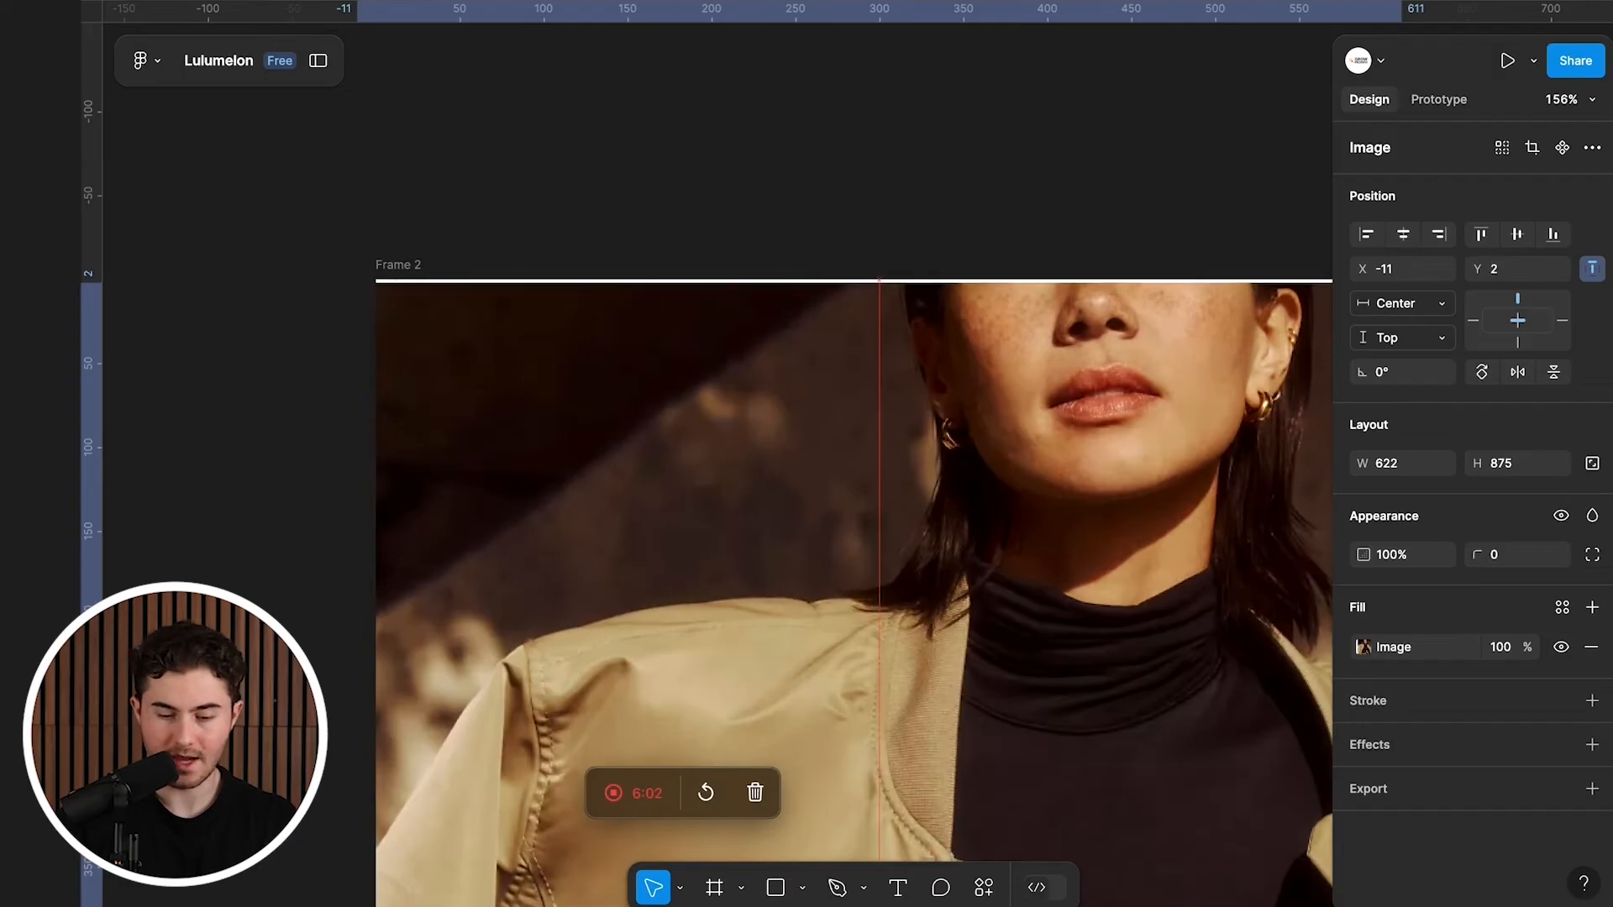
key("Up")
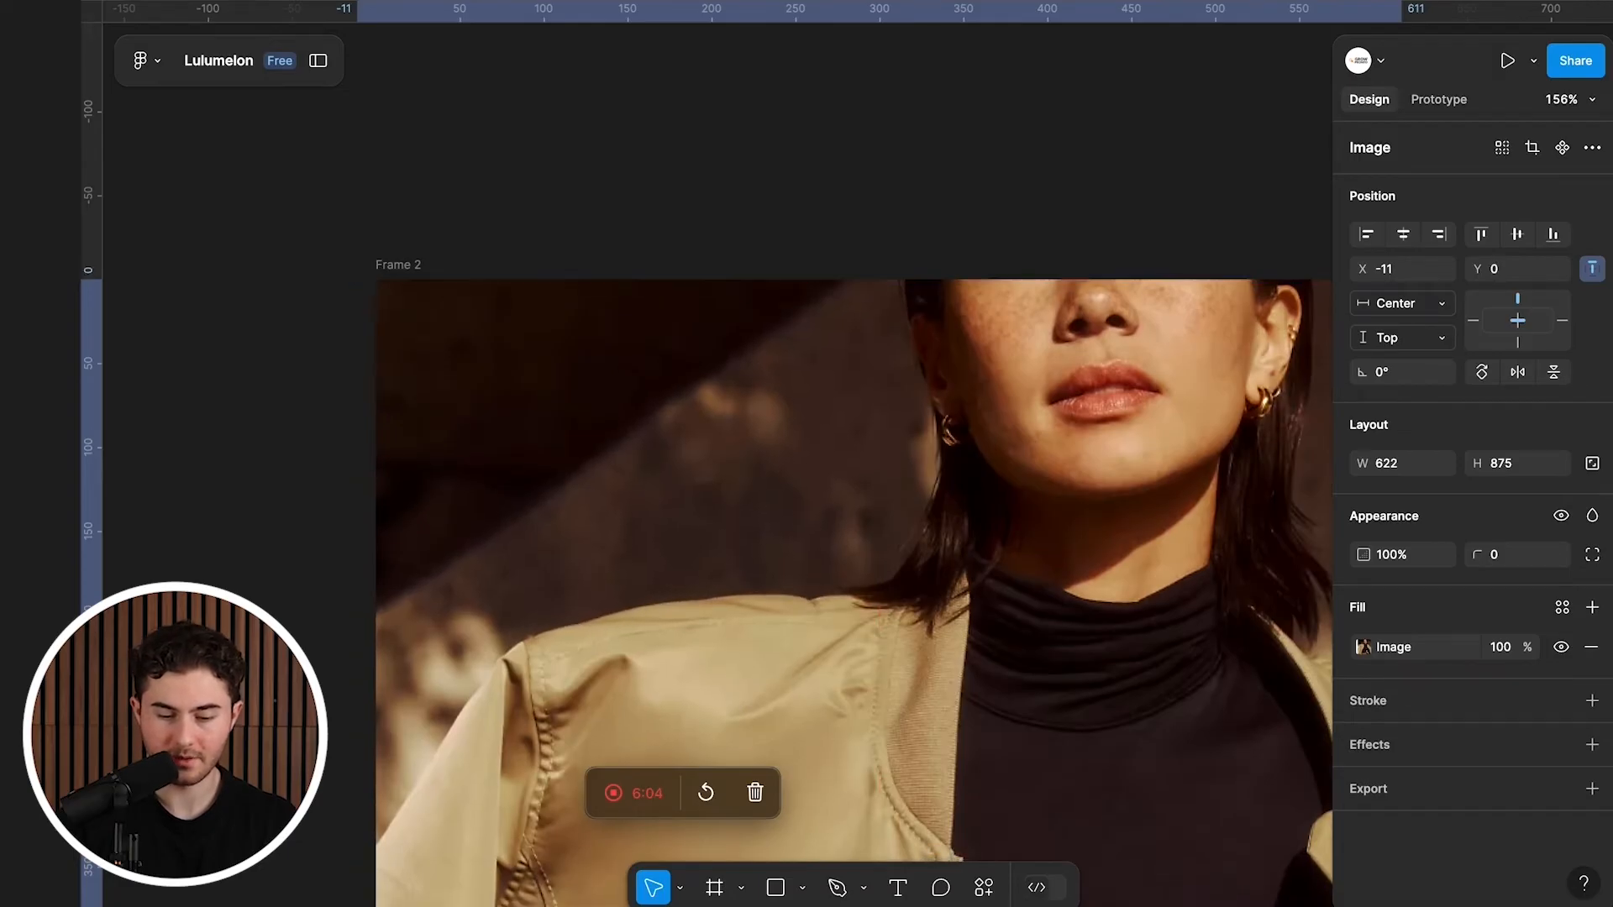
key("shift+2")
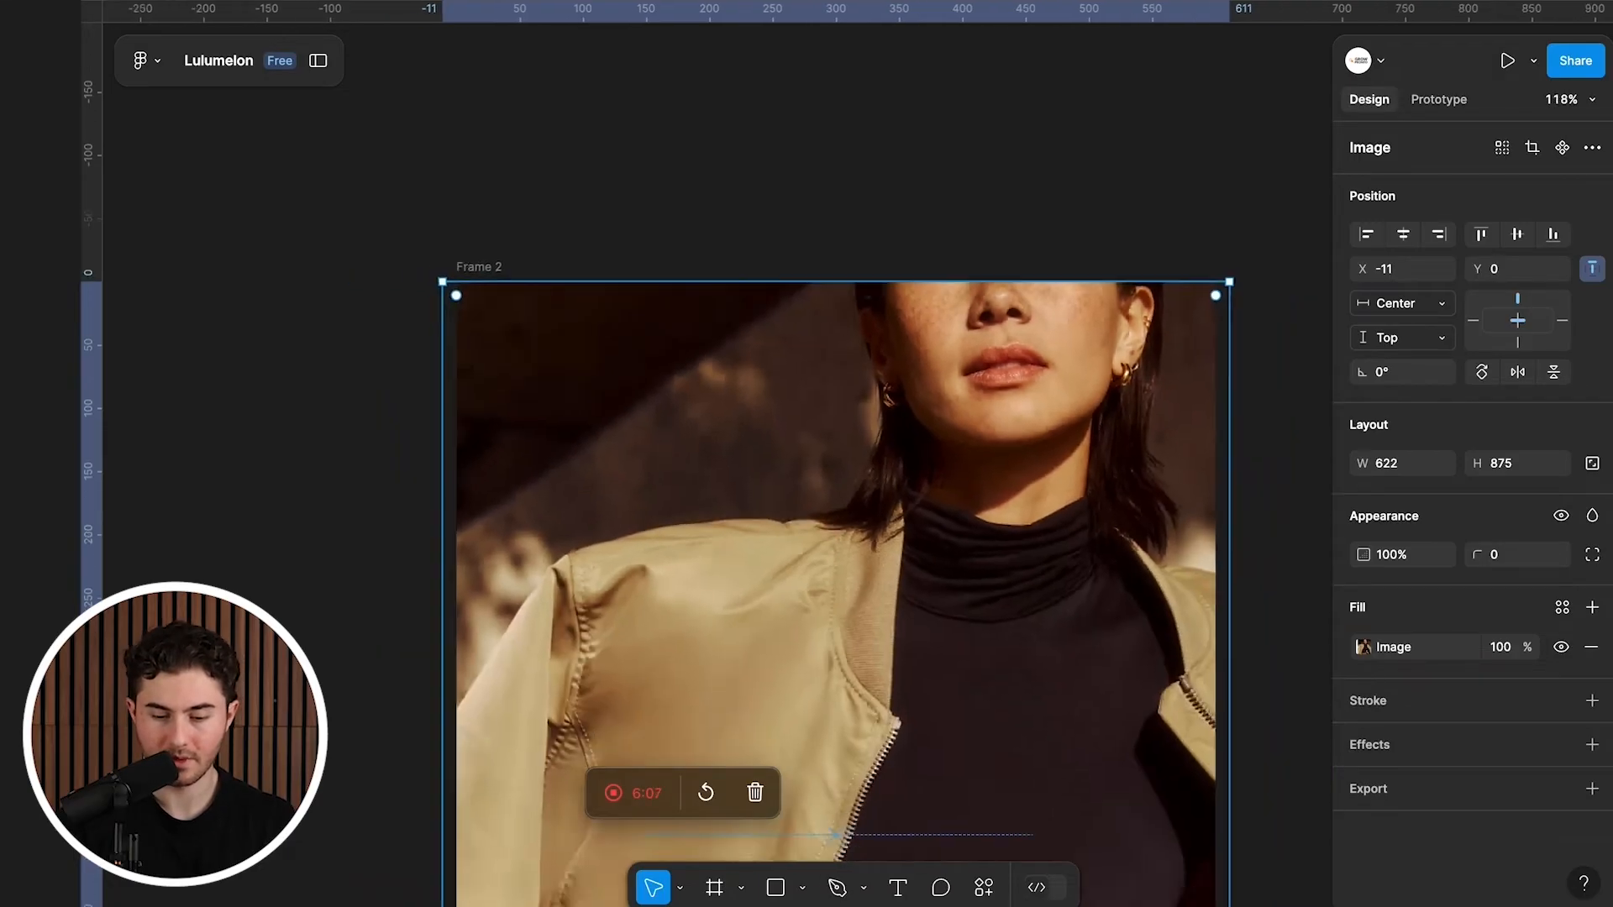
key("Escape")
Step: Place the white lululemon logo in the upper-left area of Frame 2's hero photo
scroll(1096, 268, "down", 3)
left_click(1390, 309)
left_click_drag(1390, 308, 738, 228)
scroll(1005, 309, "up", 3)
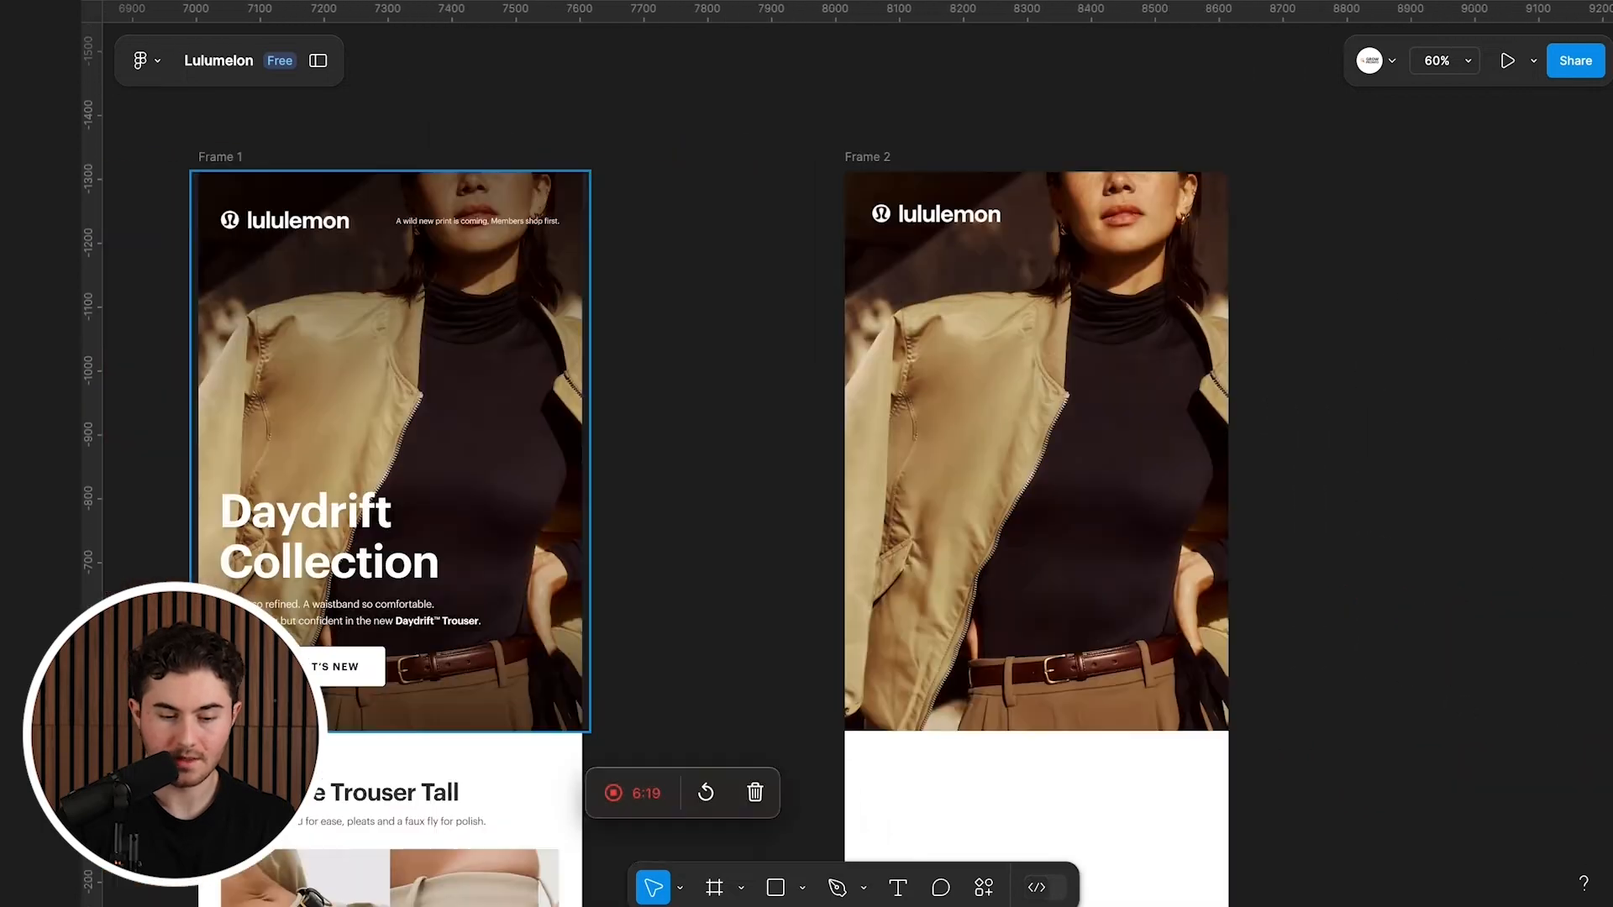
Step: Move the small white placeholder text beside the logo in Frame 2 and change it to "A wild new print is coming, Members shop first."
scroll(495, 212, "up", 5)
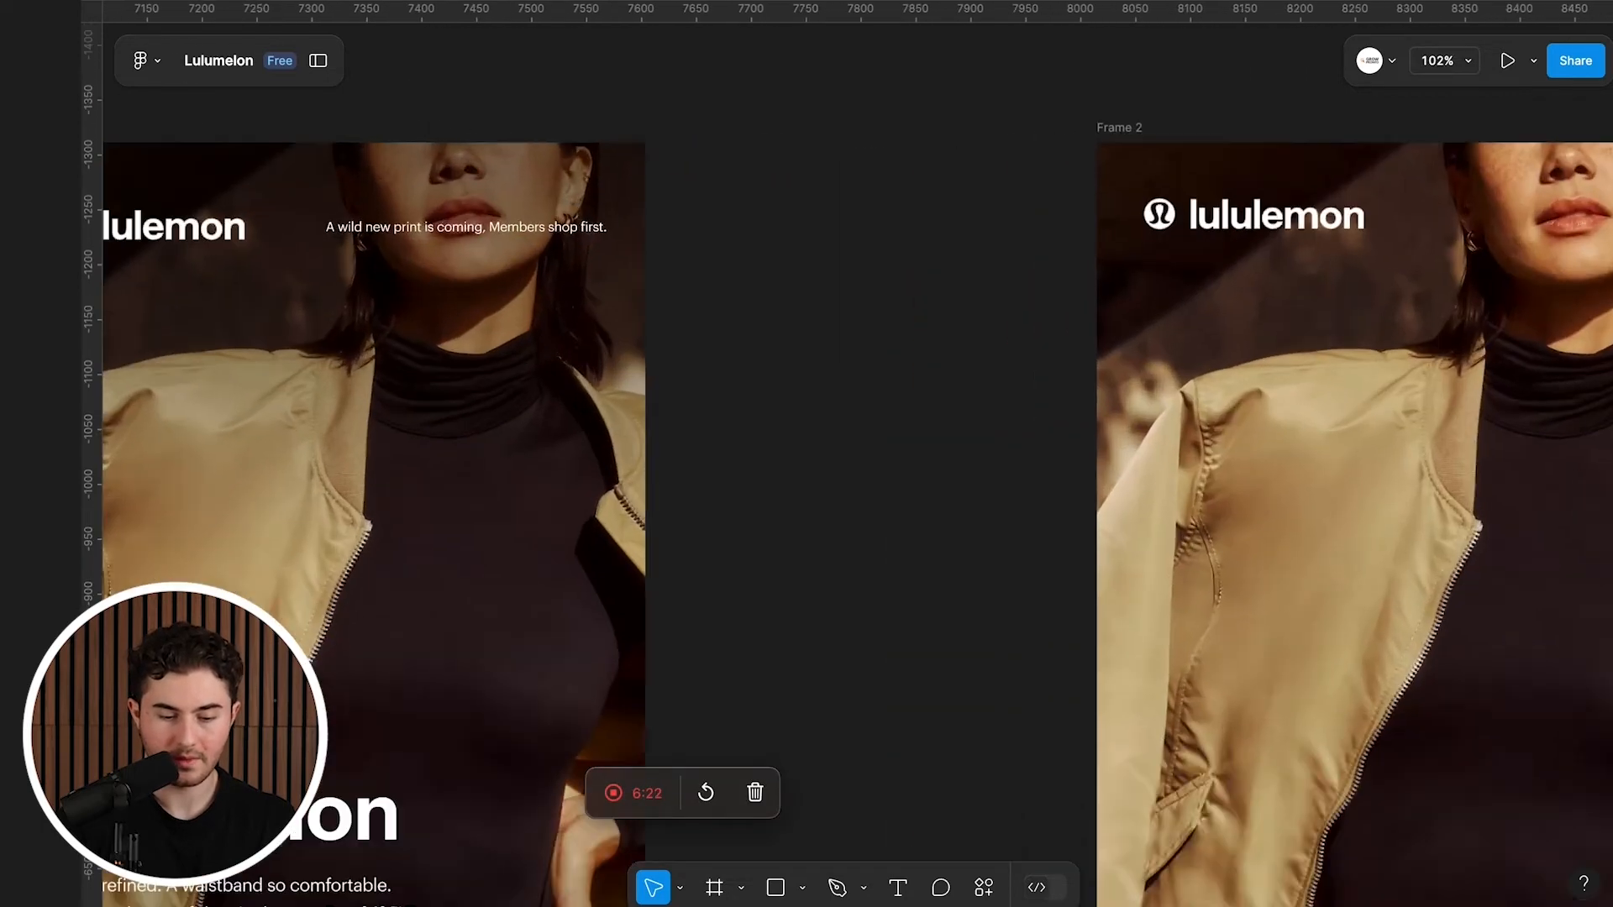
double_click(494, 252)
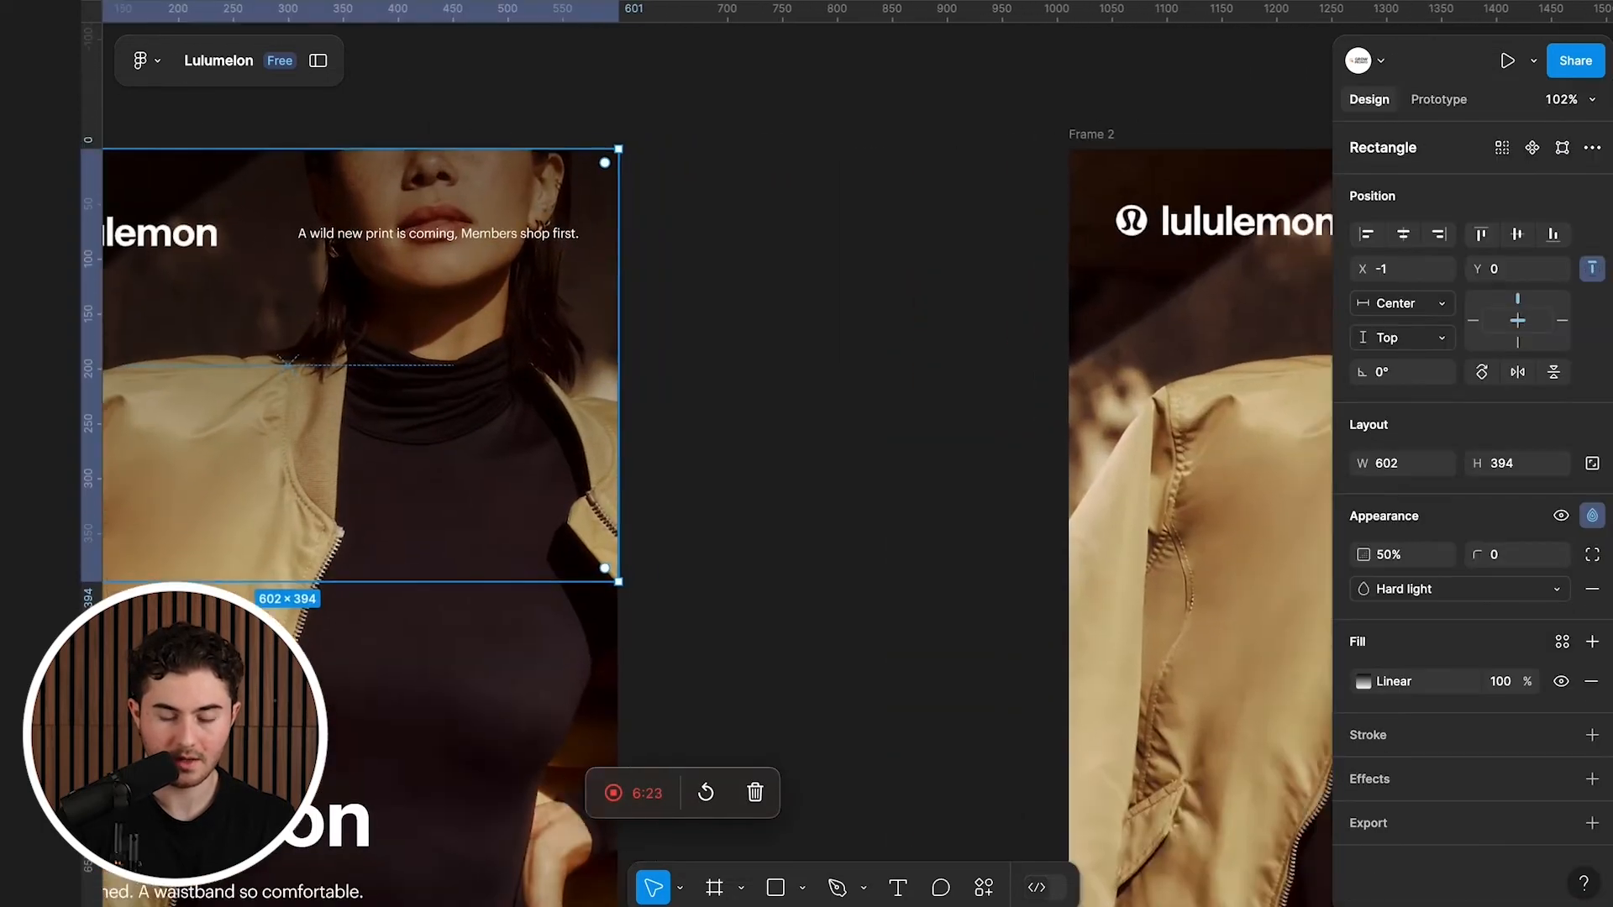
scroll(495, 238, "down", 4)
scroll(495, 238, "right", 5)
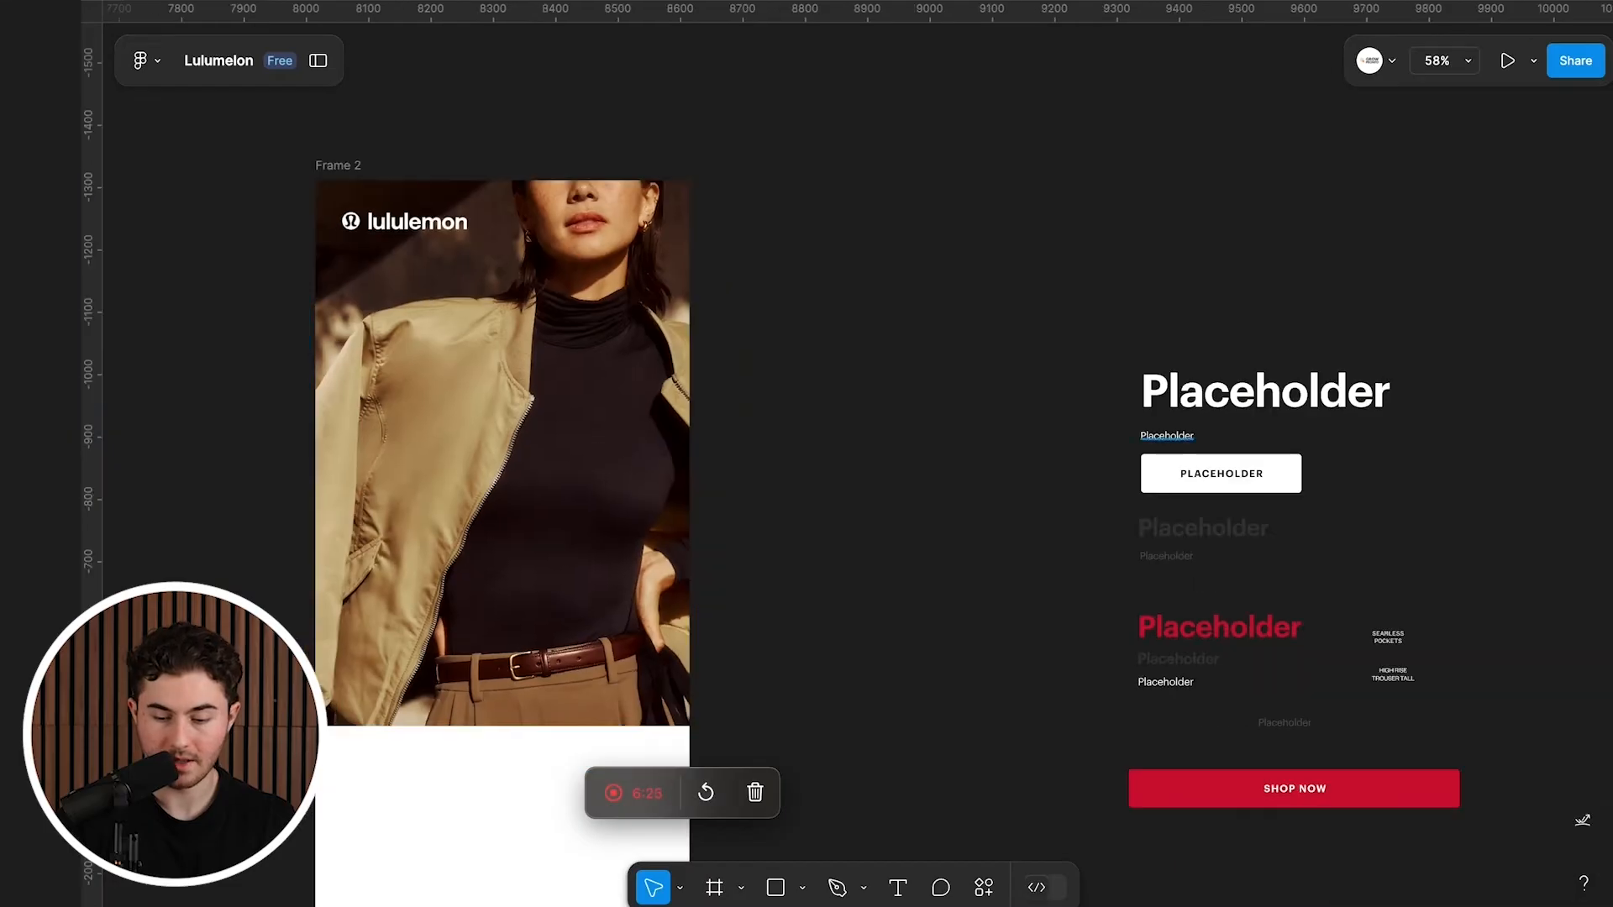
left_click_drag(1168, 437, 598, 220)
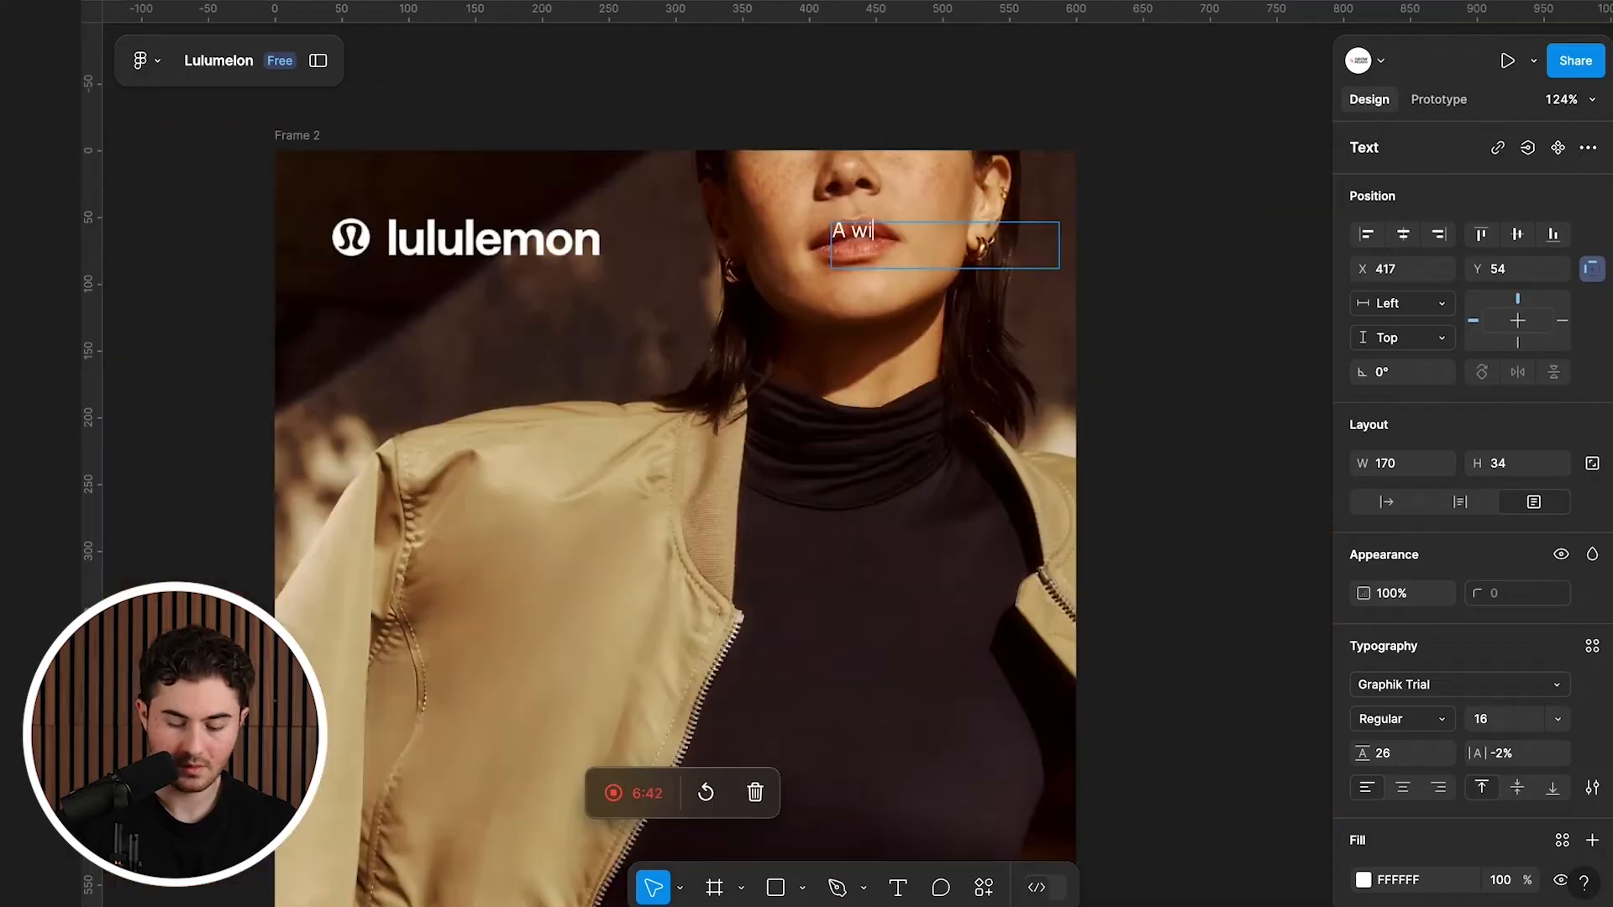
type("new print is co")
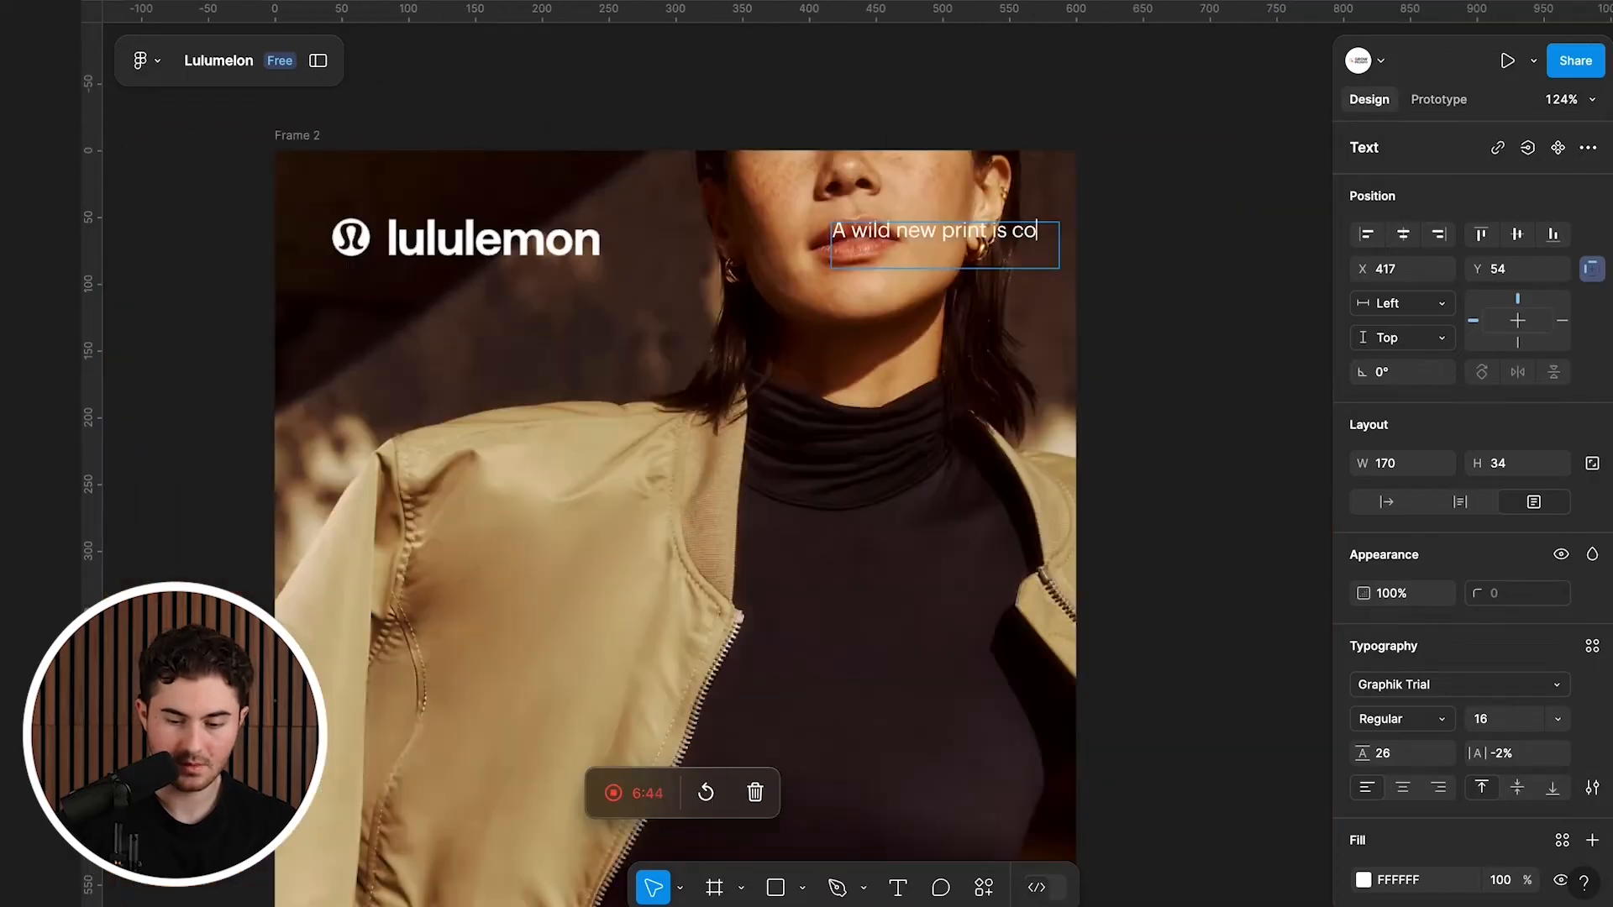
type("ming, Members shop first.")
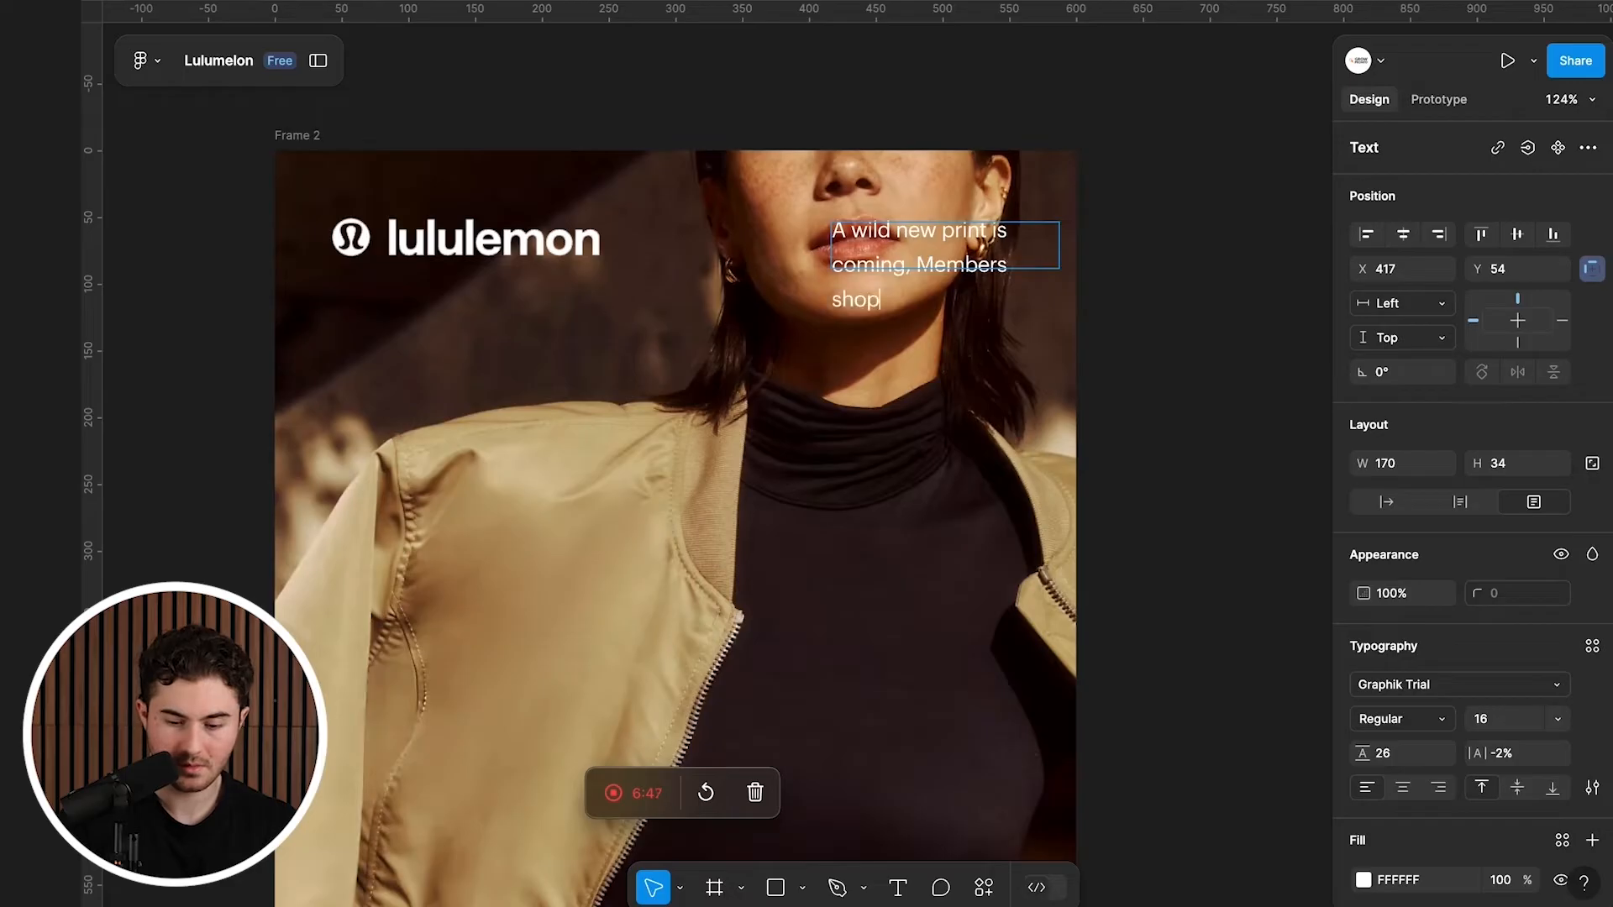
key("Escape")
Step: Widen the header tagline's text box to about 343 and set its font size to 12, using the reference tagline as a guide
left_click_drag(832, 245, 660, 245)
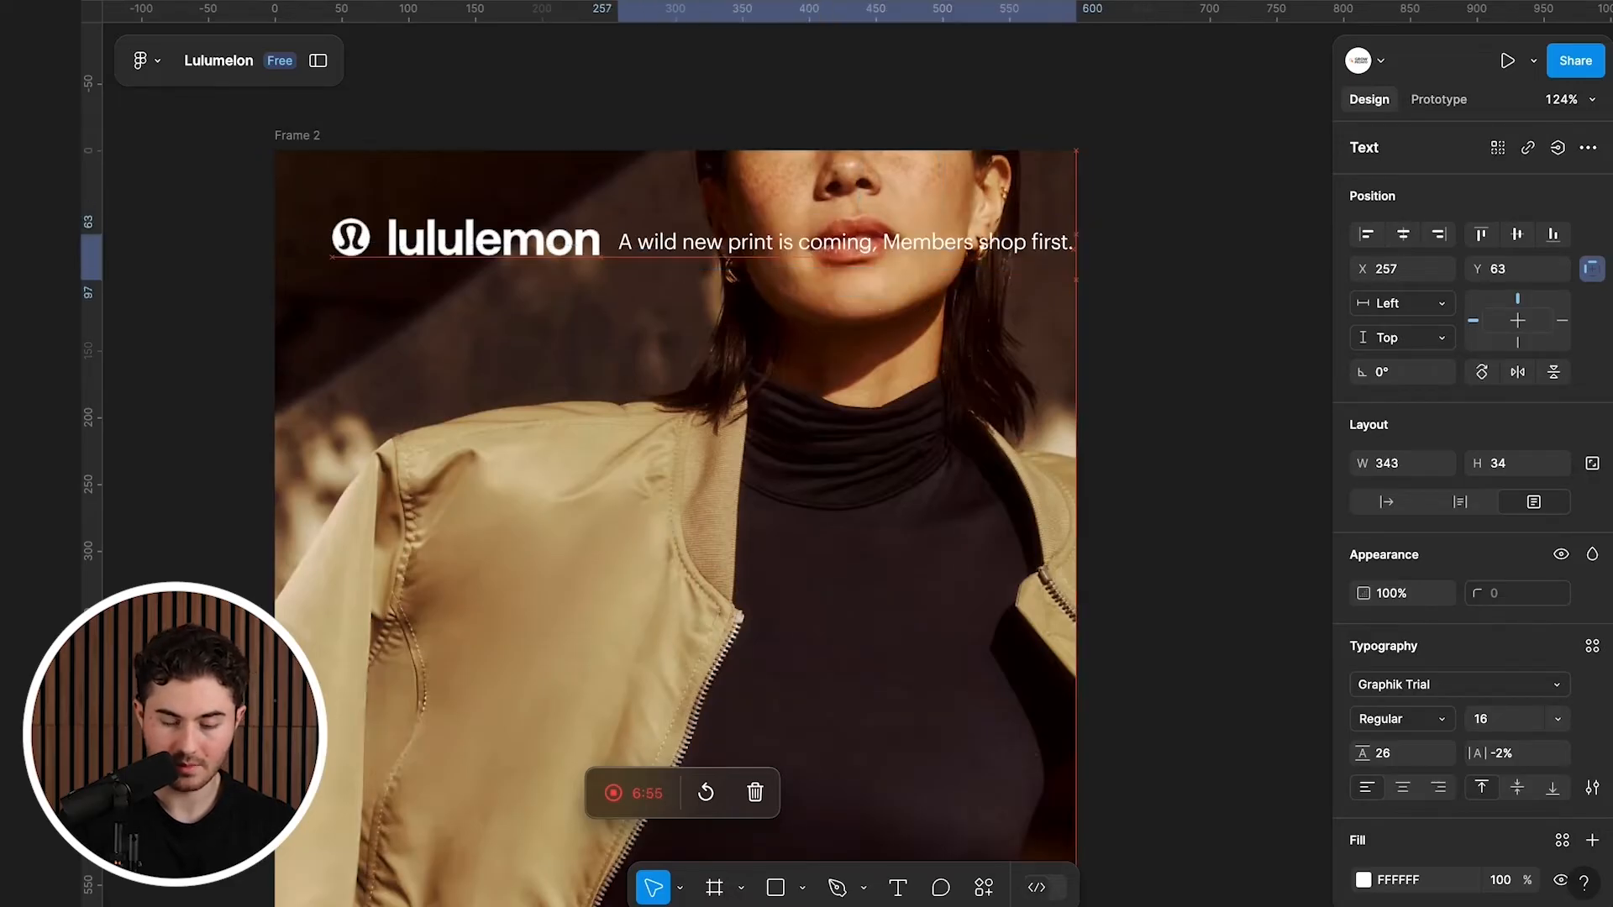
scroll(676, 504, "left", 10)
scroll(676, 504, "down", 3)
left_click(579, 225)
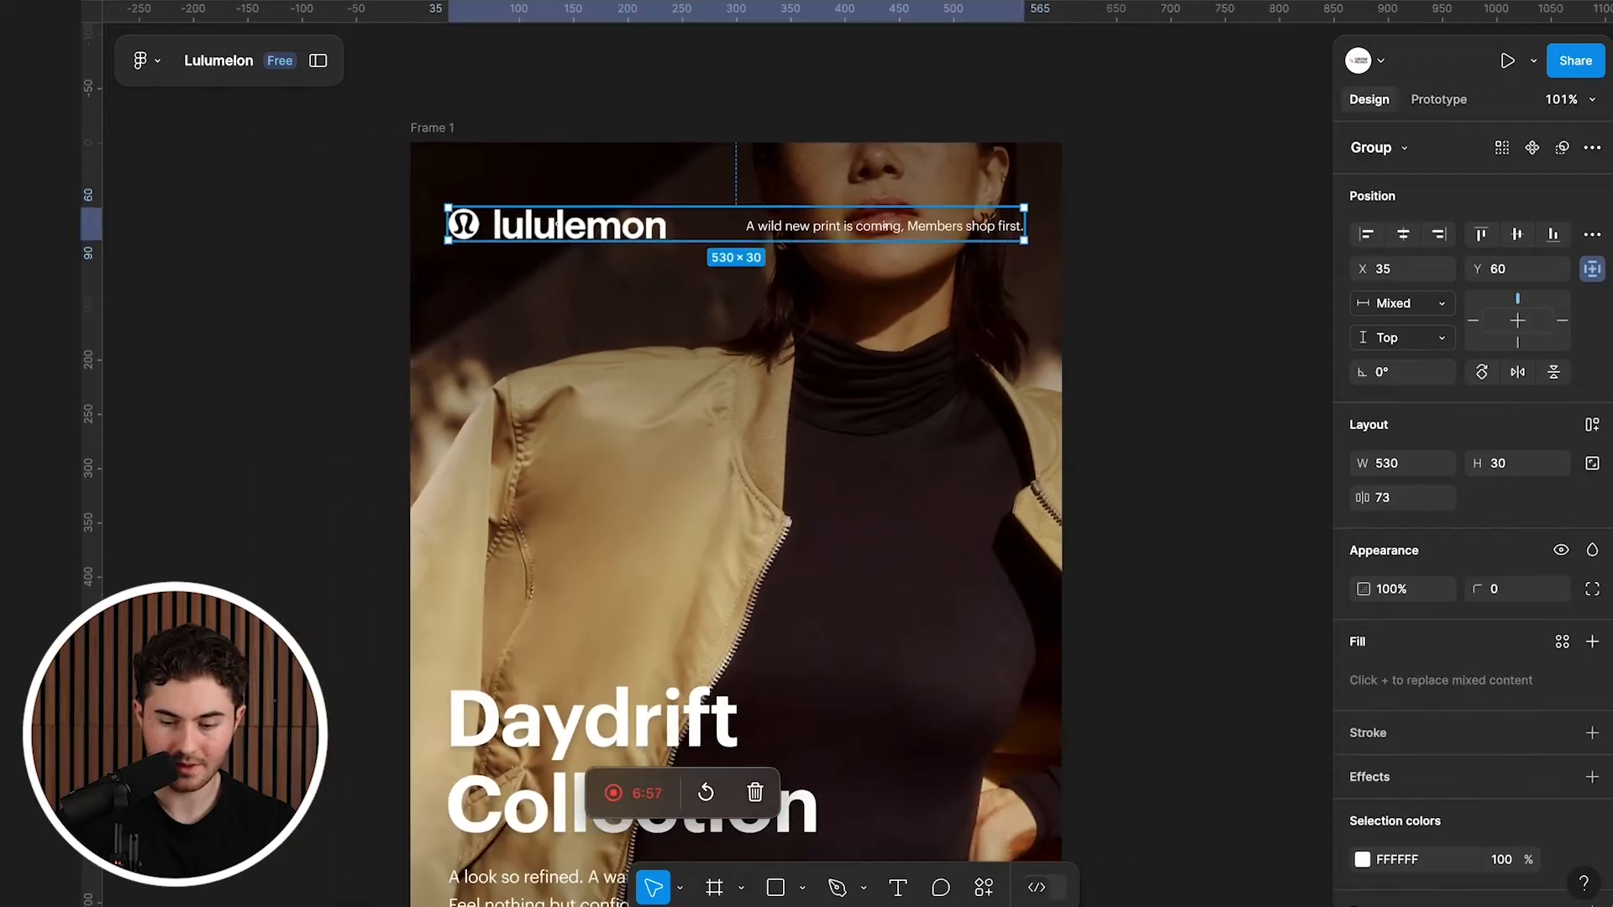
double_click(885, 226)
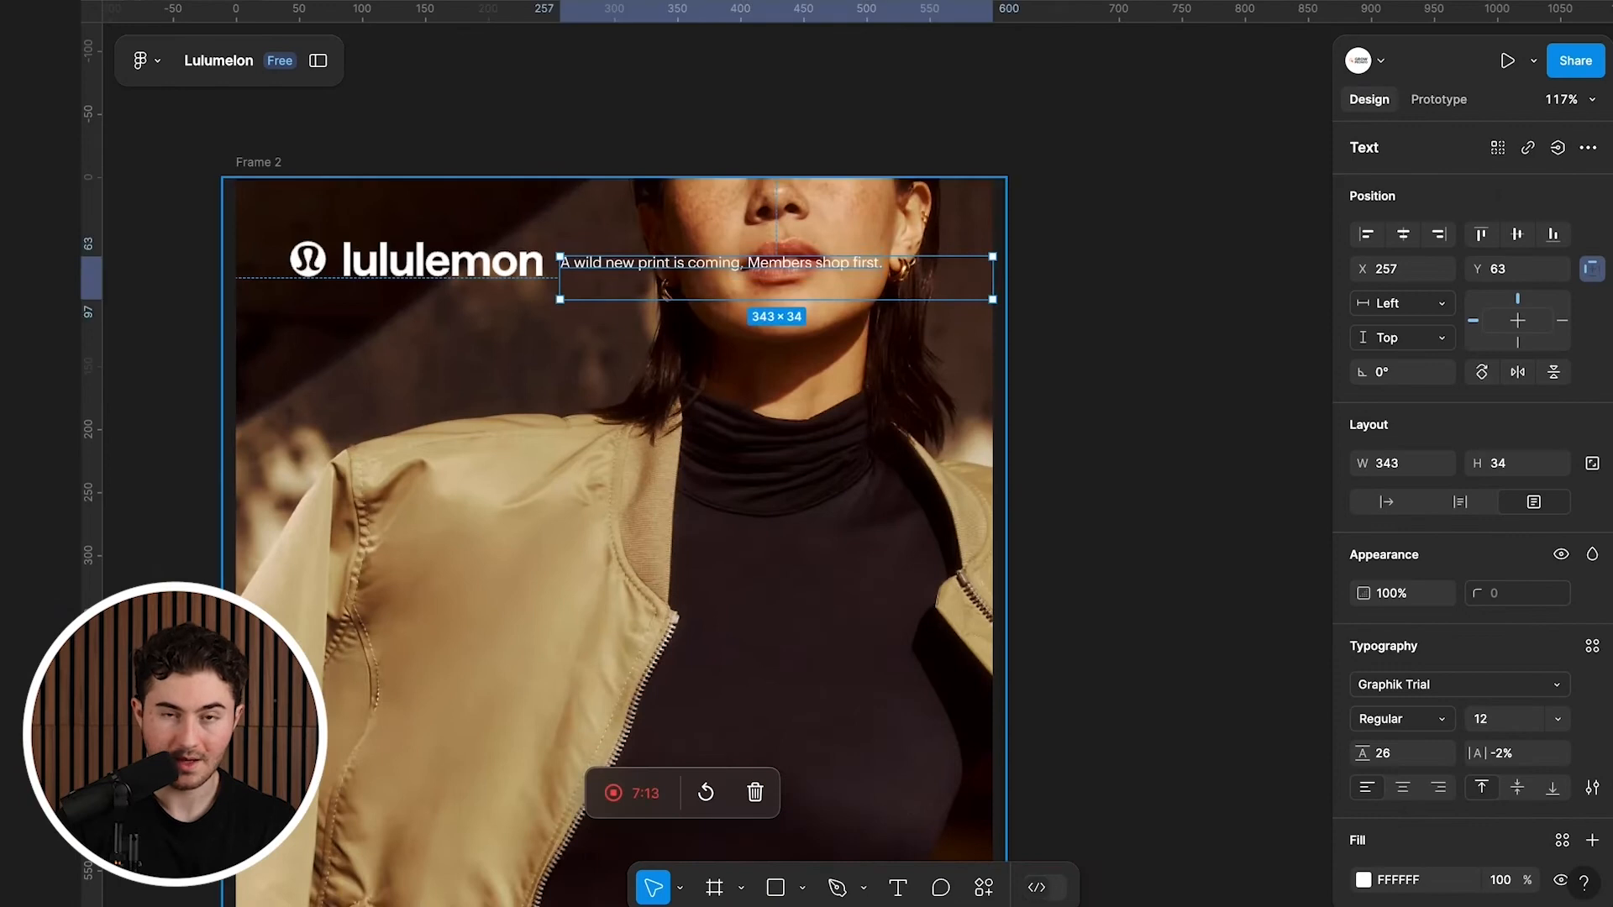
Step: Reduce the tagline text box to about 17 high and right-align its text
left_click_drag(776, 299, 776, 277)
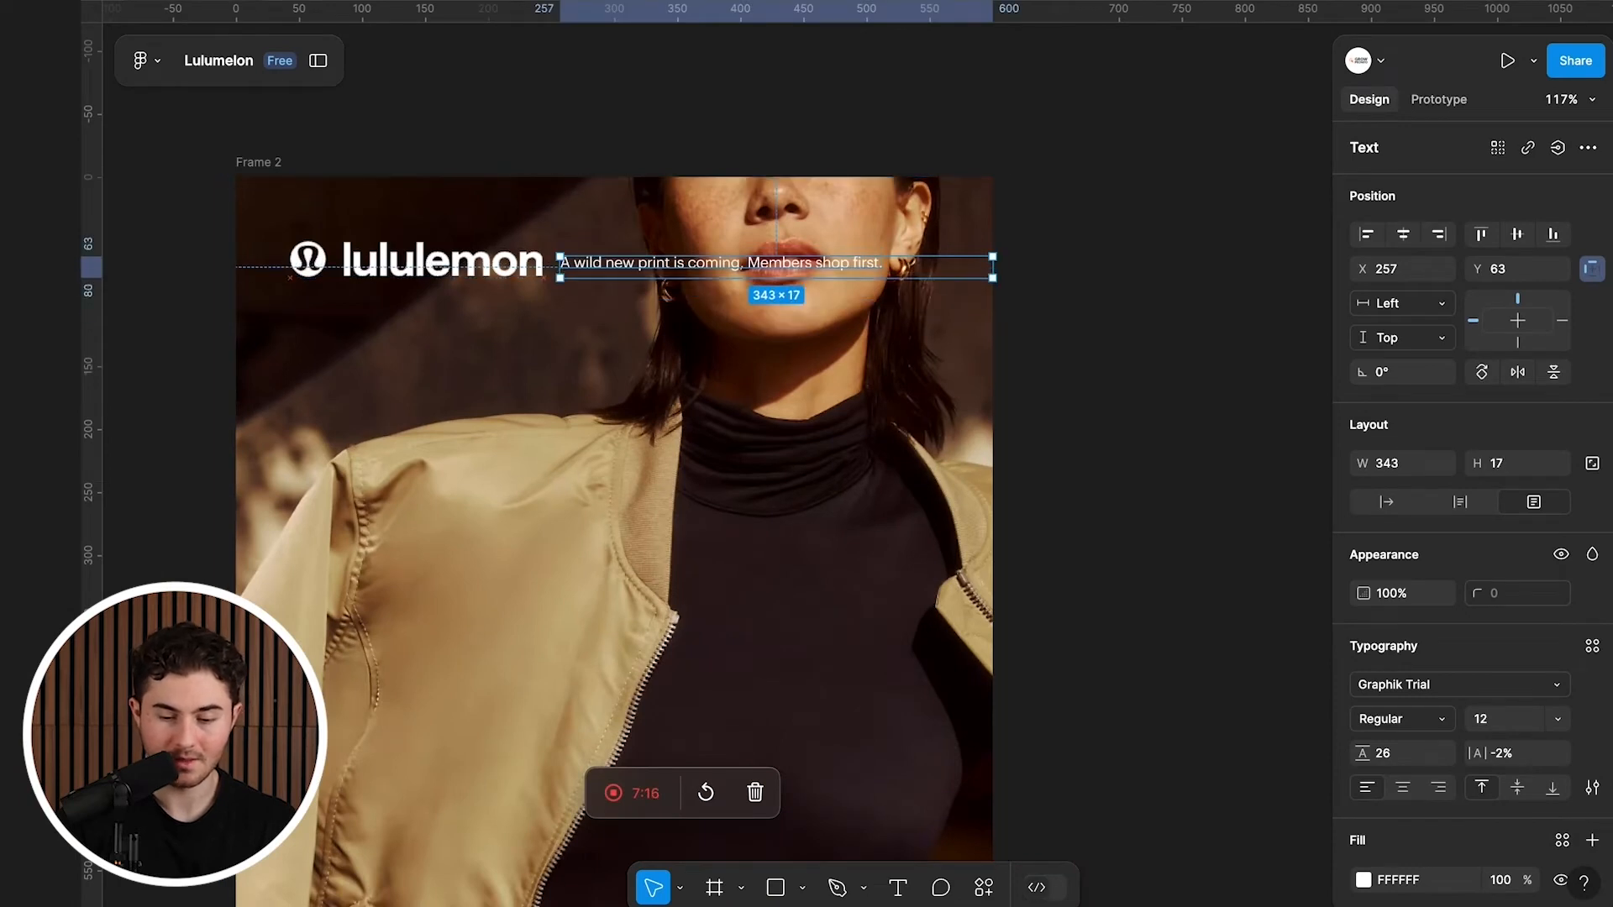
key("ctrl+alt+r")
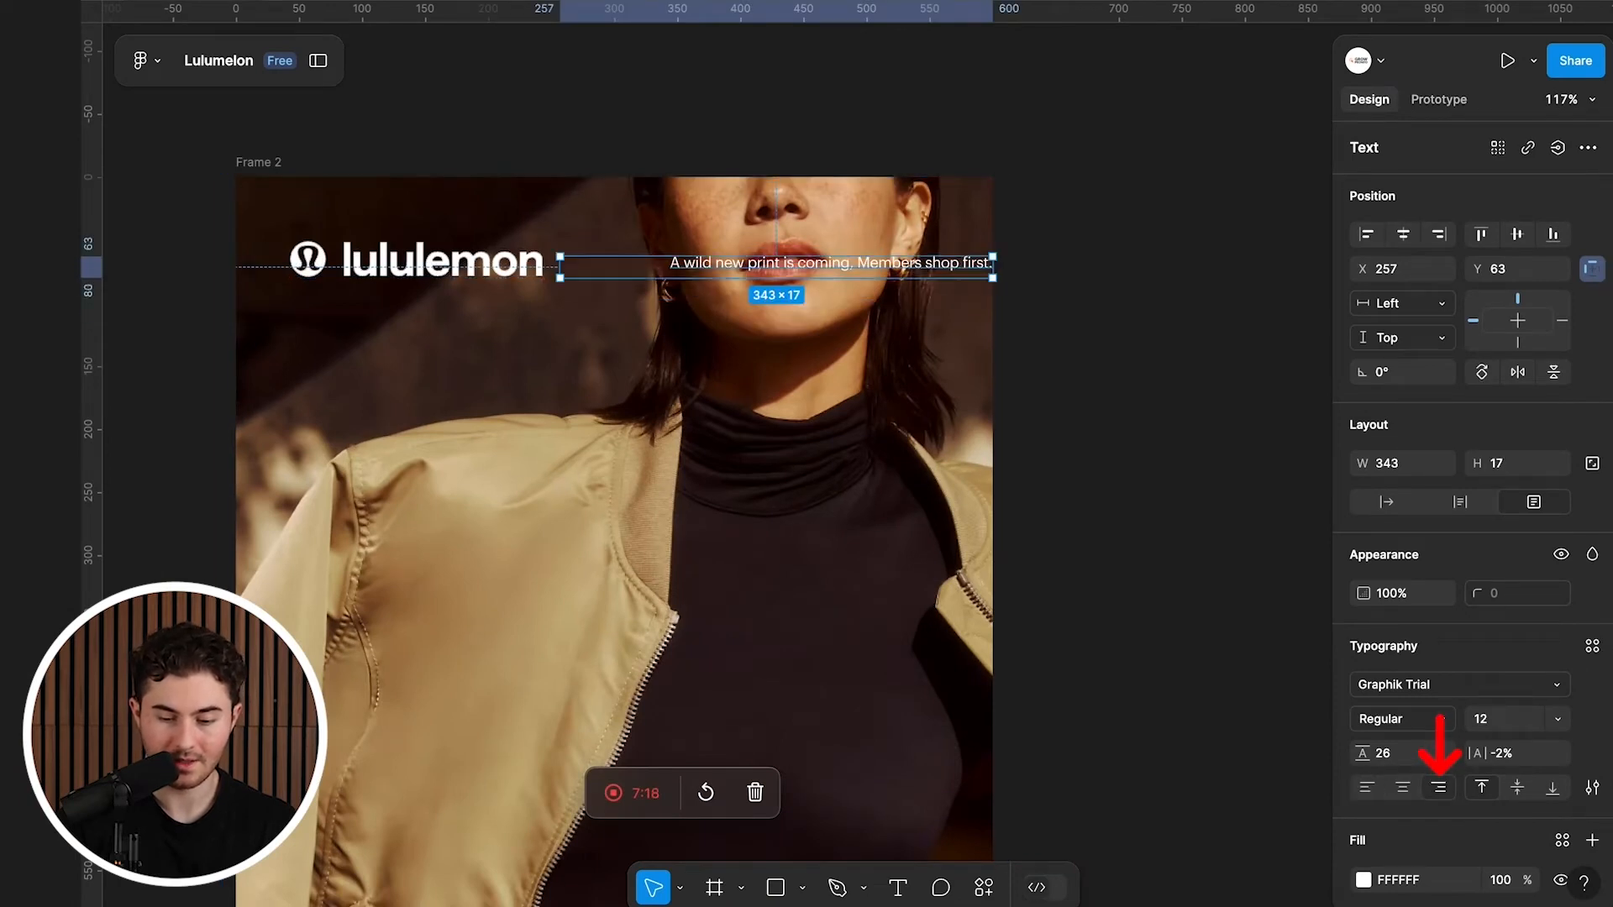
key("Escape")
Step: Examine the shading rectangle over Frame 1's hero photo, including its size, opacity, blend mode and gradient stops
scroll(1105, 385, "down", 1)
scroll(957, 280, "down", 6)
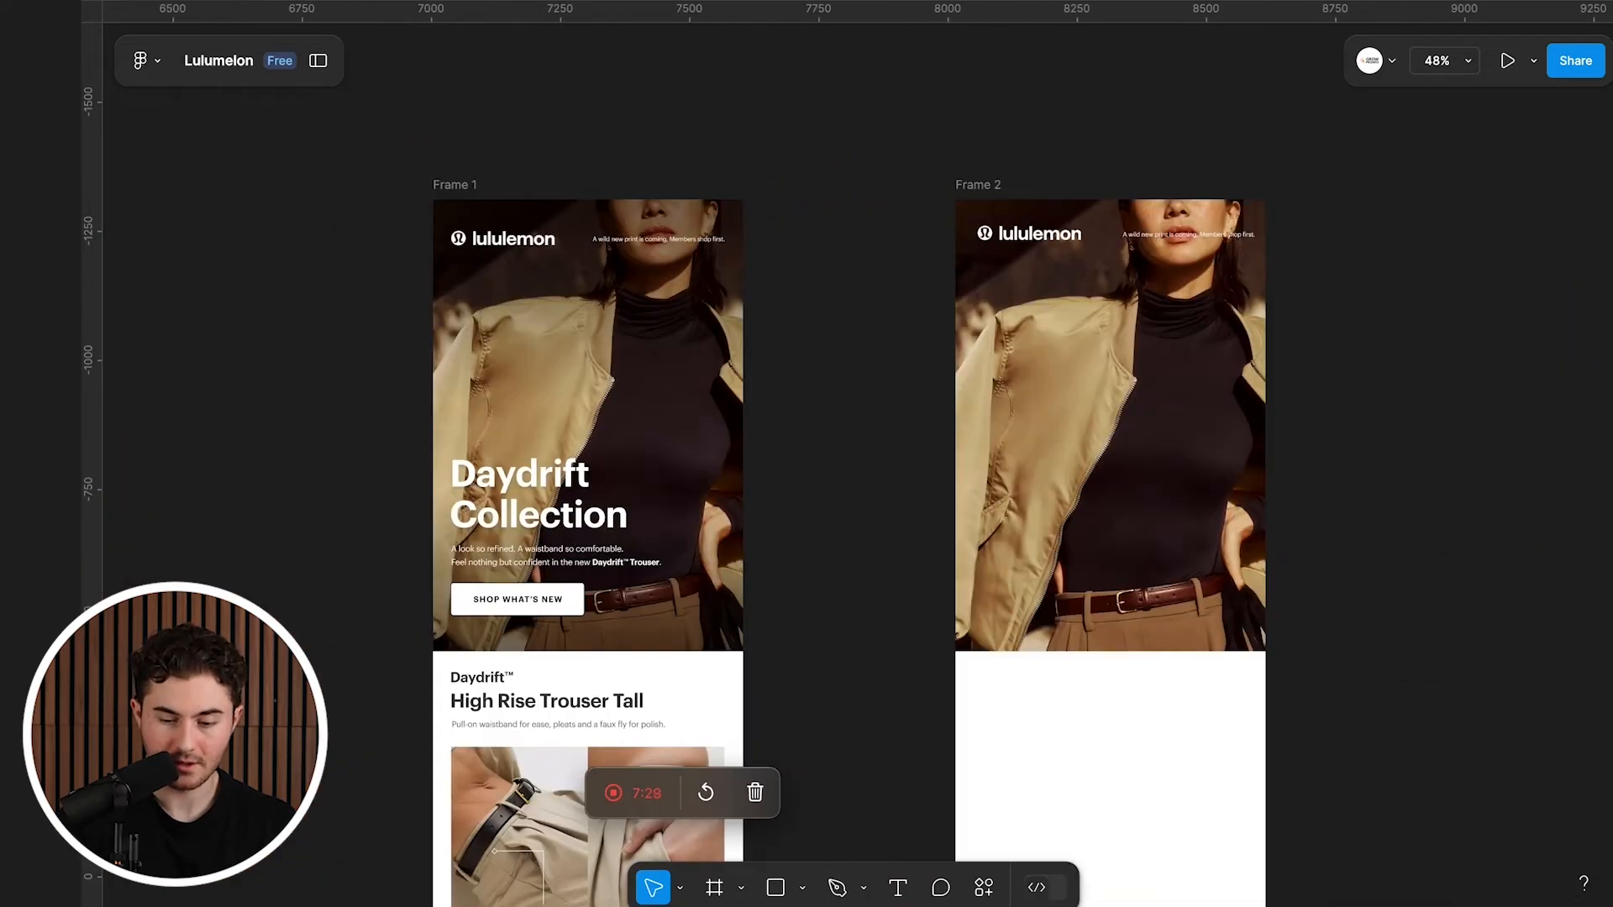
scroll(966, 327, "up", 3)
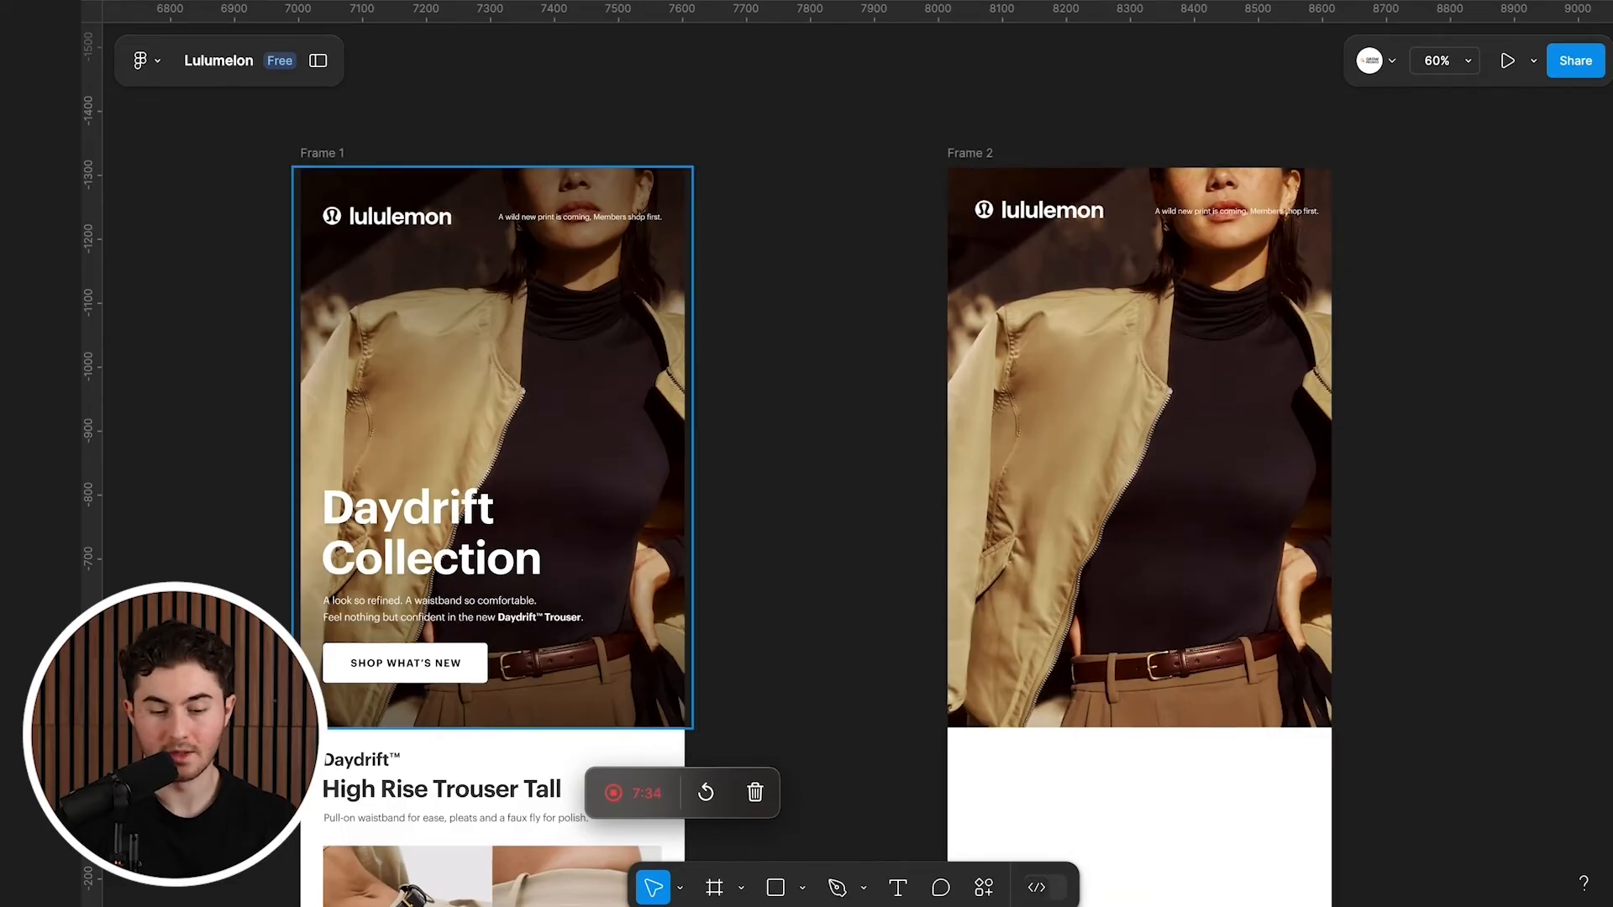
left_click(492, 293)
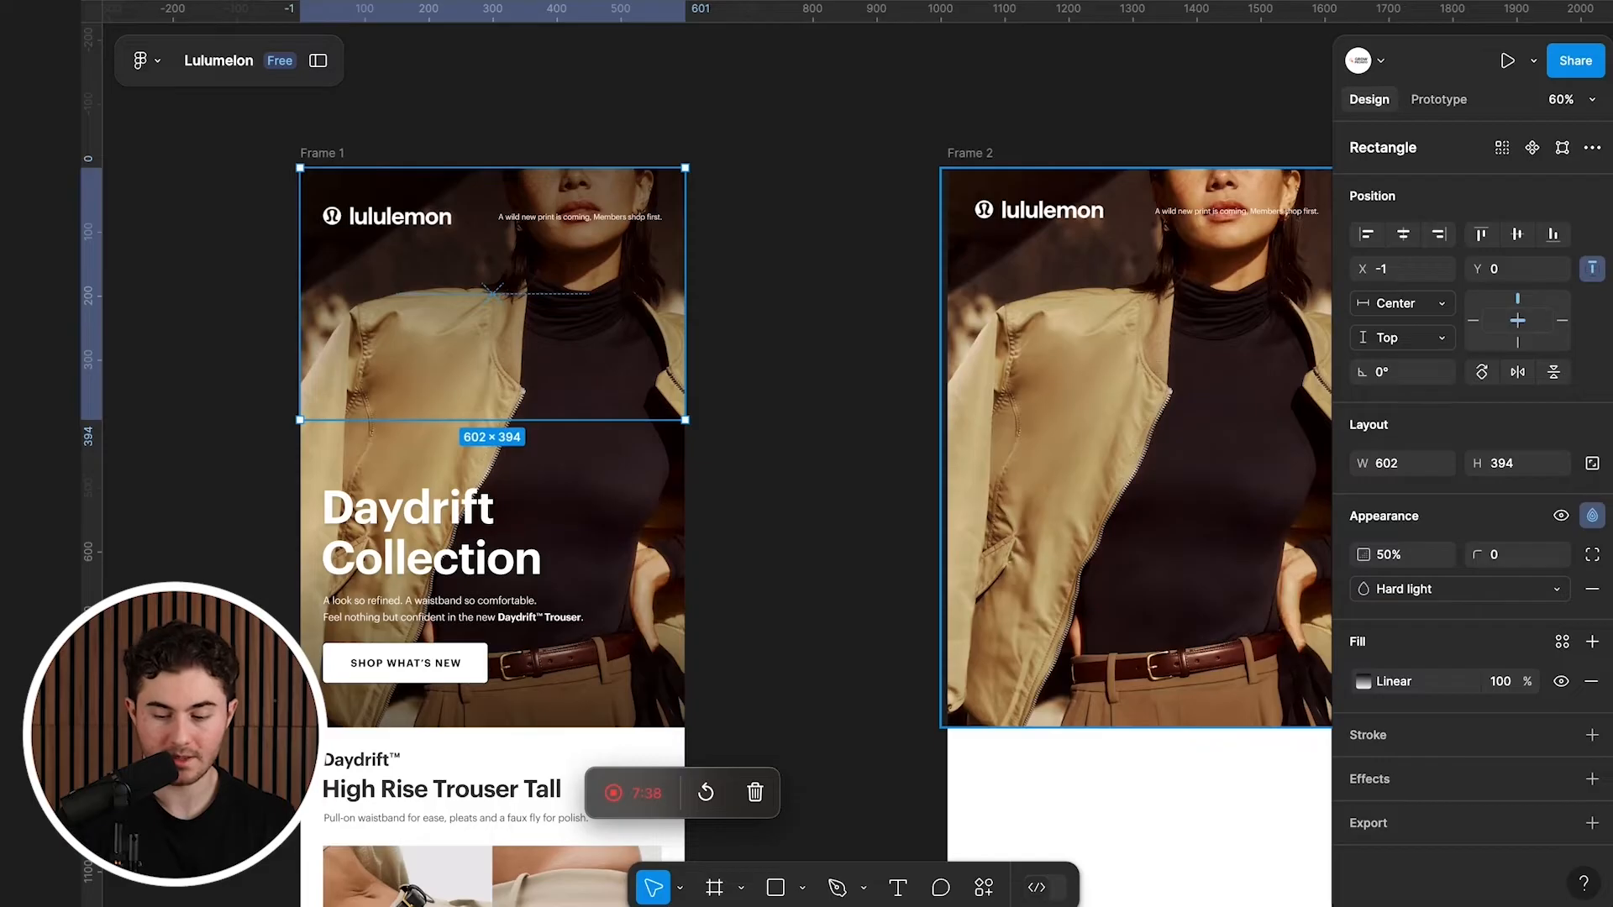
left_click(1363, 681)
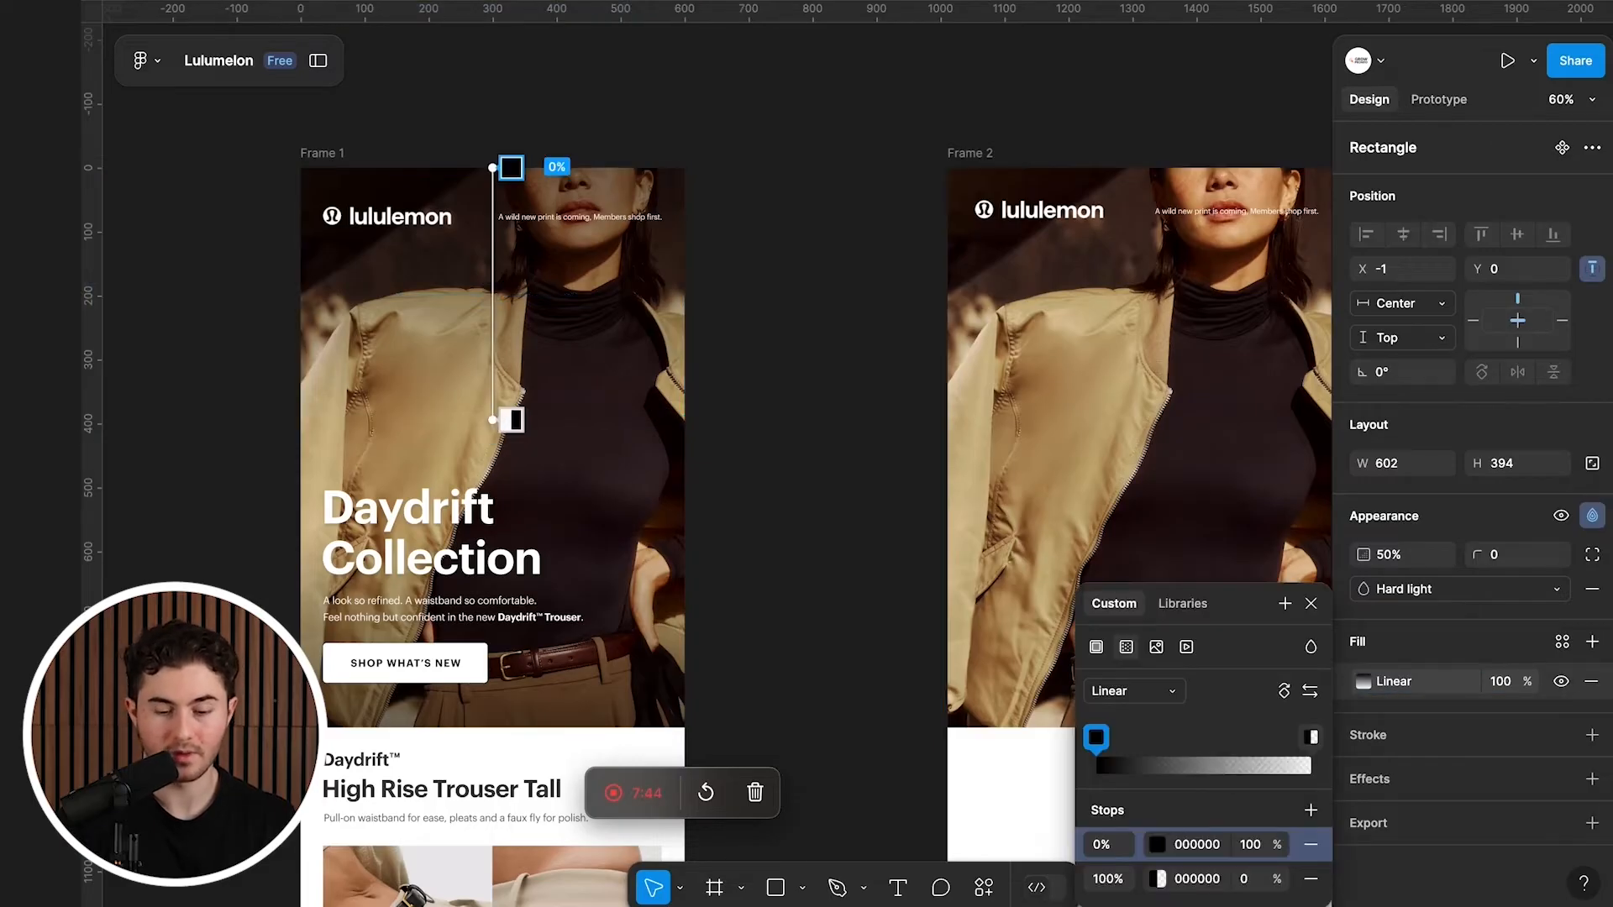
scroll(705, 453, "right", 2)
scroll(706, 454, "down", 1)
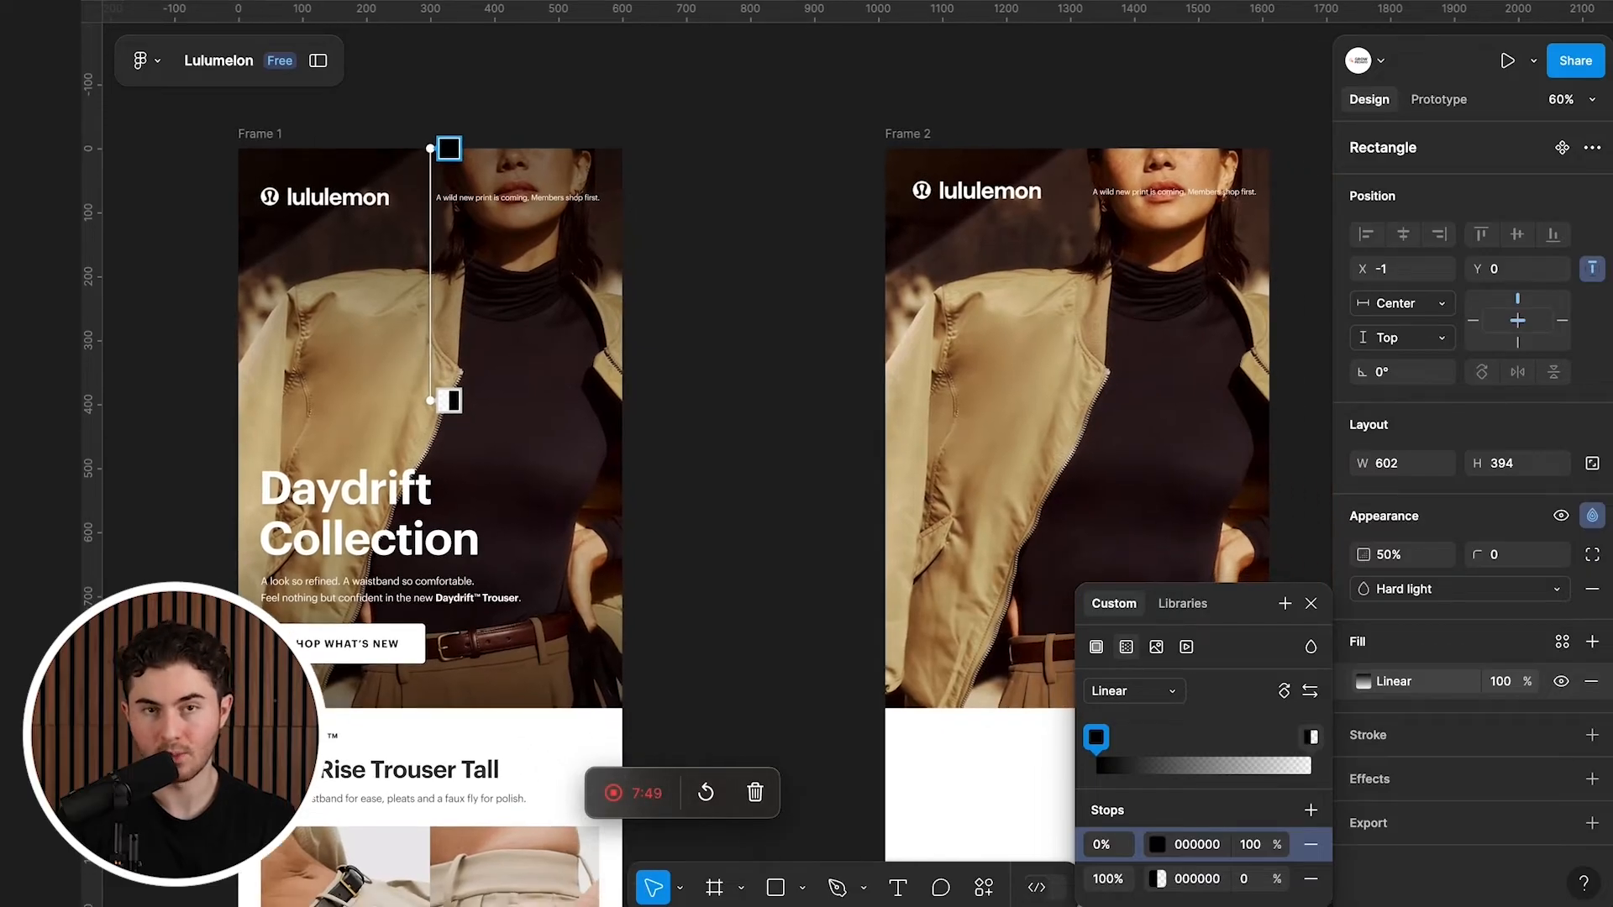
key("Escape")
key("Escape")
Step: Draw a rectangle and fit it over the upper part of Frame 2's hero photo at 600 × 388
scroll(807, 453, "right", 5)
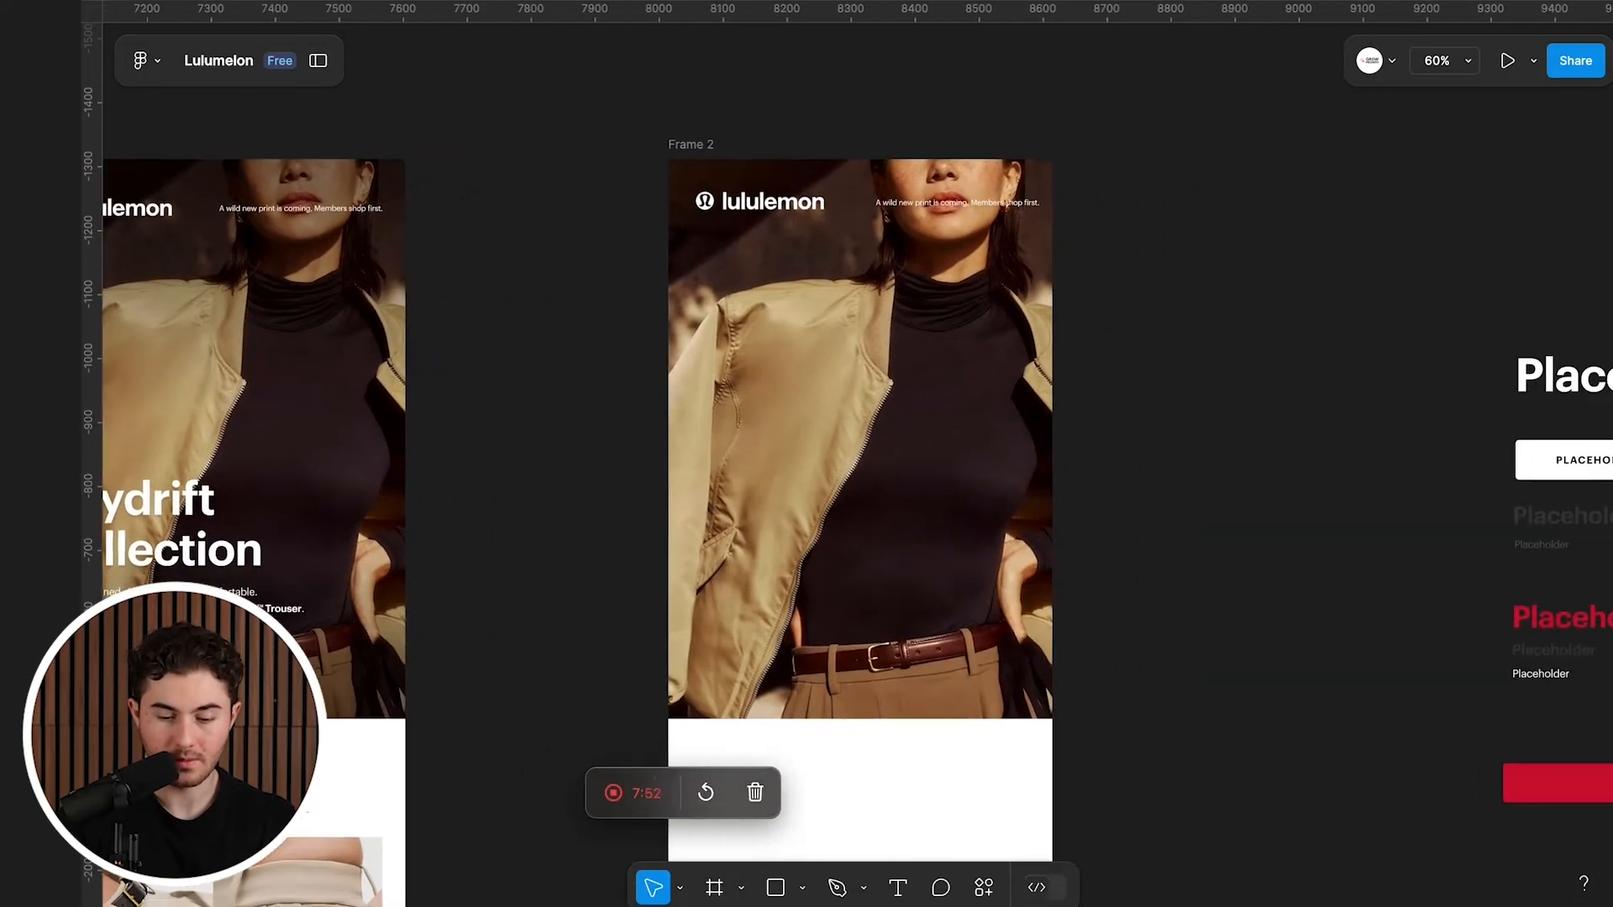
scroll(806, 454, "right", 4)
key("r")
left_click(659, 186)
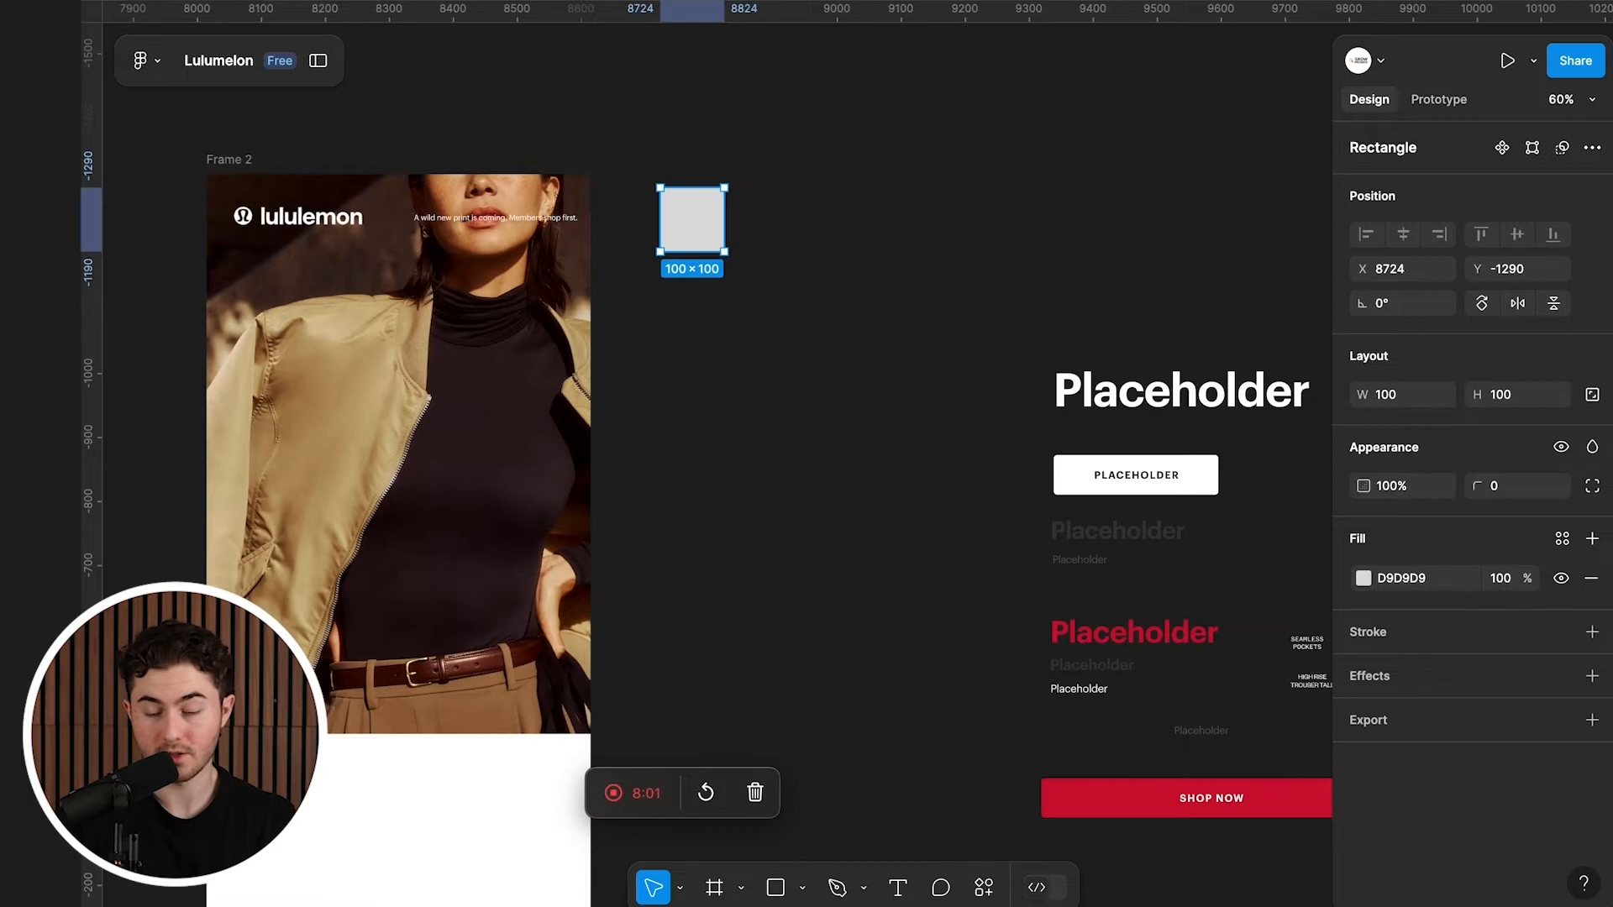
left_click_drag(692, 219, 590, 422)
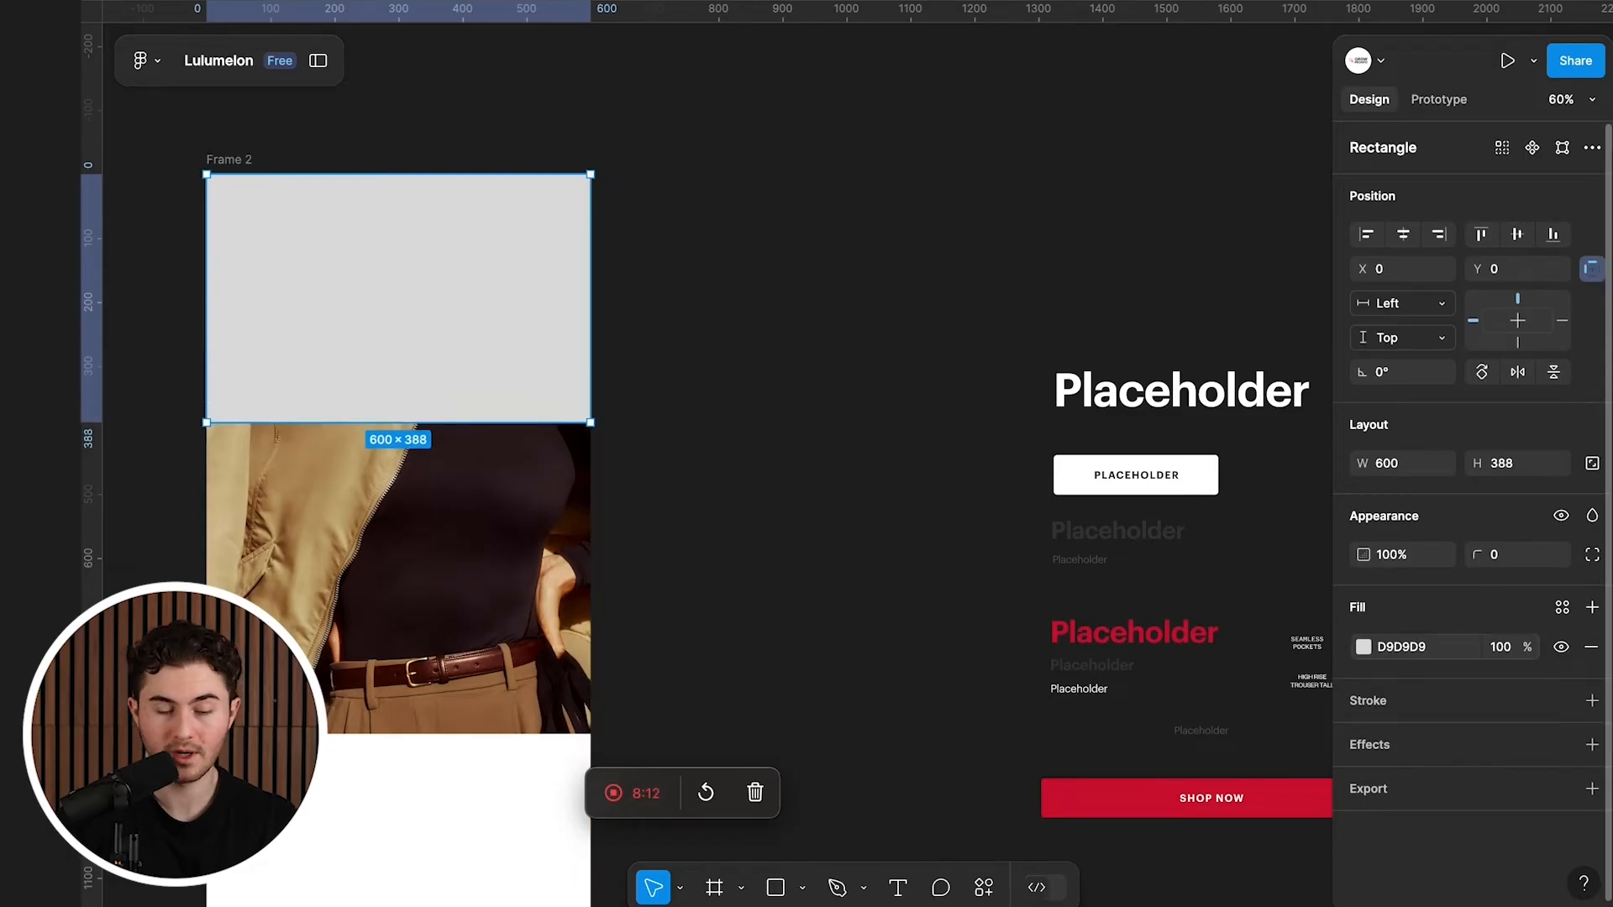
Step: Fill the new rectangle with black 000000 and convert the fill to a linear gradient
left_click(1363, 647)
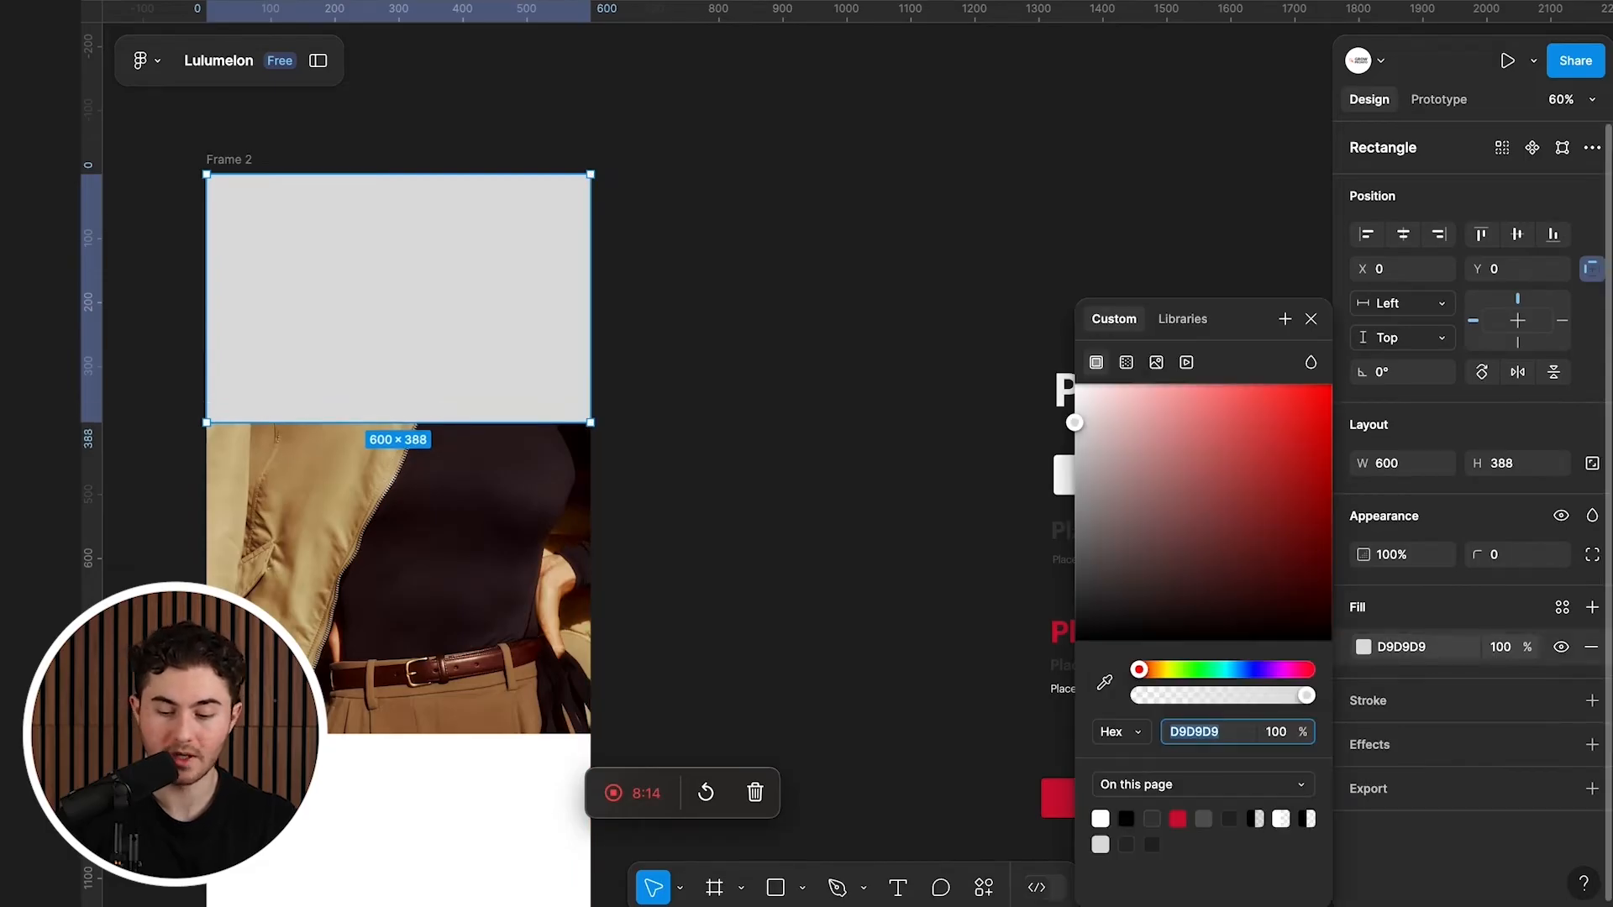
type("000000")
key("Return")
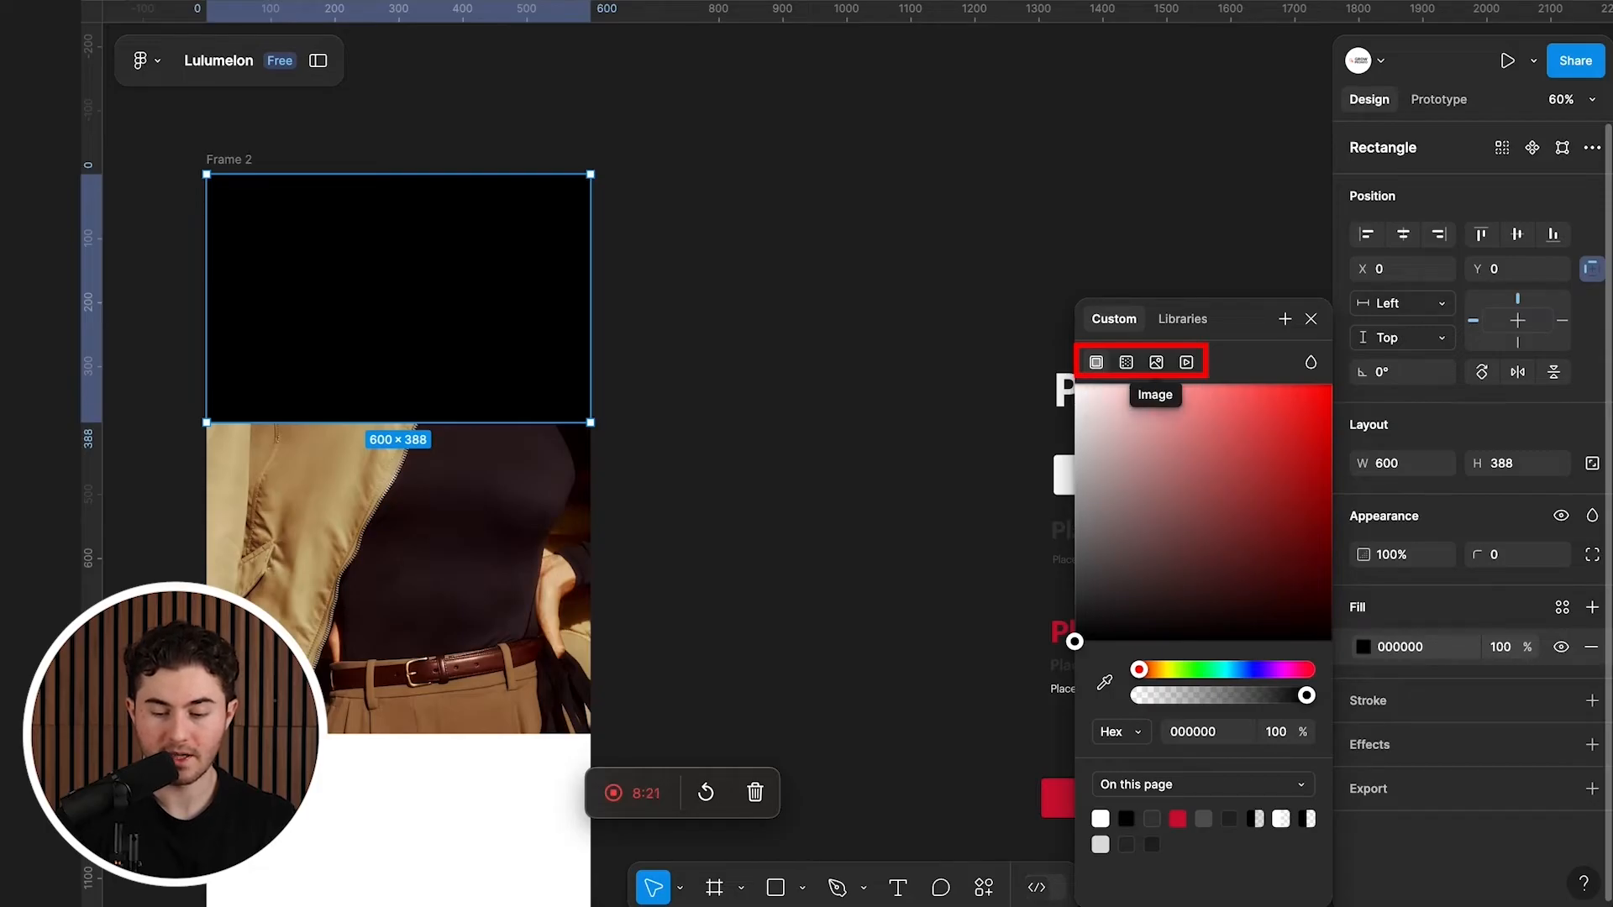
left_click(1126, 362)
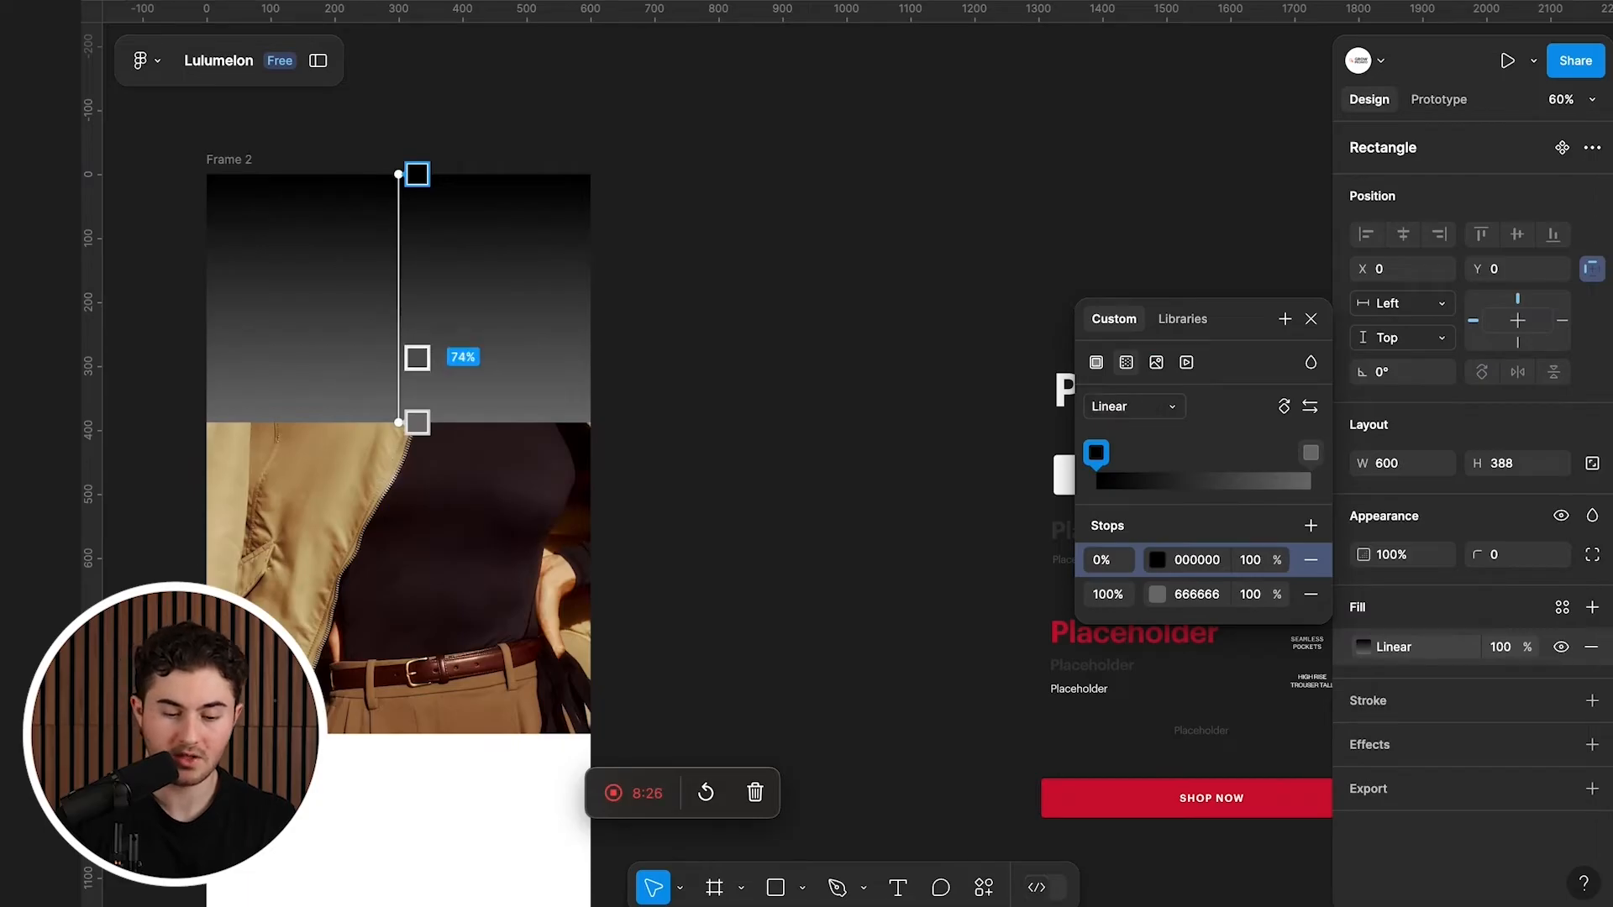
Step: Set the gradient's end stop to colour 000000 with 0% opacity
left_click(416, 421)
left_click(1157, 594)
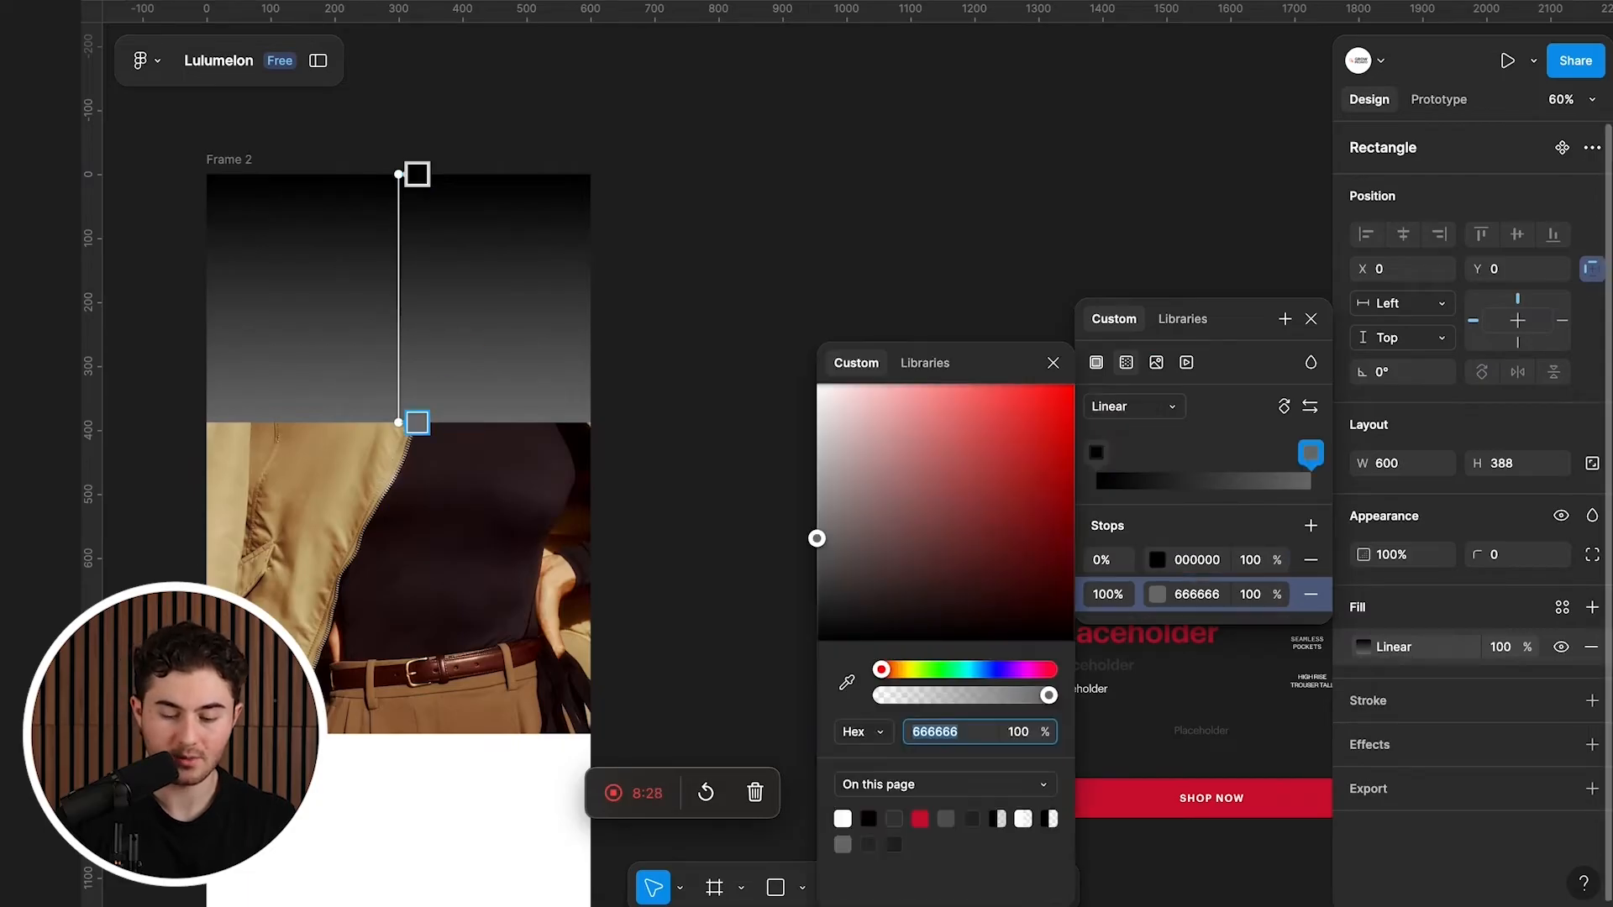
type("000000")
key("Return")
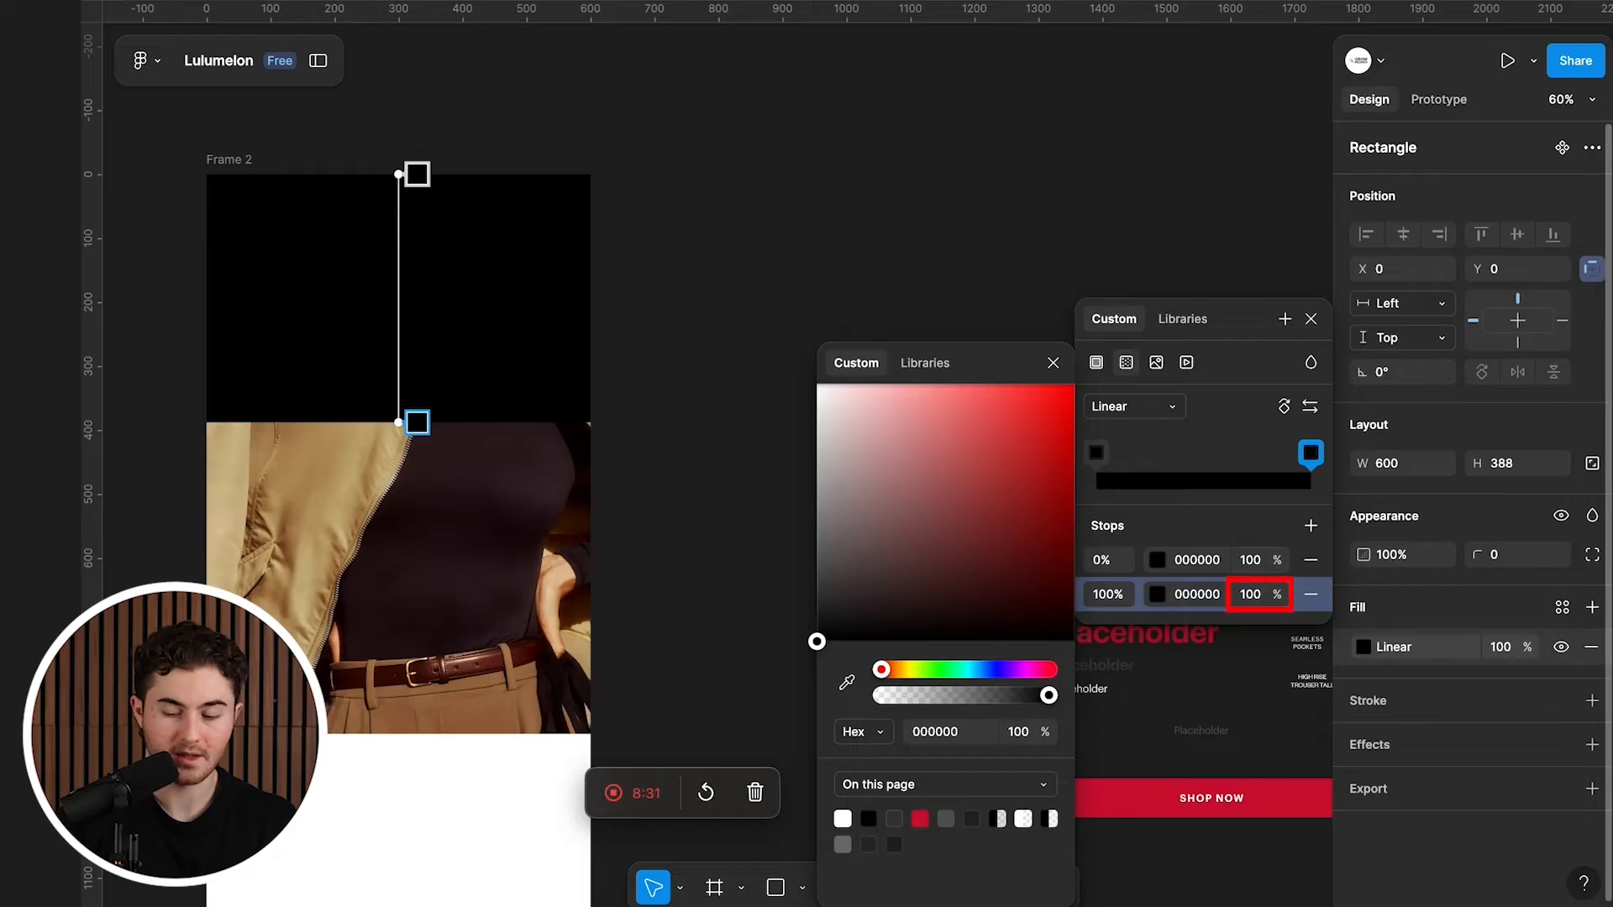
left_click(1250, 594)
type("0")
key("Return")
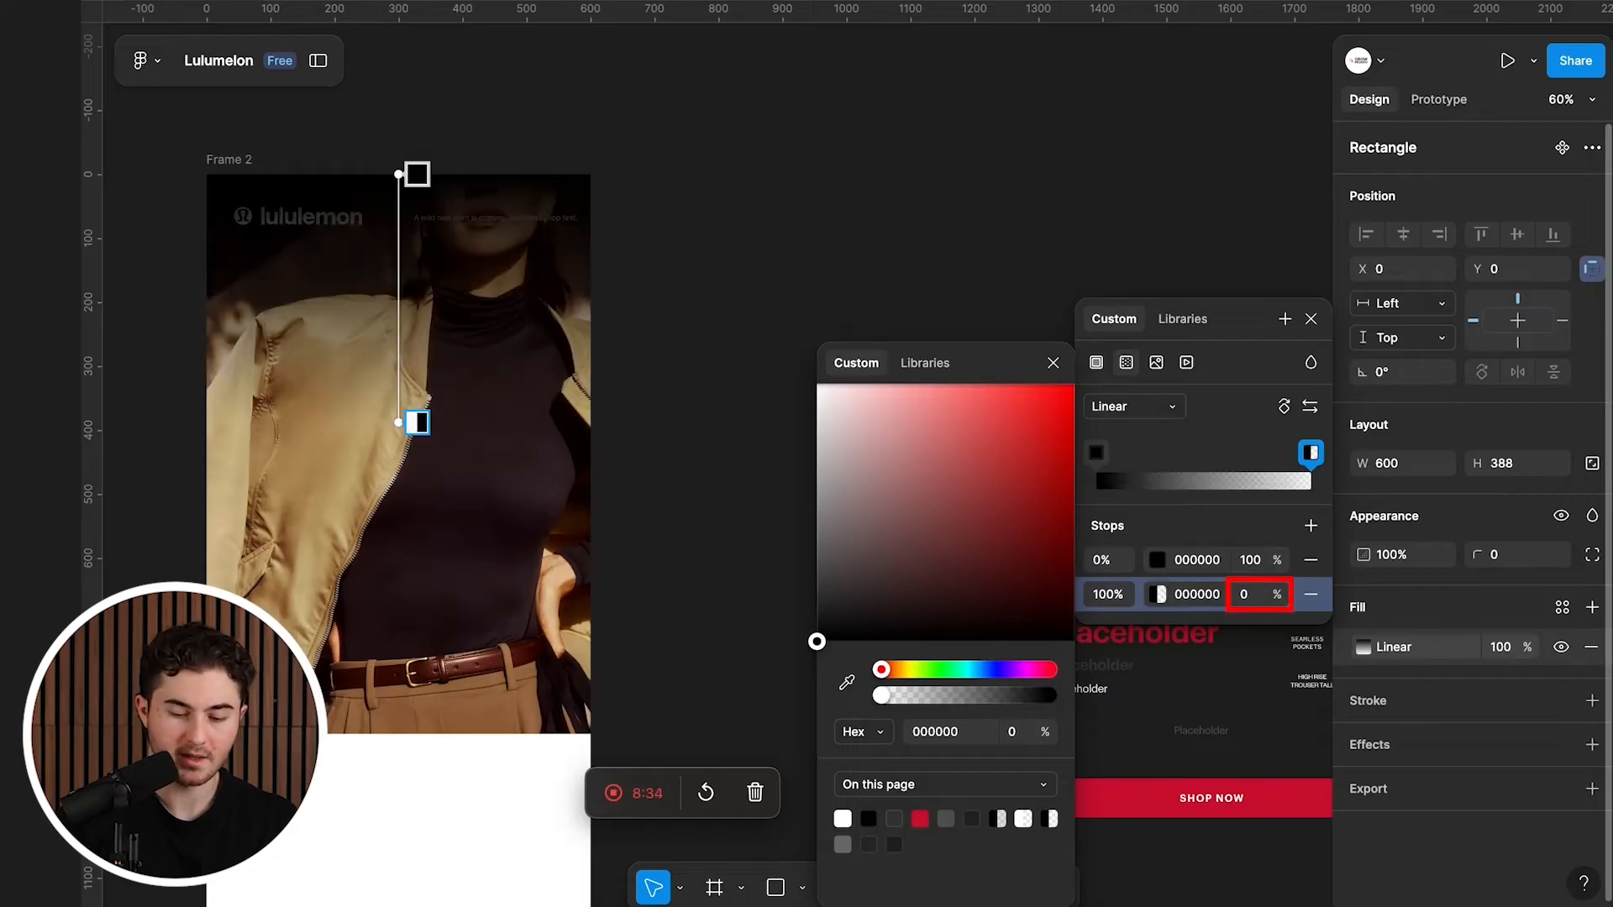
key("Escape")
Step: Set the gradient rectangle's fill opacity to 50%
scroll(806, 454, "left", 7)
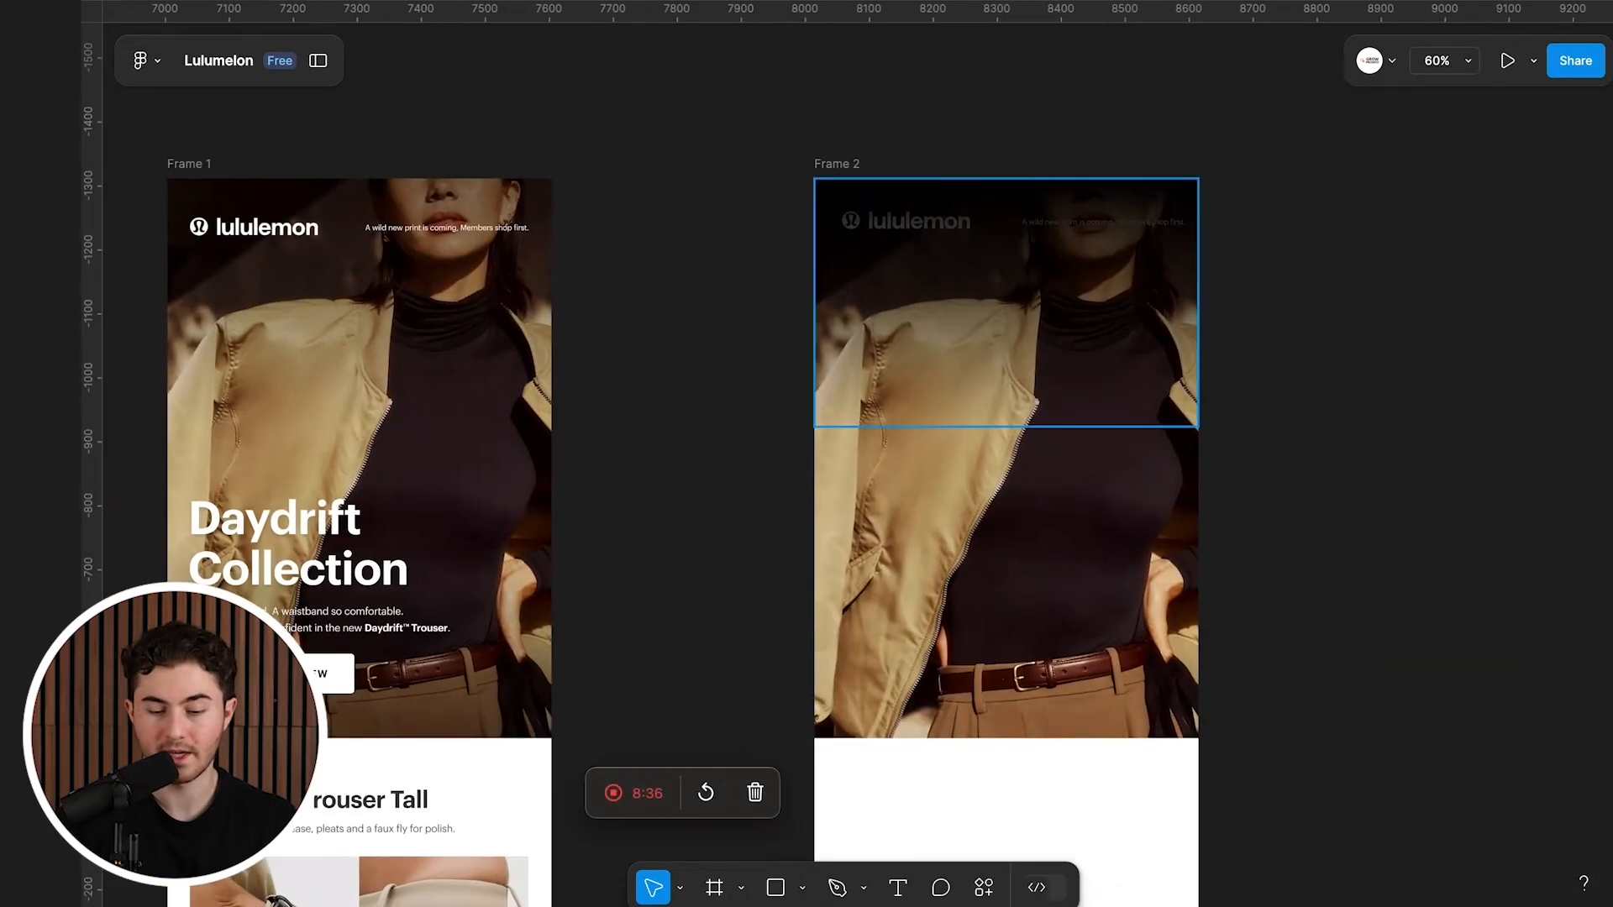
left_click(1005, 302)
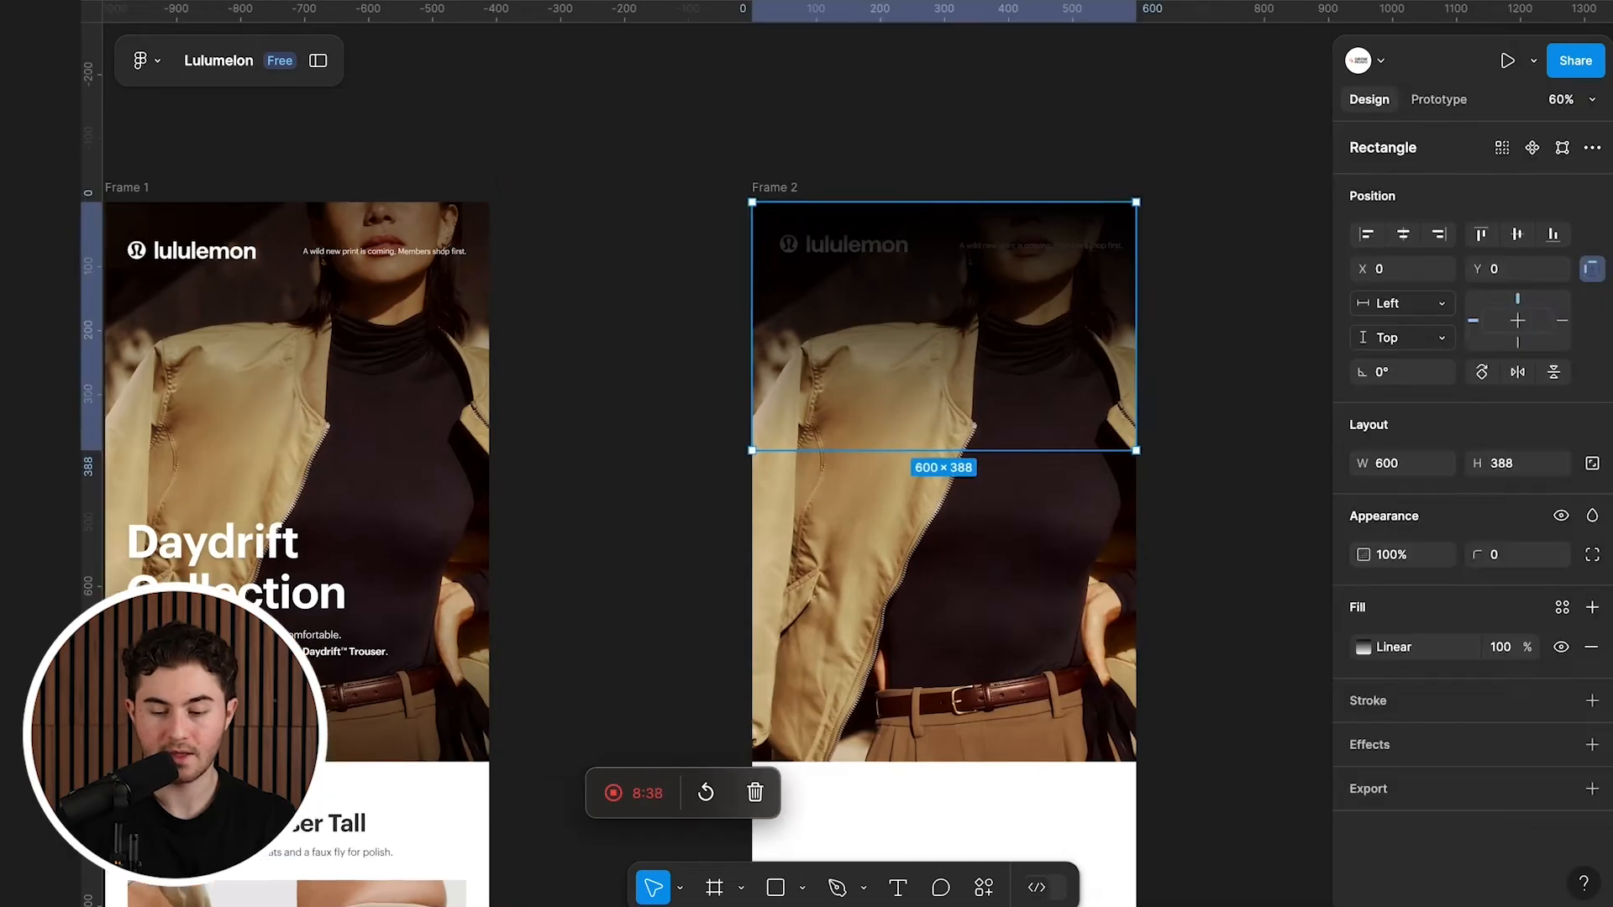
scroll(1006, 378, "right", 3)
left_click(1500, 647)
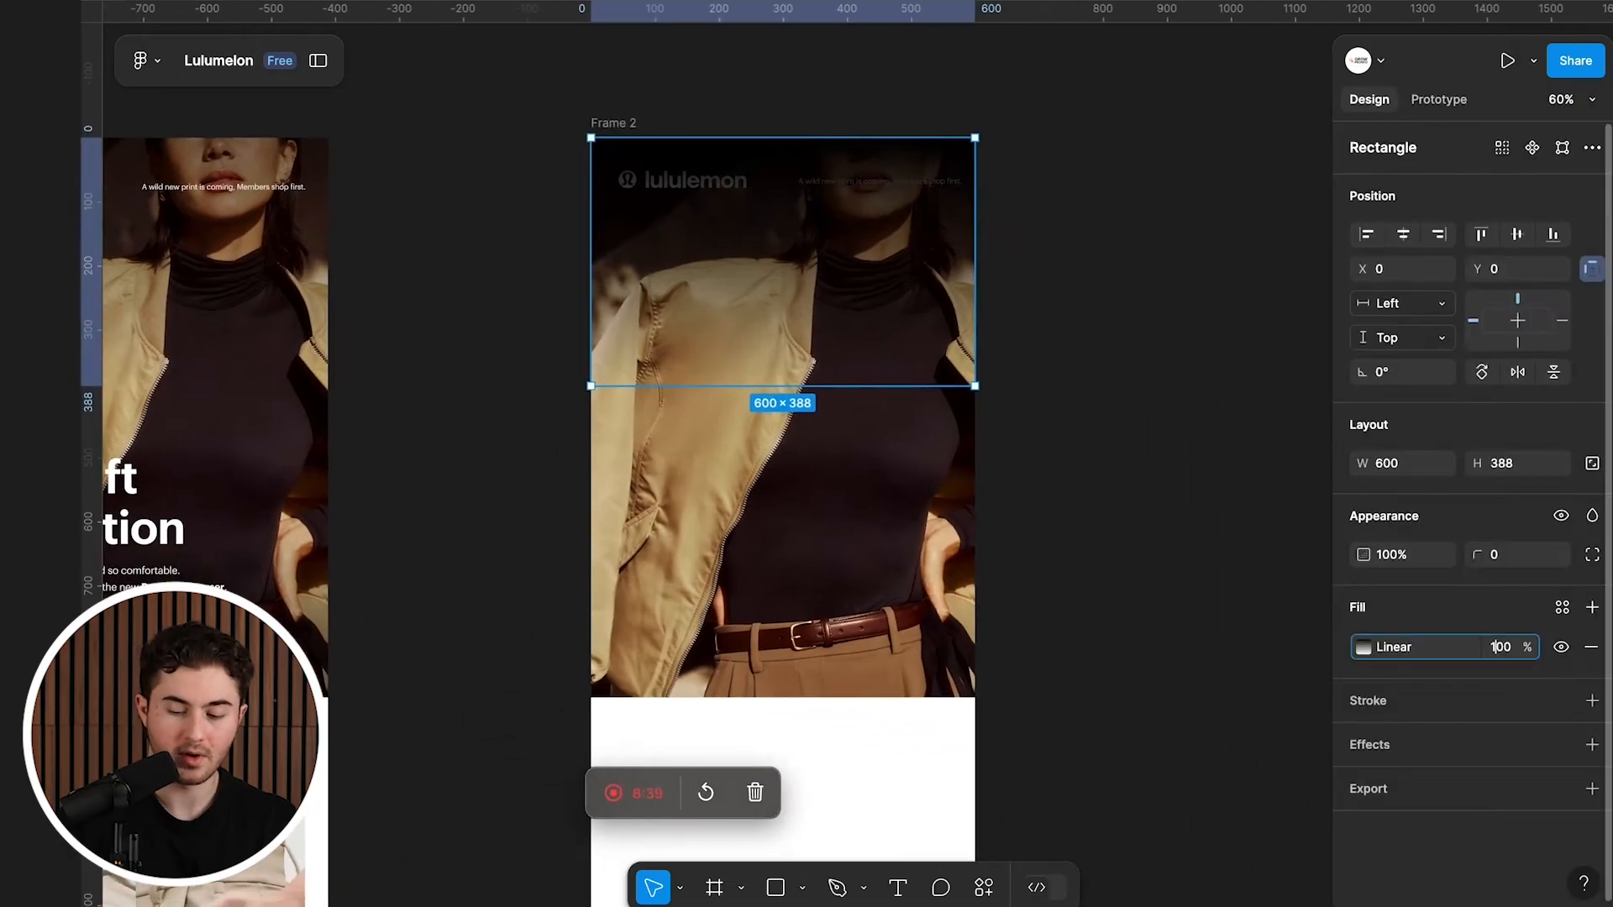
type("50")
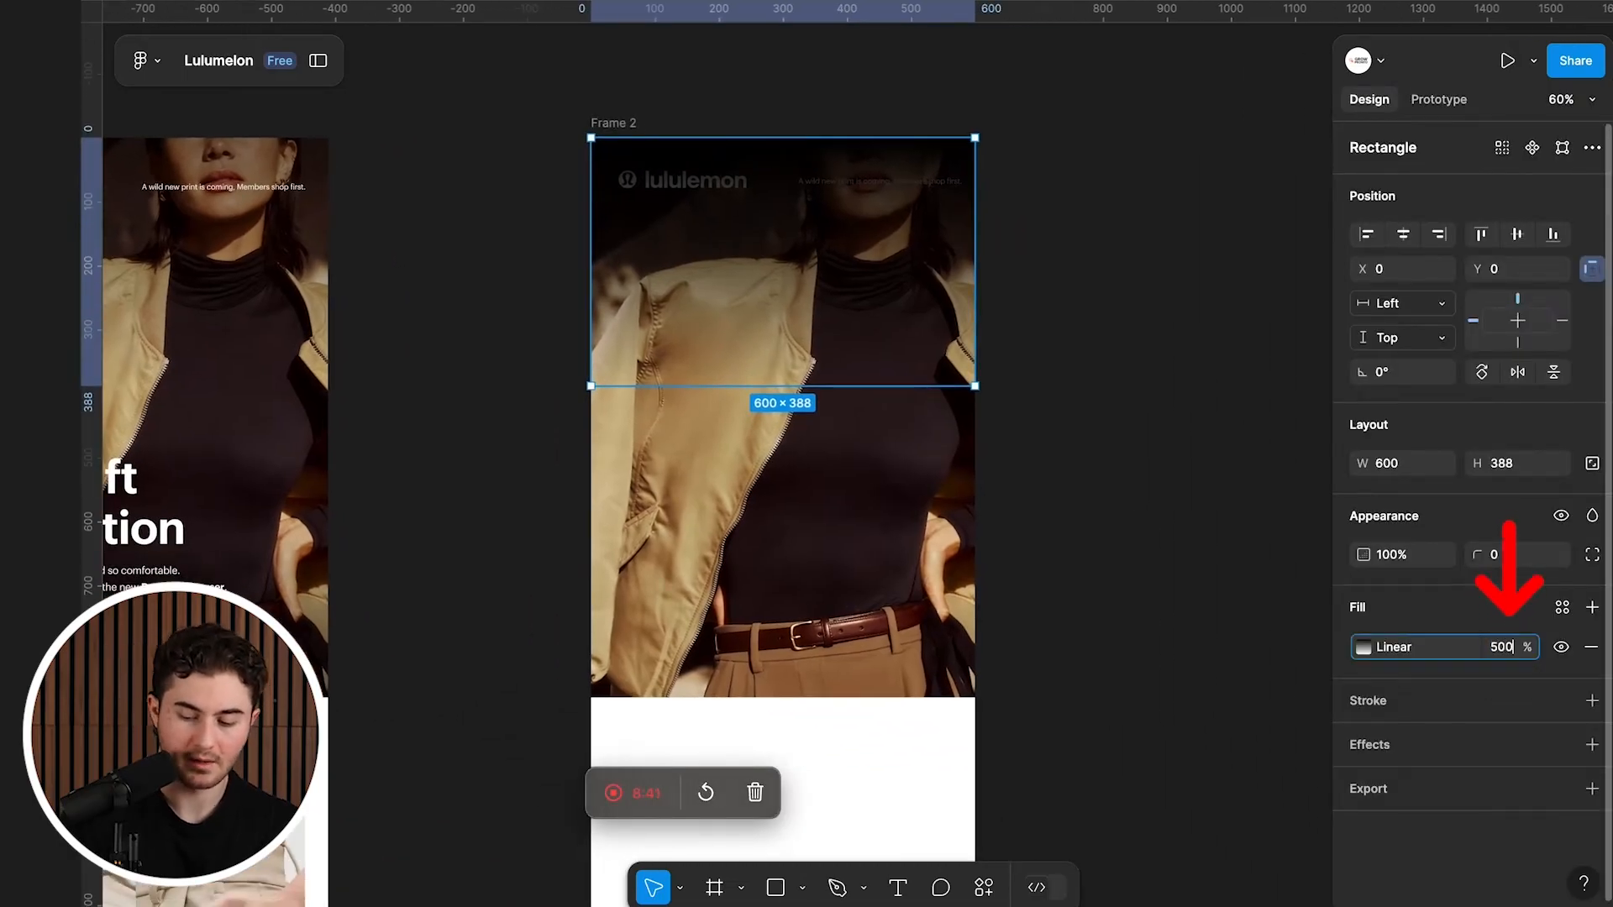
key("Return")
Step: Bring the header tagline and the lululemon logo in Frame 2 in front of the gradient rectangle
scroll(832, 519, "down", 3)
scroll(832, 519, "left", 3)
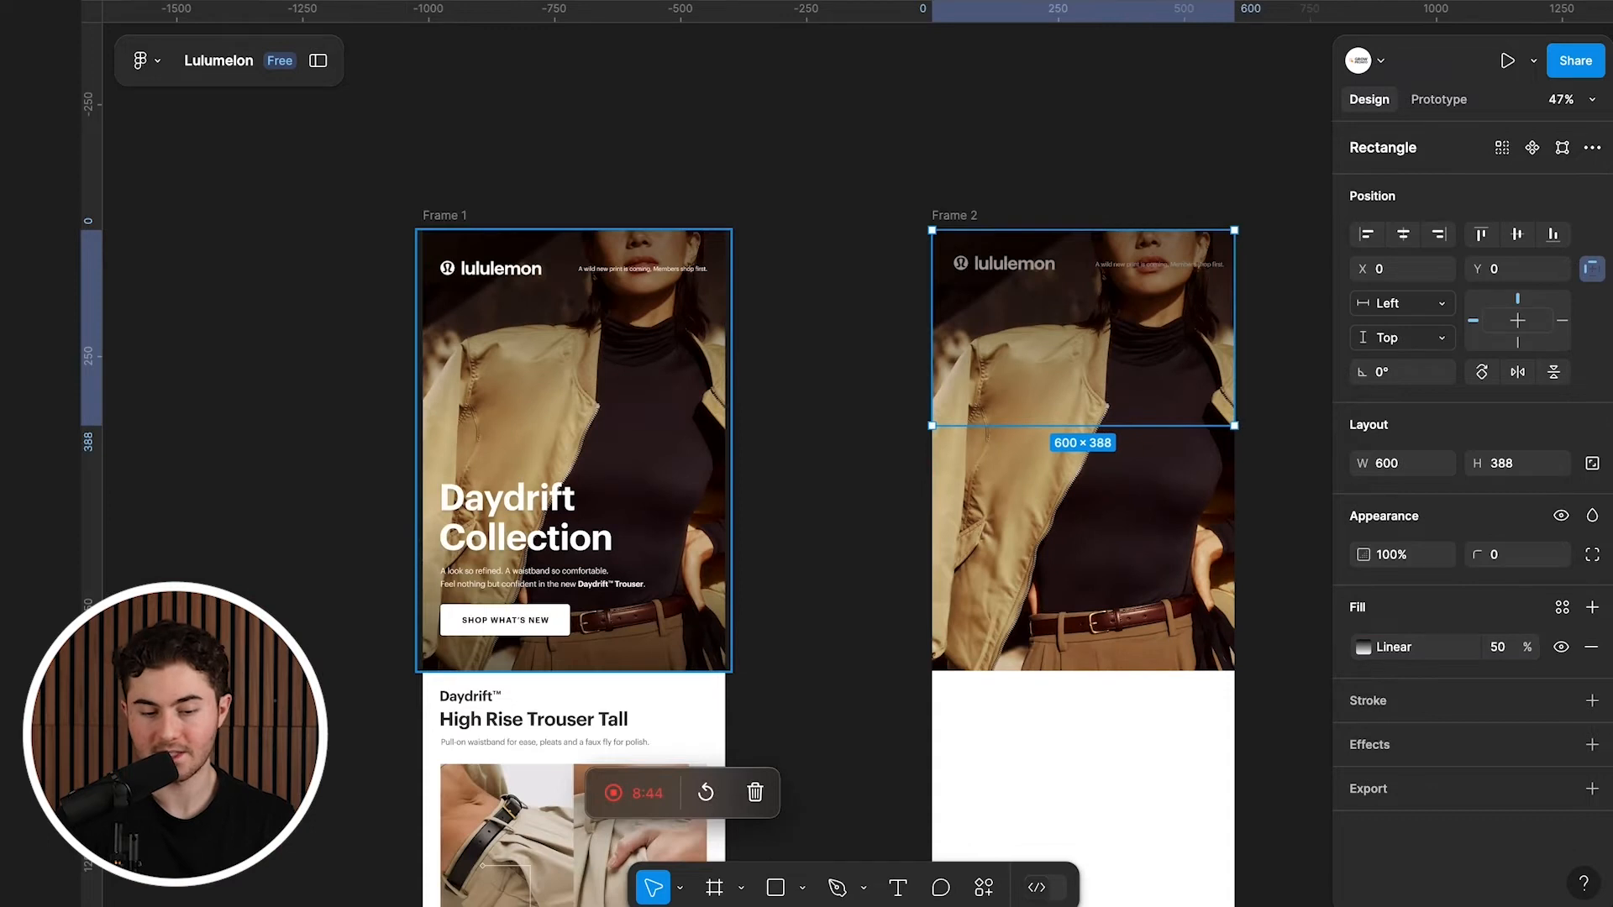
scroll(1083, 420, "up", 5)
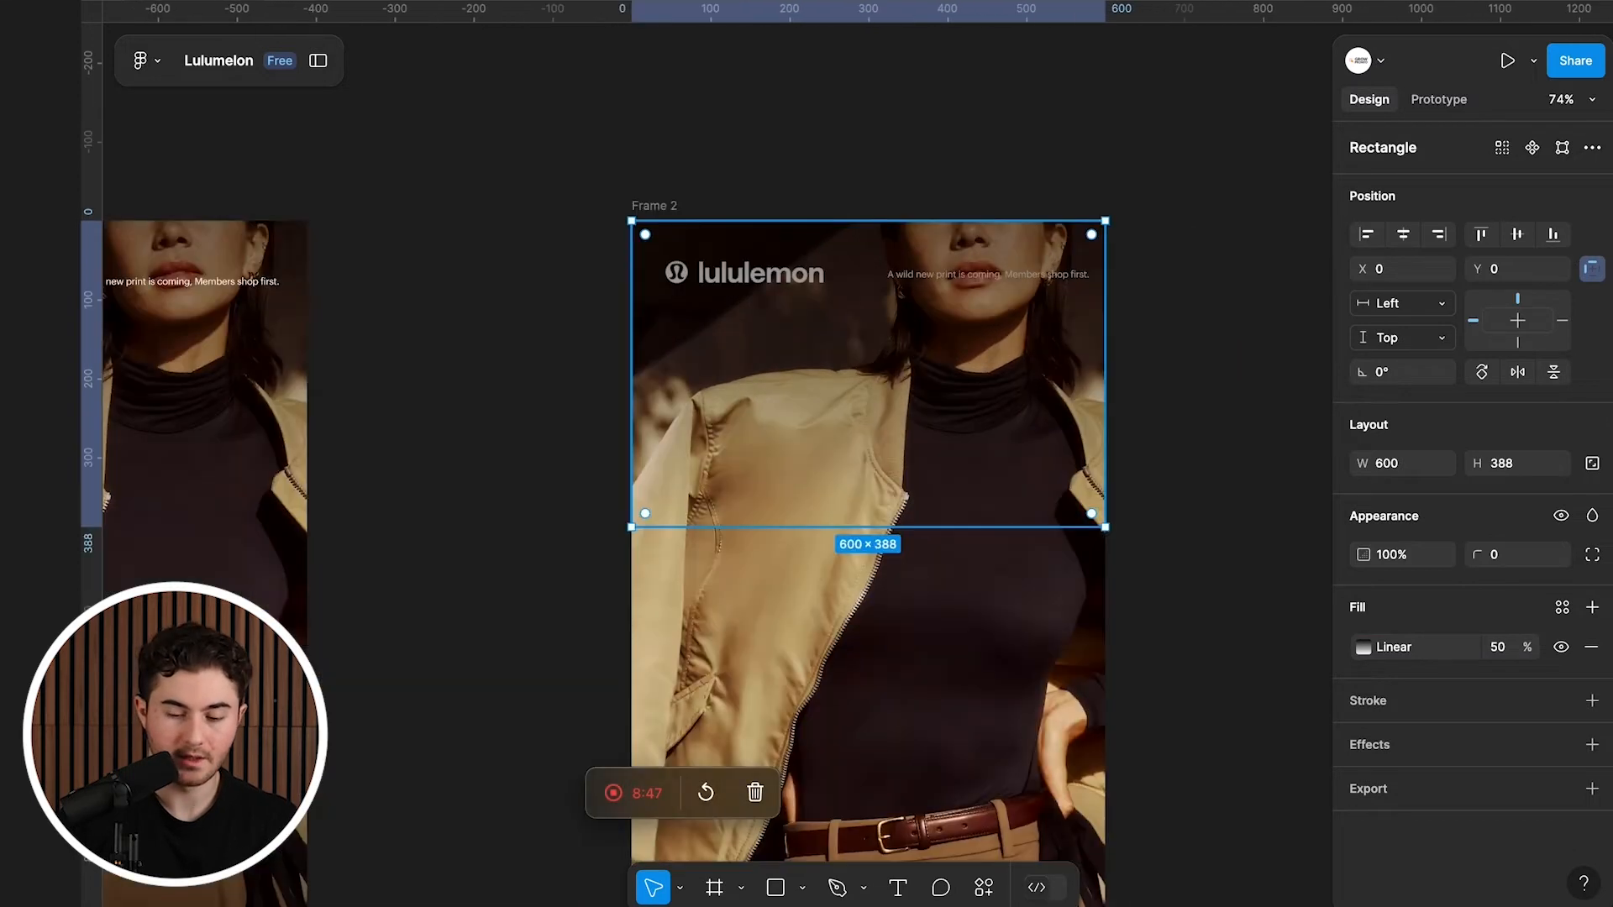
right_click(949, 236)
mouse_move(1055, 372)
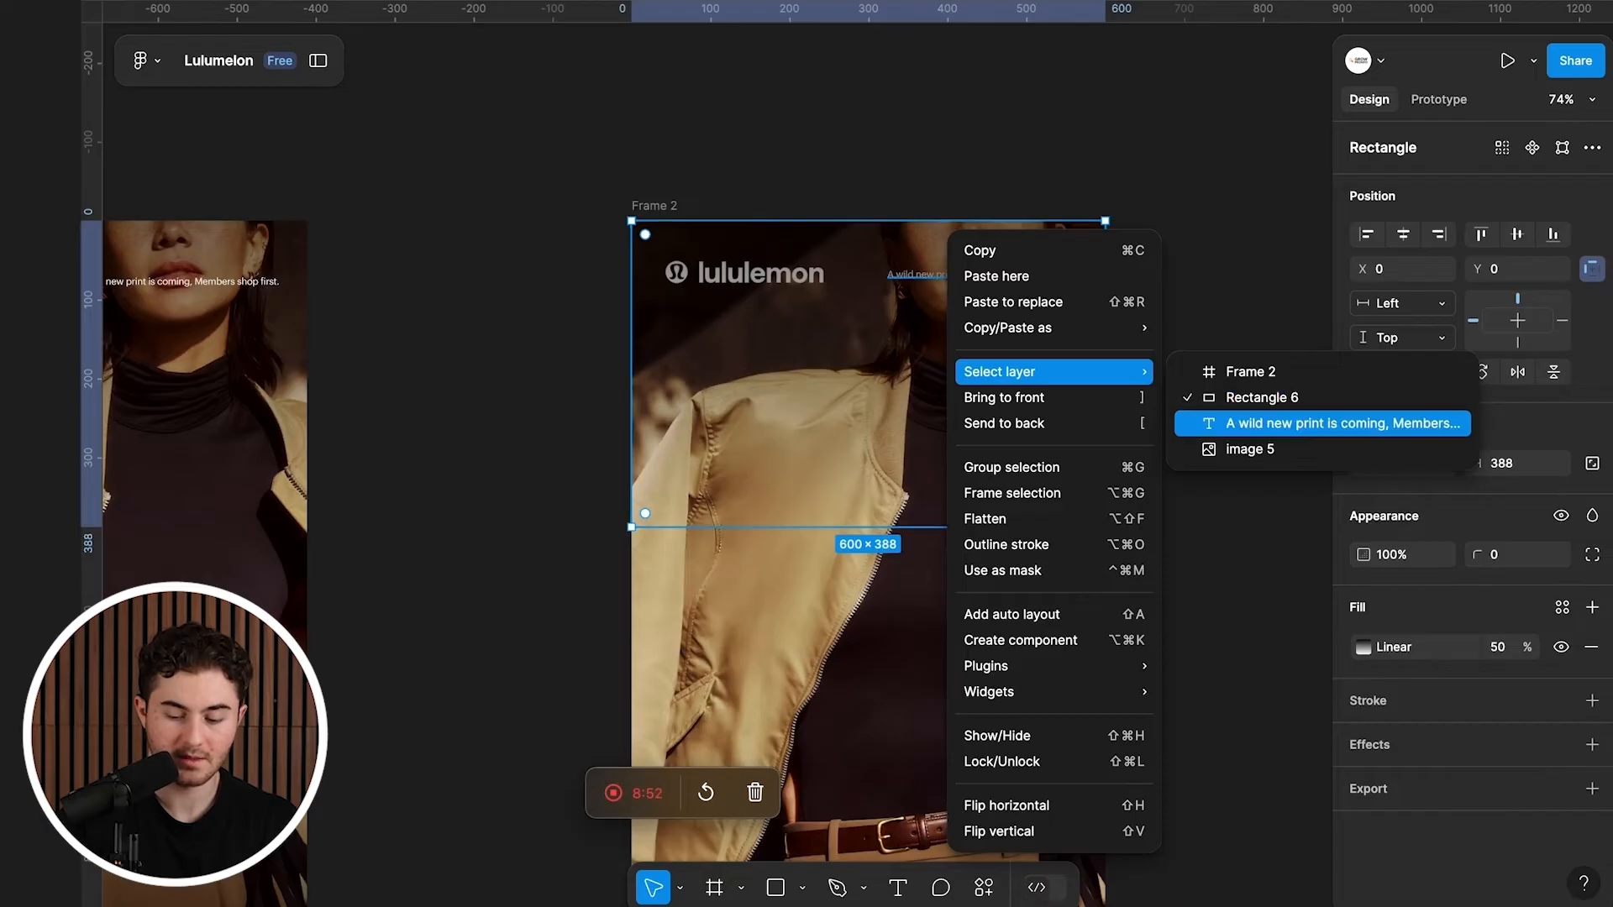
left_click(1336, 424)
right_click(1019, 238)
left_click(1073, 397)
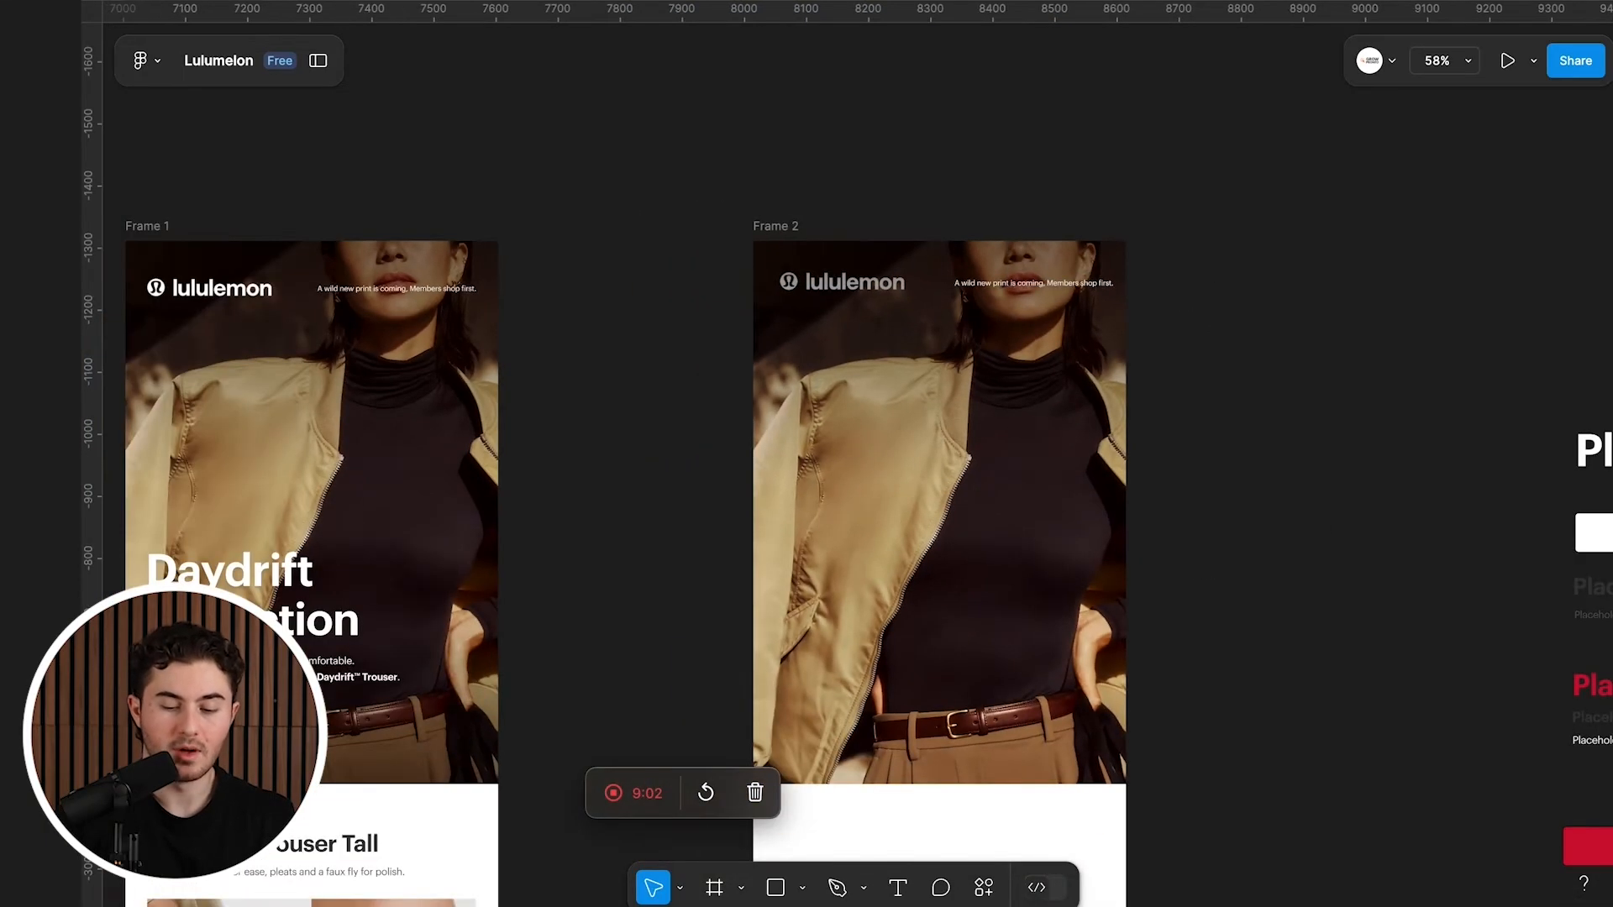
right_click(841, 233)
mouse_move(949, 327)
mouse_move(949, 371)
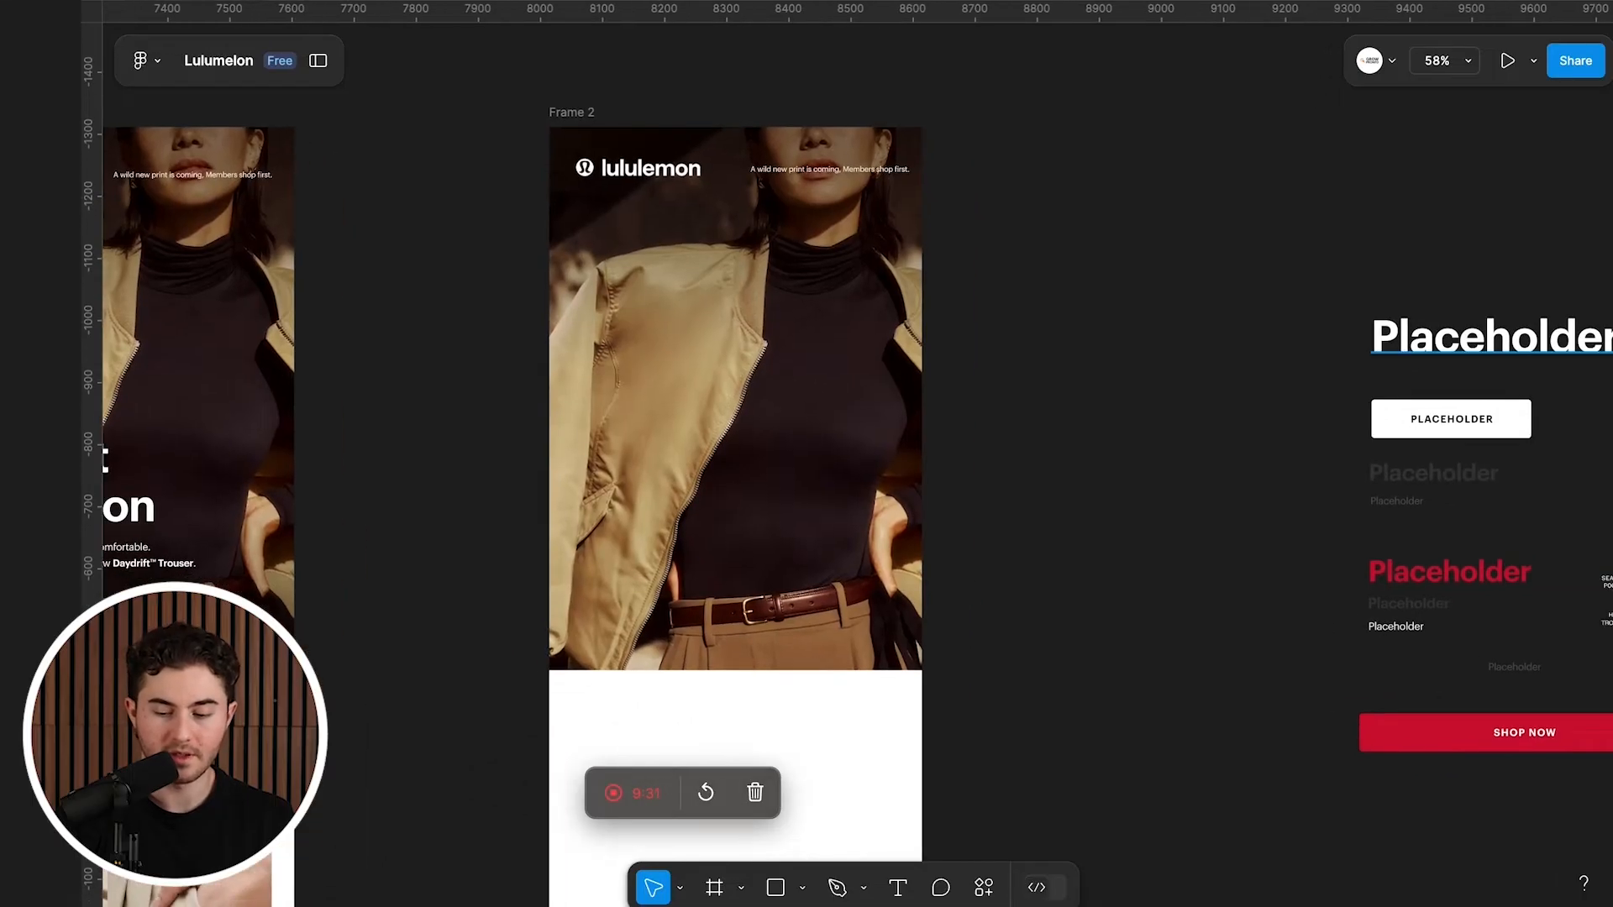
Step: Move the large white Placeholder heading onto the lower part of Frame 2's hero photo, at about X 43, Y 616
left_click_drag(1495, 336, 700, 527)
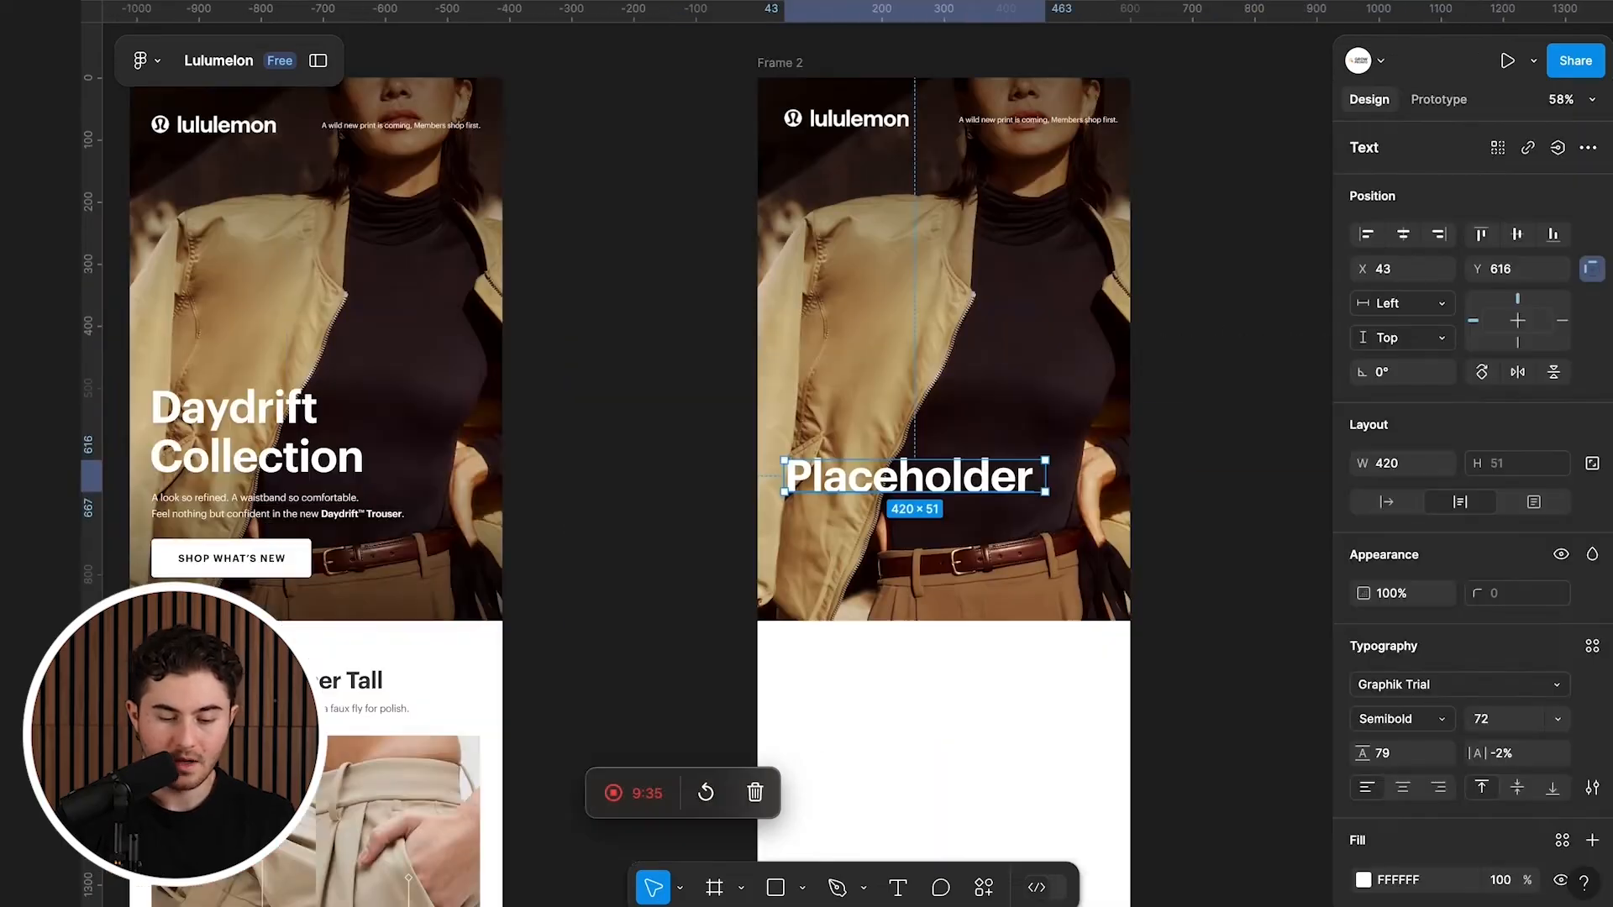
scroll(806, 454, "right", 5)
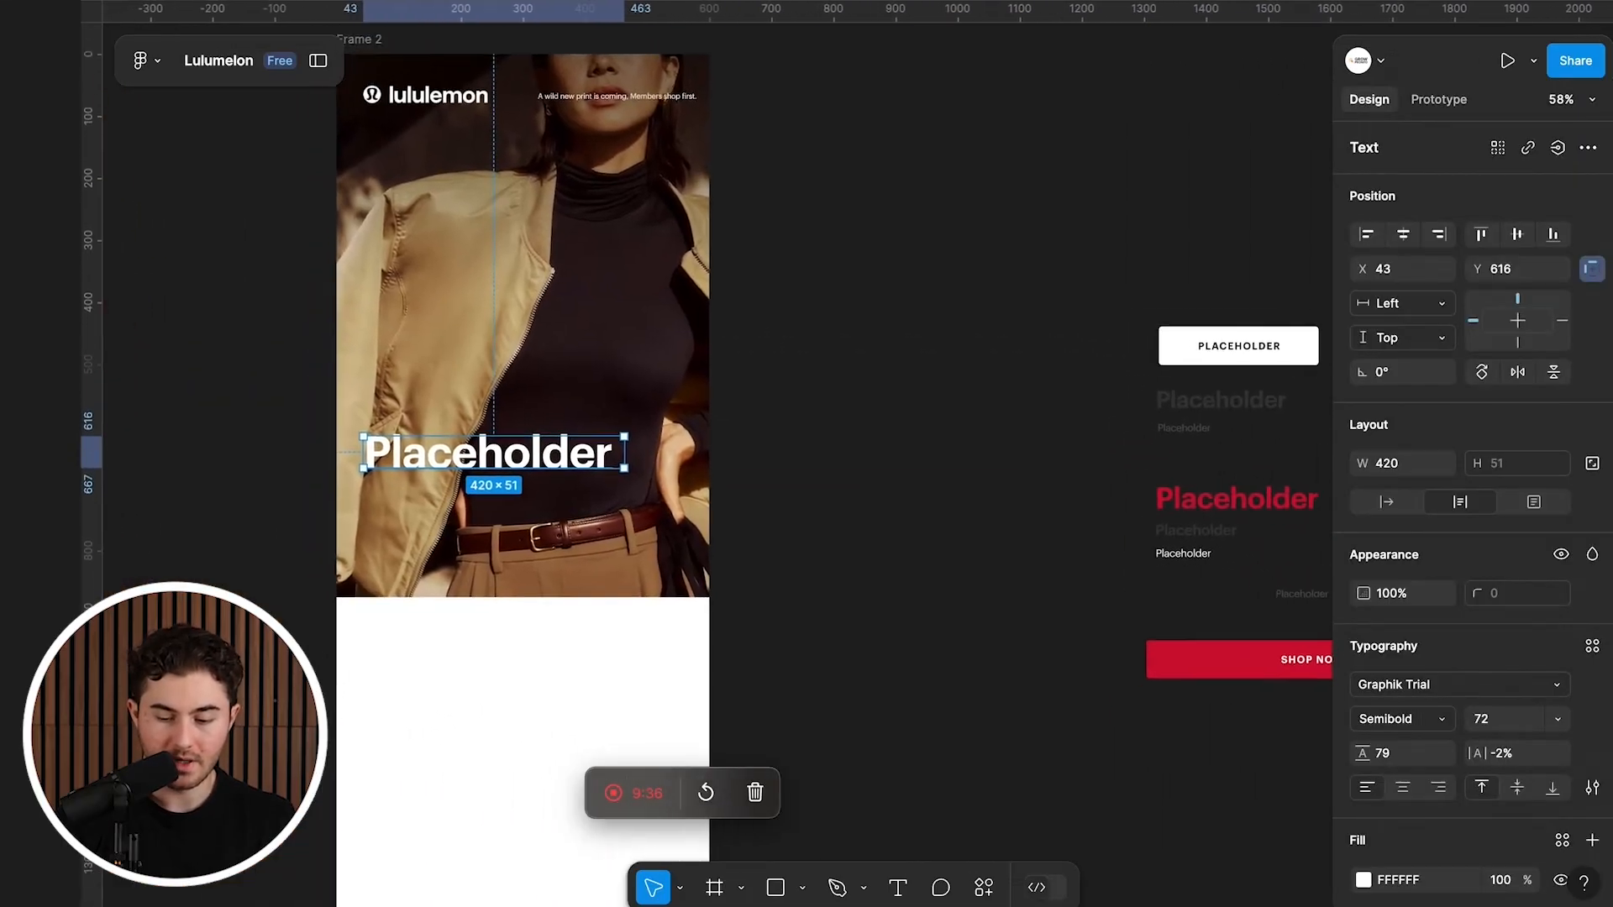
scroll(1177, 561, "up", 1)
Step: Place a copy of the header tagline under the large heading, left-align its text and change it to "Placeholder"
left_click(1177, 562)
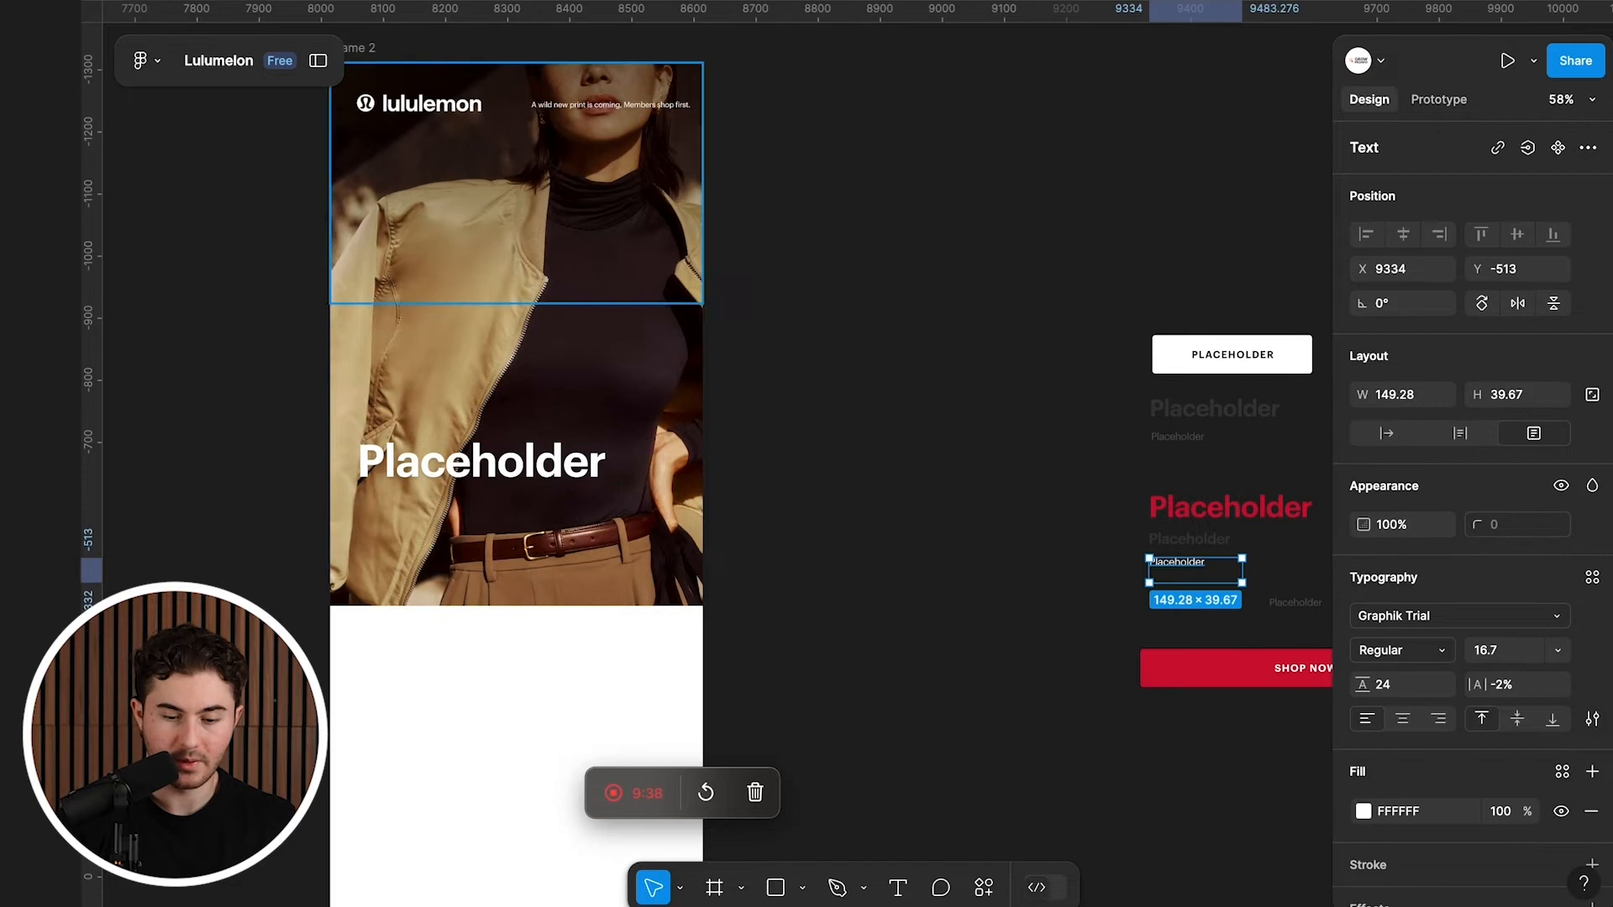
left_click(610, 105)
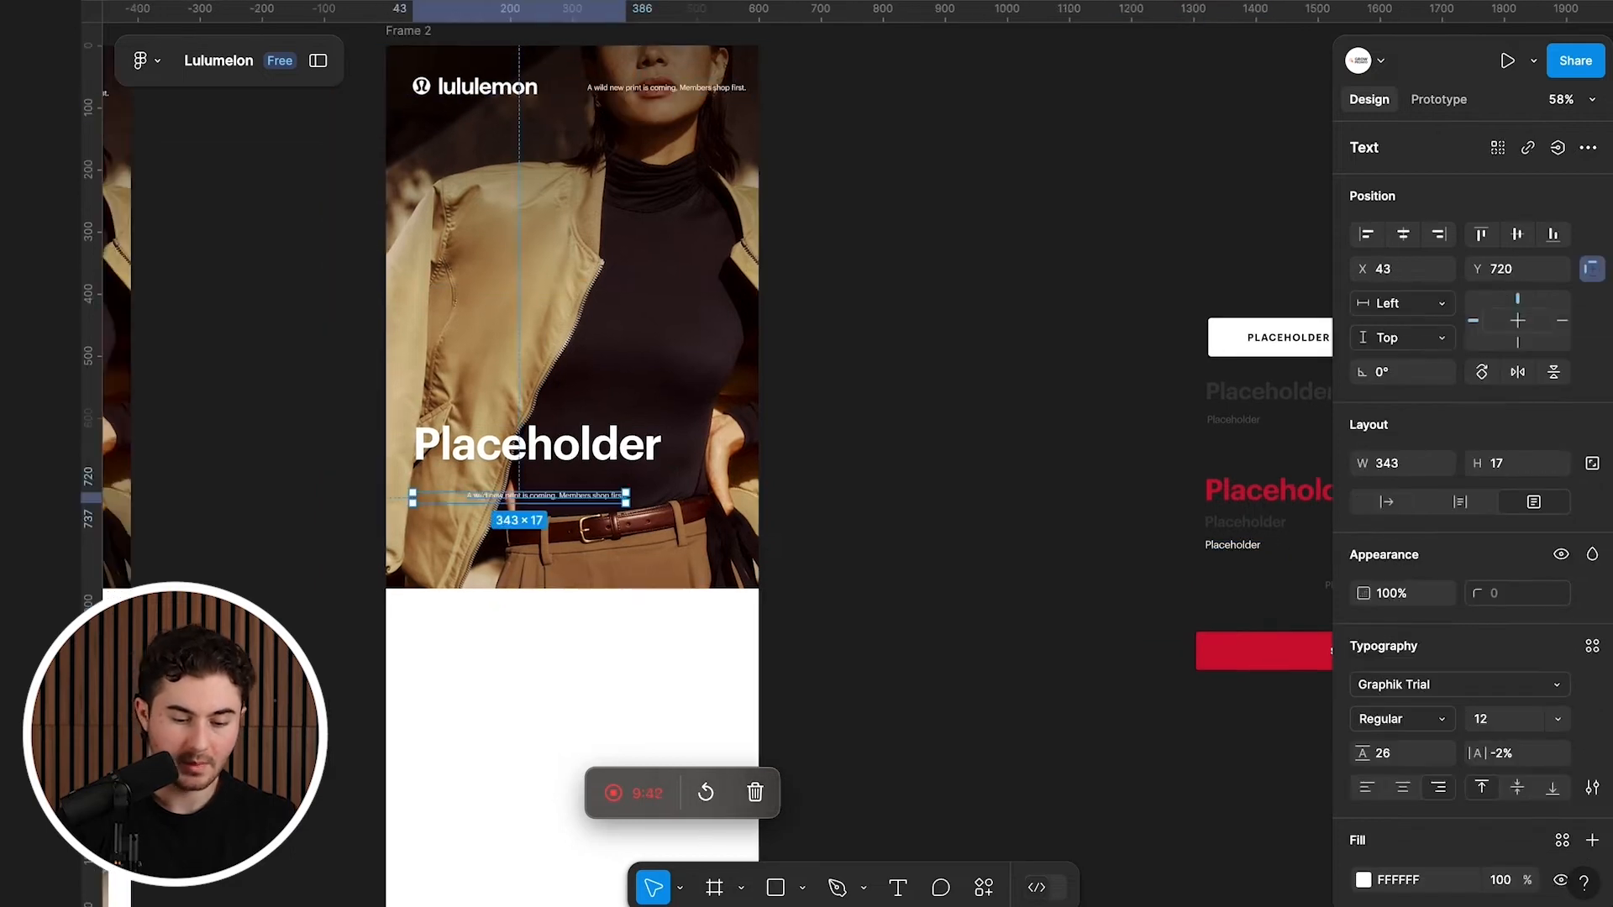
left_click_drag(561, 497, 569, 488)
key("super+alt+l")
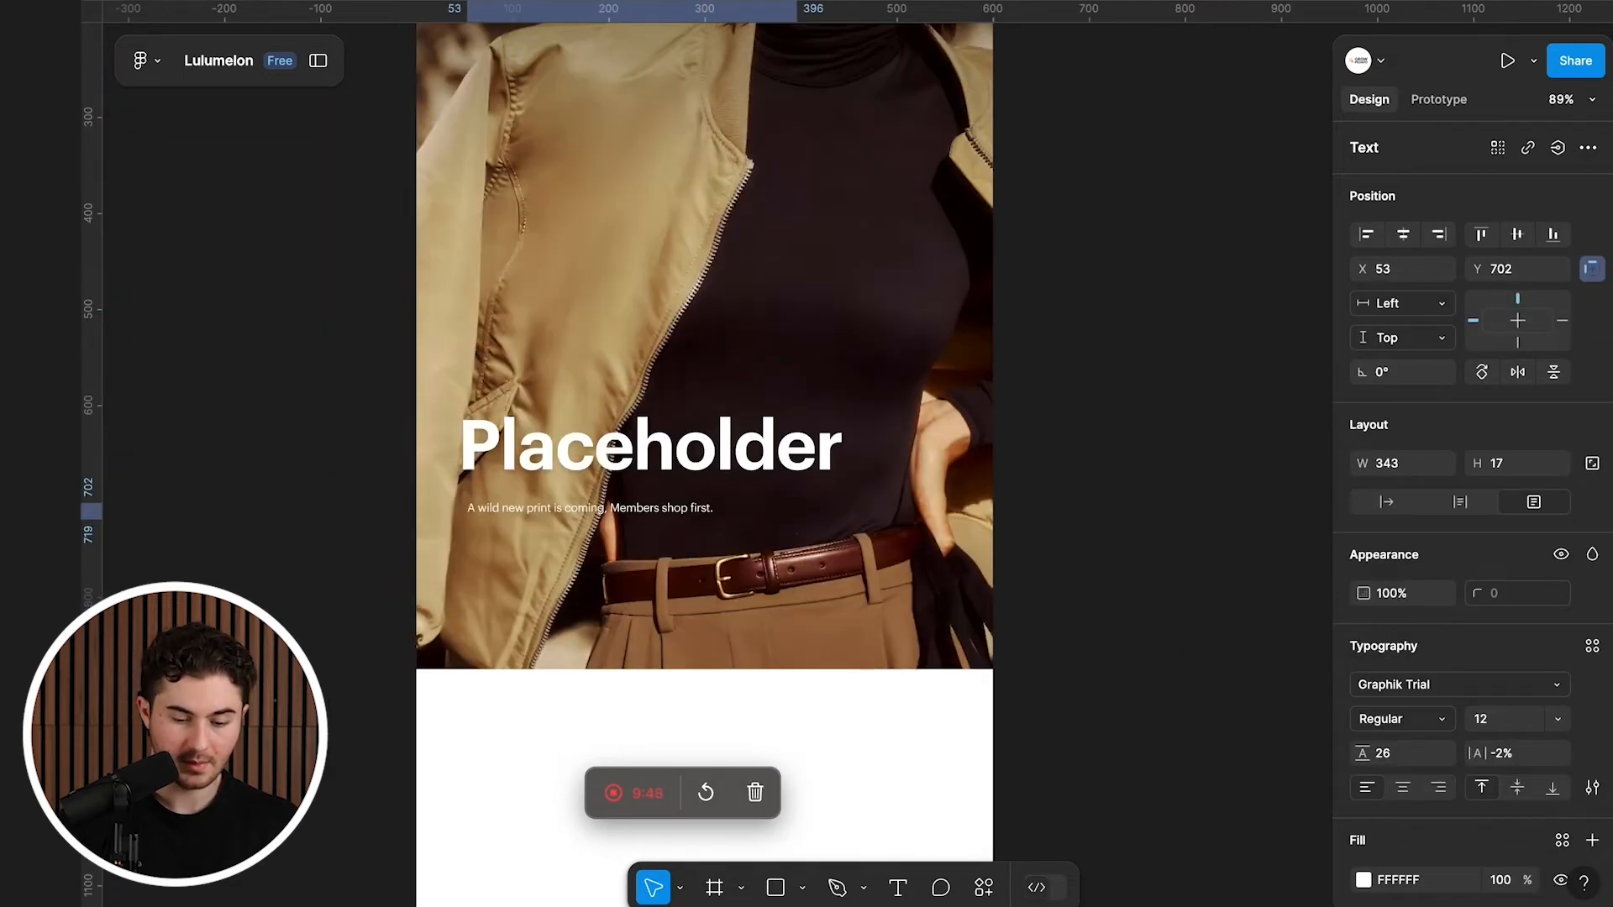
scroll(694, 453, "right", 1)
type("Placeho")
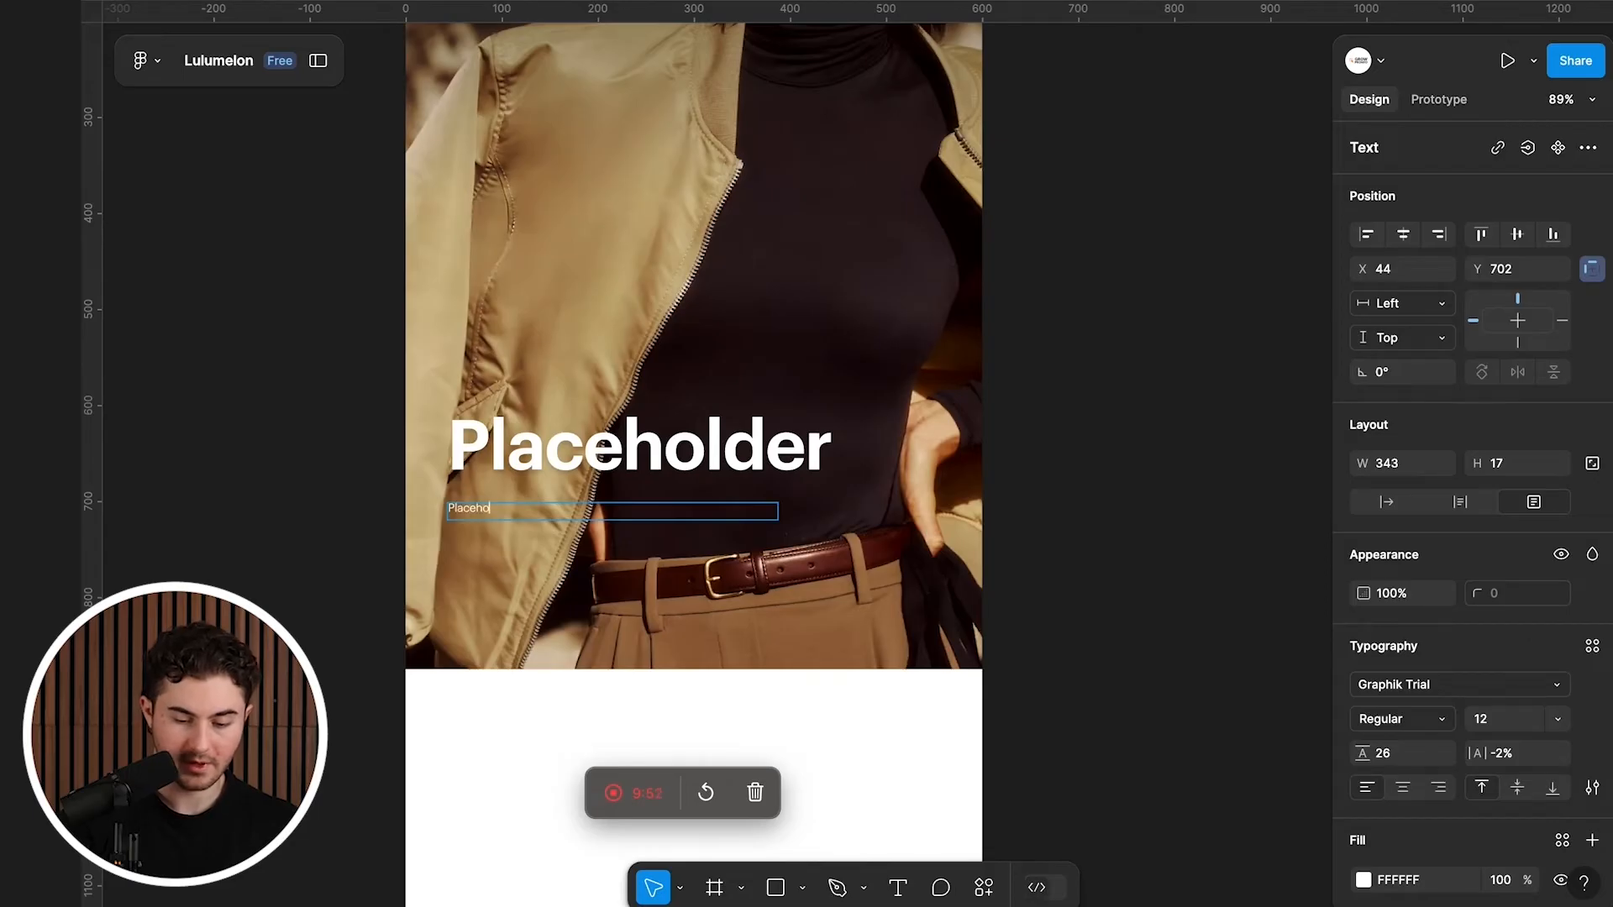
type("lder")
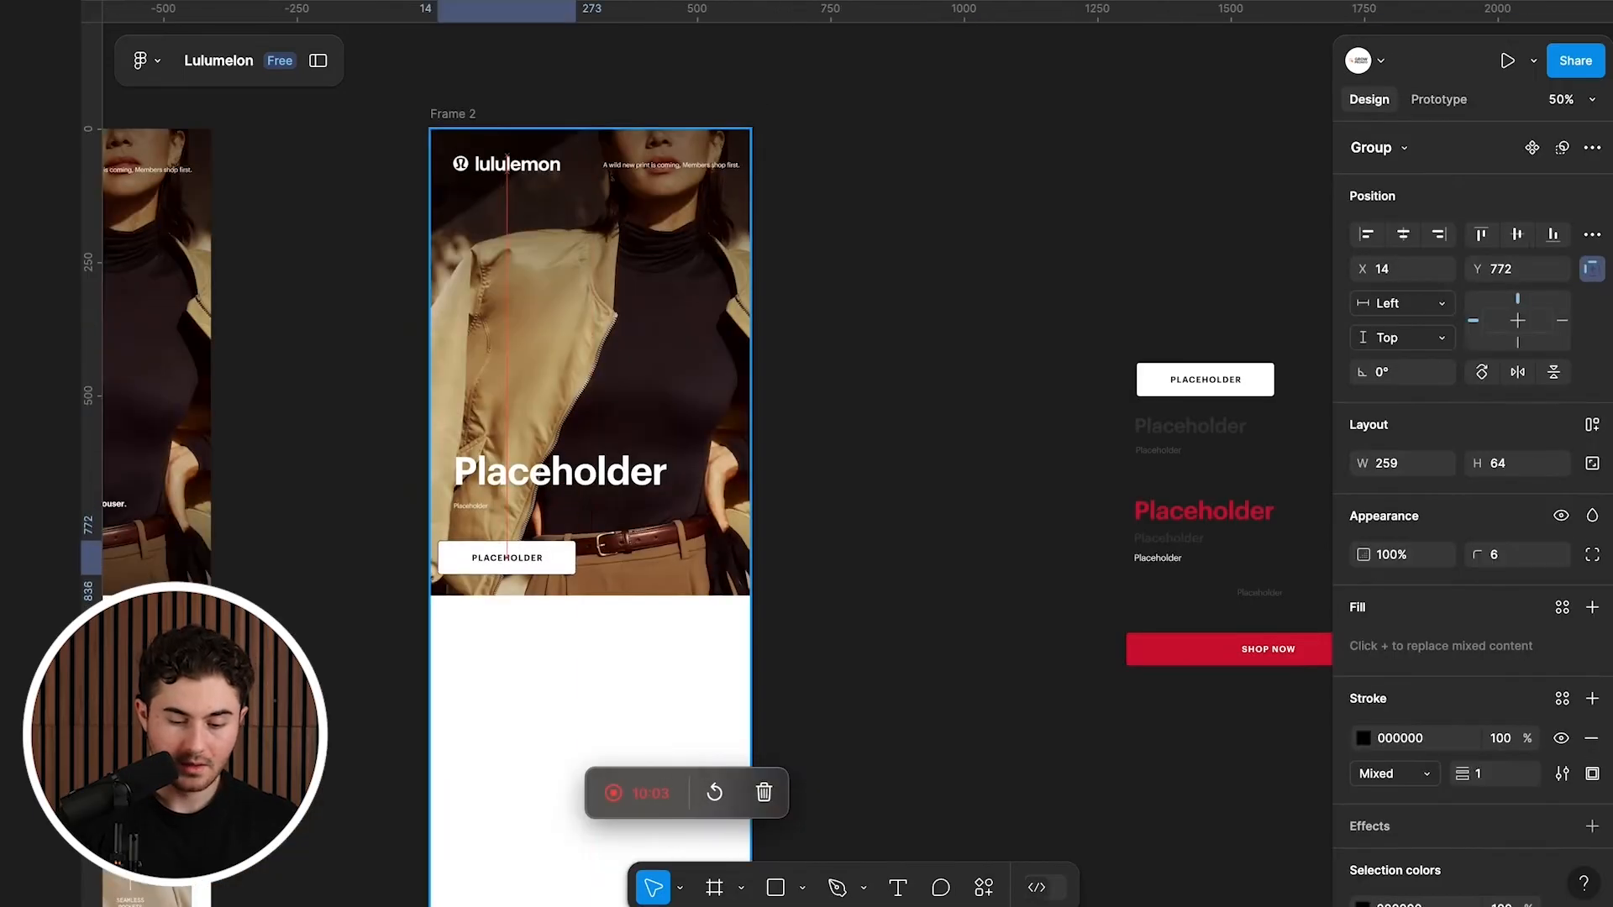
Step: Position the white PLACEHOLDER button in Frame 2 beneath the small text, lined up with the heading's left edge
key("Right")
key("Up")
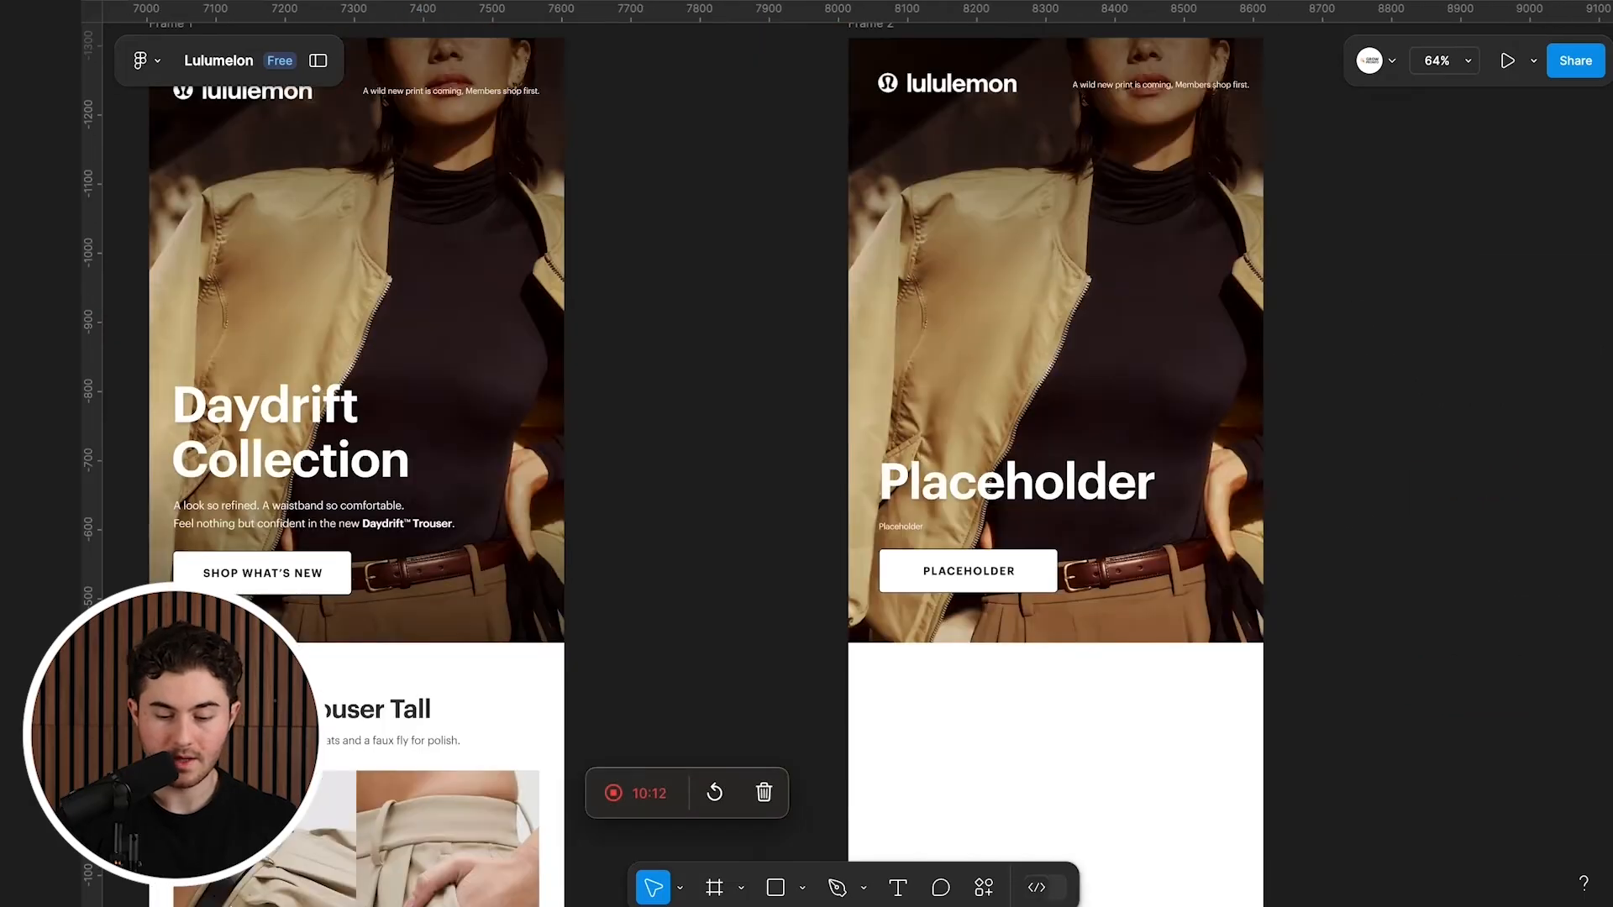
scroll(361, 491, "left", 1)
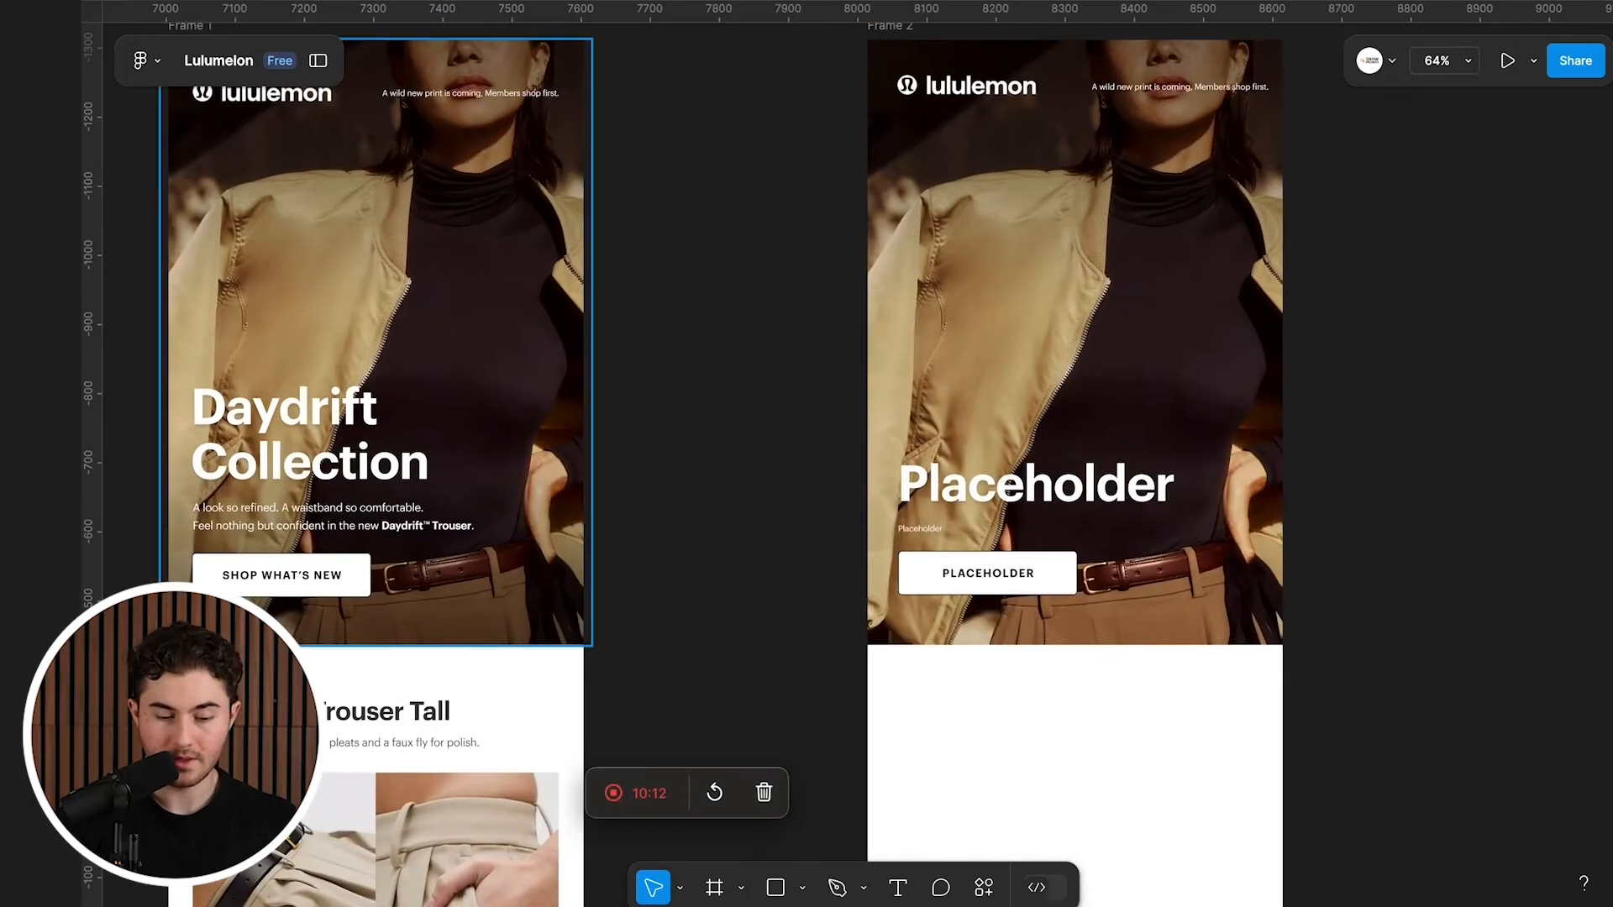
Step: Change the large heading in Frame 2 to "Daydrift Collection"
double_click(1035, 485)
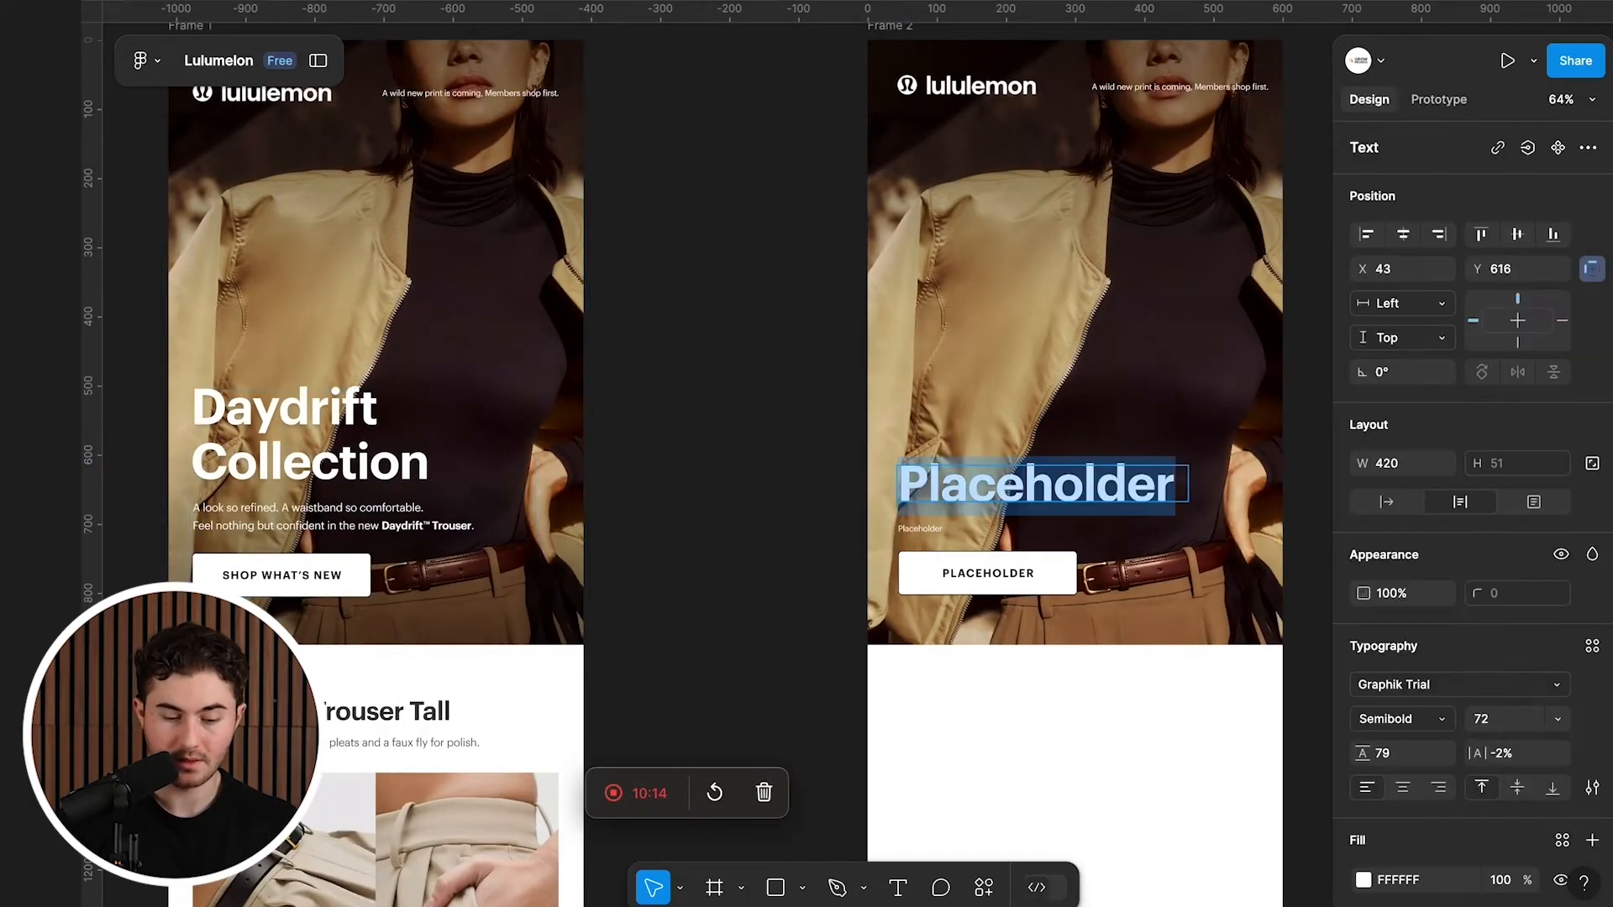
type("Daydri")
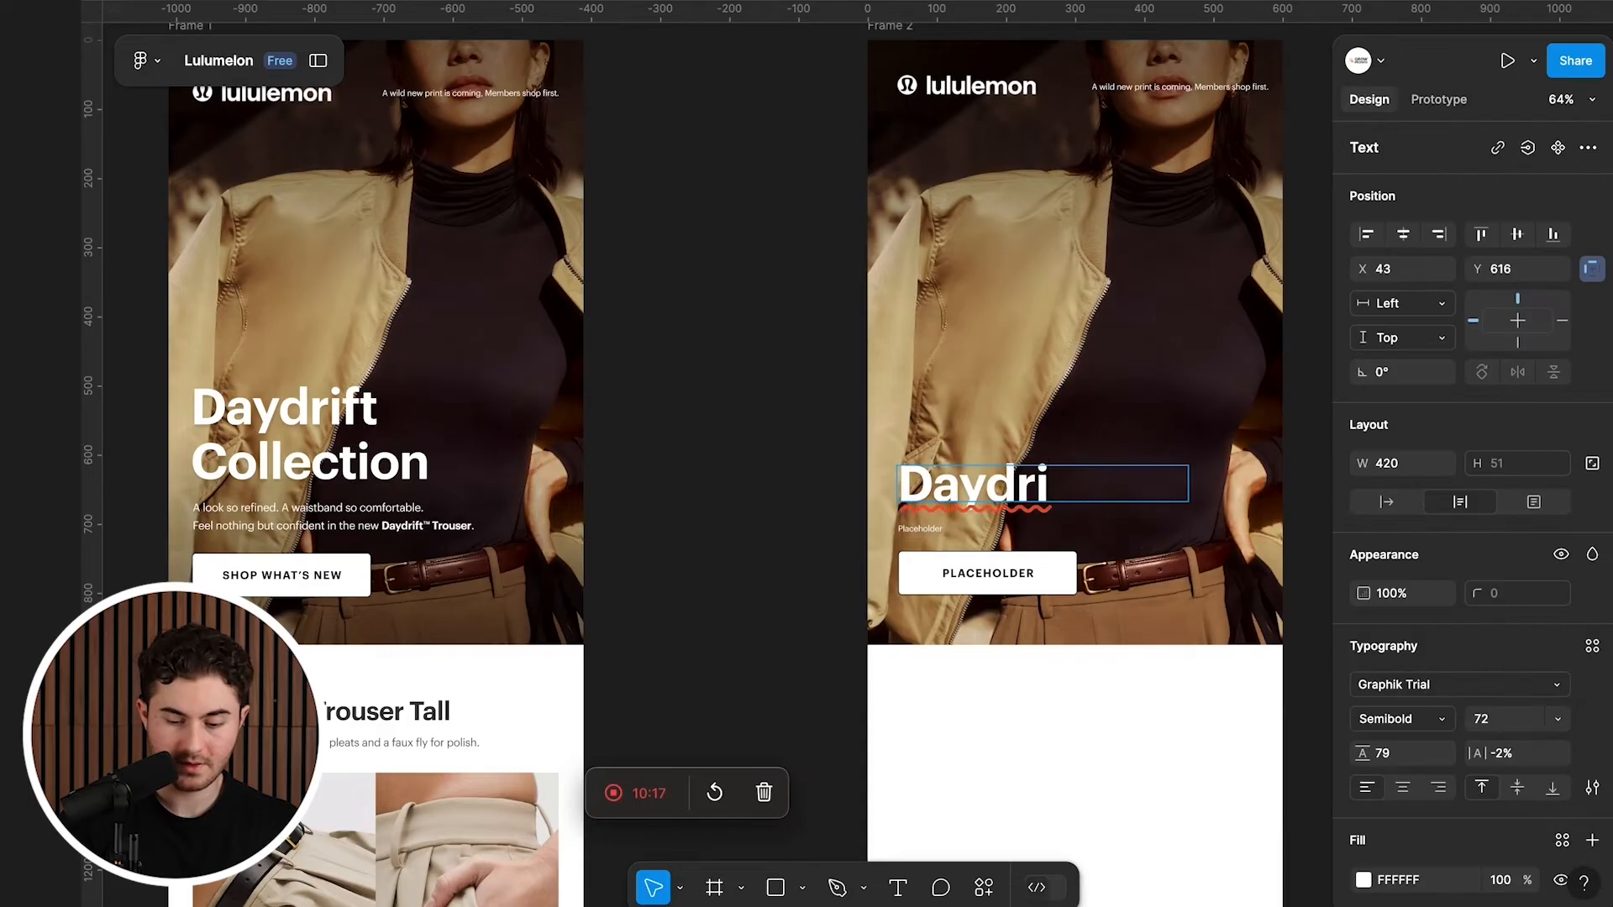
type("ft Collection")
key("Escape")
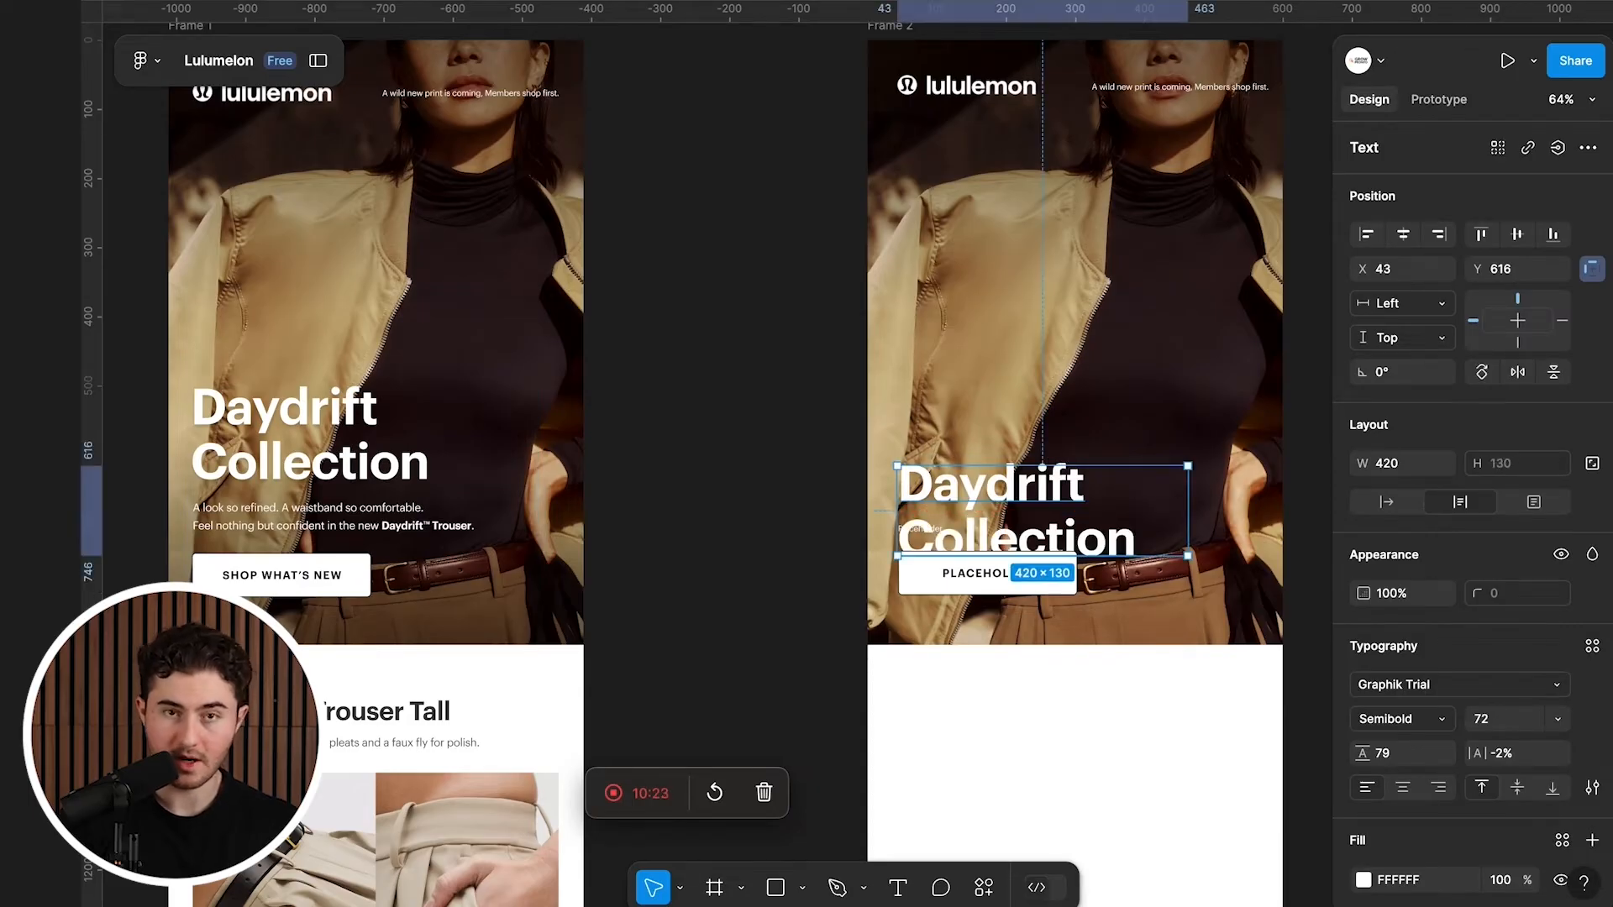
Step: Move the "Daydrift Collection" heading straight up to Y 536 so it clears the small text and button
key("Up")
key("Up")
key("Up")
key("Up")
key("Up")
key("Up")
key("Up")
key("Up")
key("Up")
key("Up")
key("Up")
key("Up")
key("Up")
key("Up")
key("Up")
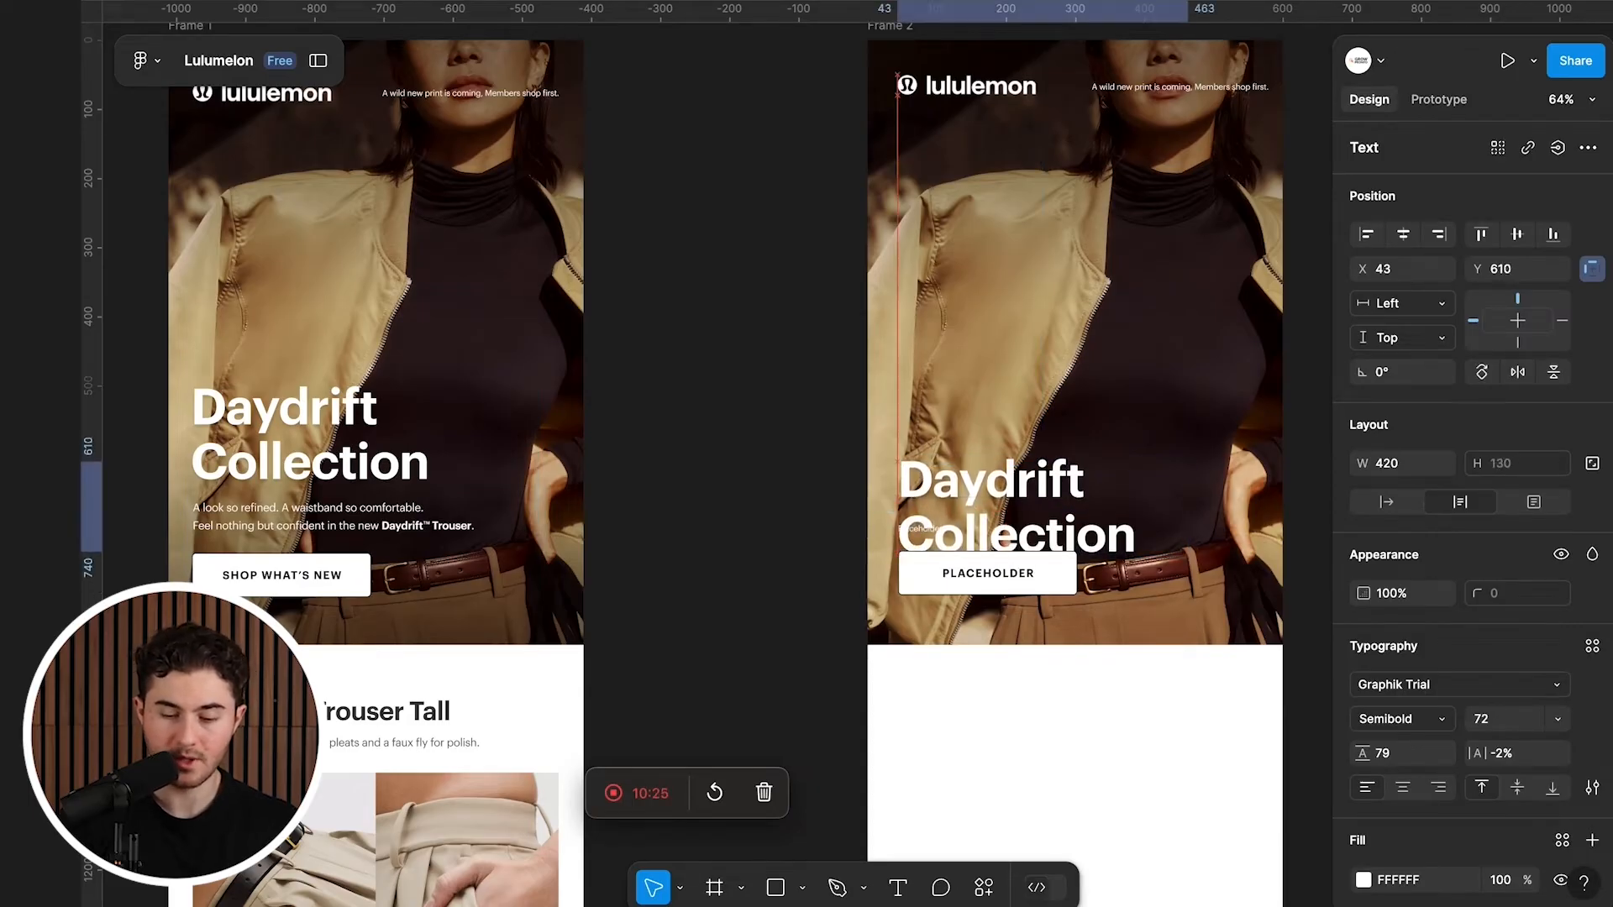
key("Up")
key("Up")
key("Up")
key("Up")
key("Up")
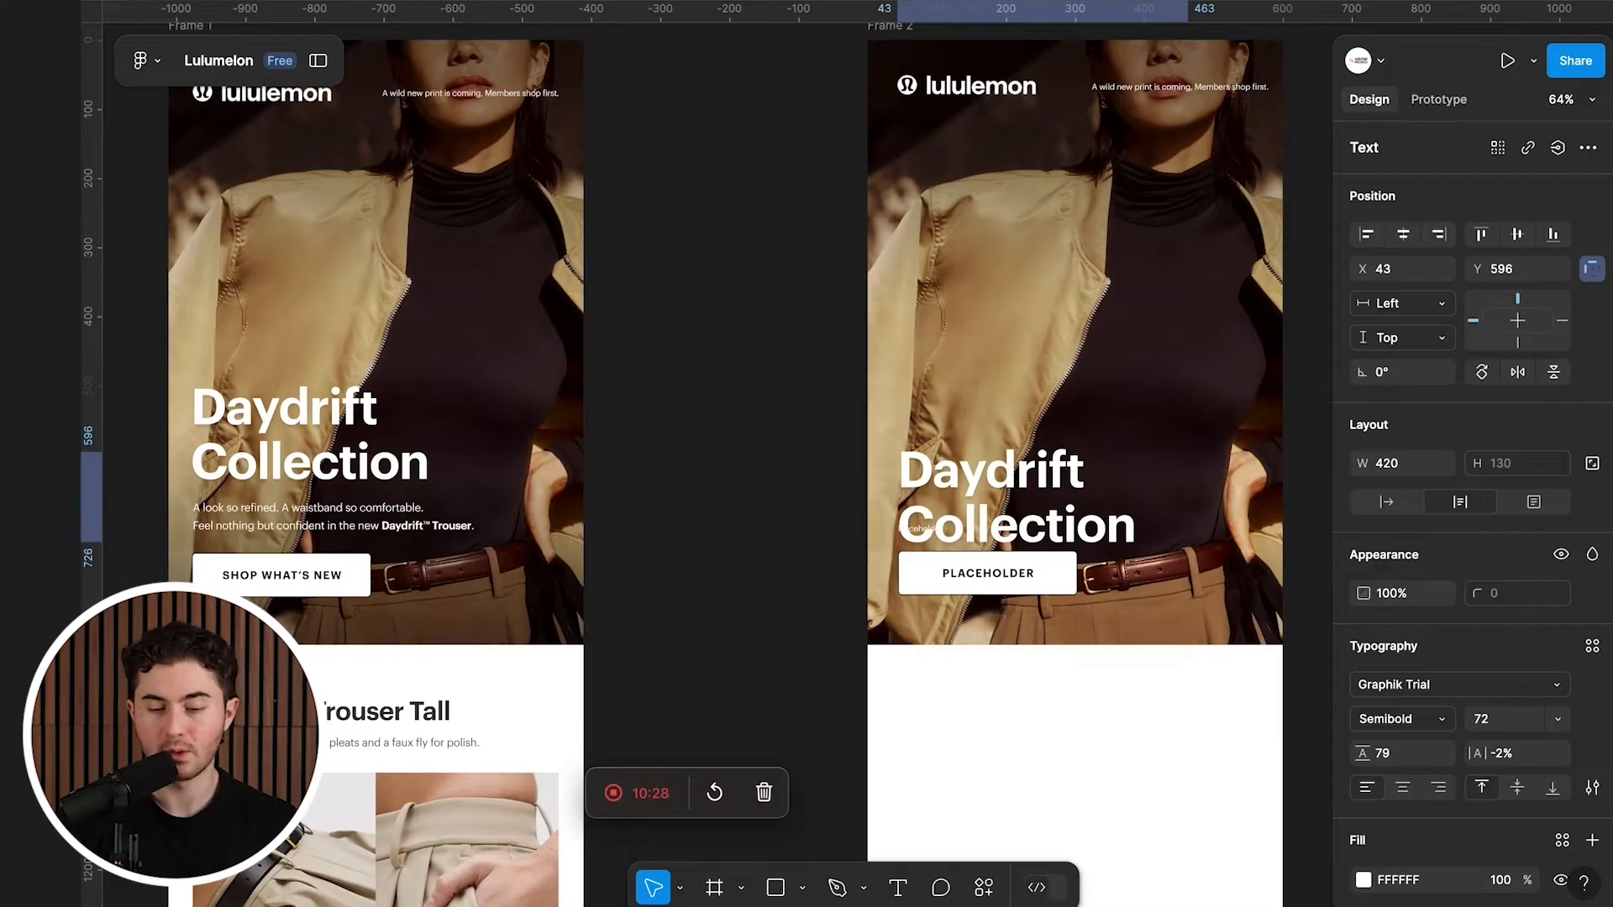
key("Up")
key("Up")
key("Up")
key("Up")
key("Up")
key("Up")
key("Up")
key("Up")
key("Up")
key("Up")
key("Up")
key("Up")
key("Up")
key("Up")
key("Up")
key("Up")
key("Up")
key("Up")
key("Up")
key("Up")
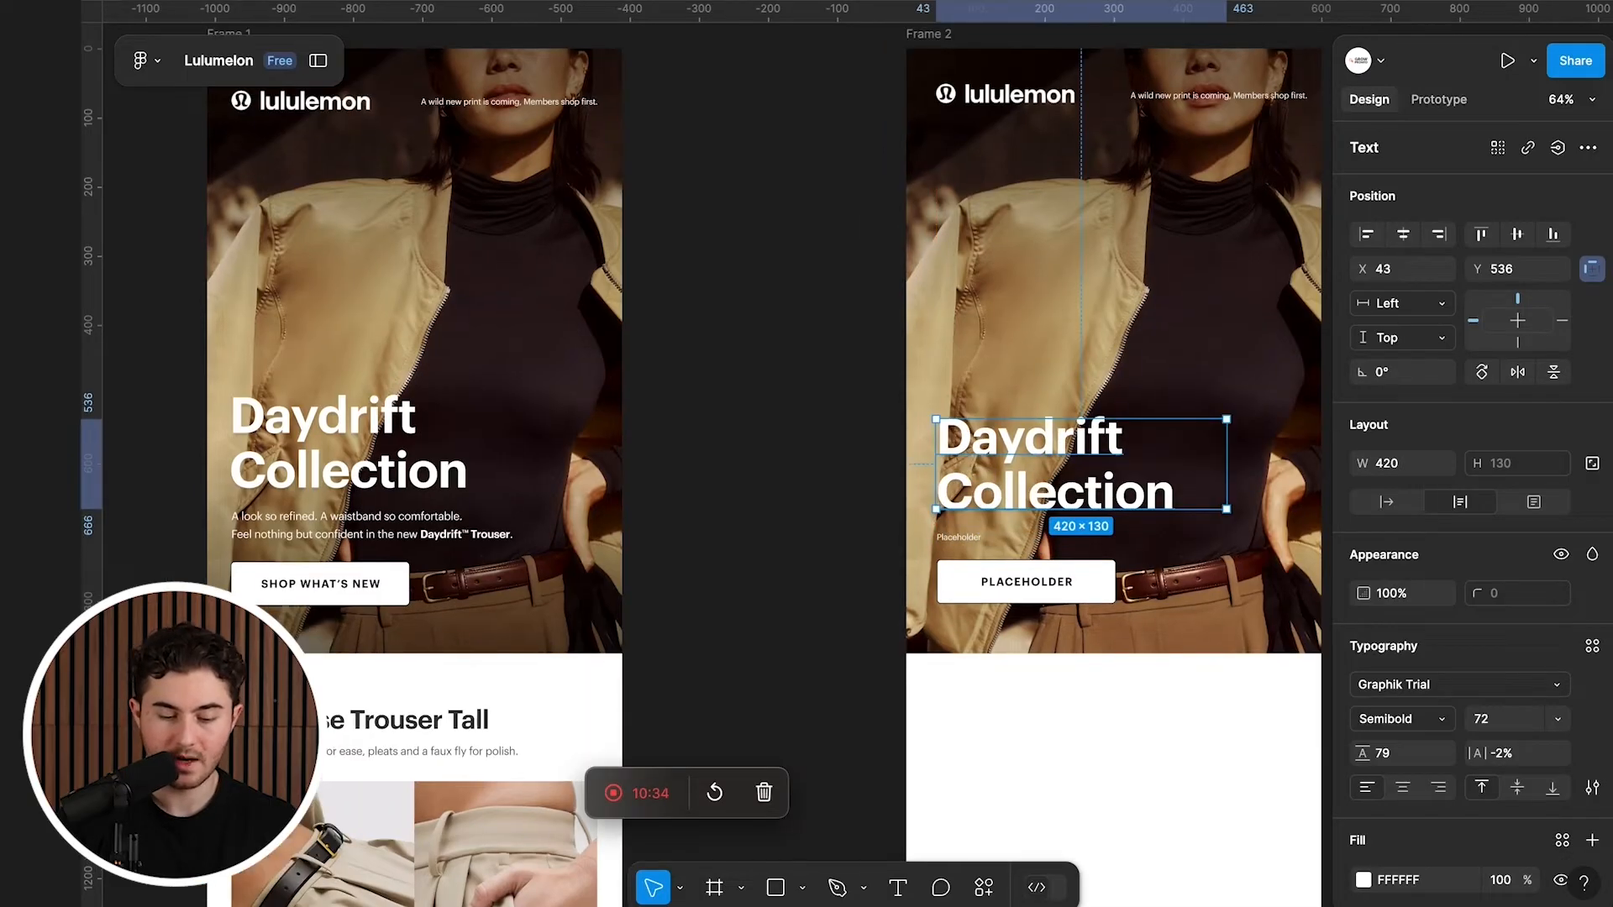
Step: Set the small placeholder text under Frame 2's heading to font size 16, using the reference subtext as a guide
double_click(351, 524)
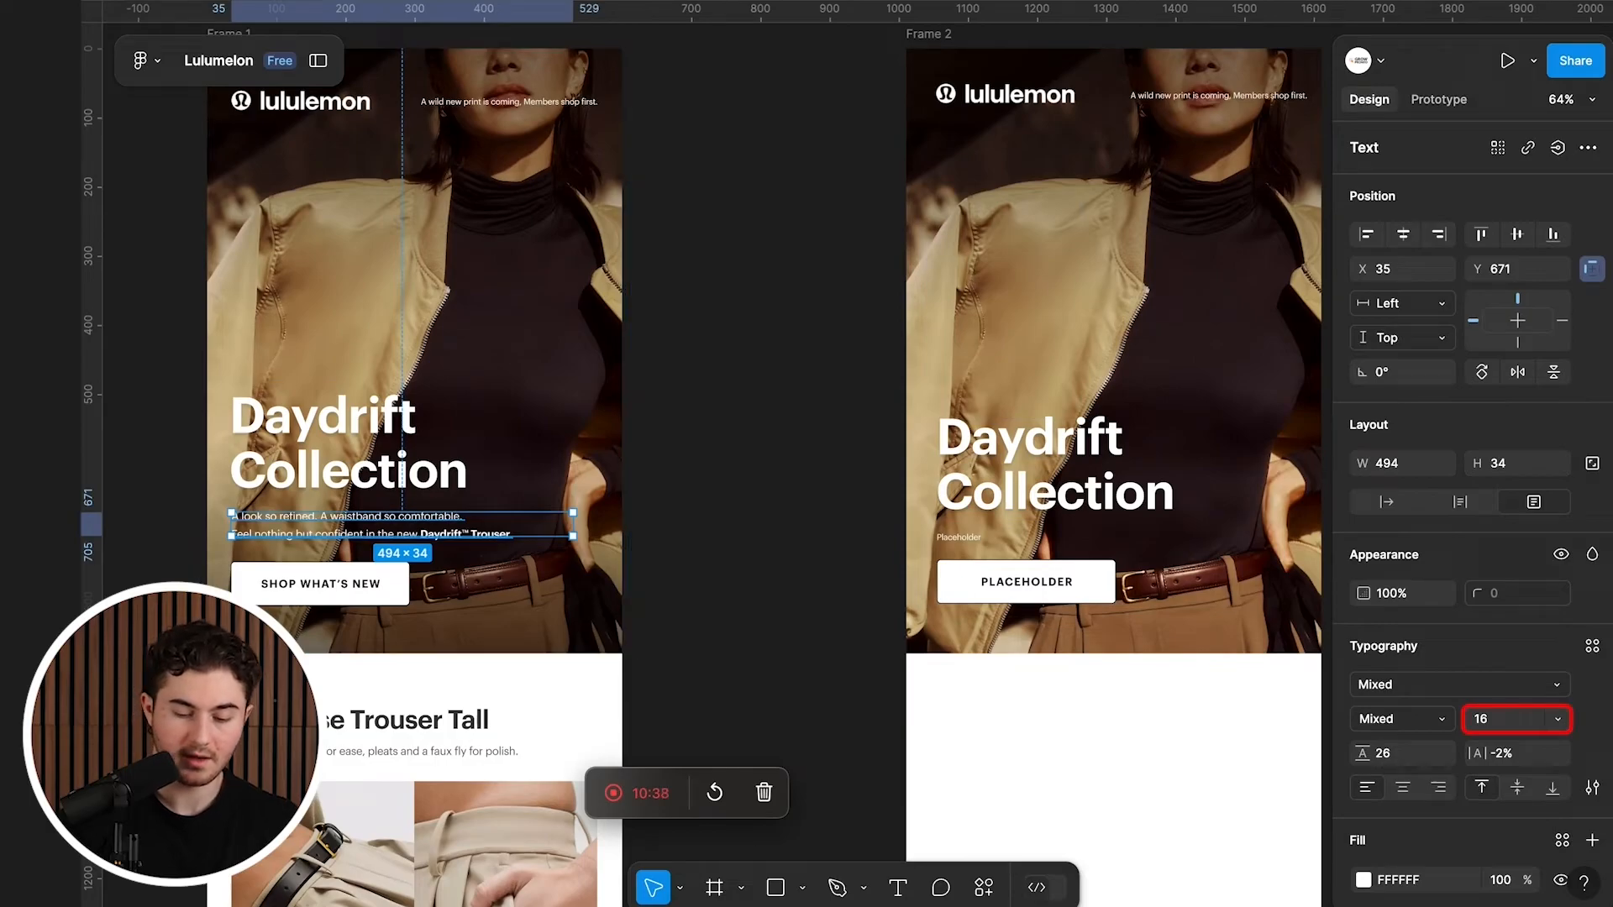
left_click(1055, 539)
left_click(1505, 719)
type("16")
key("Return")
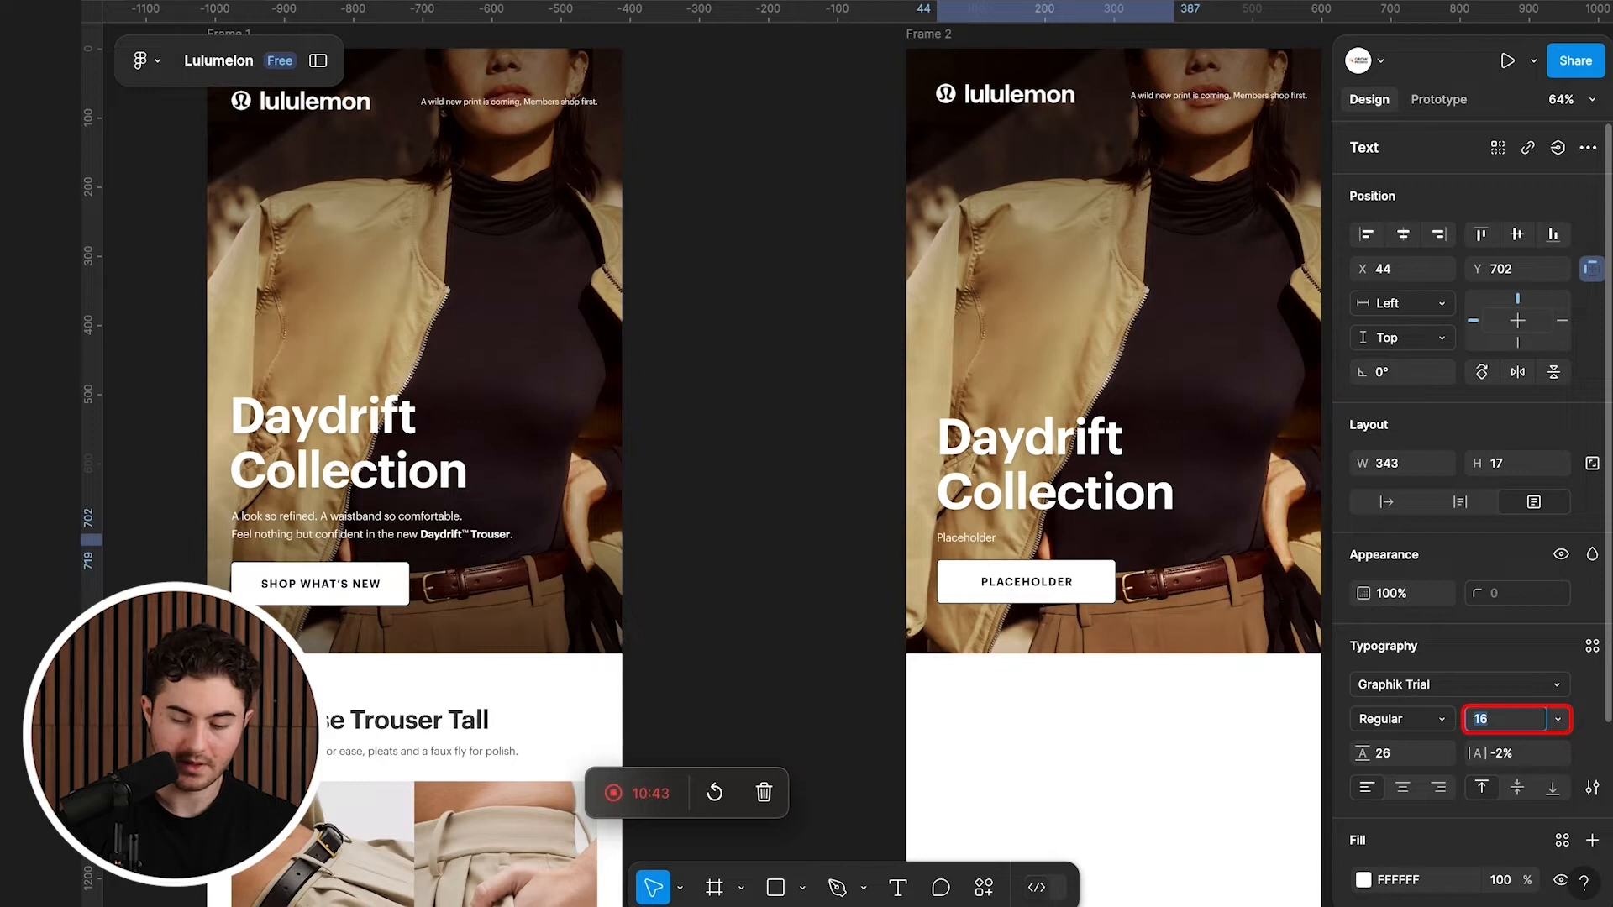
Step: Replace Frame 2's small placeholder text with the two-line "A look so refined…" subtext from the reference and move the button down below it
scroll(546, 722, "up", 3)
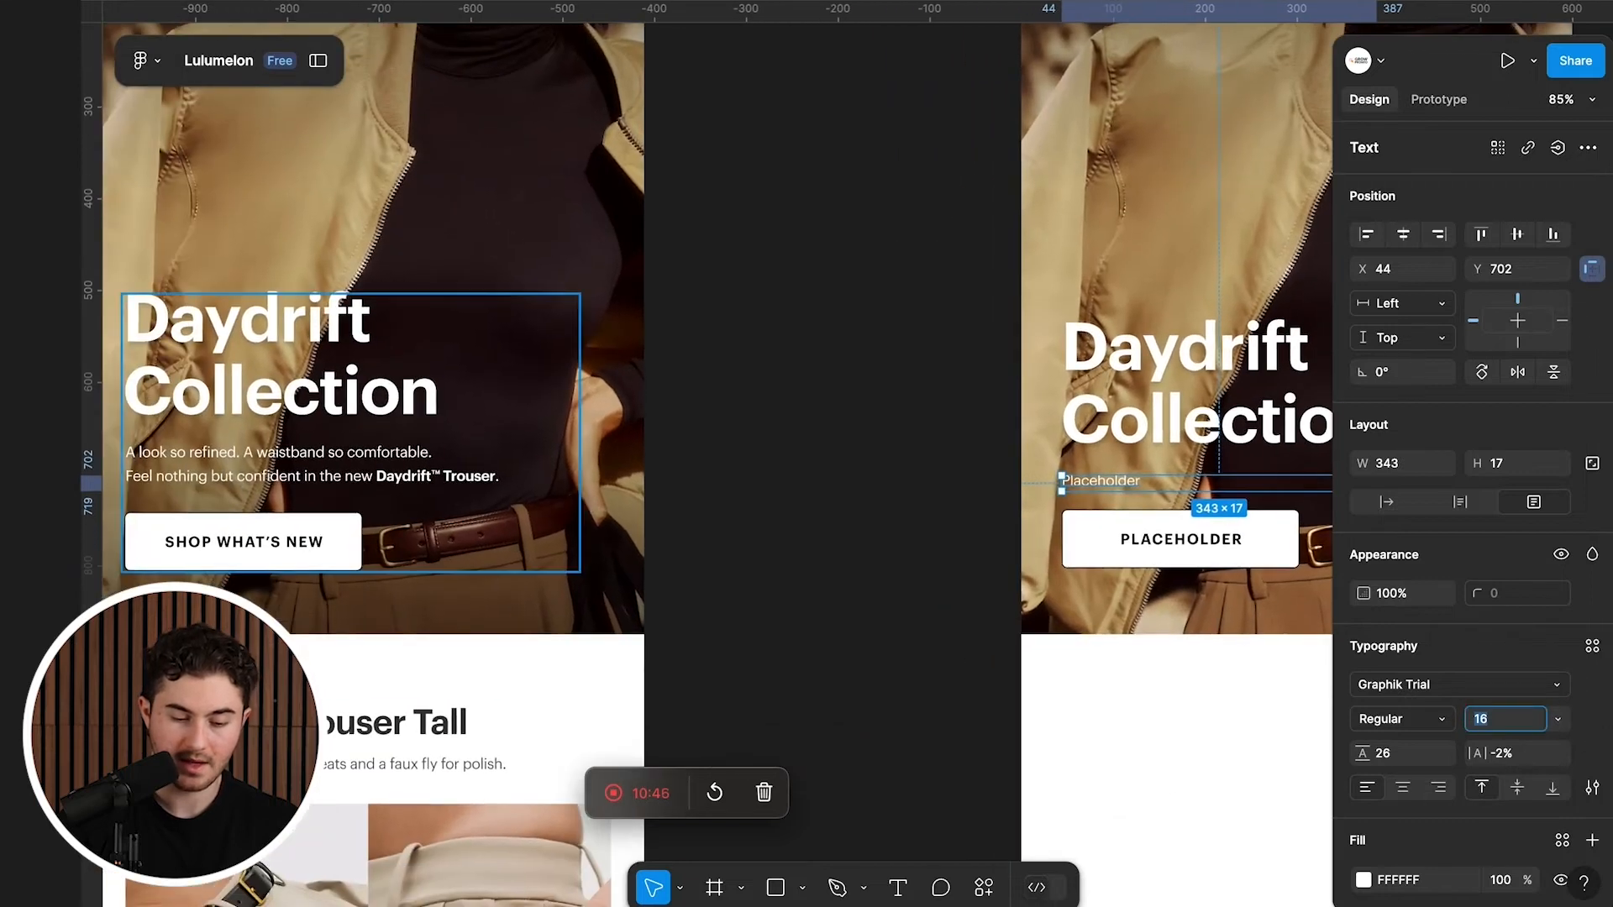
double_click(1119, 482)
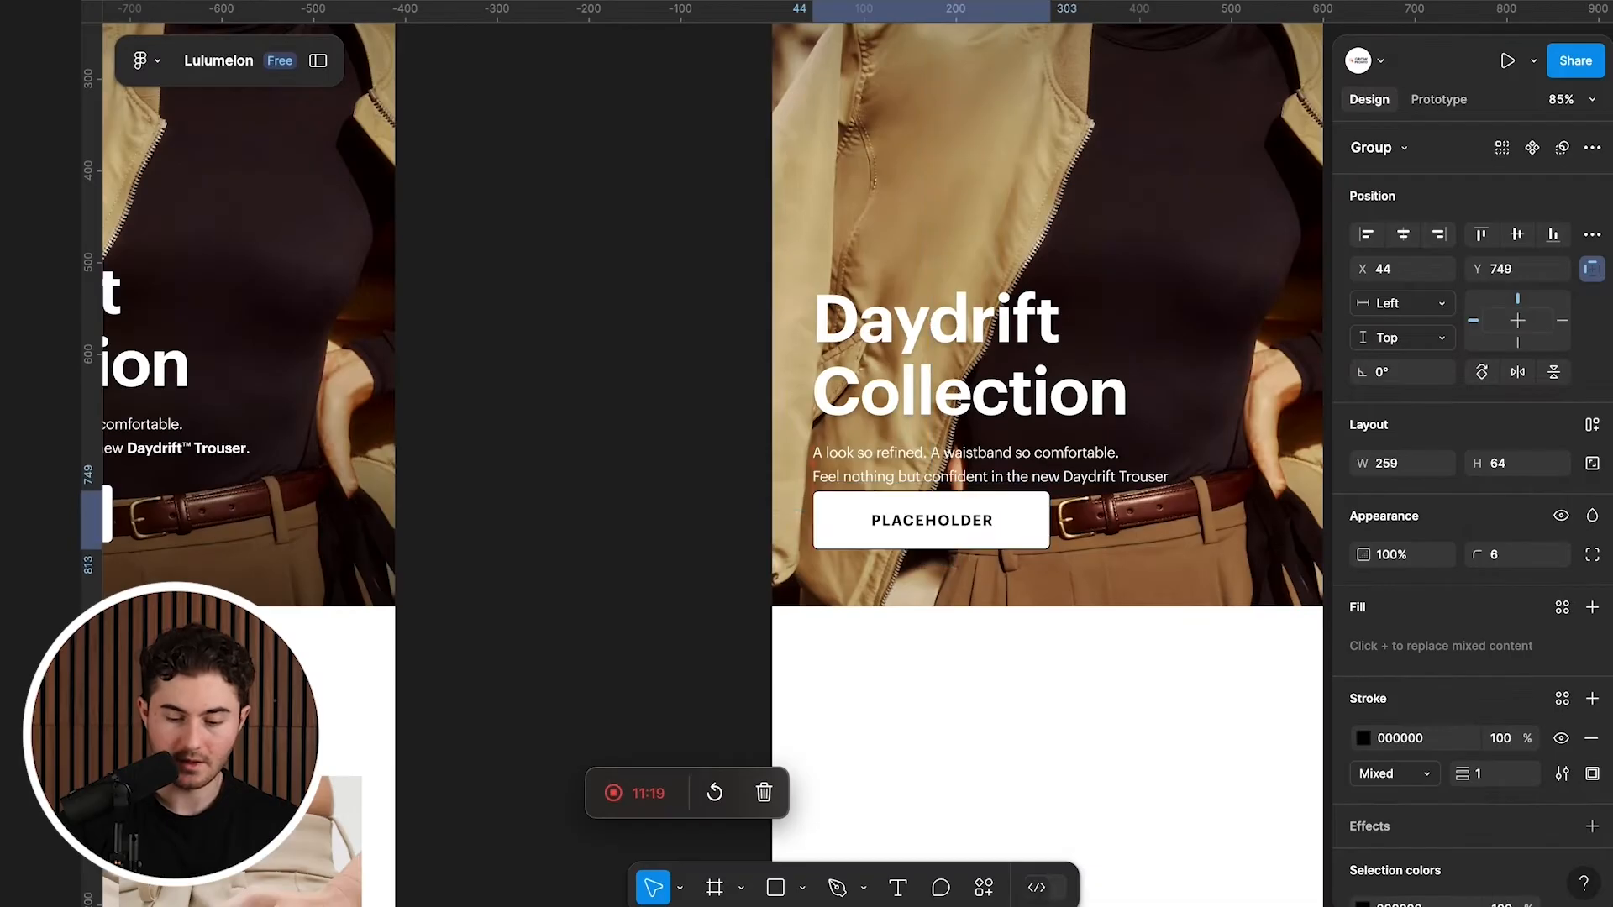
key("shift+Down")
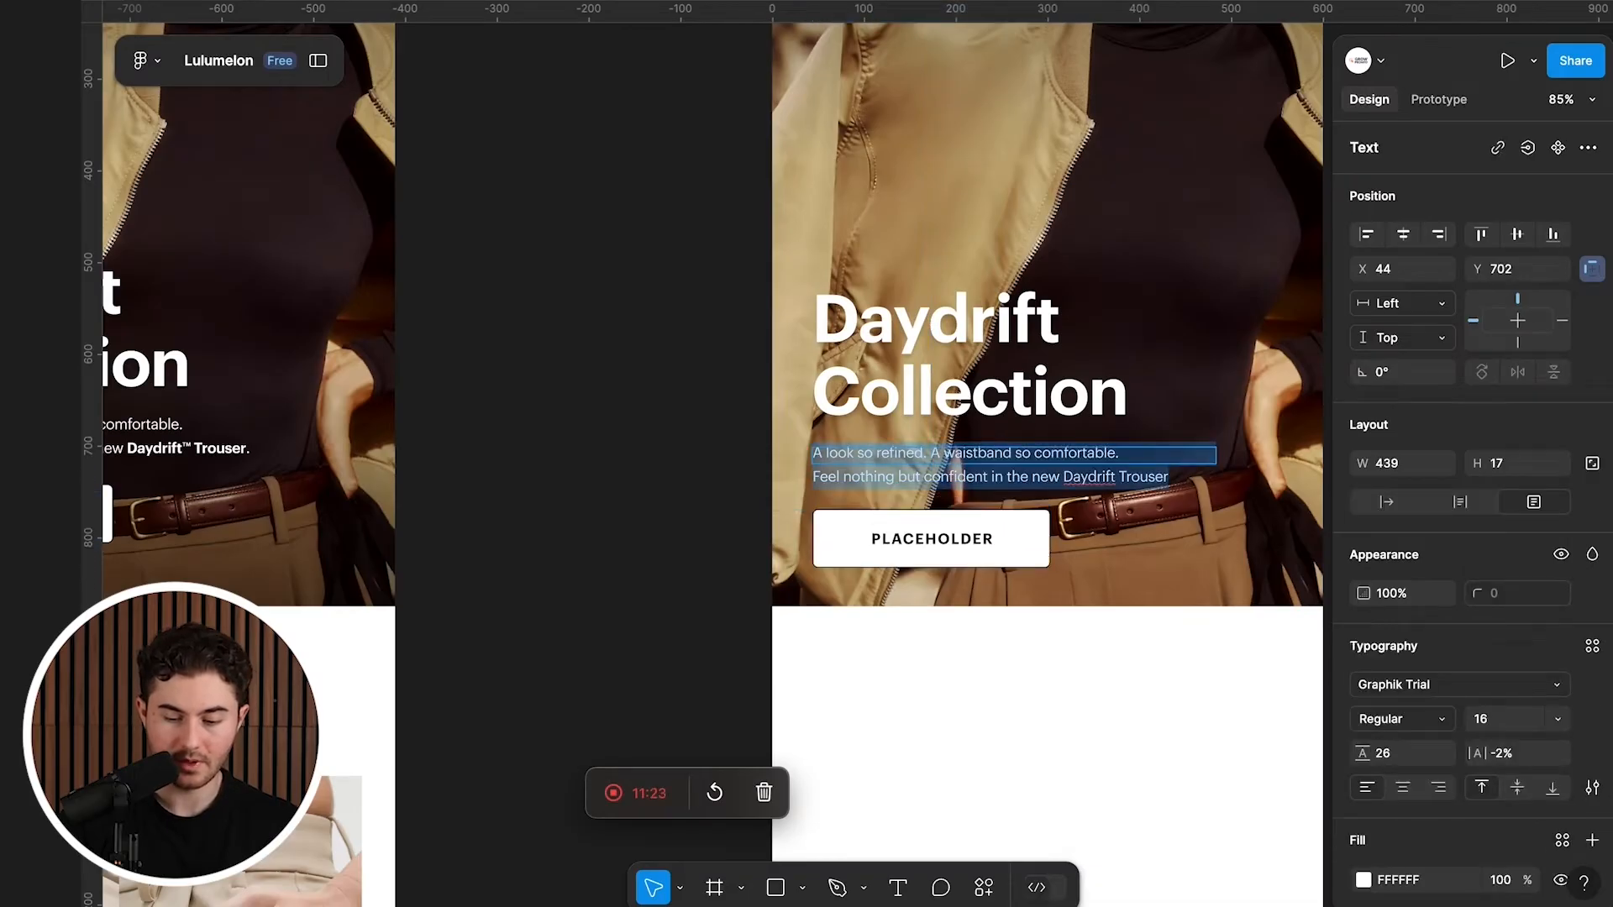
Step: Increase the subtext box height to 43 and complete its wording as "Daydrift™ Trouser." to match the reference
key("Escape")
left_click_drag(1014, 464, 1014, 482)
double_click(1151, 205)
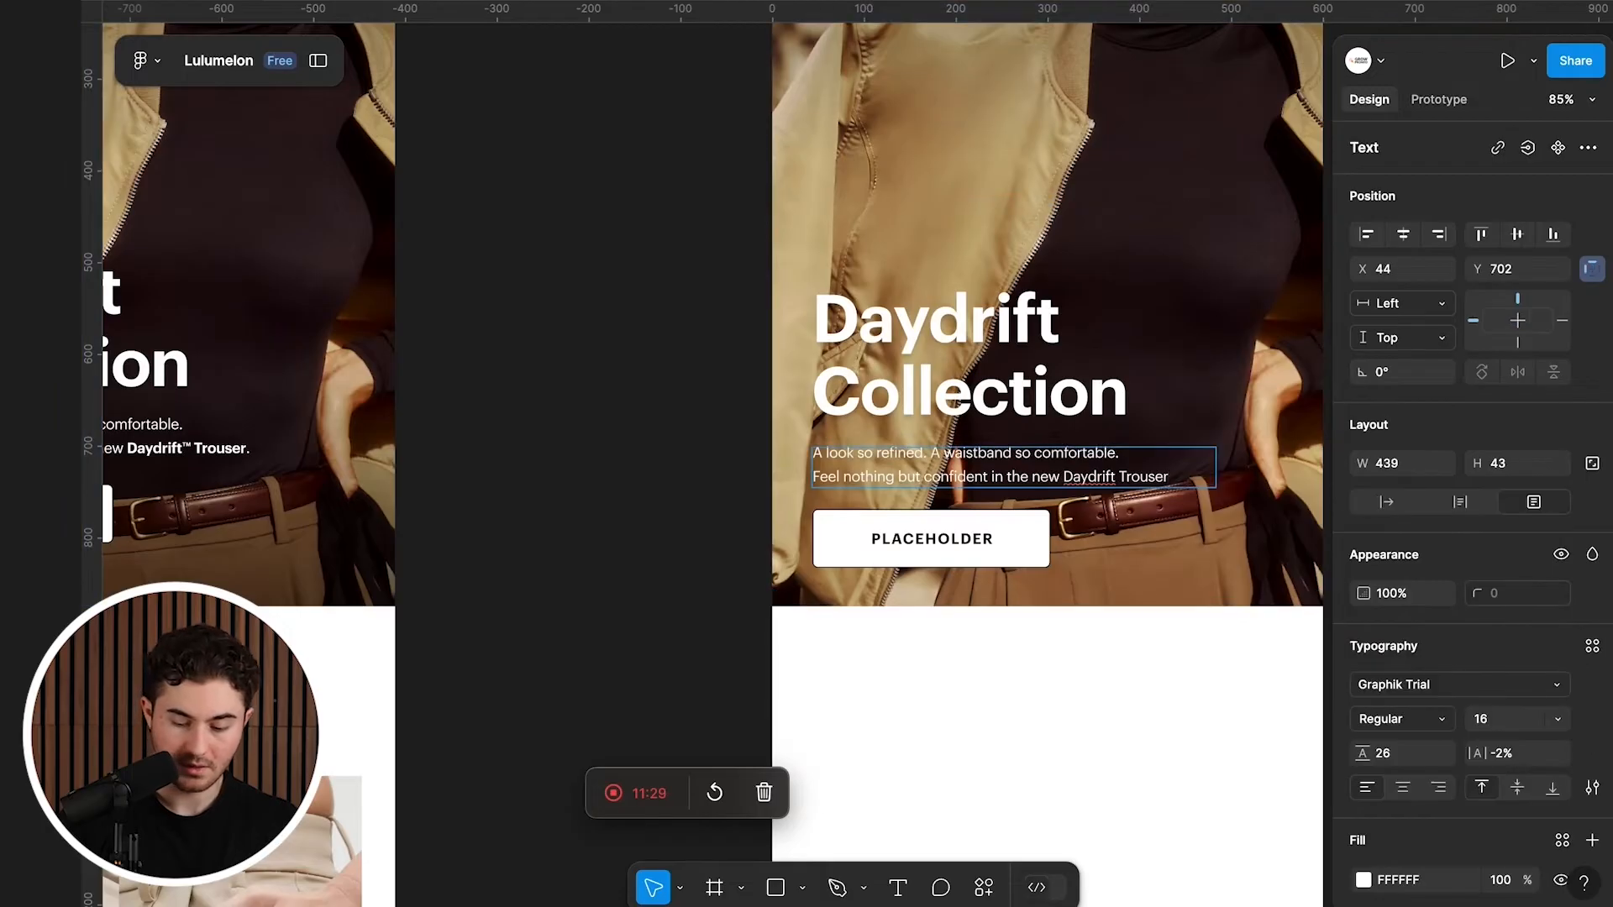
scroll(714, 420, "left", 5)
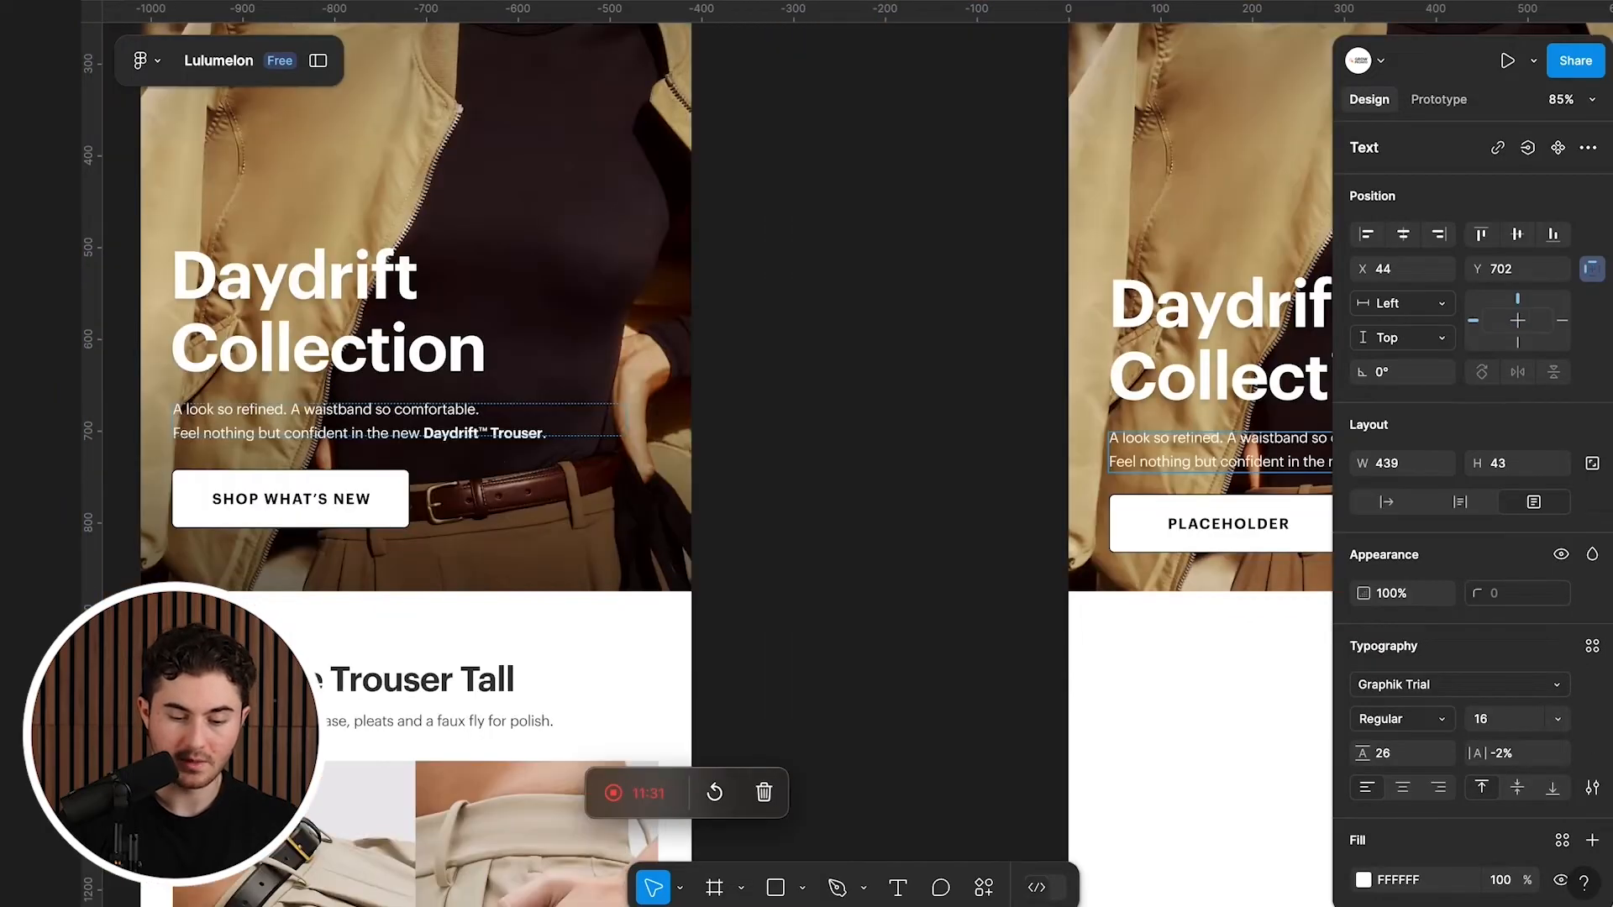
scroll(714, 420, "right", 5)
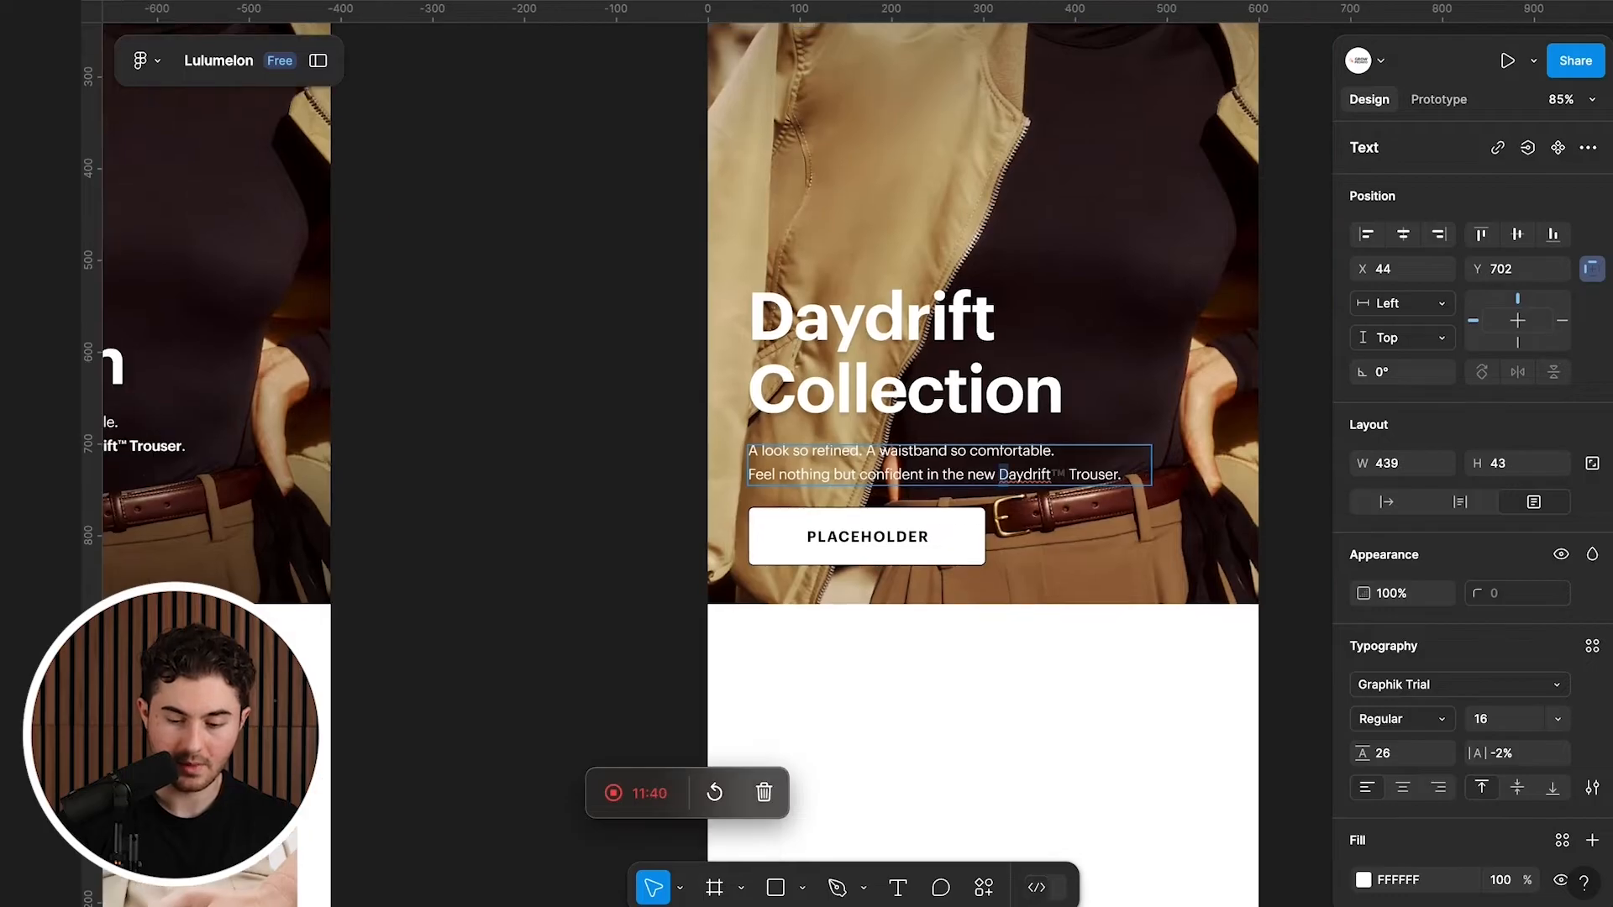
Step: Set the words "Daydrift™ Trouser" in Frame 2's subtext to Semibold
left_click_drag(1007, 475, 1117, 475)
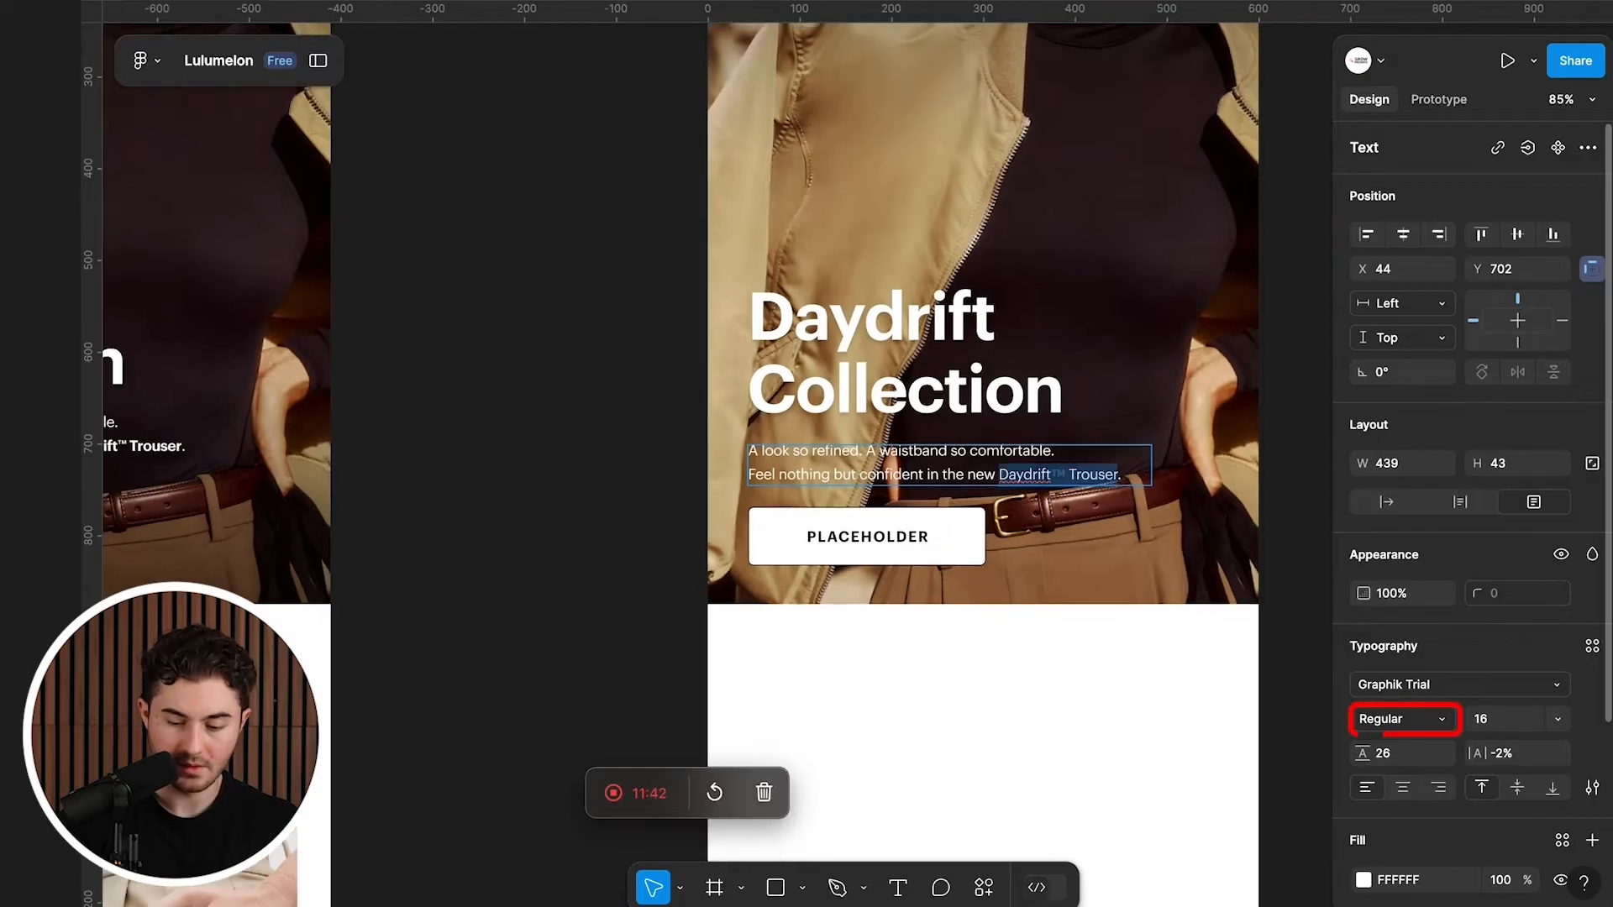
left_click(1401, 718)
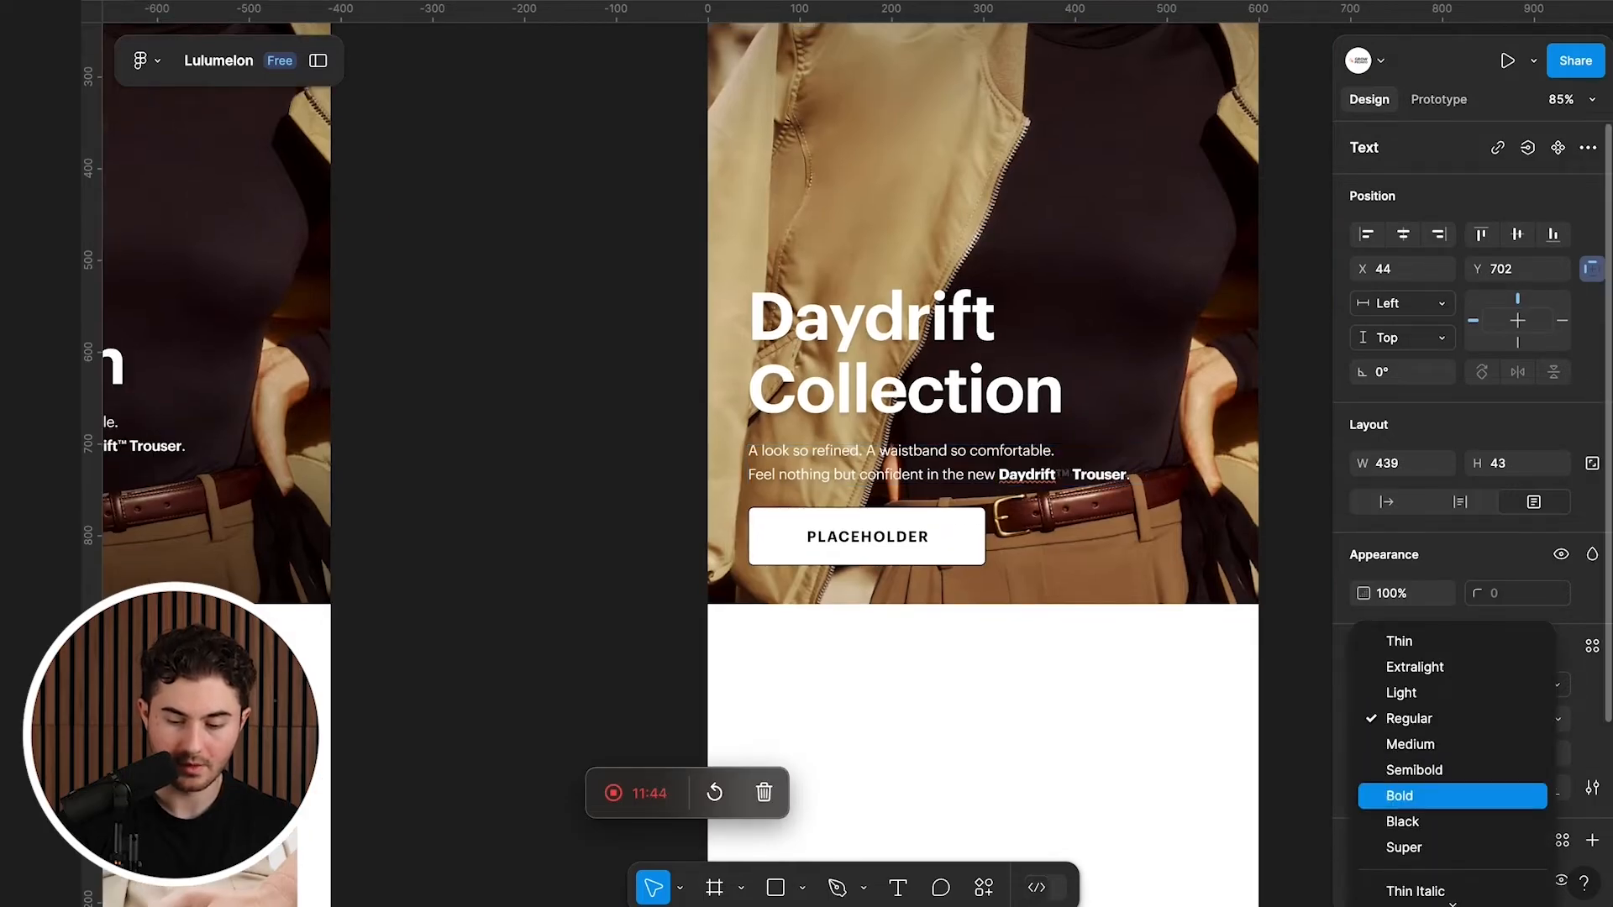
left_click(1414, 770)
key("Escape")
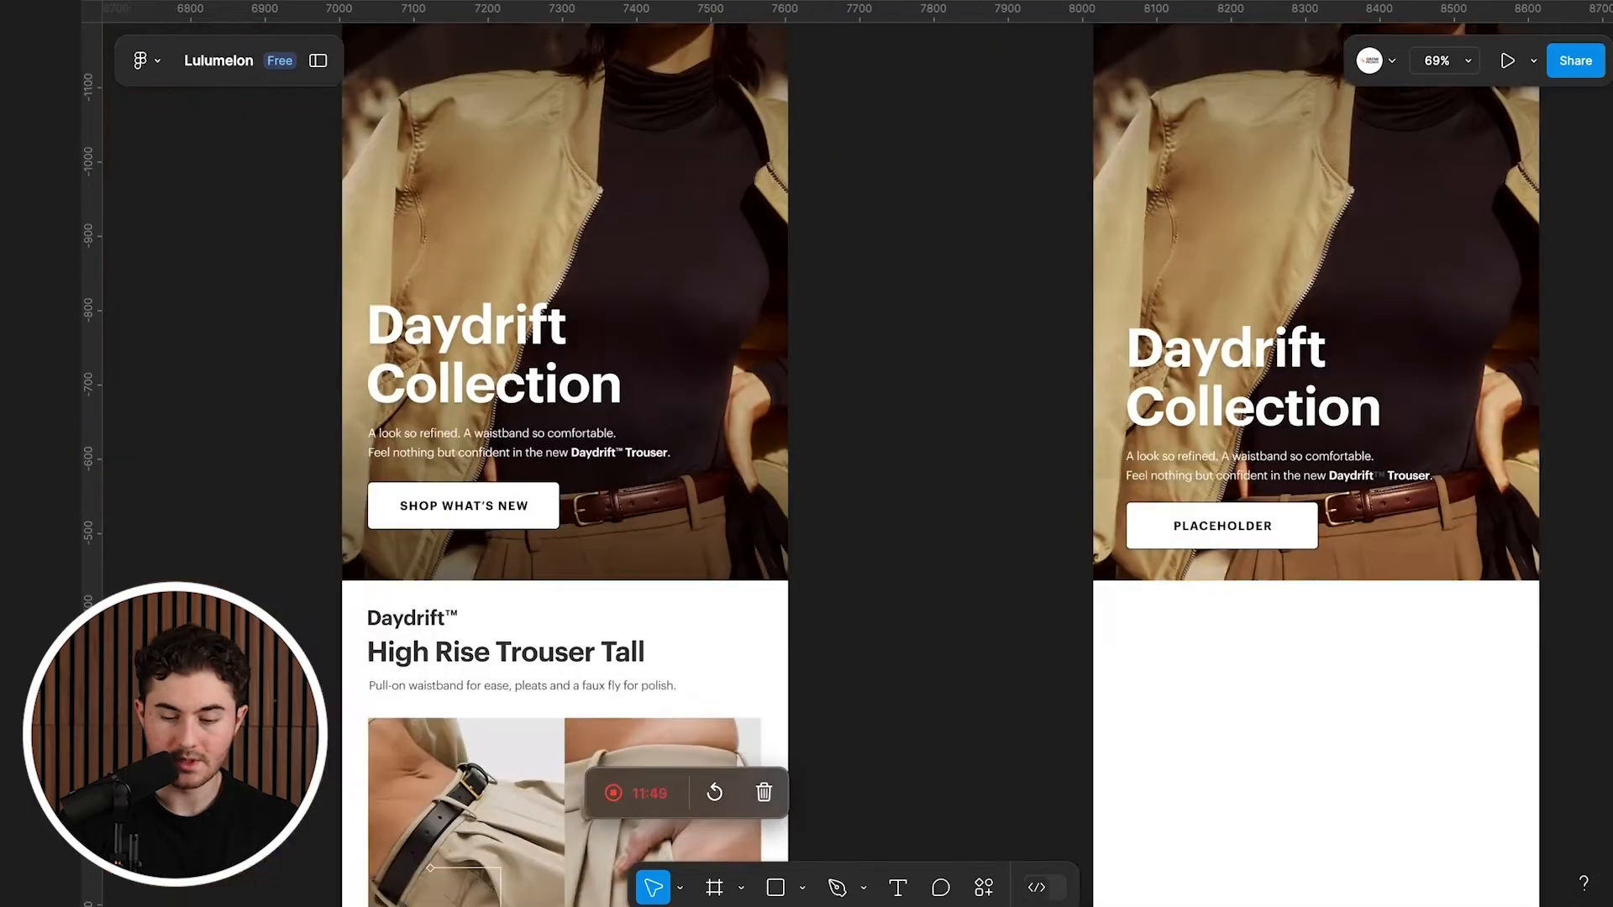
Step: Place a vertically flipped copy of the top gradient rectangle along the bottom of Frame 2's hero image and extend its upper edge upward
scroll(972, 420, "up", 1)
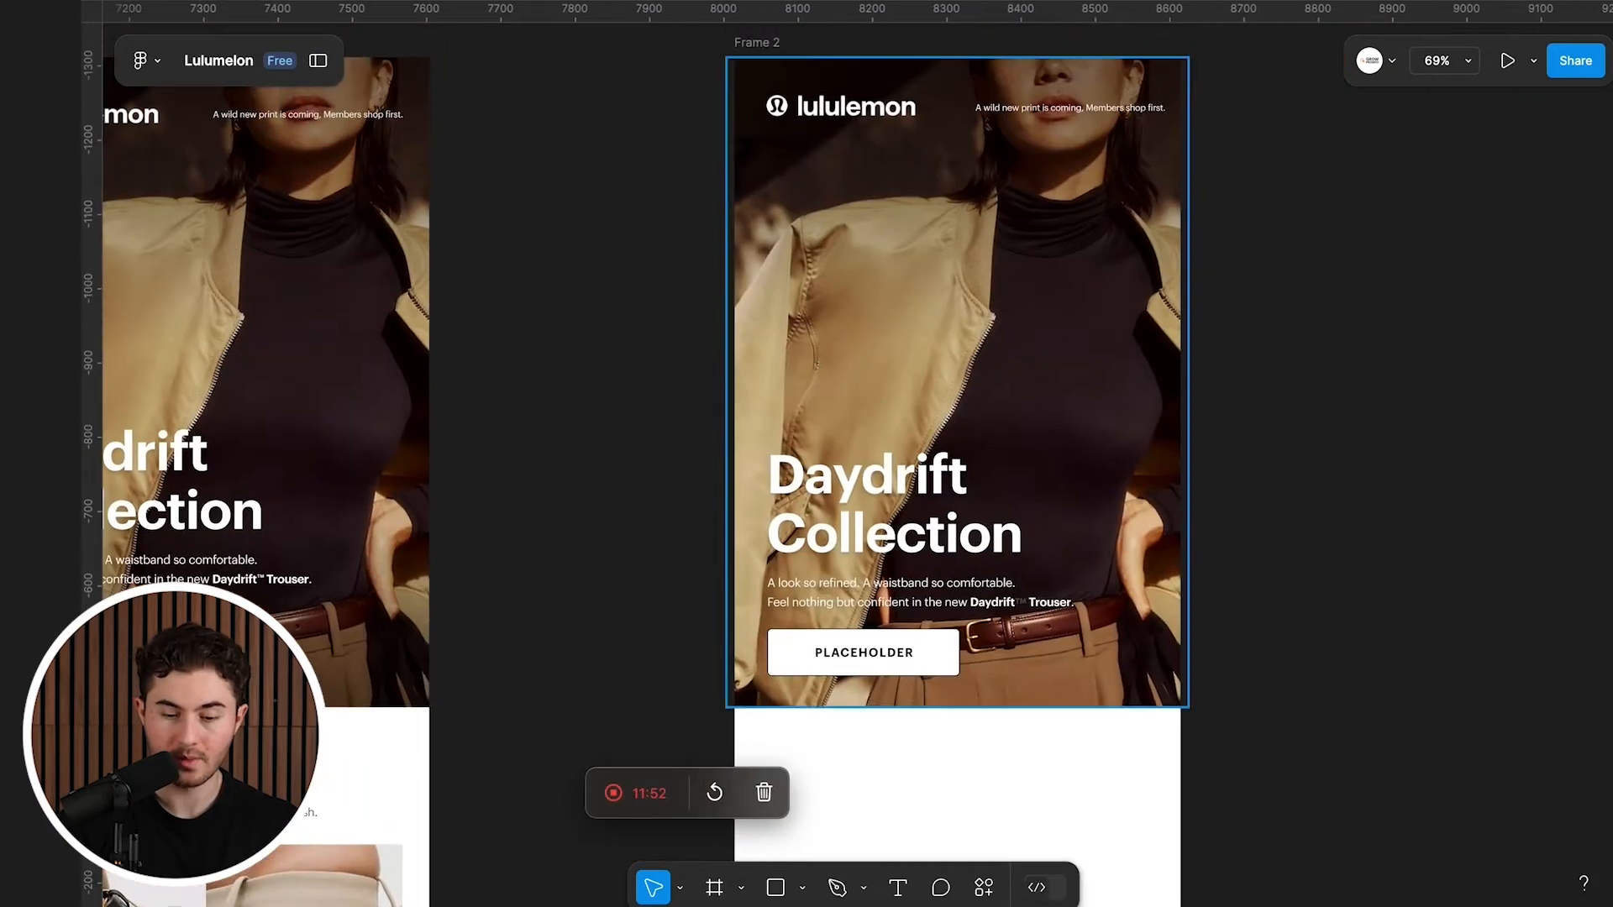
left_click(972, 210)
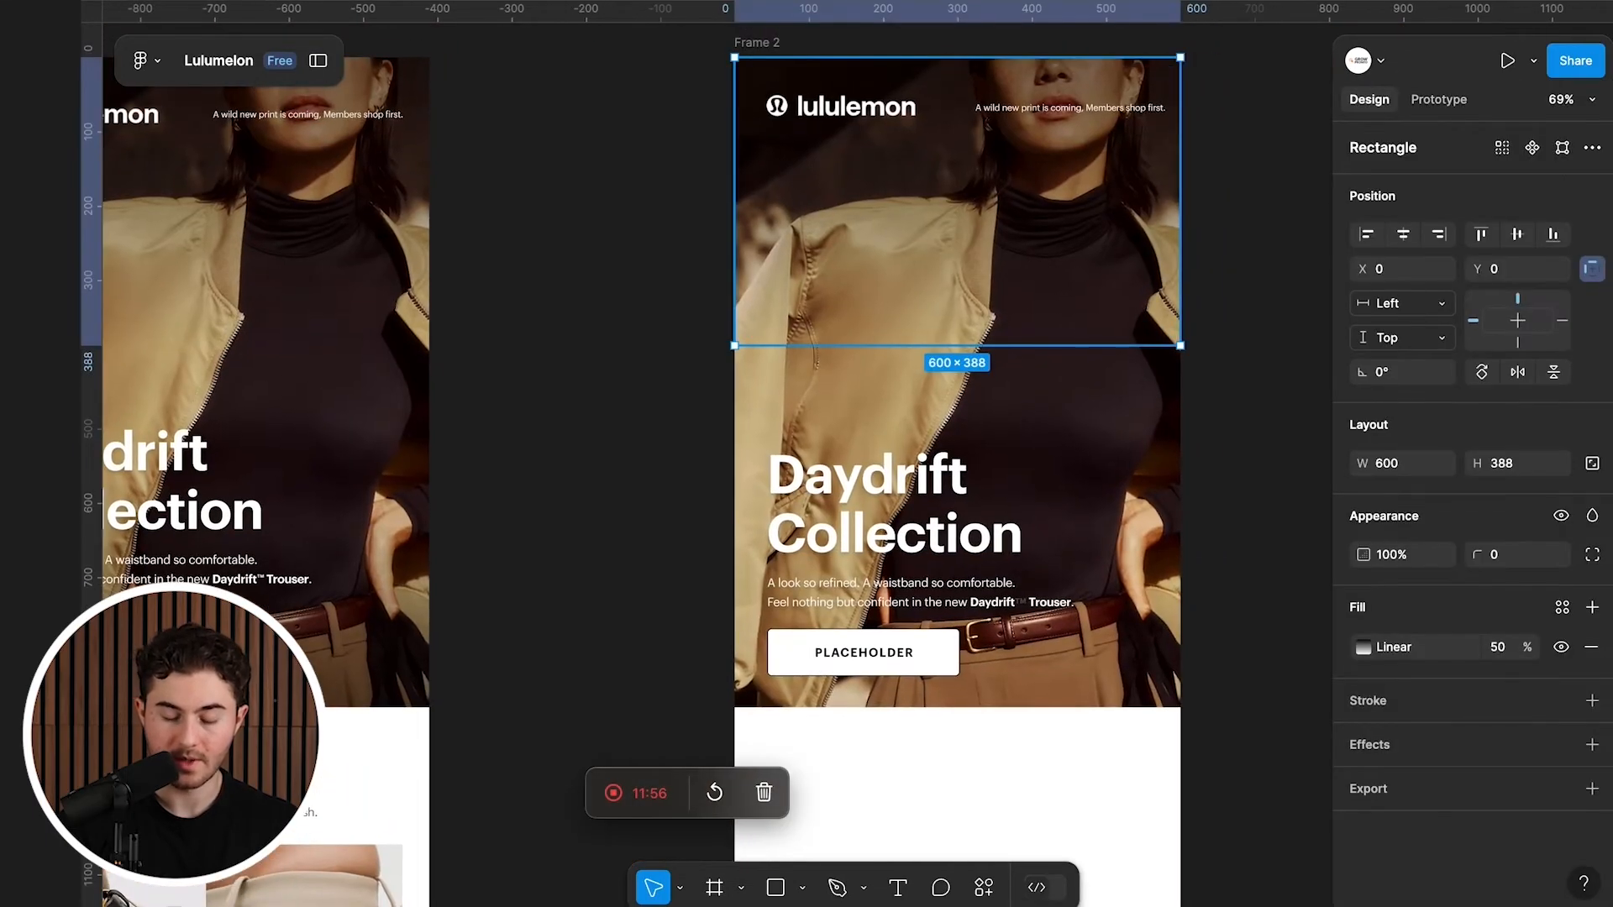
left_click_drag(972, 210, 972, 425)
right_click(1109, 504)
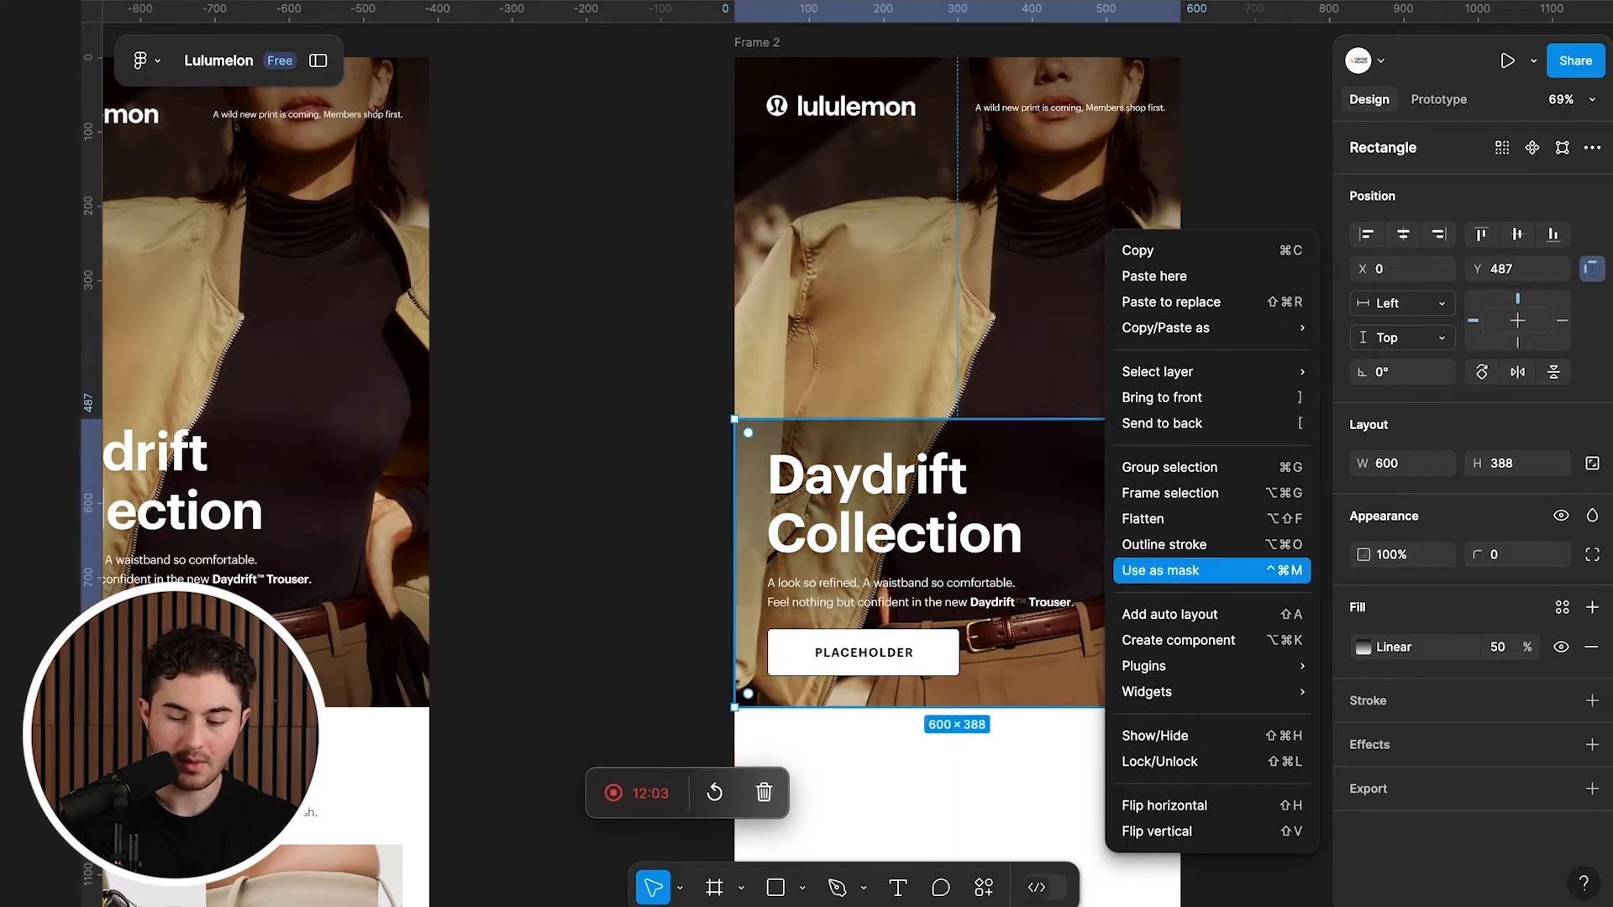
mouse_move(1192, 691)
left_click(1157, 831)
left_click_drag(957, 419, 957, 389)
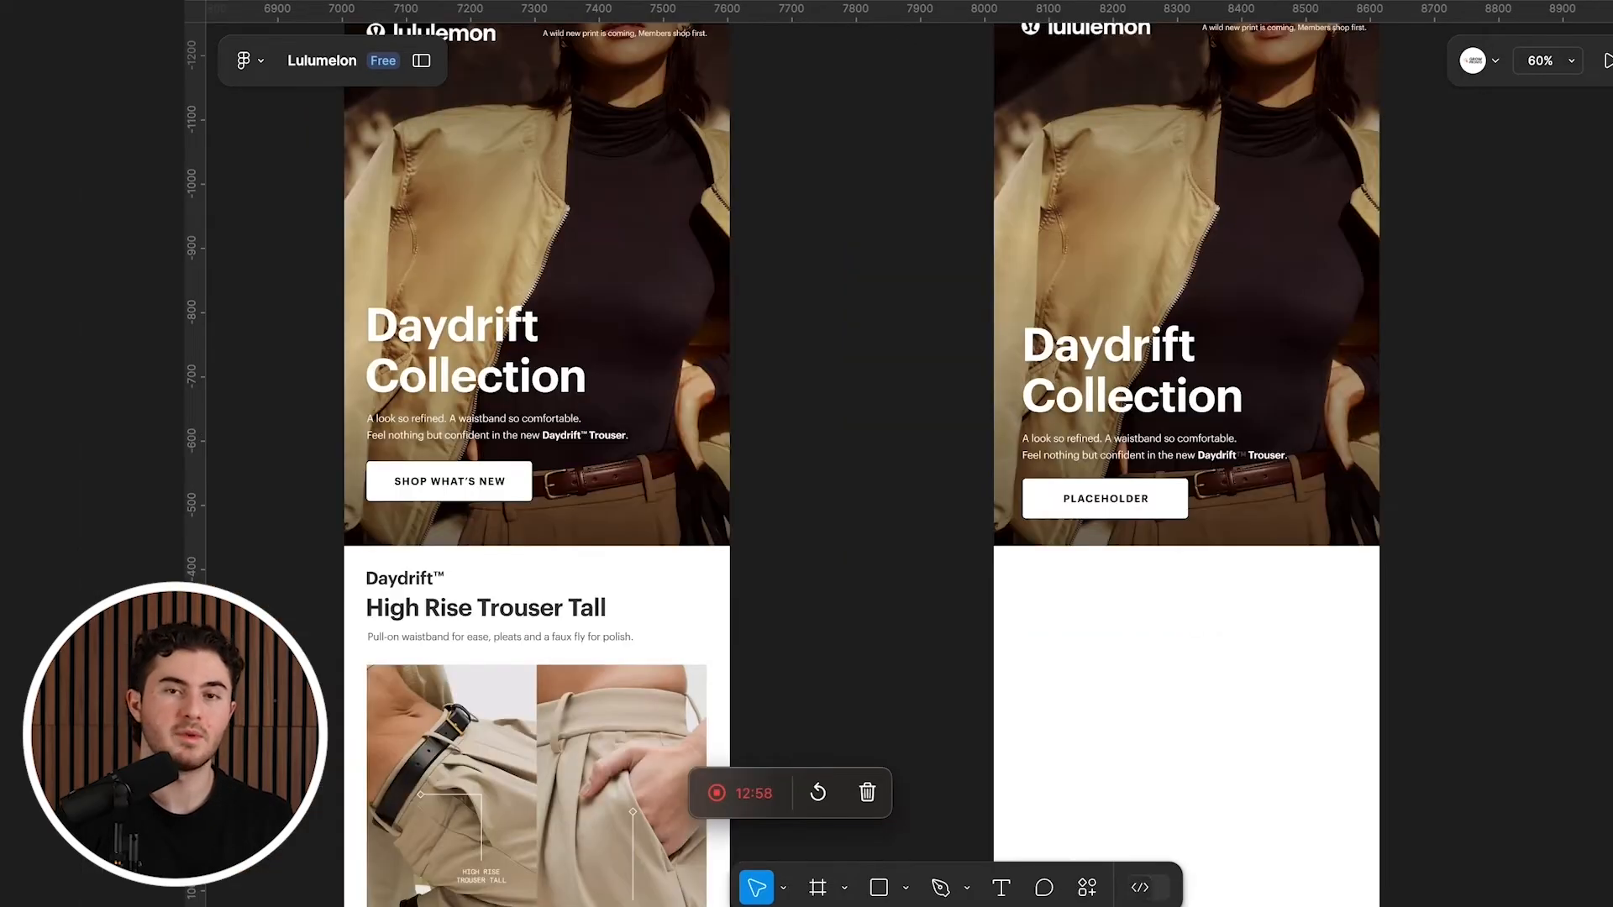
Step: Examine the reference's product section below the hero, including the typography of its "Daydrift™" label
scroll(806, 454, "down", 5)
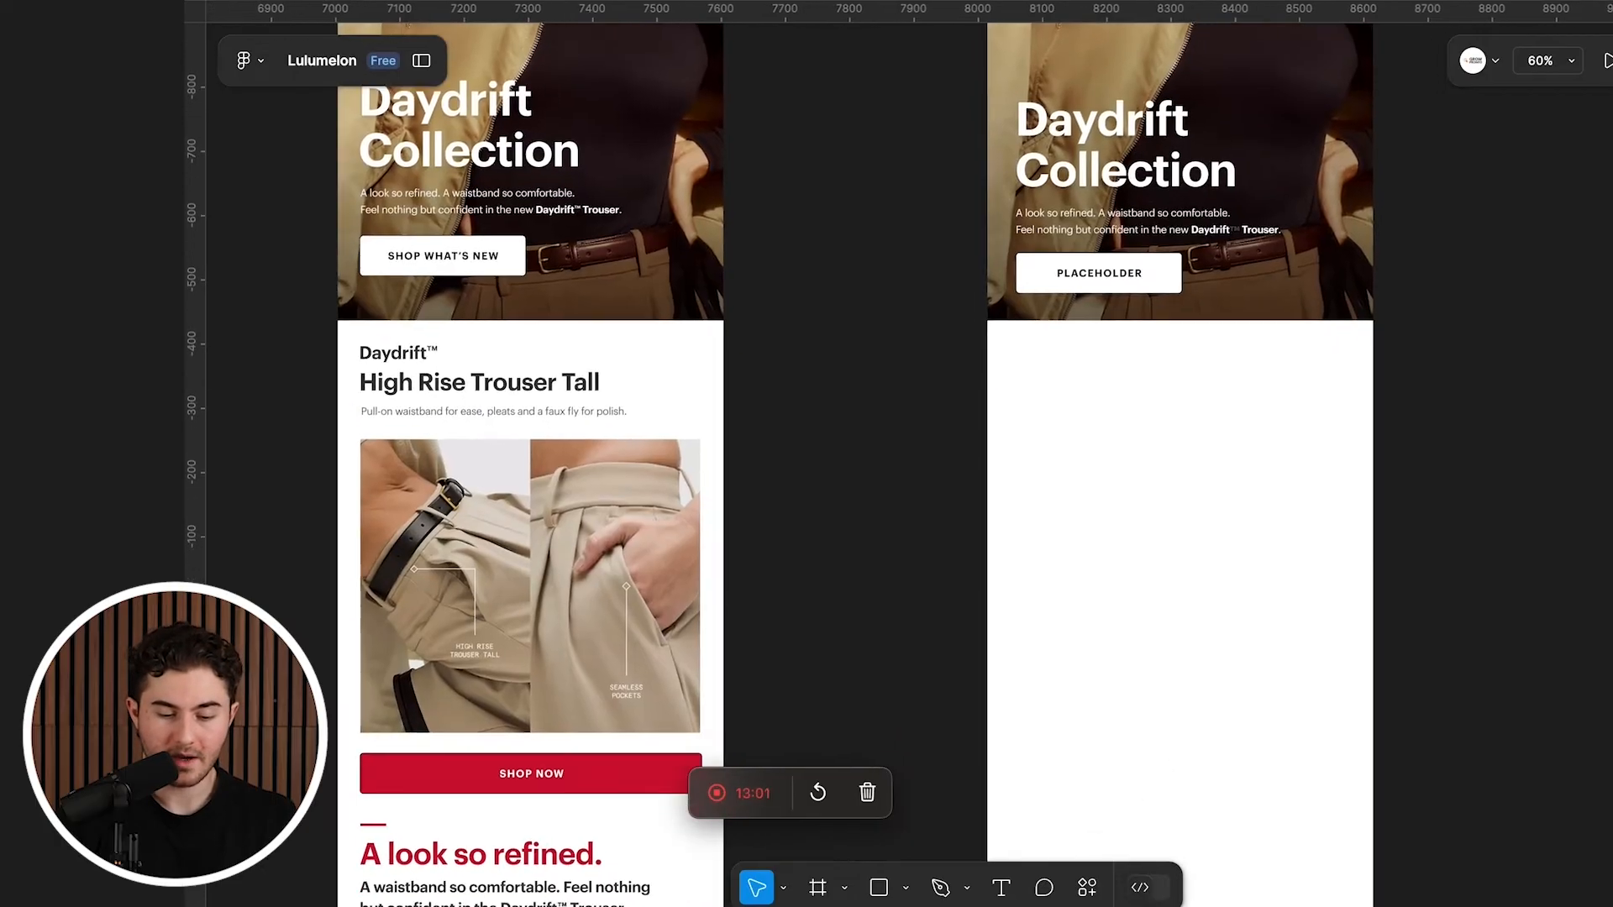
scroll(806, 453, "right", 10)
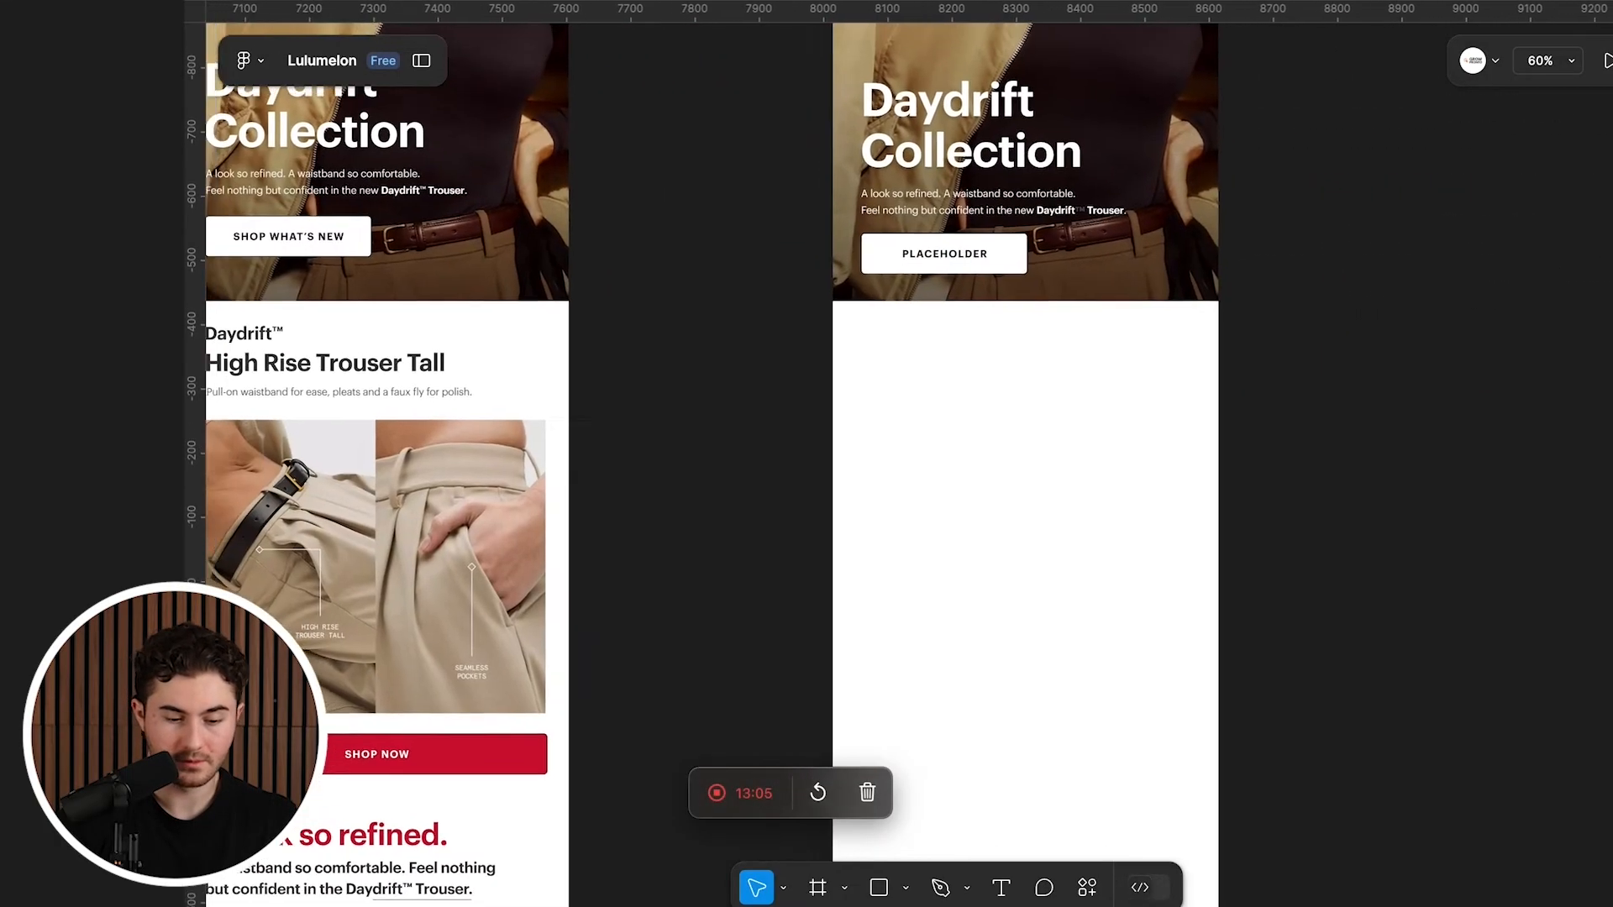
scroll(807, 454, "left", 1)
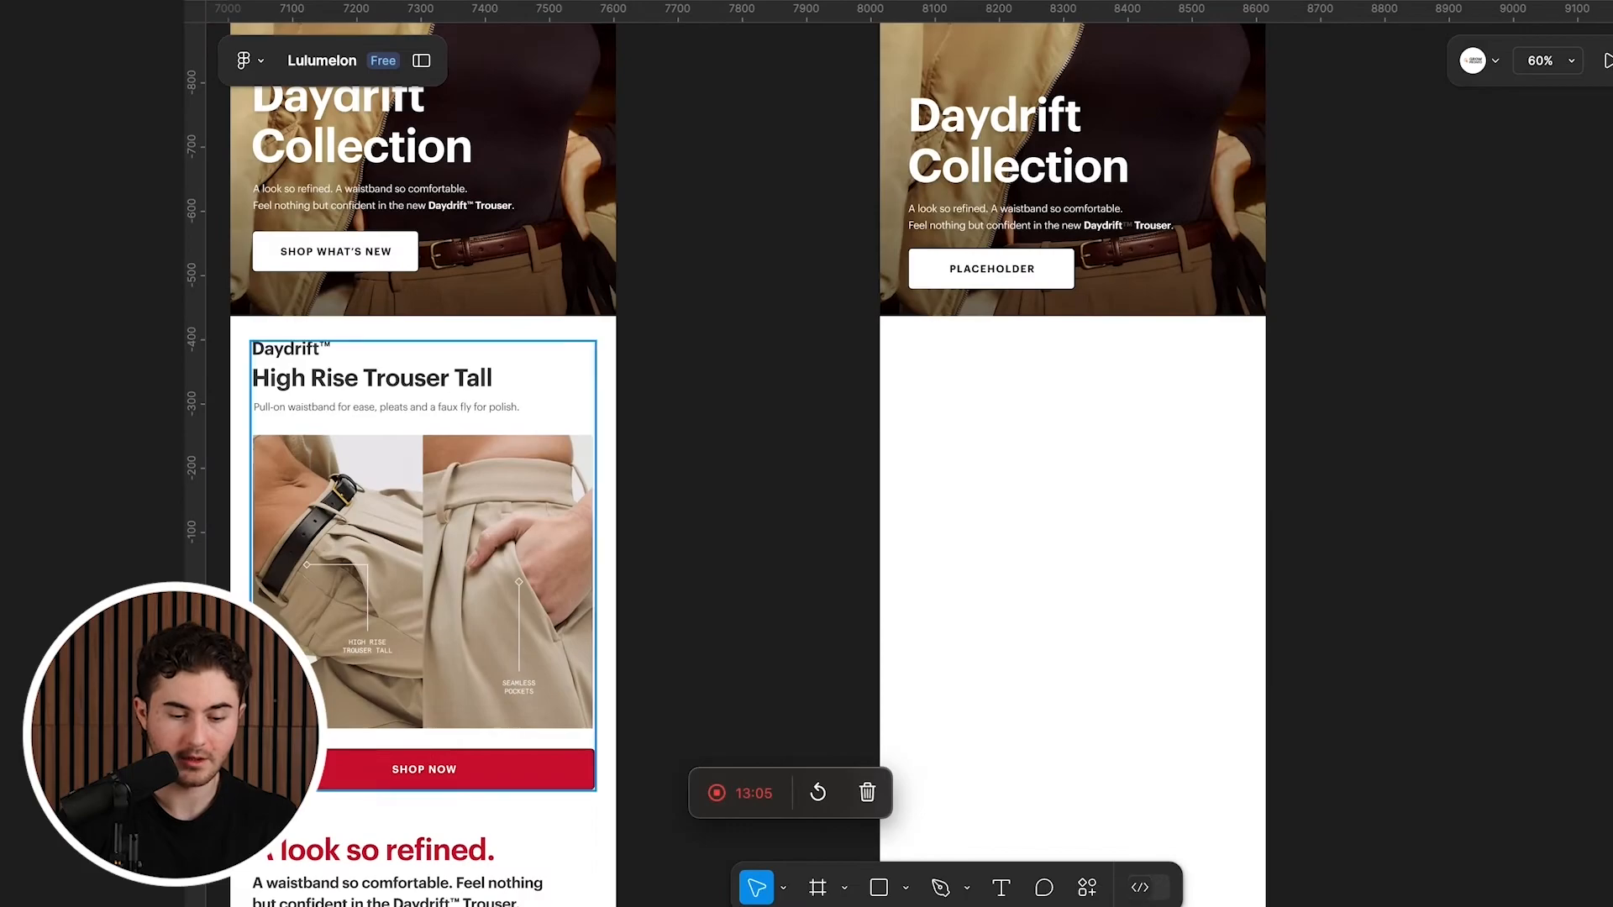
left_click(376, 551)
scroll(375, 353, "up", 2)
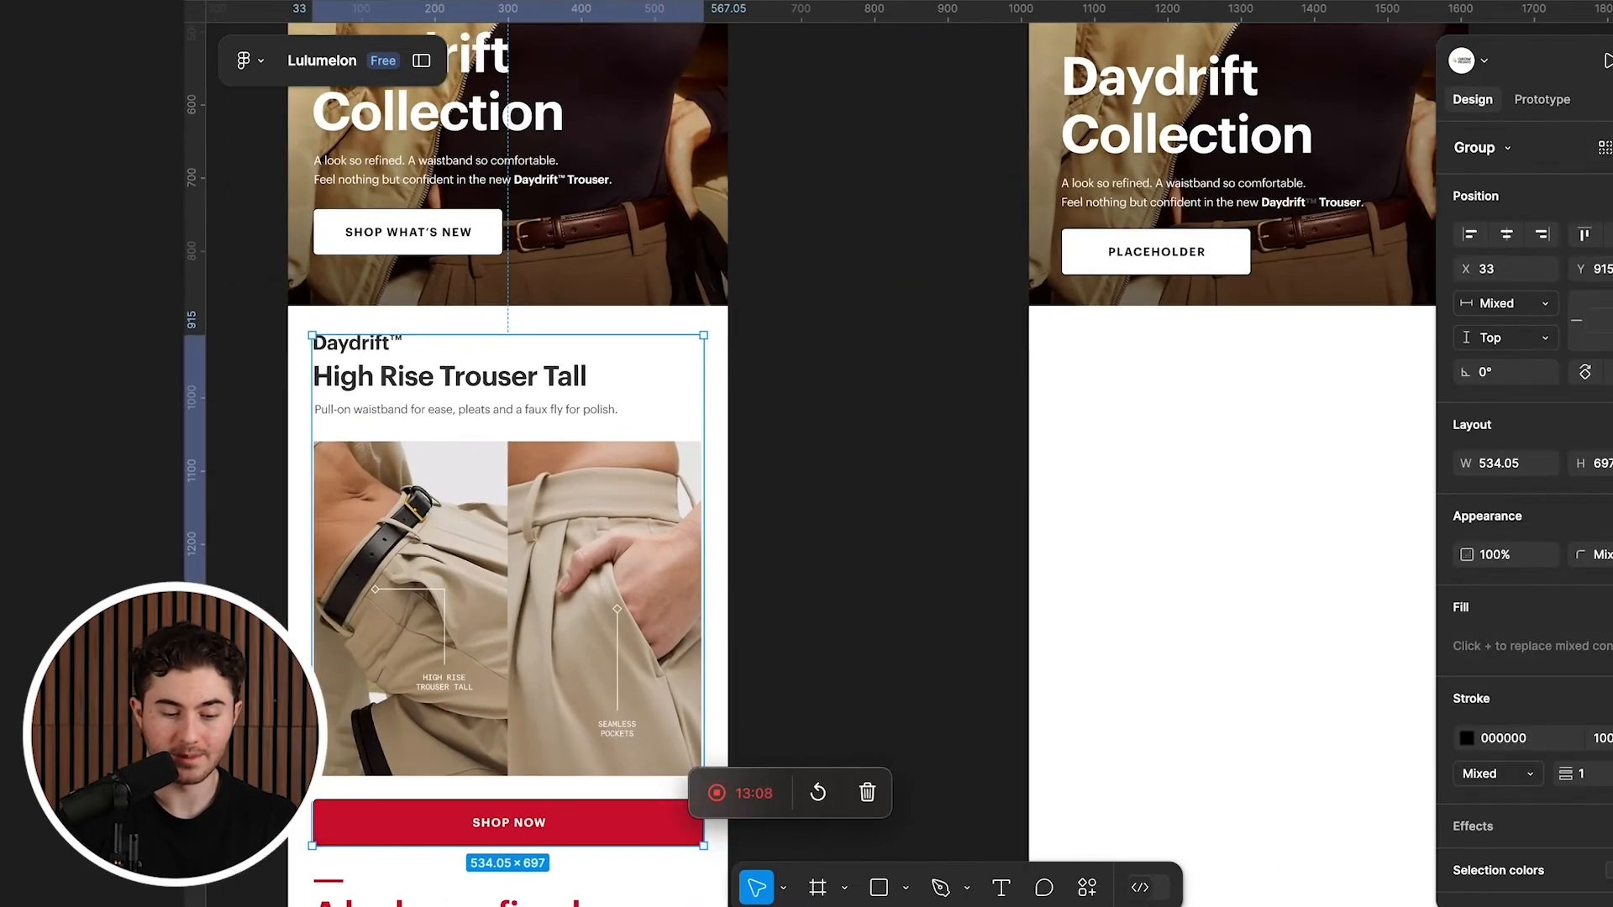
left_click(352, 347)
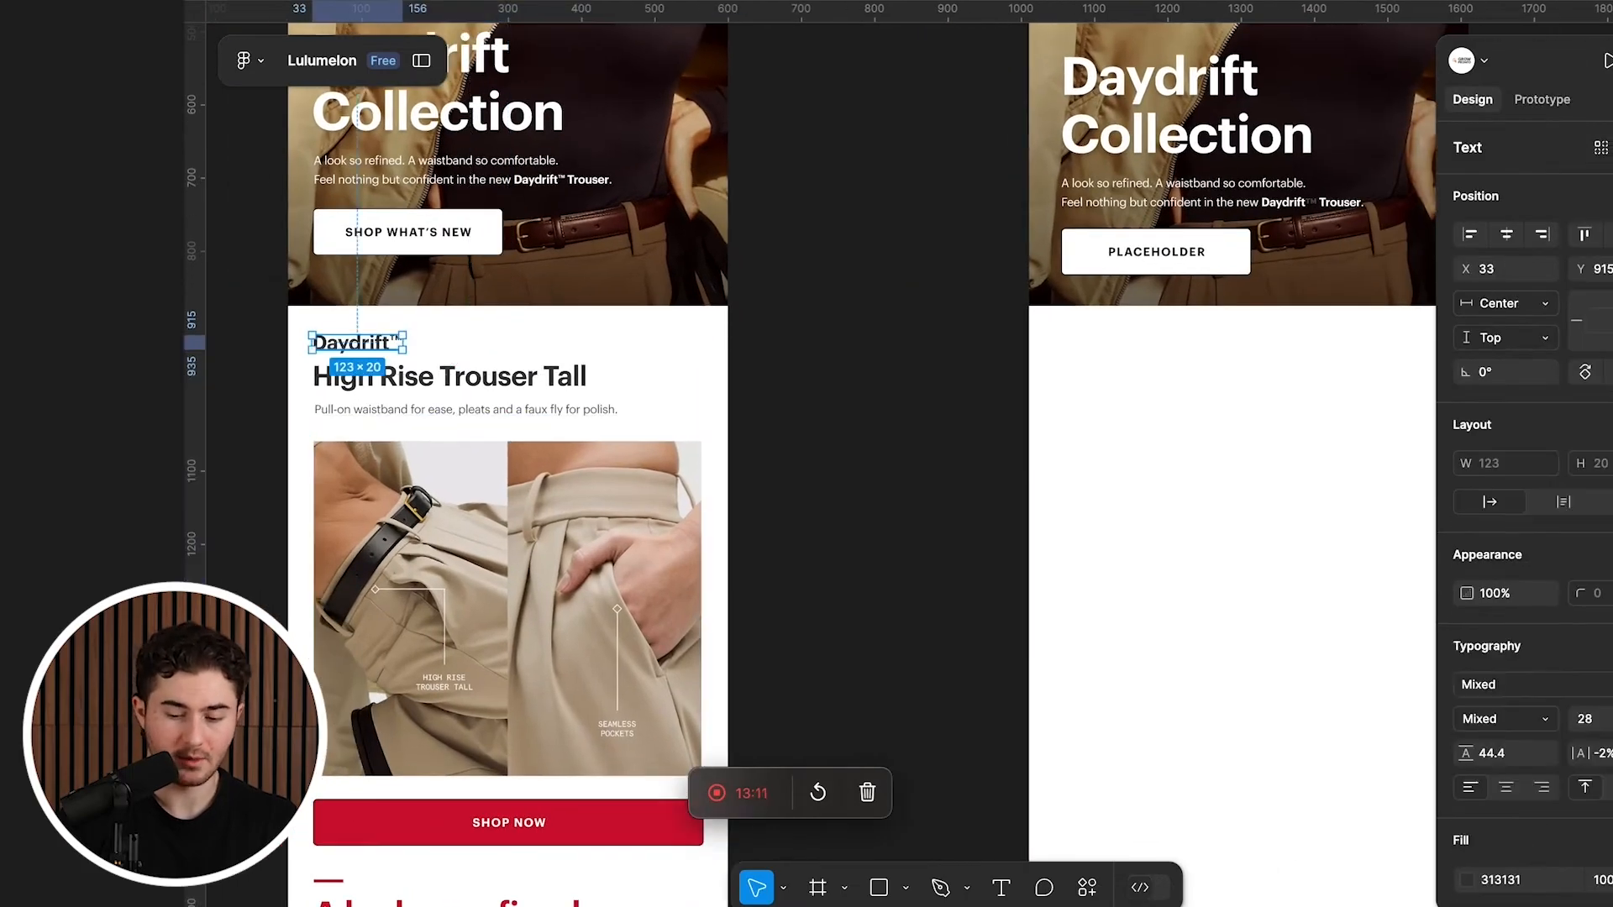
double_click(349, 343)
left_click(348, 342)
key("Escape")
key("Escape")
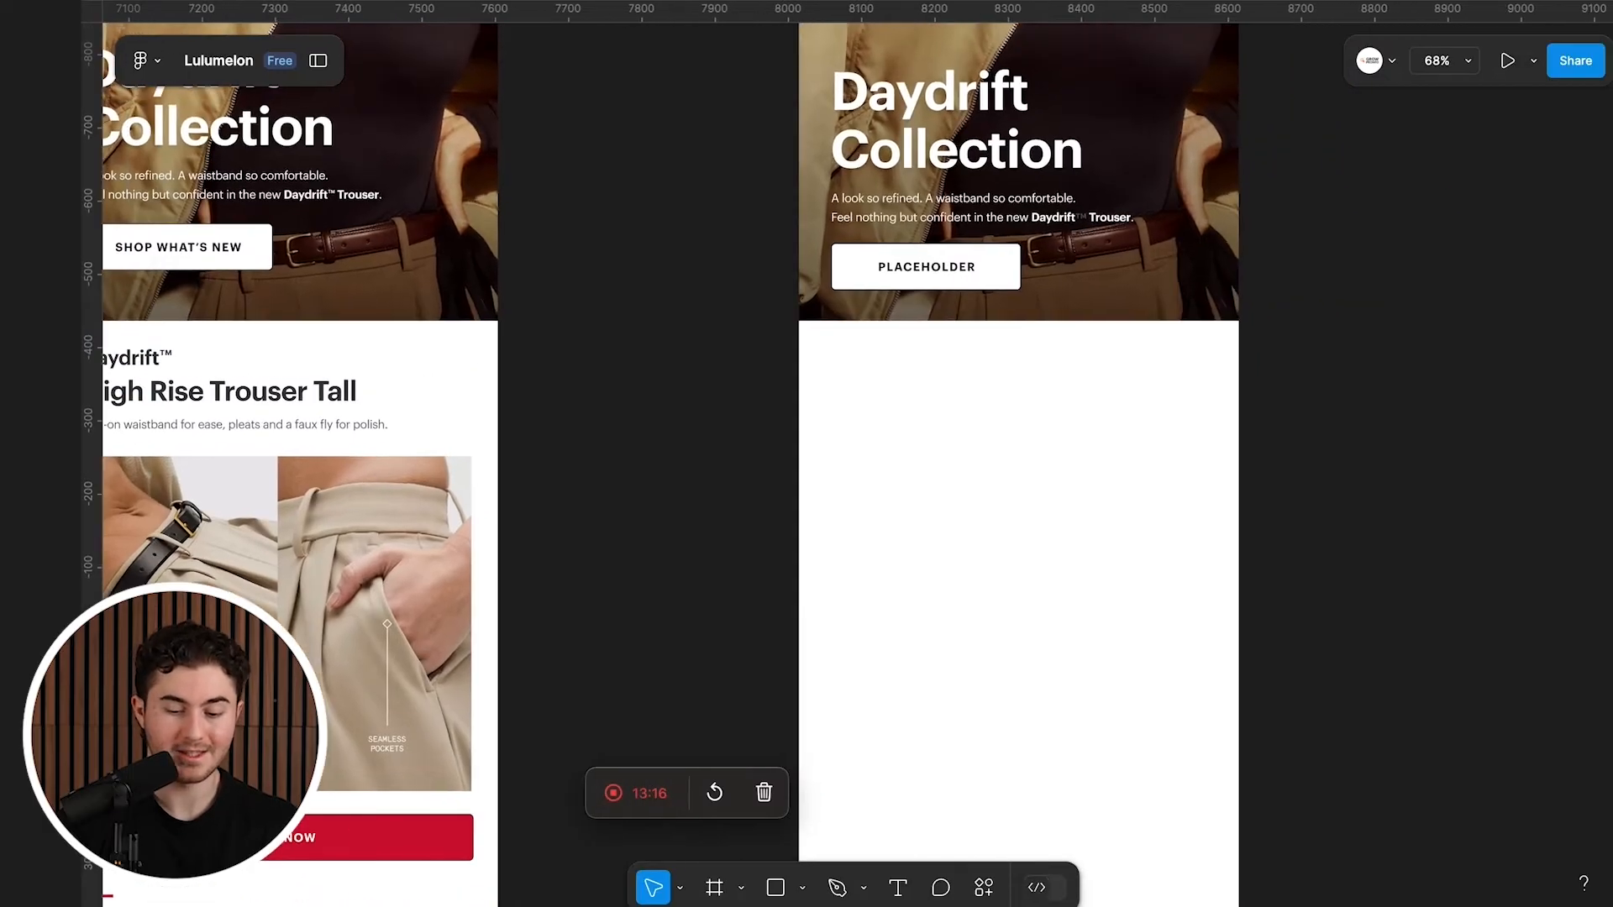
Step: Add a "Daydrift™" label in Graphik Trial Semibold 28 below Frame 2's hero, lined up with the button's left edge
key("t")
left_click(857, 363)
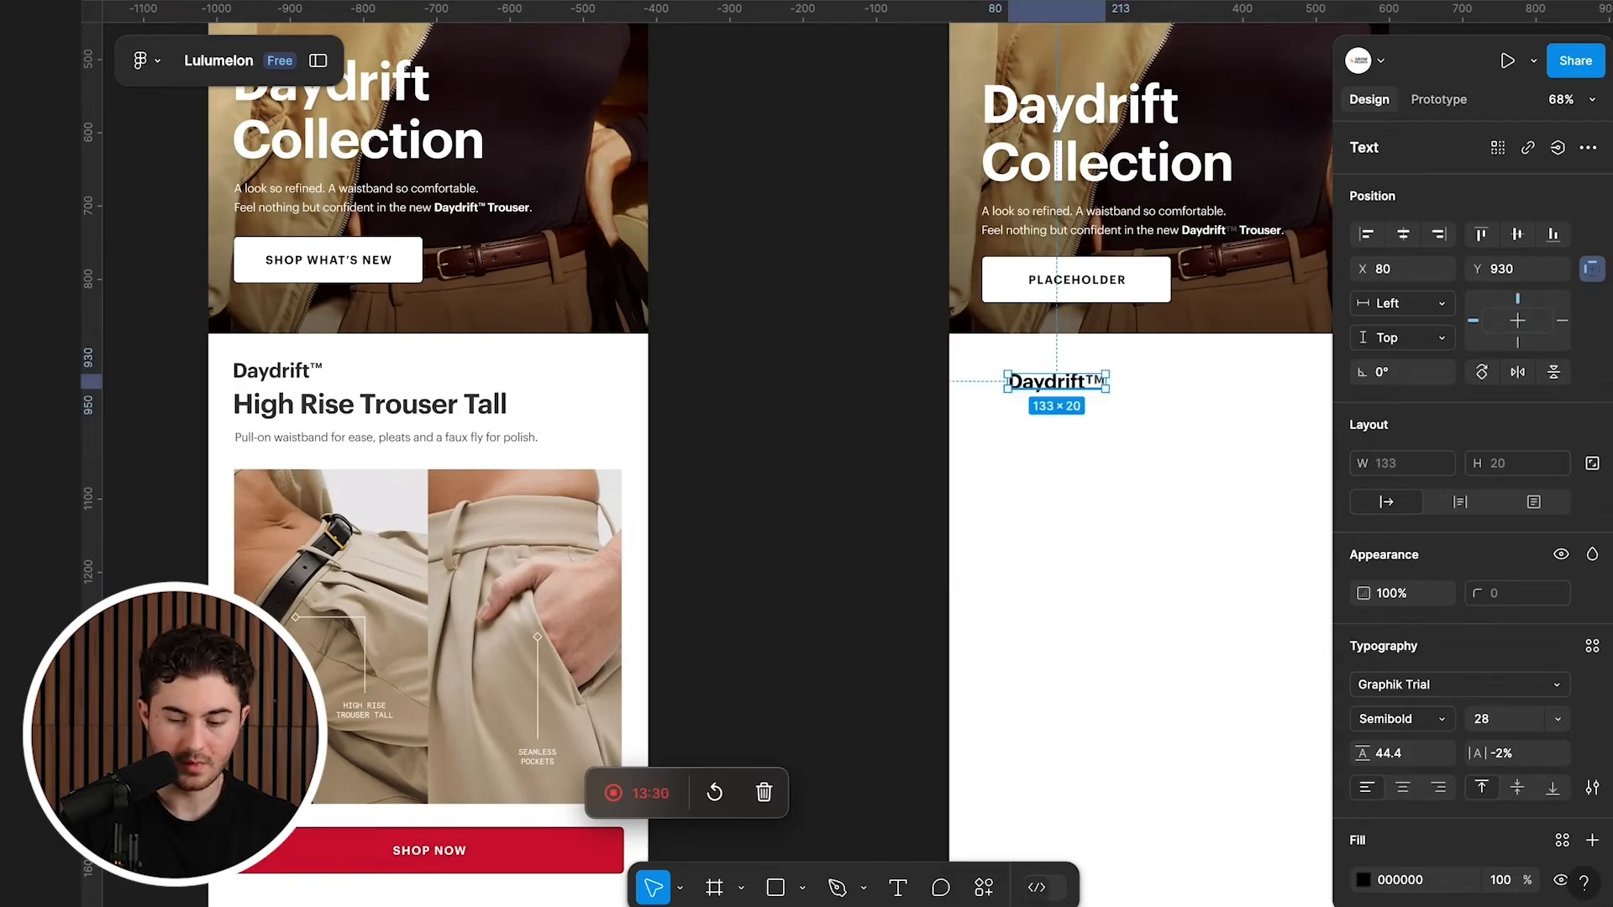
left_click_drag(1056, 382, 1030, 367)
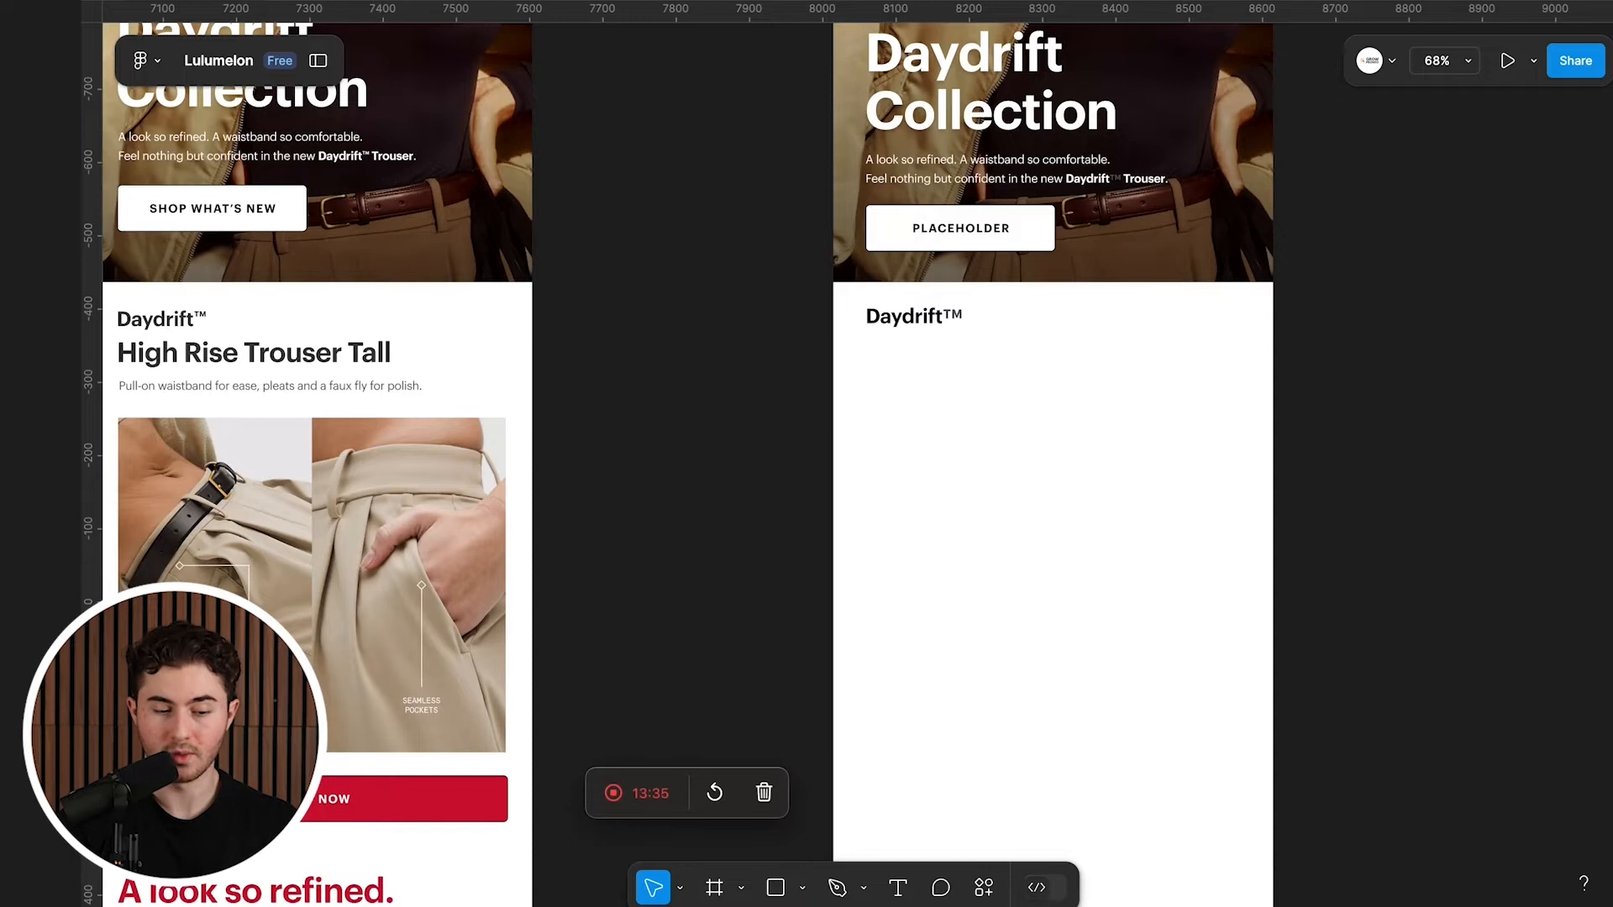
Step: Add a vertical ruler guide along the left edge of Frame 2's text content
left_click_drag(88, 521, 865, 520)
scroll(806, 453, "down", 2)
scroll(807, 453, "left", 3)
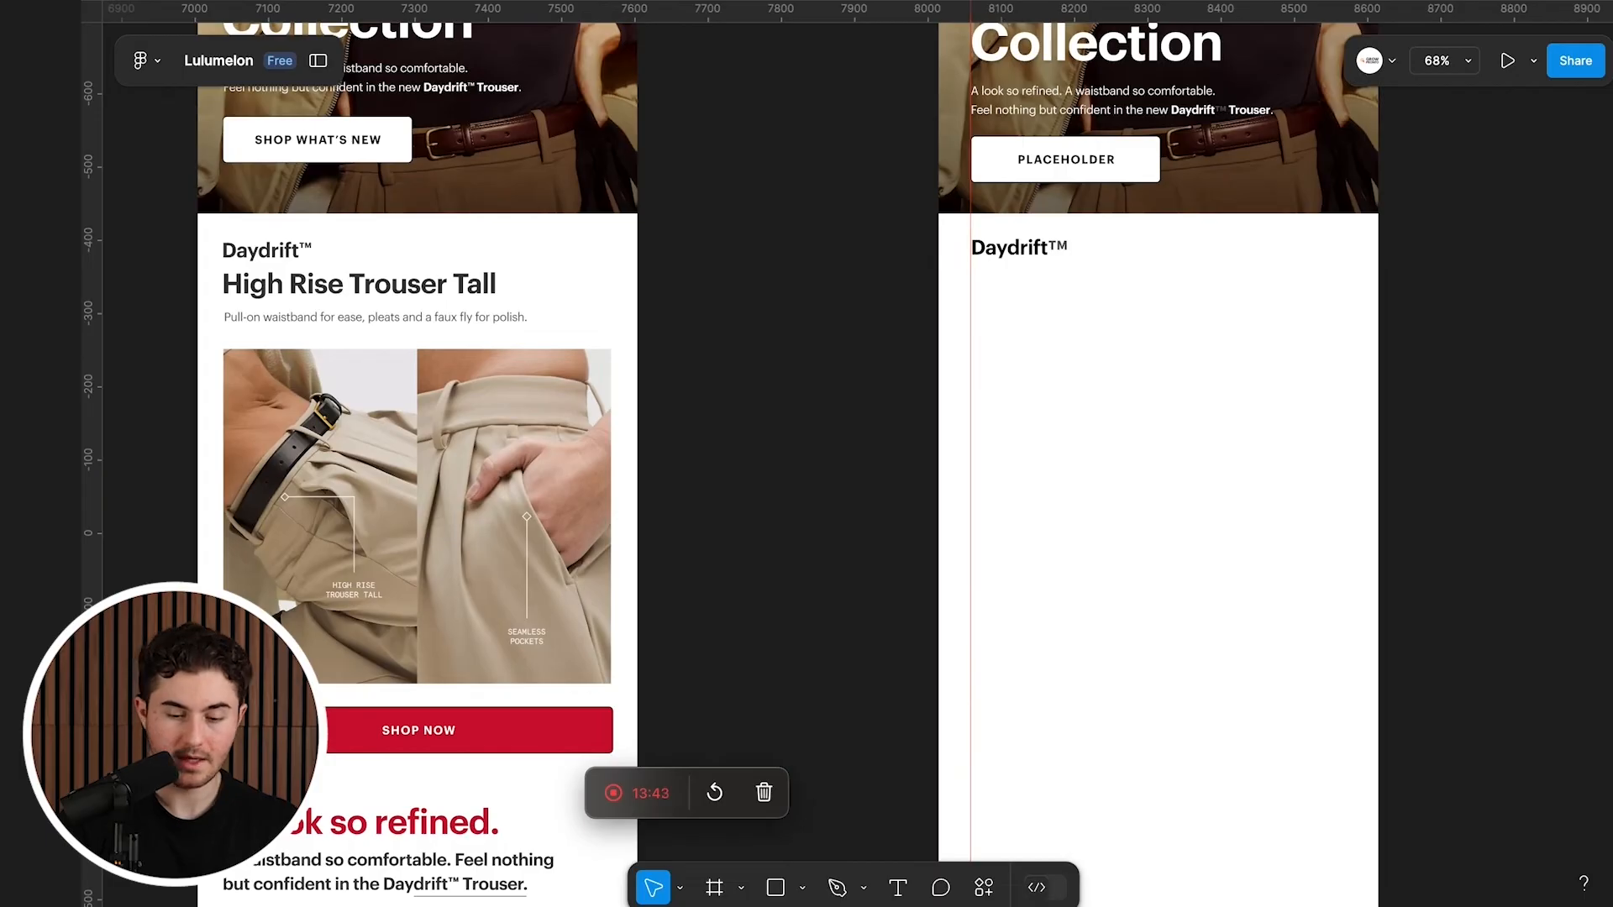
Step: Add the text "High Rise Trouser Tall" below the "Daydrift™" label in Frame 2
left_click(1019, 248)
key("Escape")
key("t")
left_click(980, 286)
type("High Rise Trouser Tall")
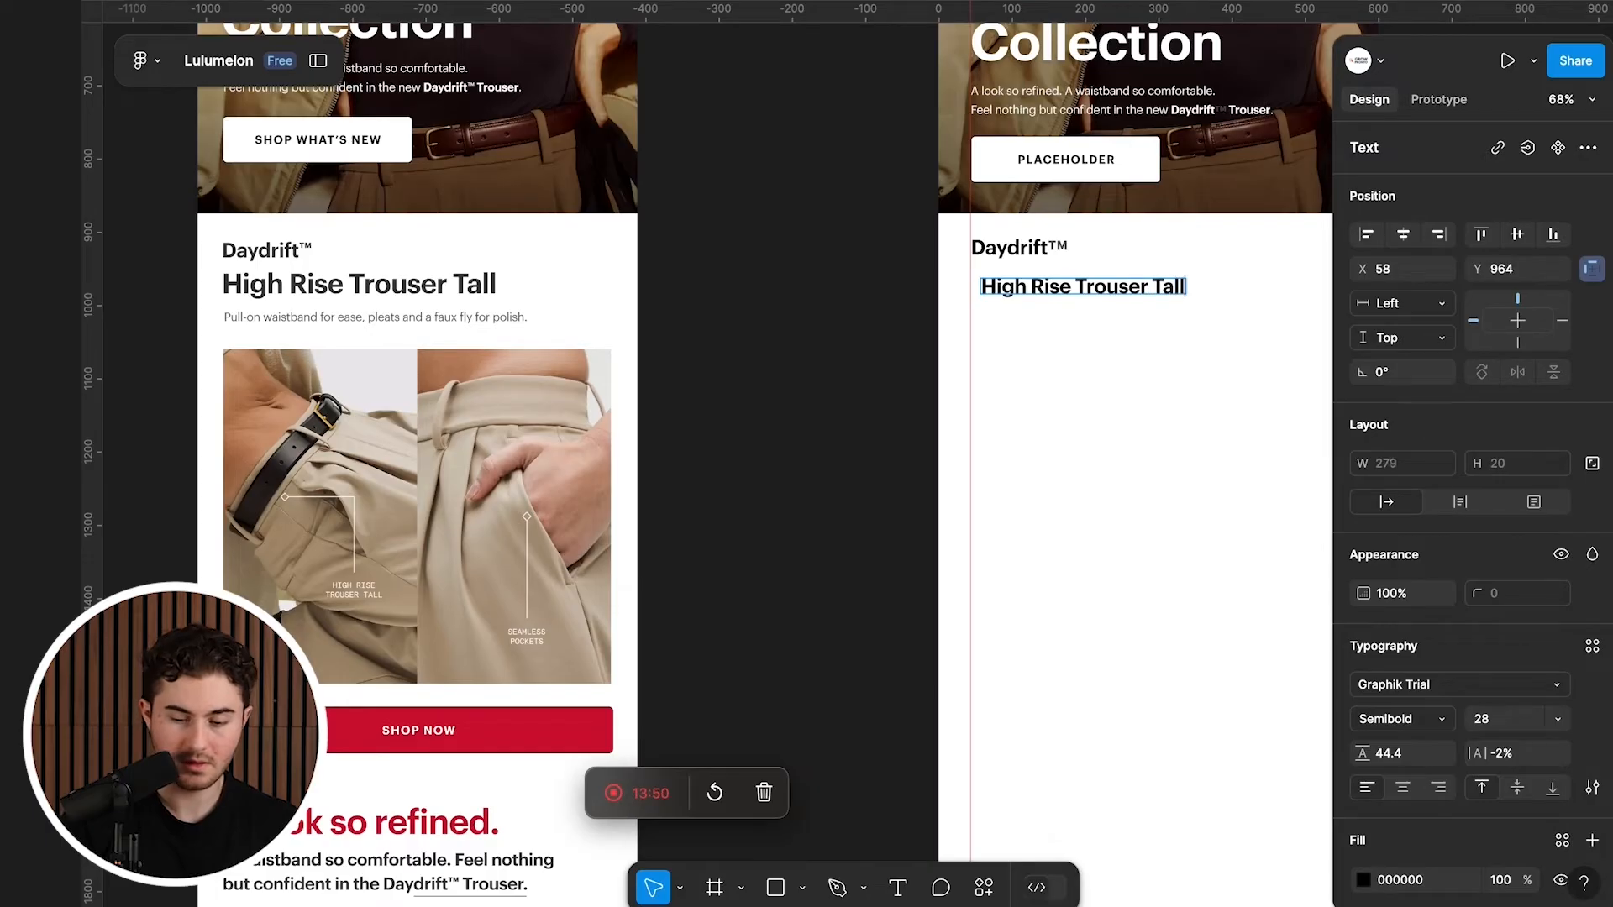
Step: Set Frame 2's "High Rise Trouser Tall" title to font size 38, based on the reference, and align it to the vertical guide
double_click(494, 284)
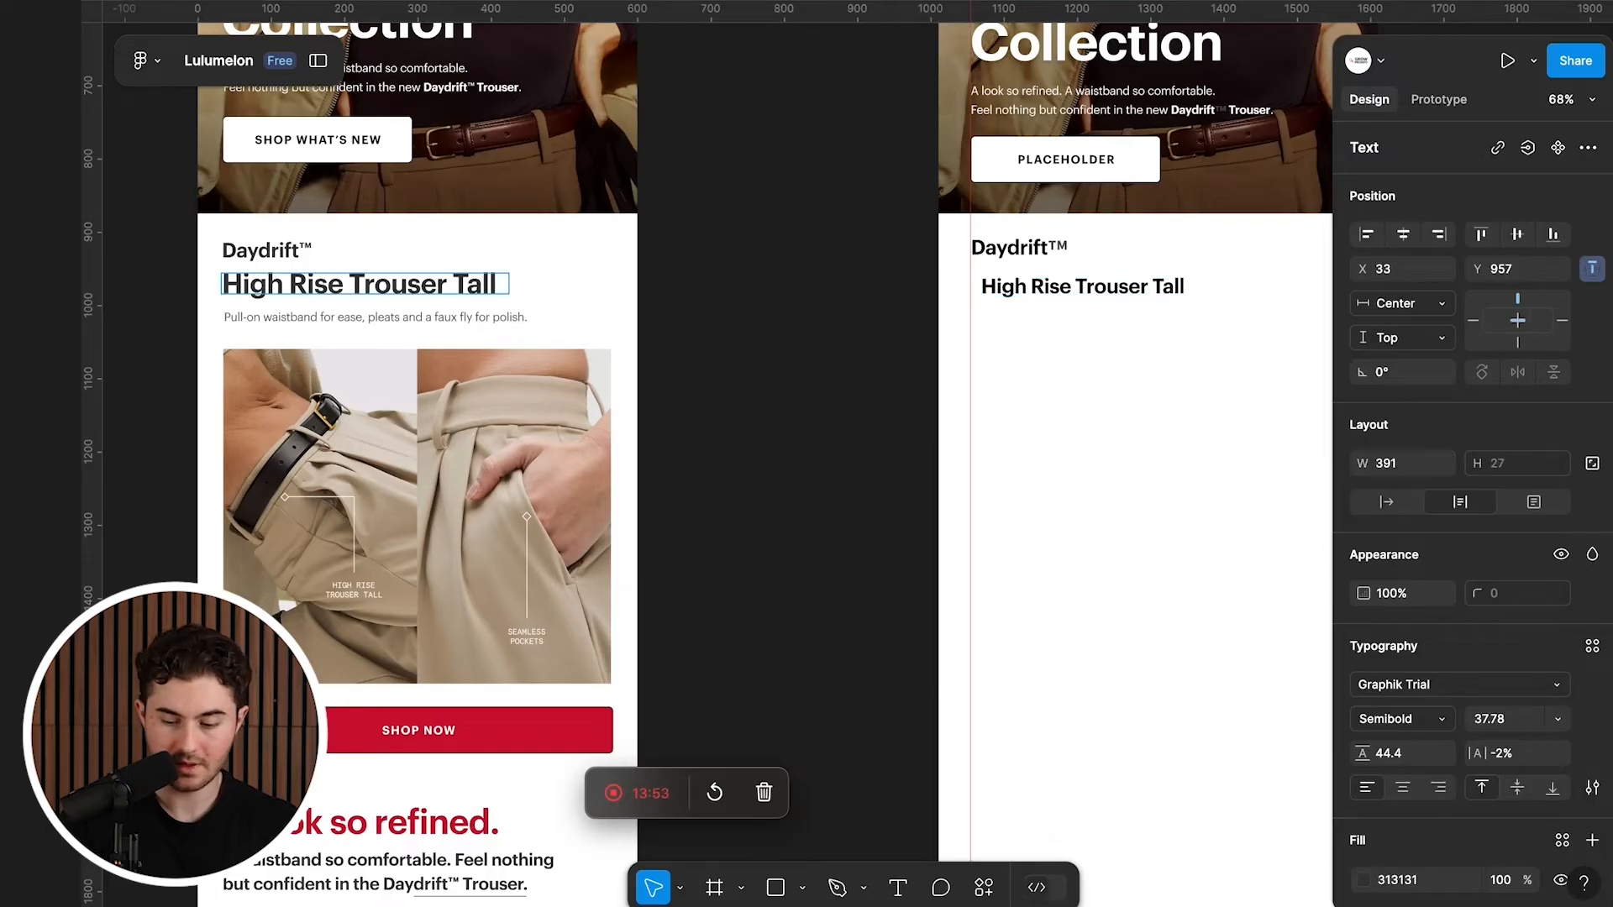
triple_click(1111, 286)
left_click(1505, 719)
type("38")
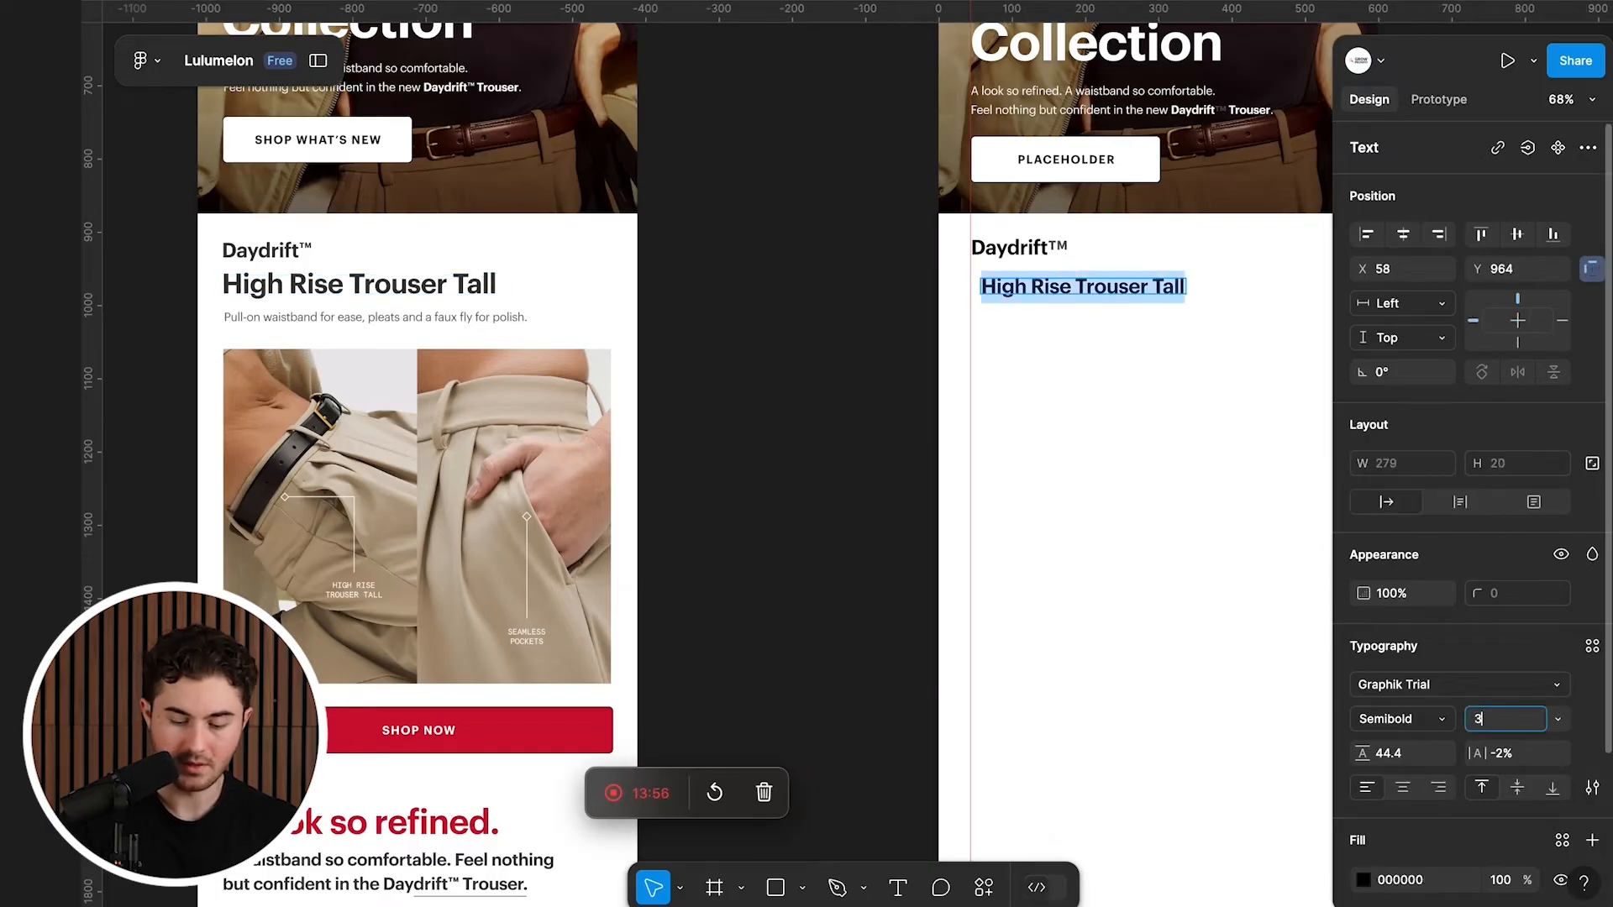
key("Return")
left_click_drag(1118, 289, 1108, 282)
key("Escape")
Step: Add the text "Pull-on waistband for ease, pleats and a faux fly for polish." below the title, aligned to the guide at X 43
scroll(806, 453, "down", 1)
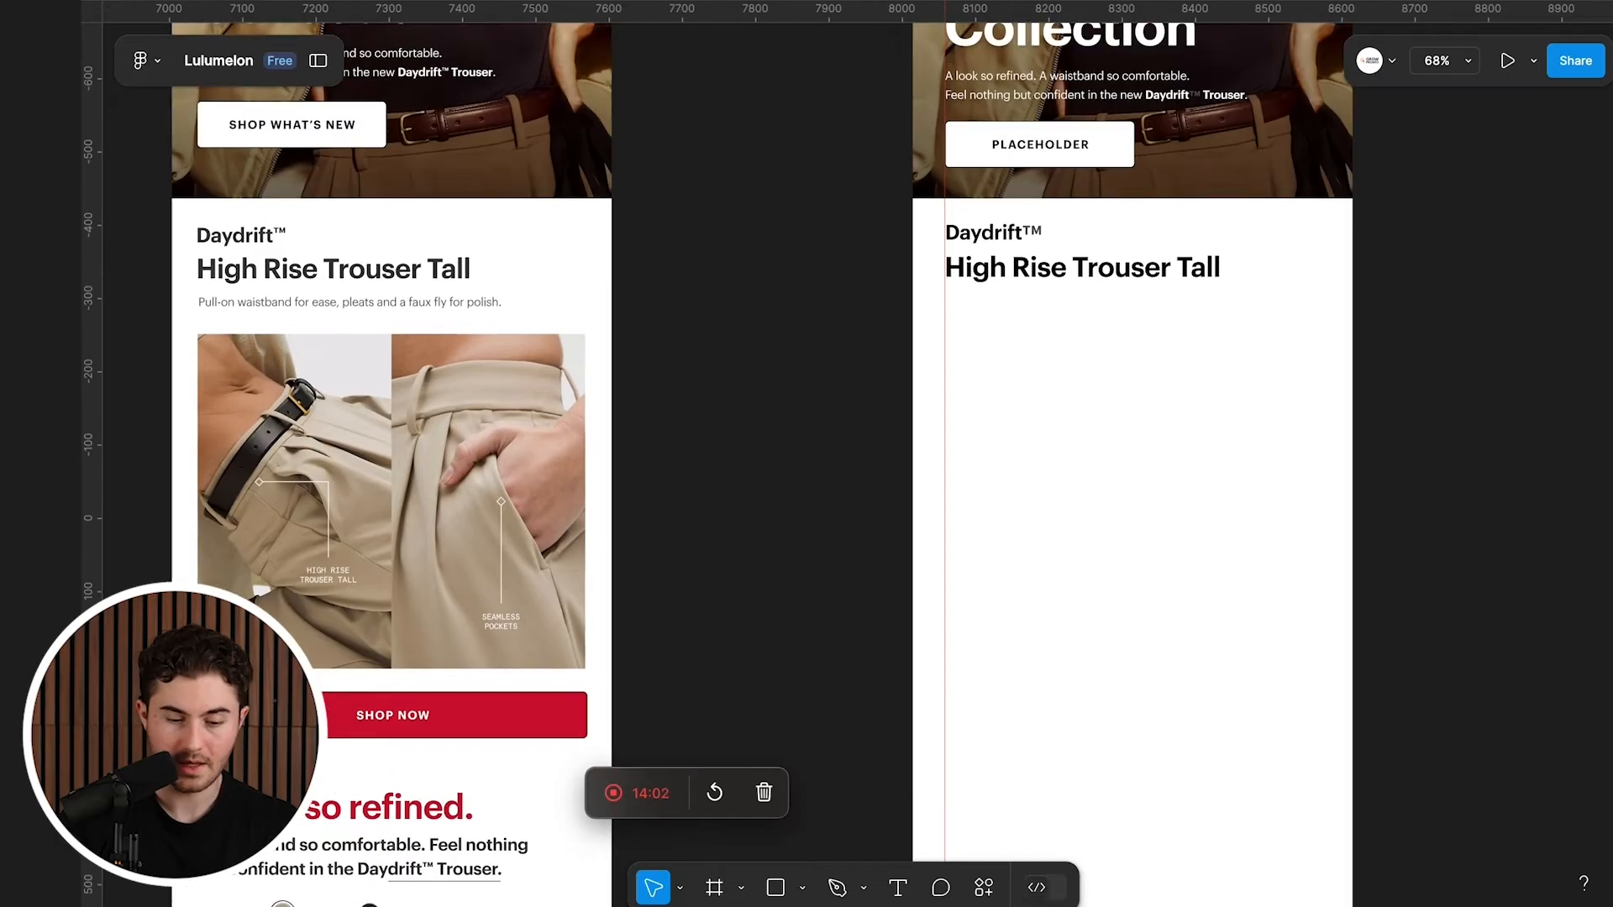
key("t")
left_click(982, 320)
type("Pull-on")
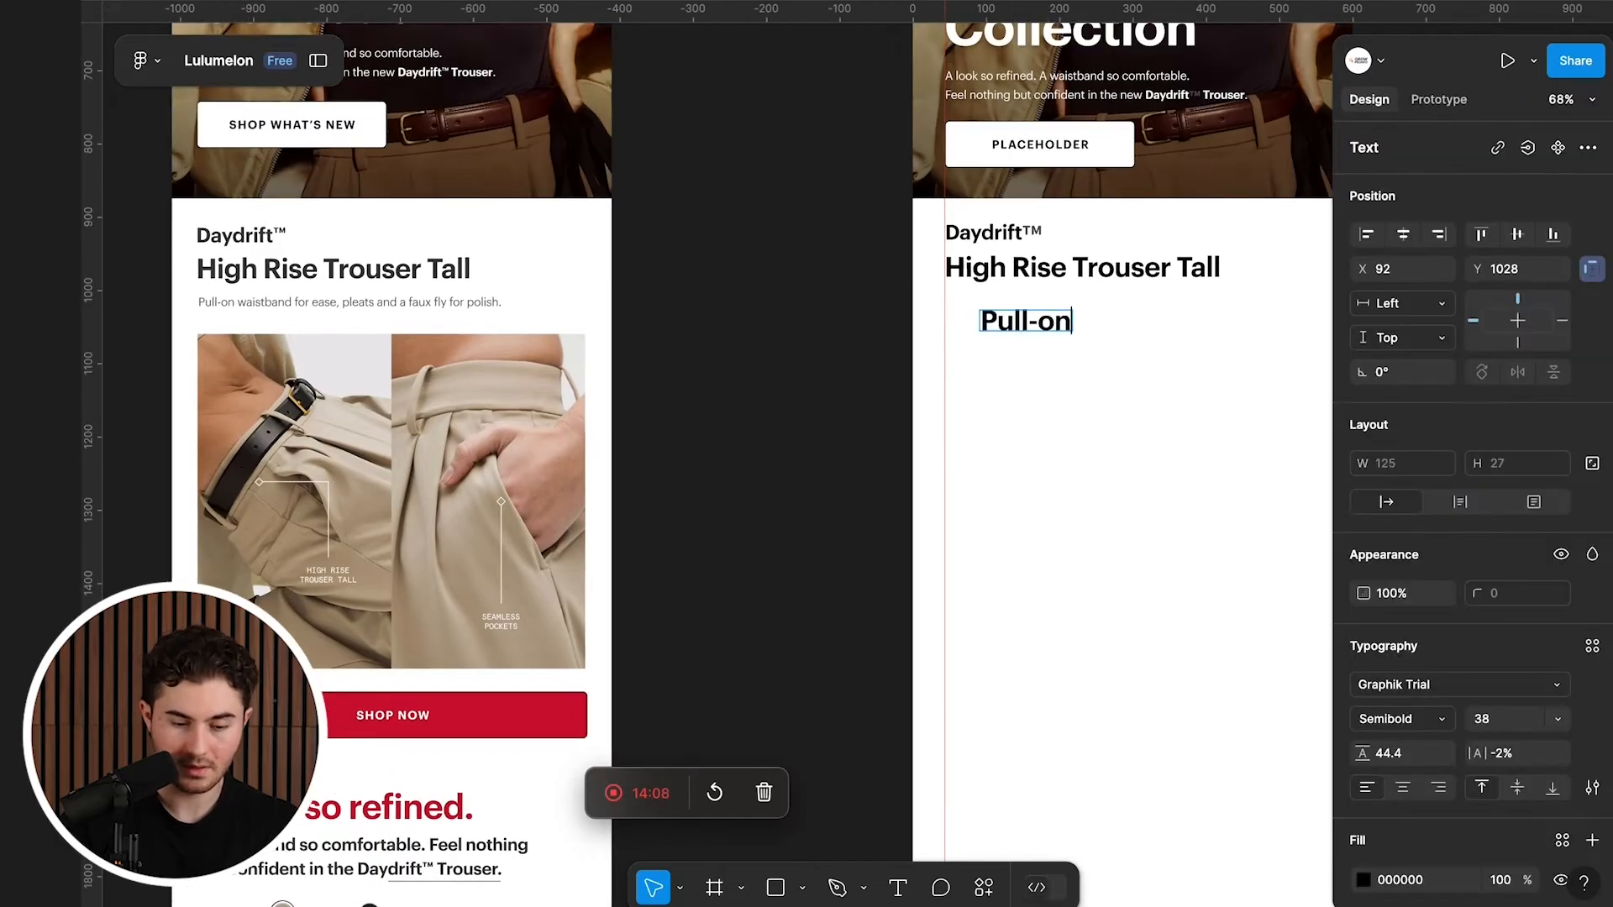
type(" wasi")
key("BackSpace")
key("BackSpace")
type("istband for ease, plea")
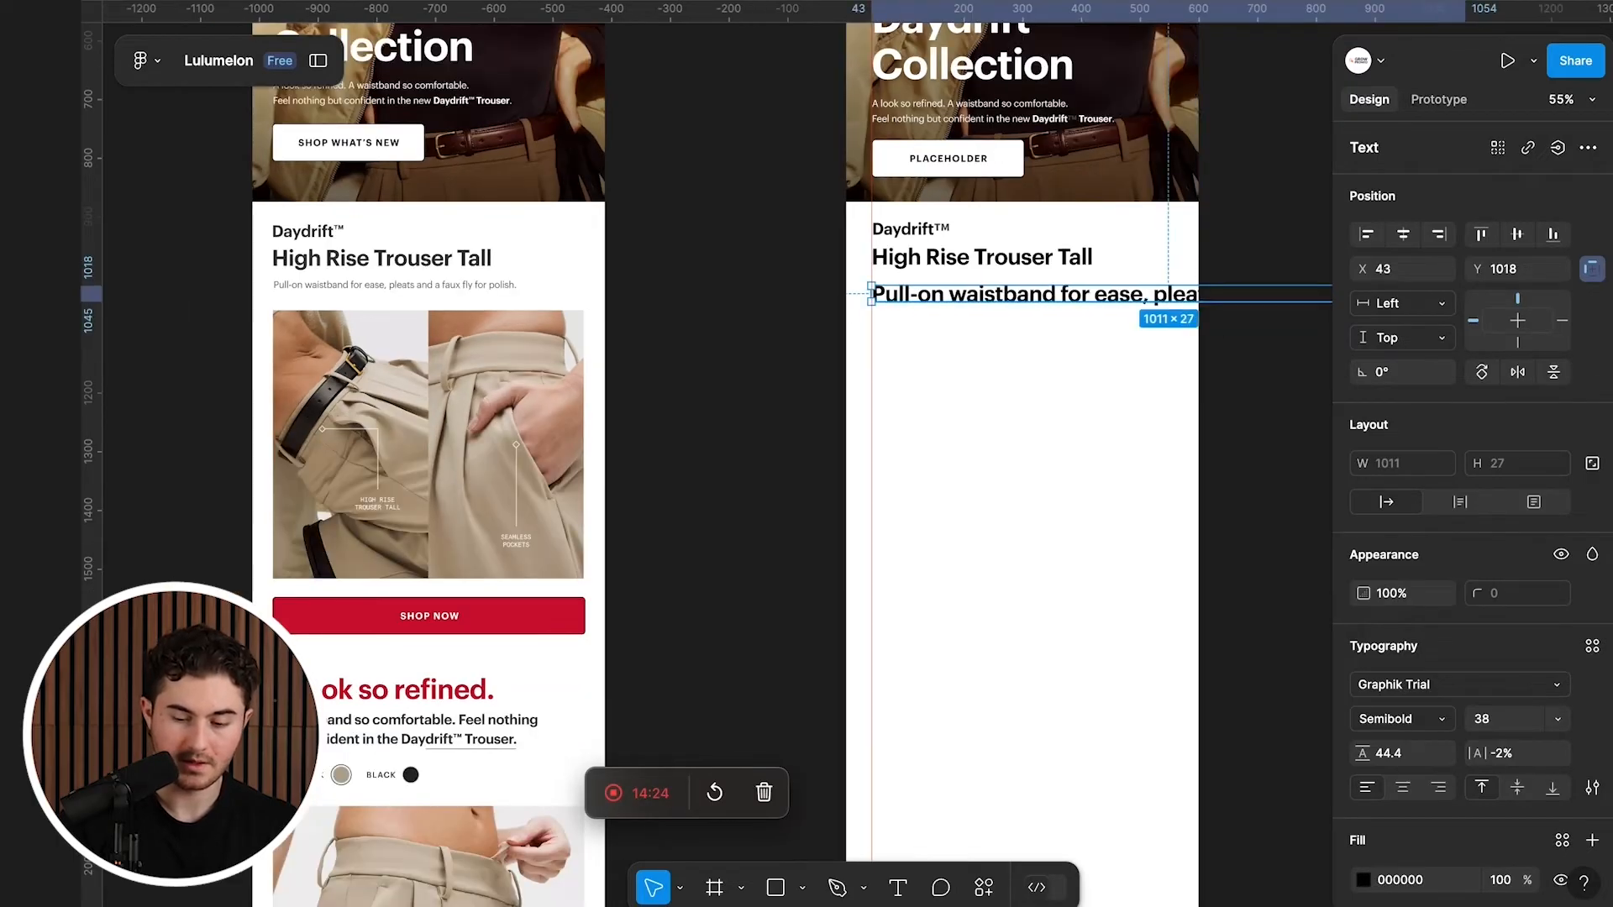
Step: Narrow the "Pull-on waistband" text box to a width of 532 so it wraps inside Frame 2
scroll(840, 454, "right", 5)
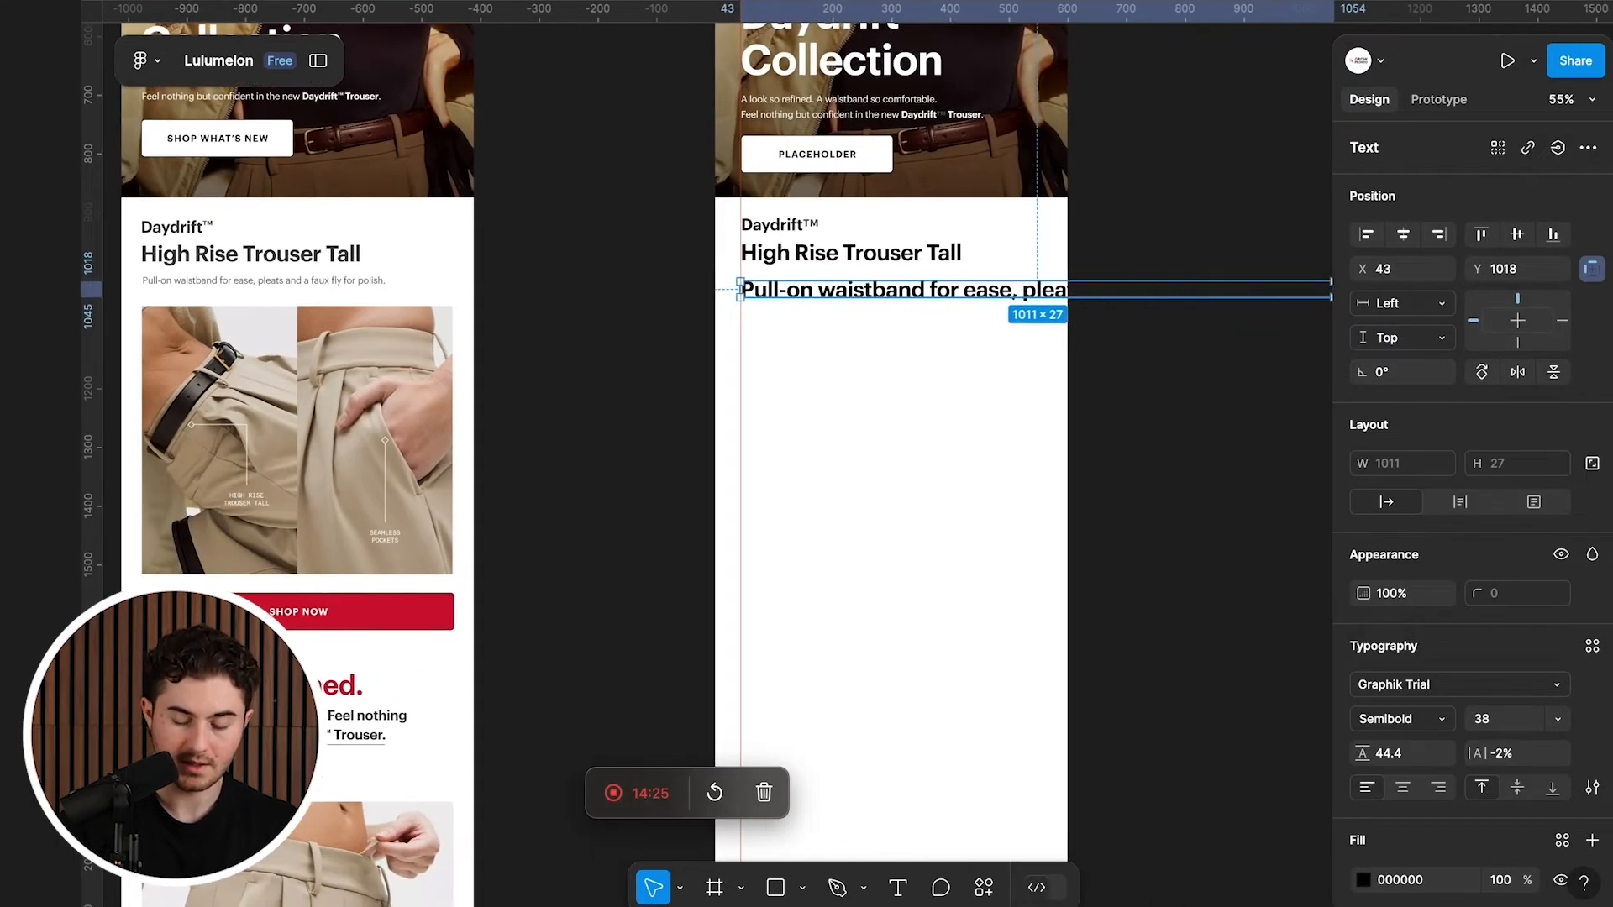
scroll(1118, 307, "down", 3)
left_click_drag(1162, 299, 953, 304)
Step: Set Frame 2's "Pull-on waistband" text to Regular, size 16, using the reference description as a guide
scroll(412, 358, "up", 3)
scroll(412, 358, "left", 2)
double_click(496, 259)
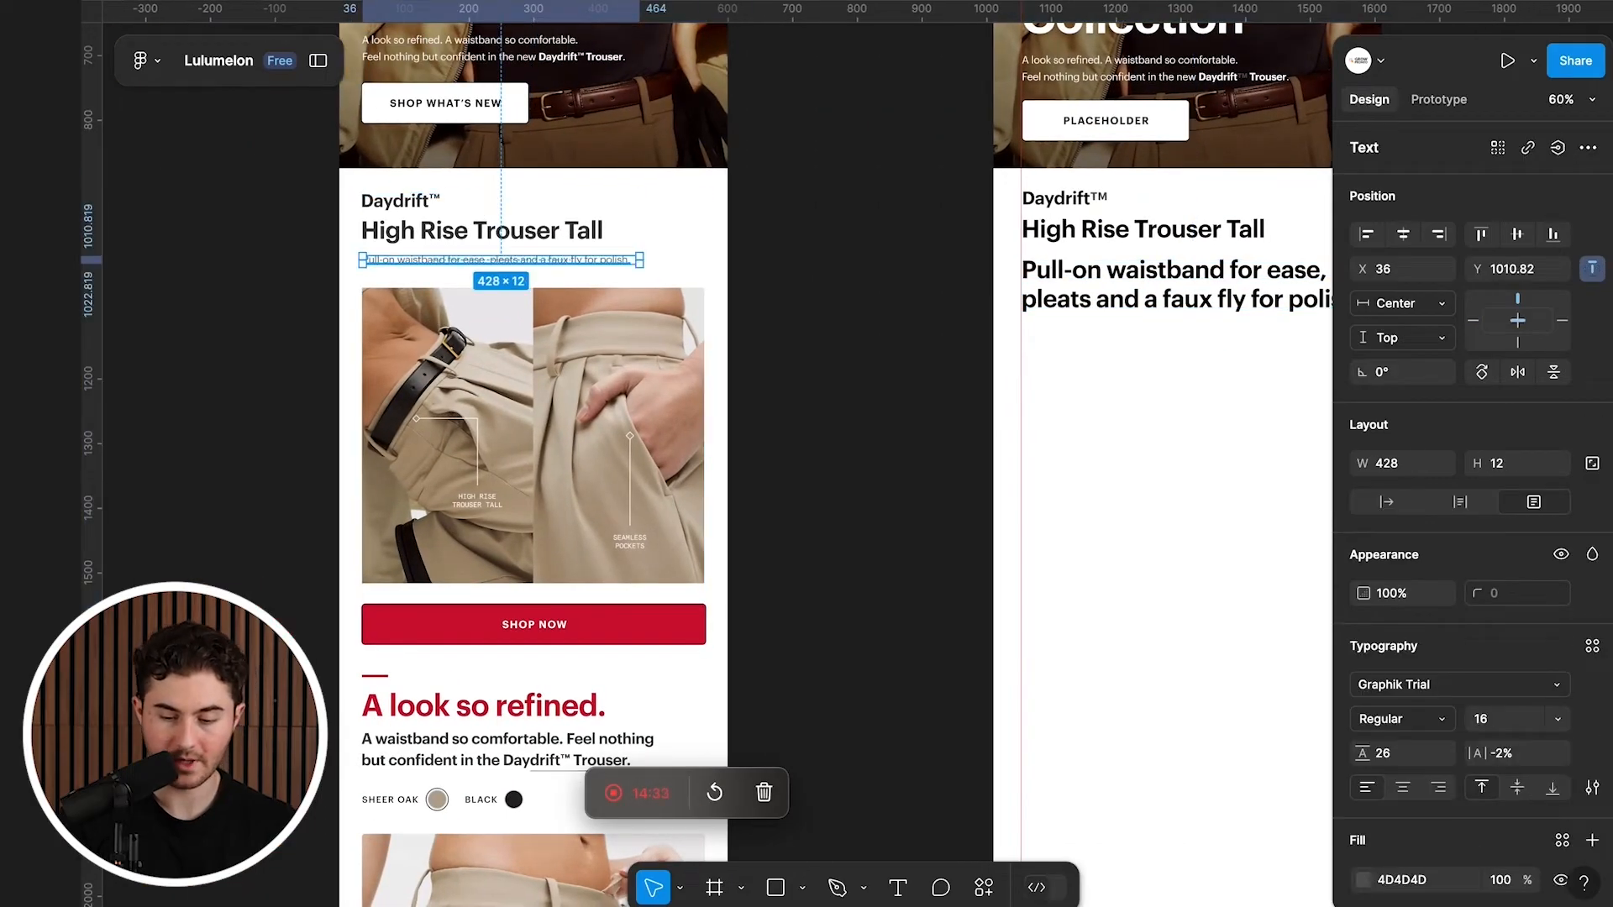
key("Escape")
left_click(1173, 283)
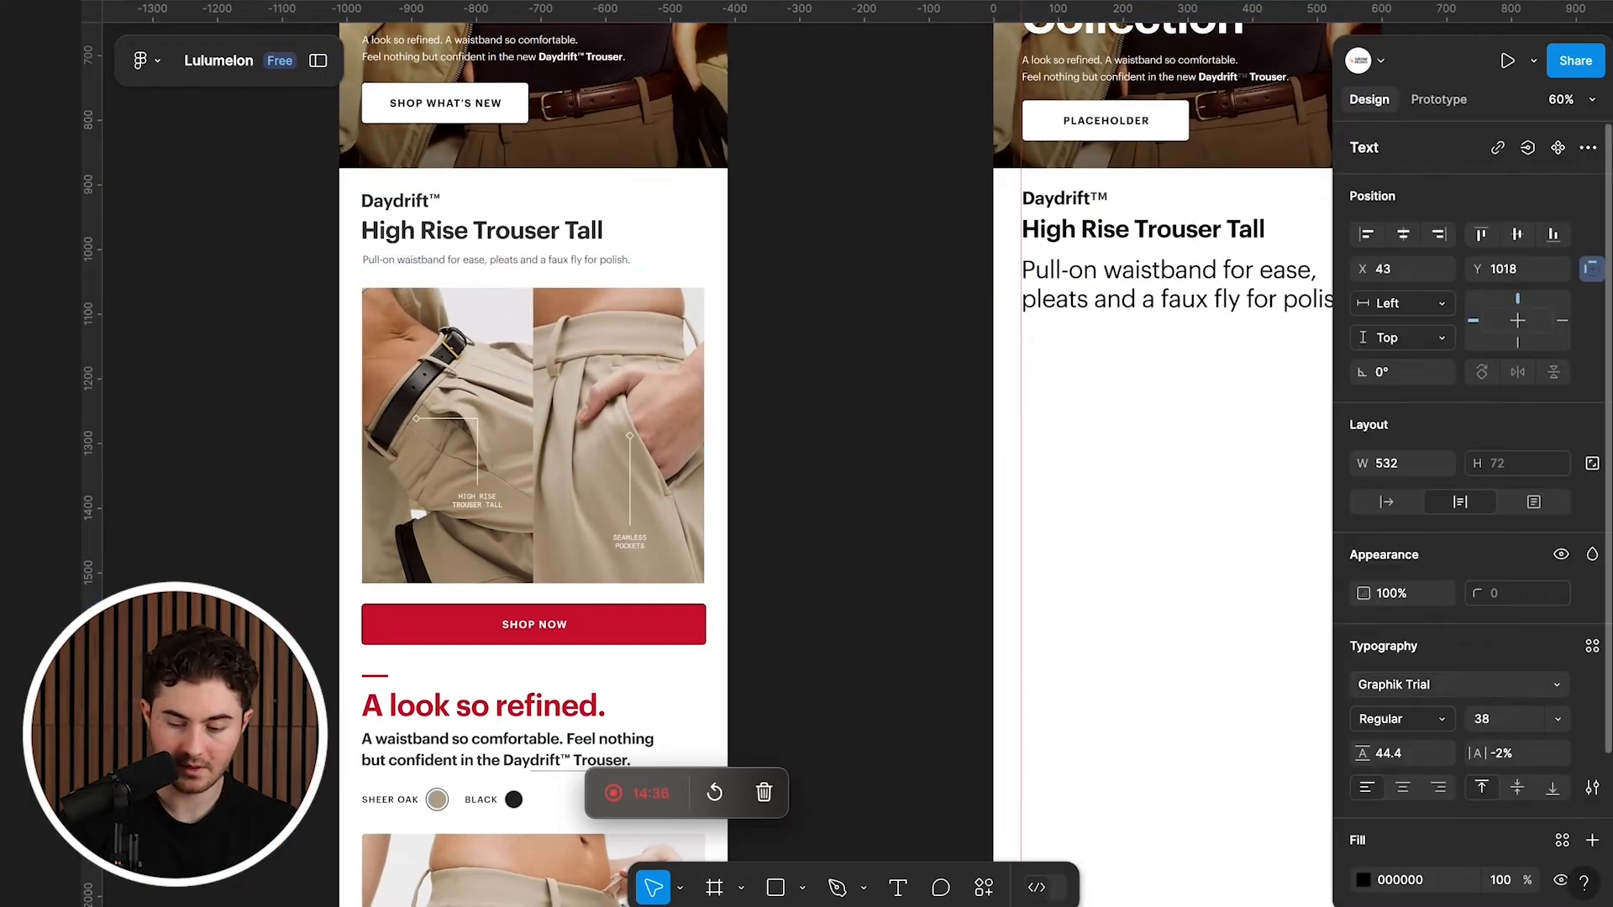
left_click(1502, 718)
type("16")
key("Return")
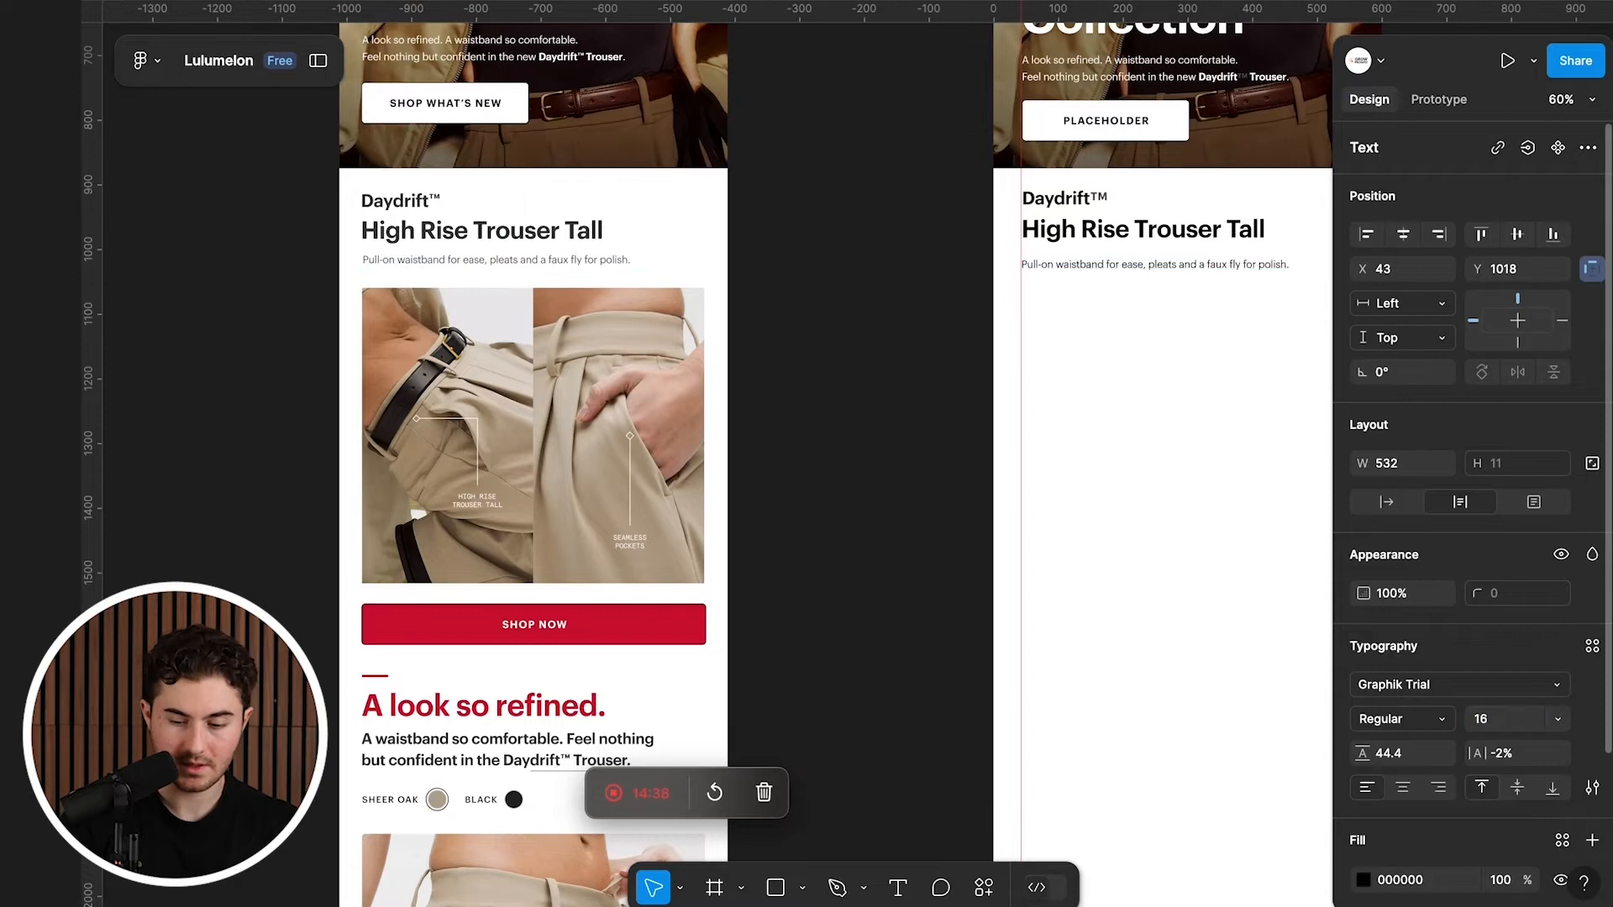
key("Escape")
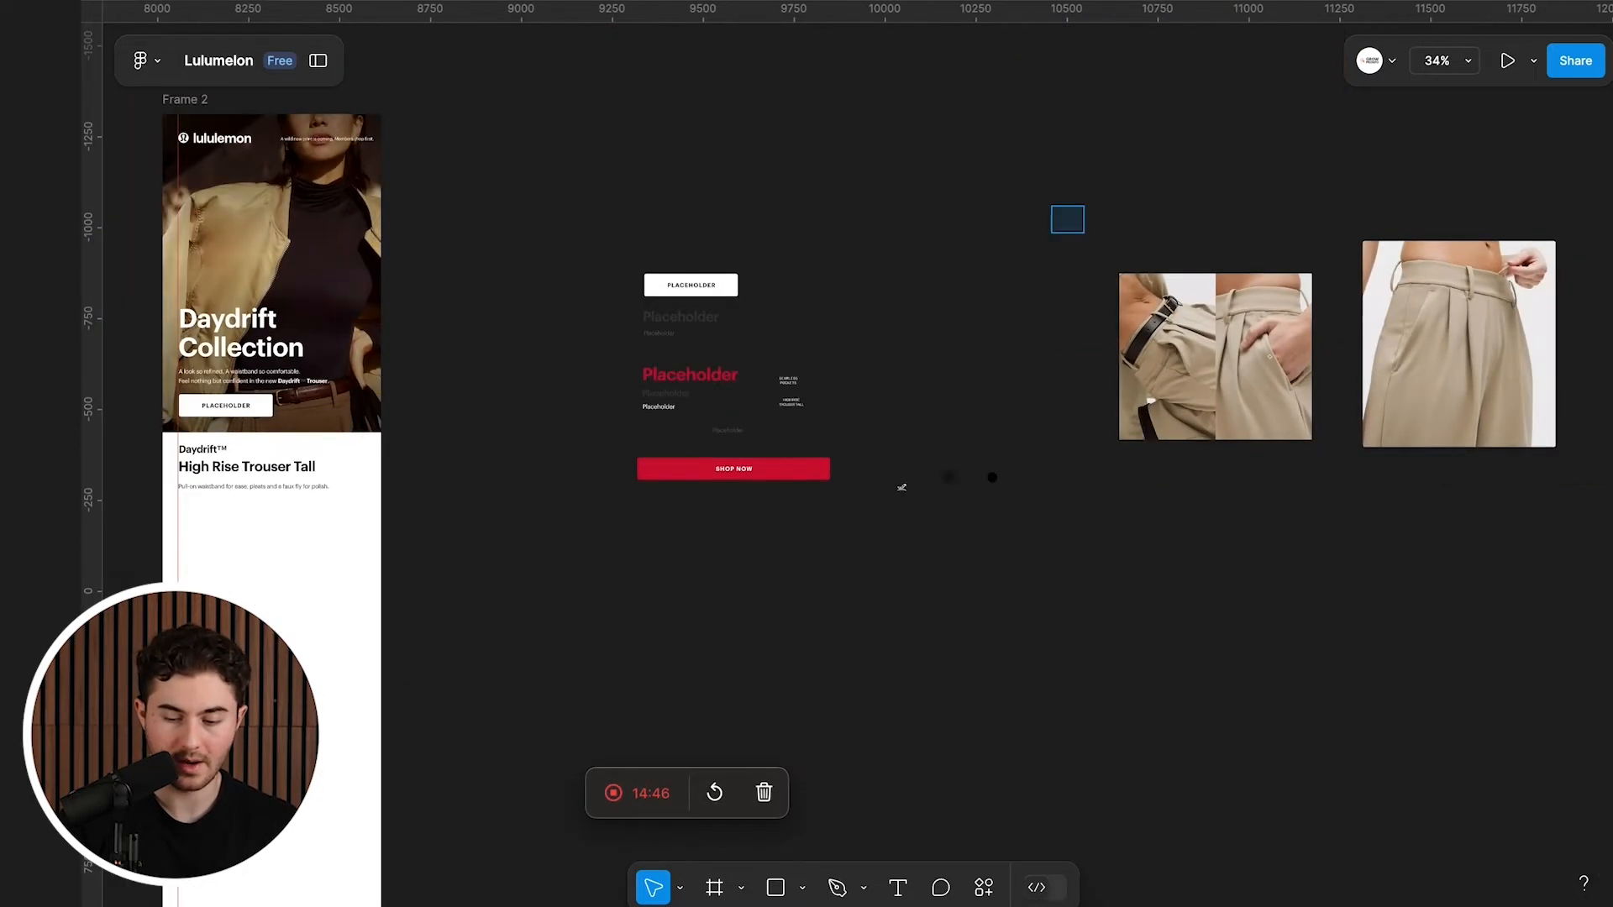
Step: Move the two side-by-side trouser photos into Frame 2 below the description, aligned to the guide at Y 1065
left_click_drag(1083, 233, 1313, 446)
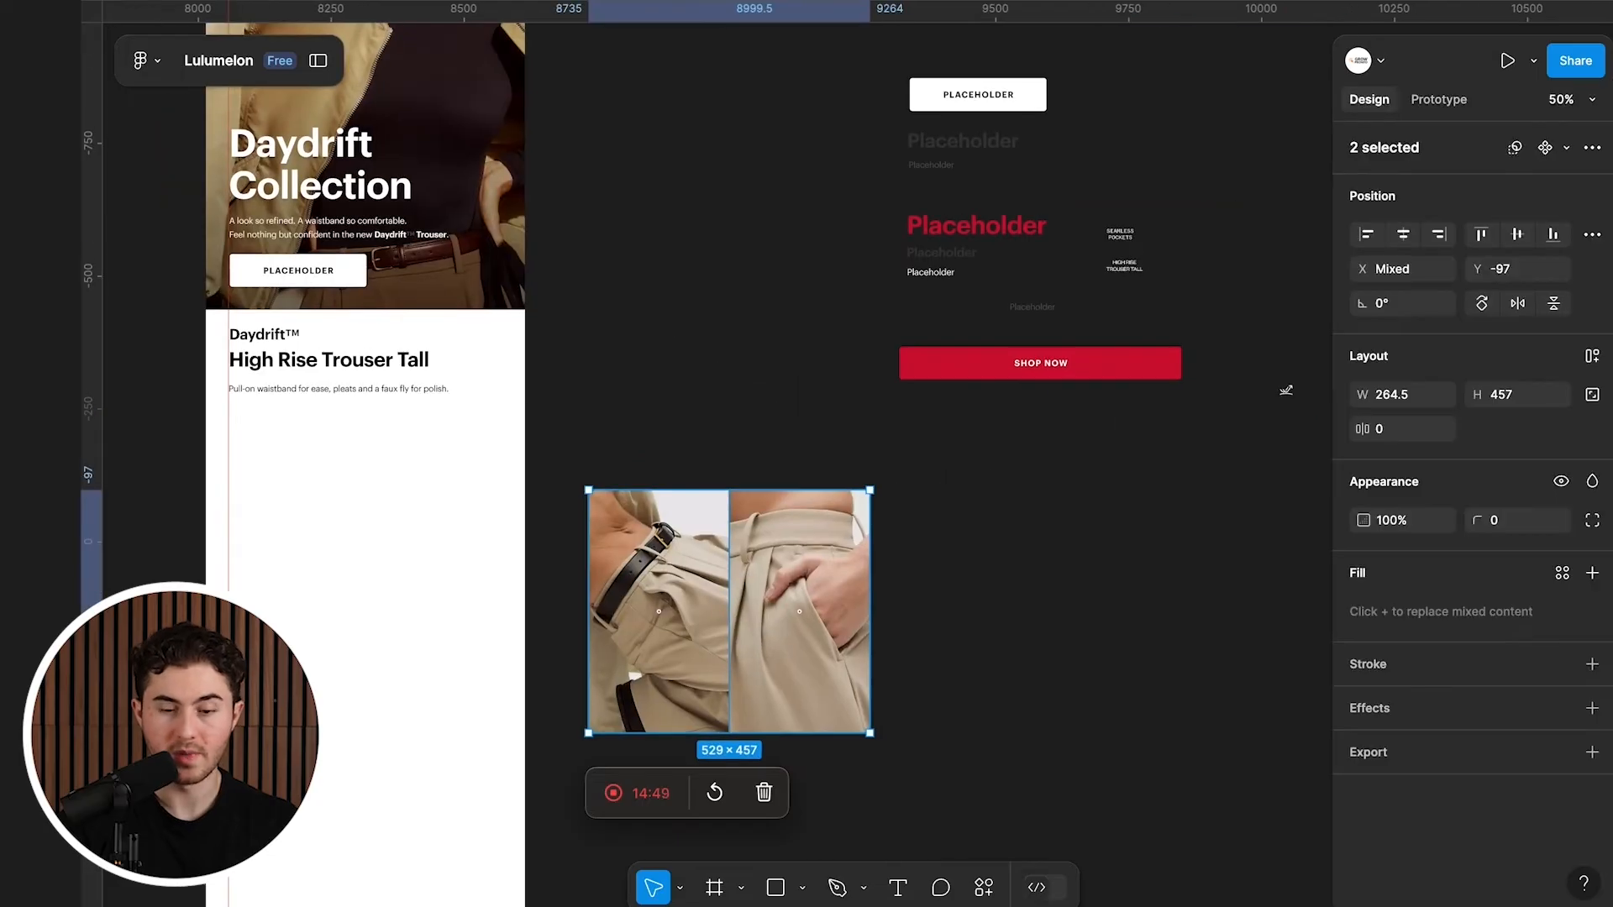
left_click_drag(730, 611, 369, 532)
scroll(1286, 390, "left", 5)
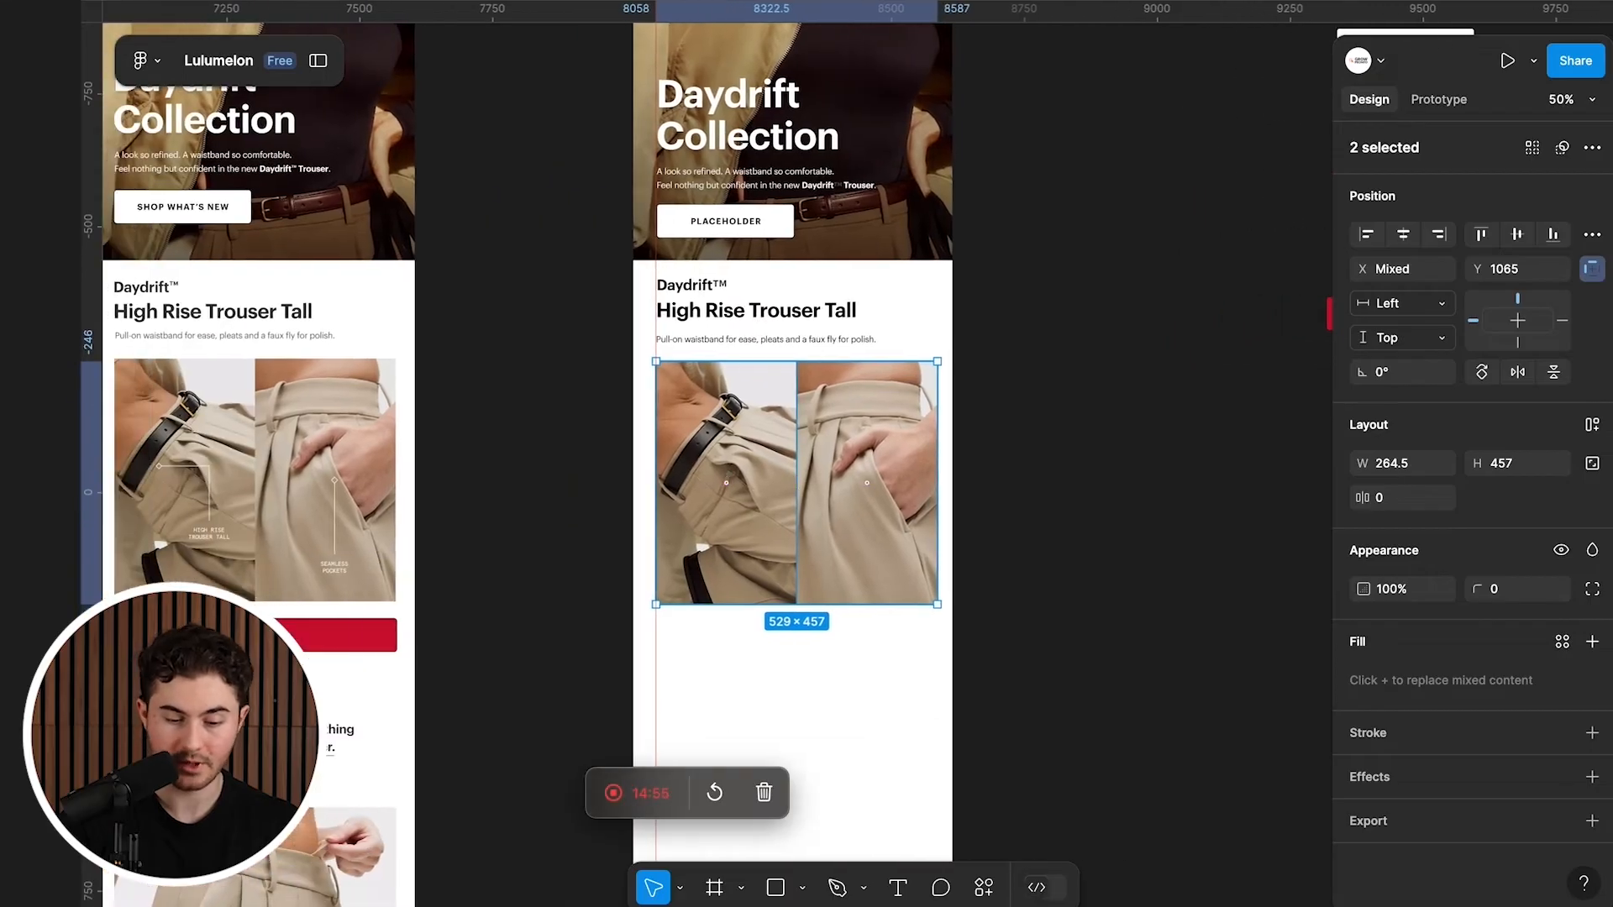
Step: Draw a rectangle about 633 × 85 on the empty canvas beside Frame 2 as the button base
key("Escape")
scroll(873, 471, "left", 2)
scroll(874, 470, "right", 3)
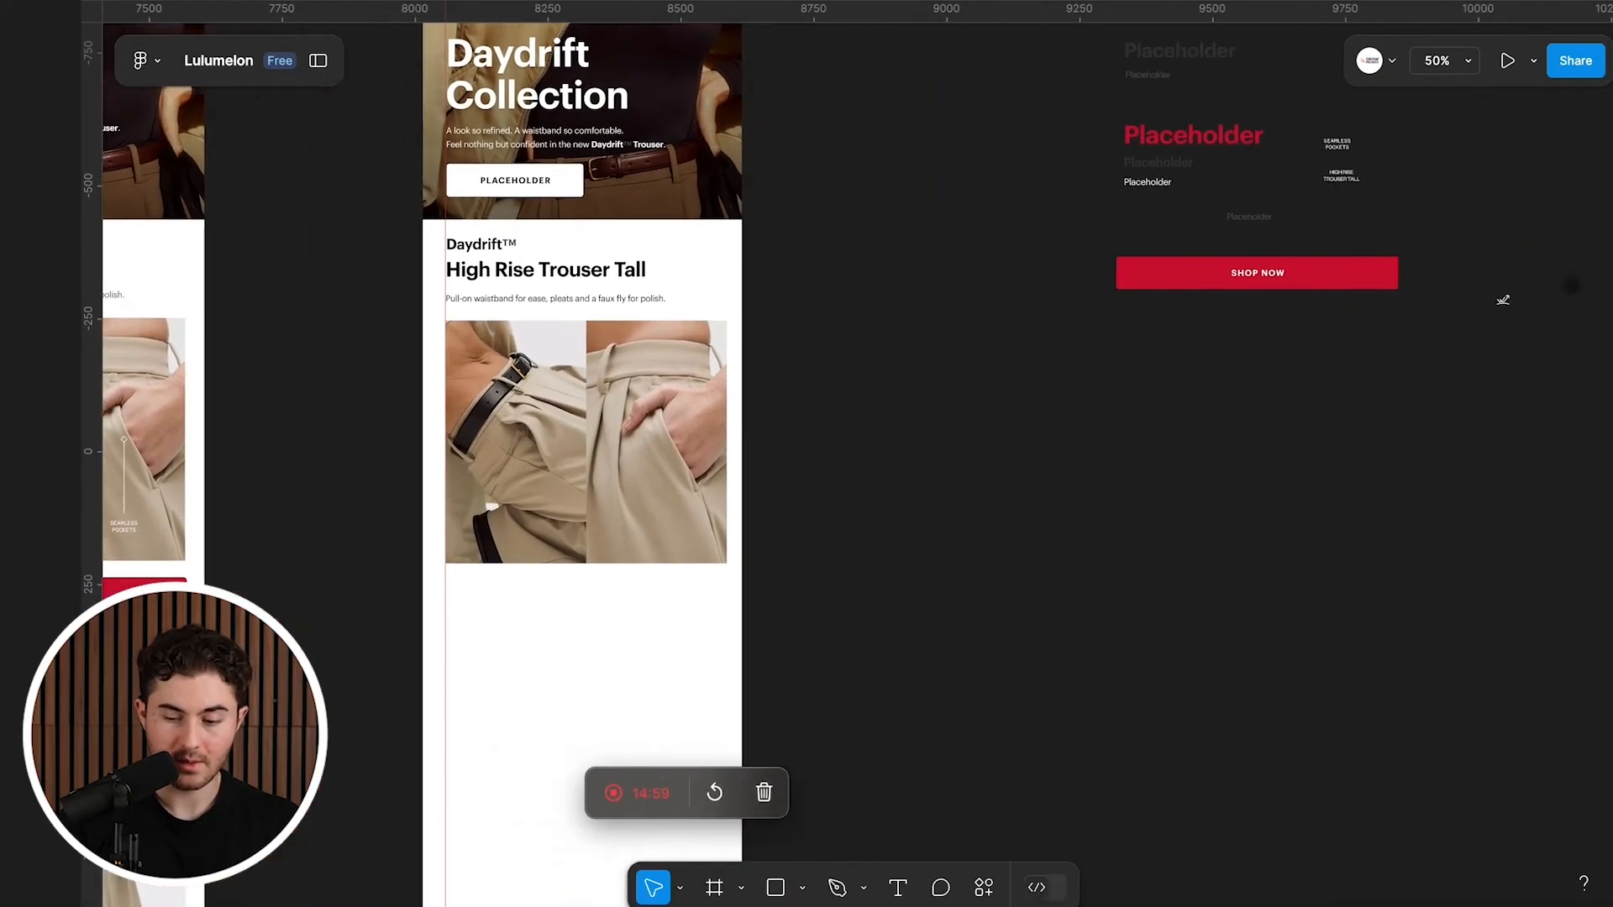
scroll(606, 654, "up", 3)
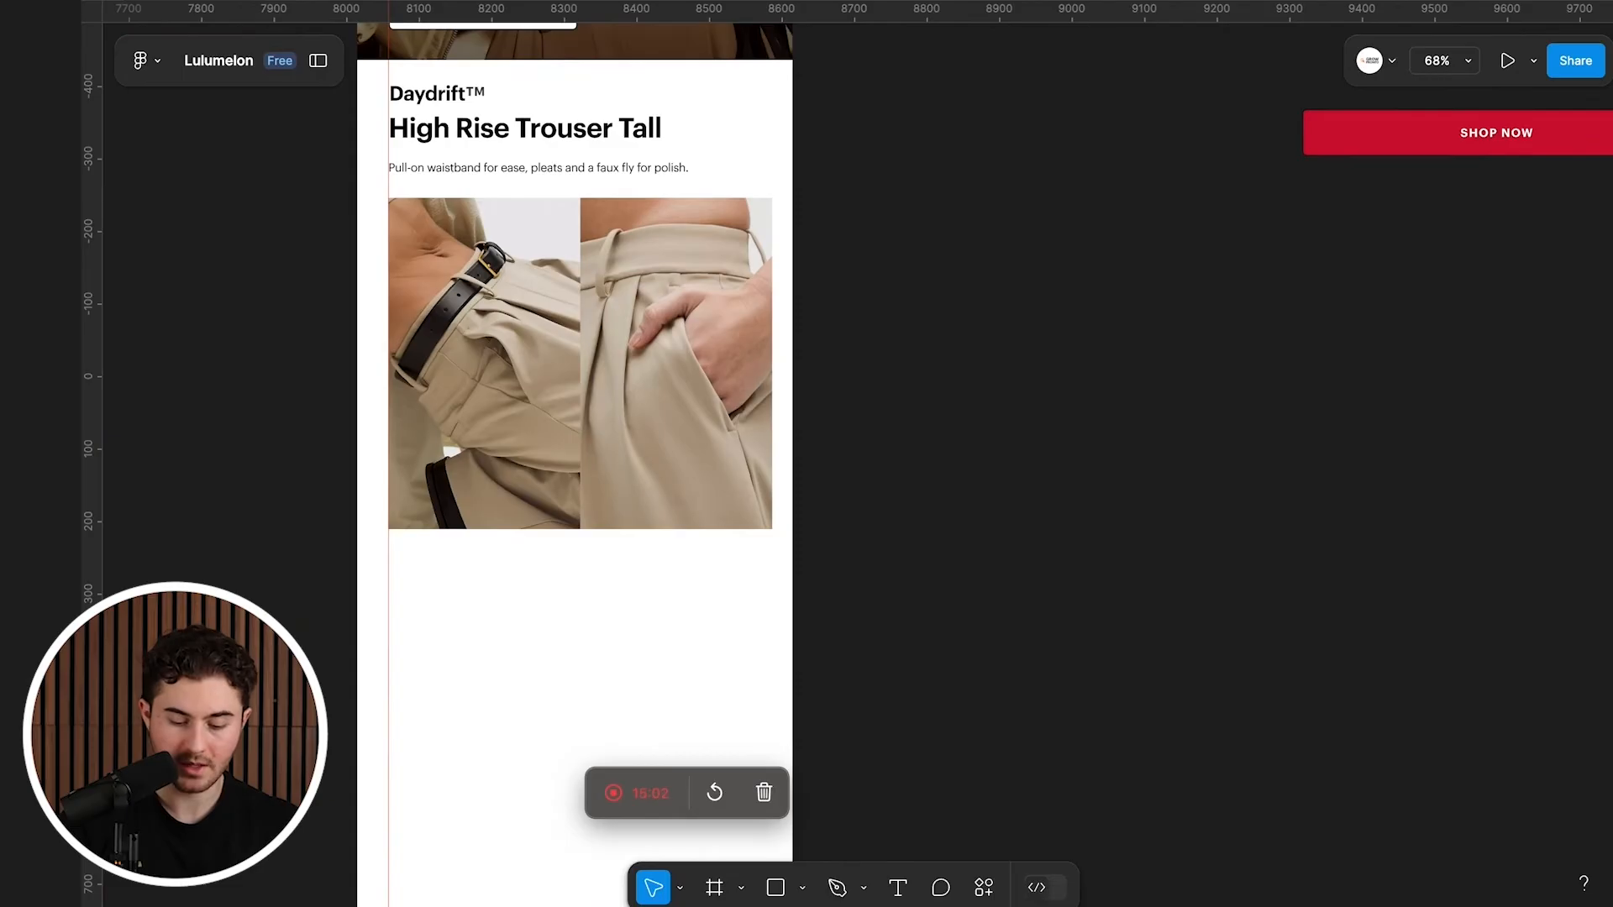
key("r")
left_click_drag(861, 452, 1321, 513)
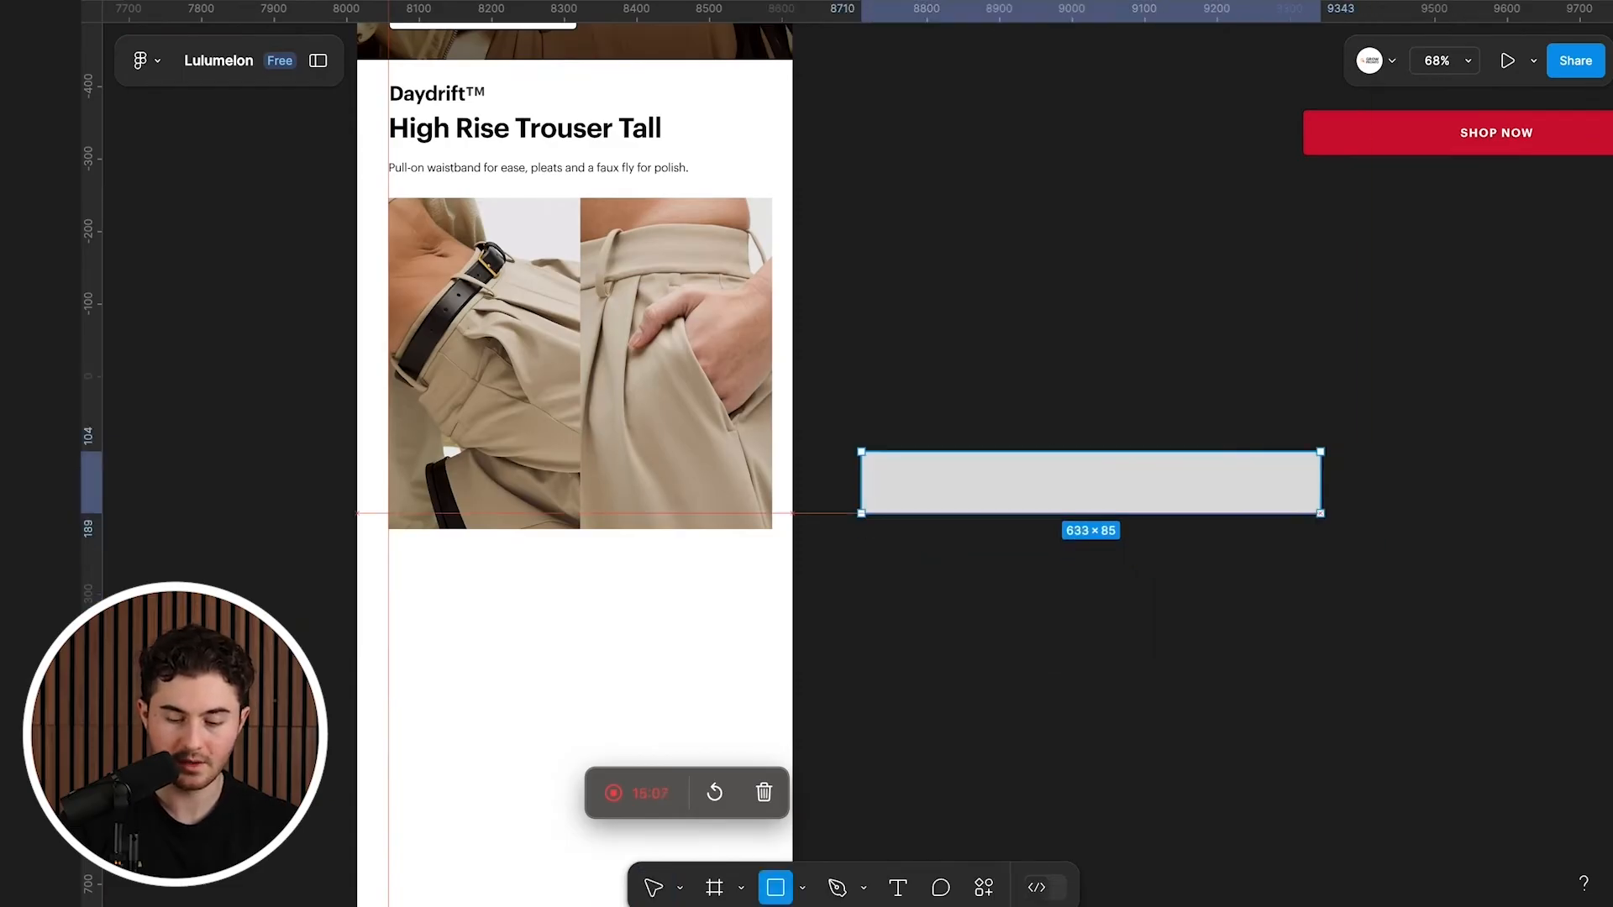
left_click_drag(1321, 513, 1321, 514)
scroll(1176, 483, "up", 3)
scroll(924, 479, "down", 3)
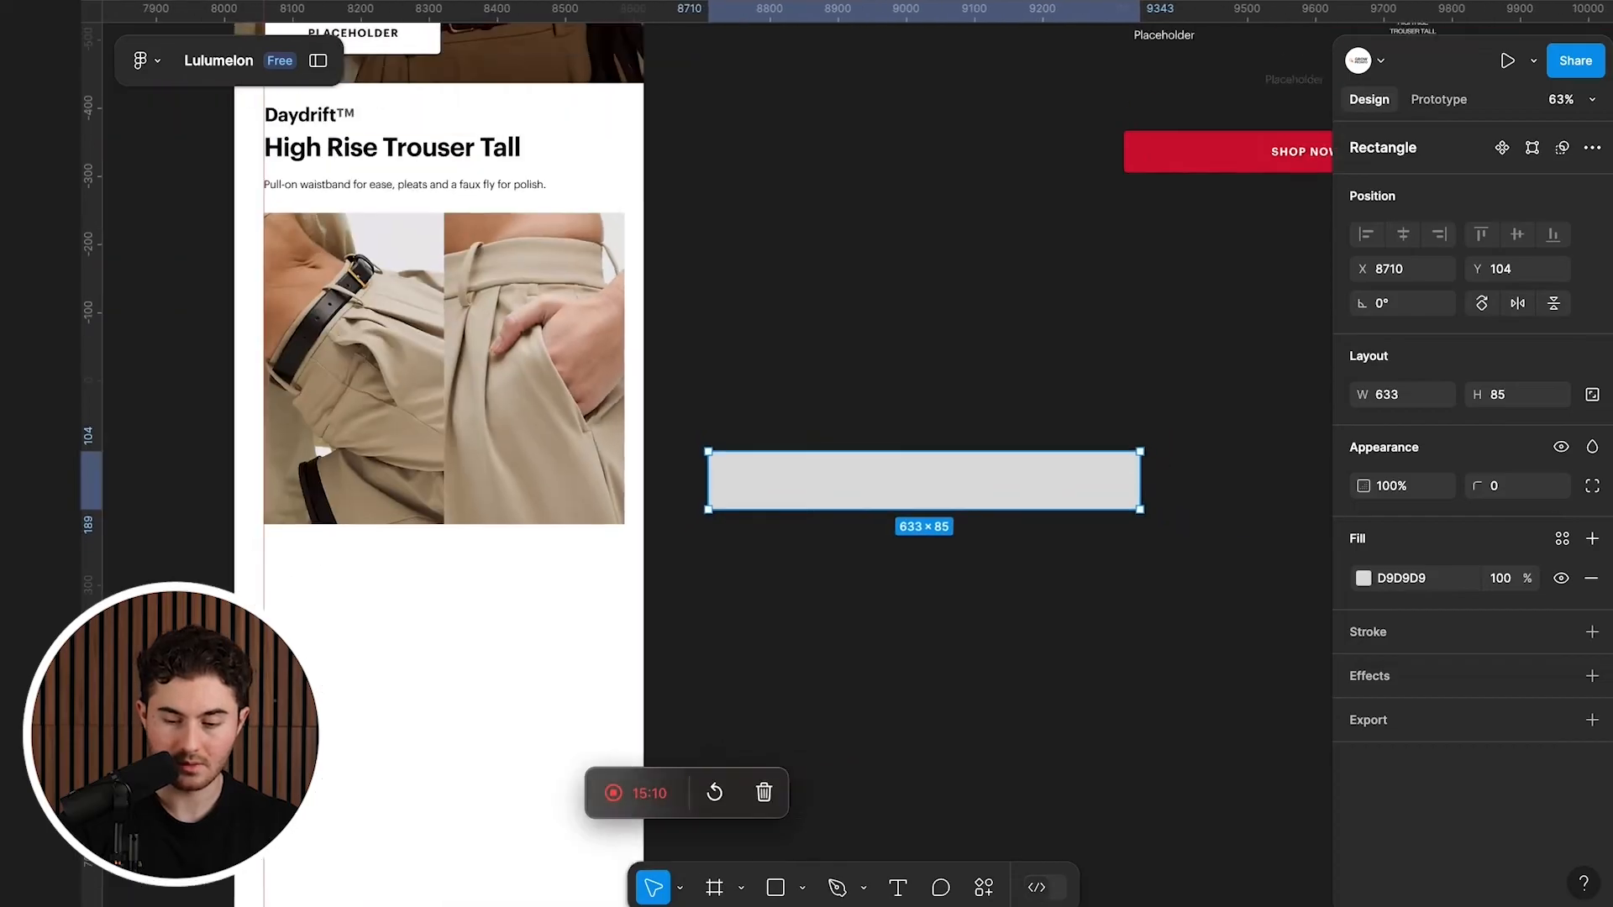
Step: Place a copy of the red SHOP NOW reference button directly above the grey rectangle, with their left edges aligned
scroll(924, 479, "up", 3)
left_click_drag(1084, 276, 668, 539)
key("ctrl+z")
left_click_drag(935, 278, 780, 541)
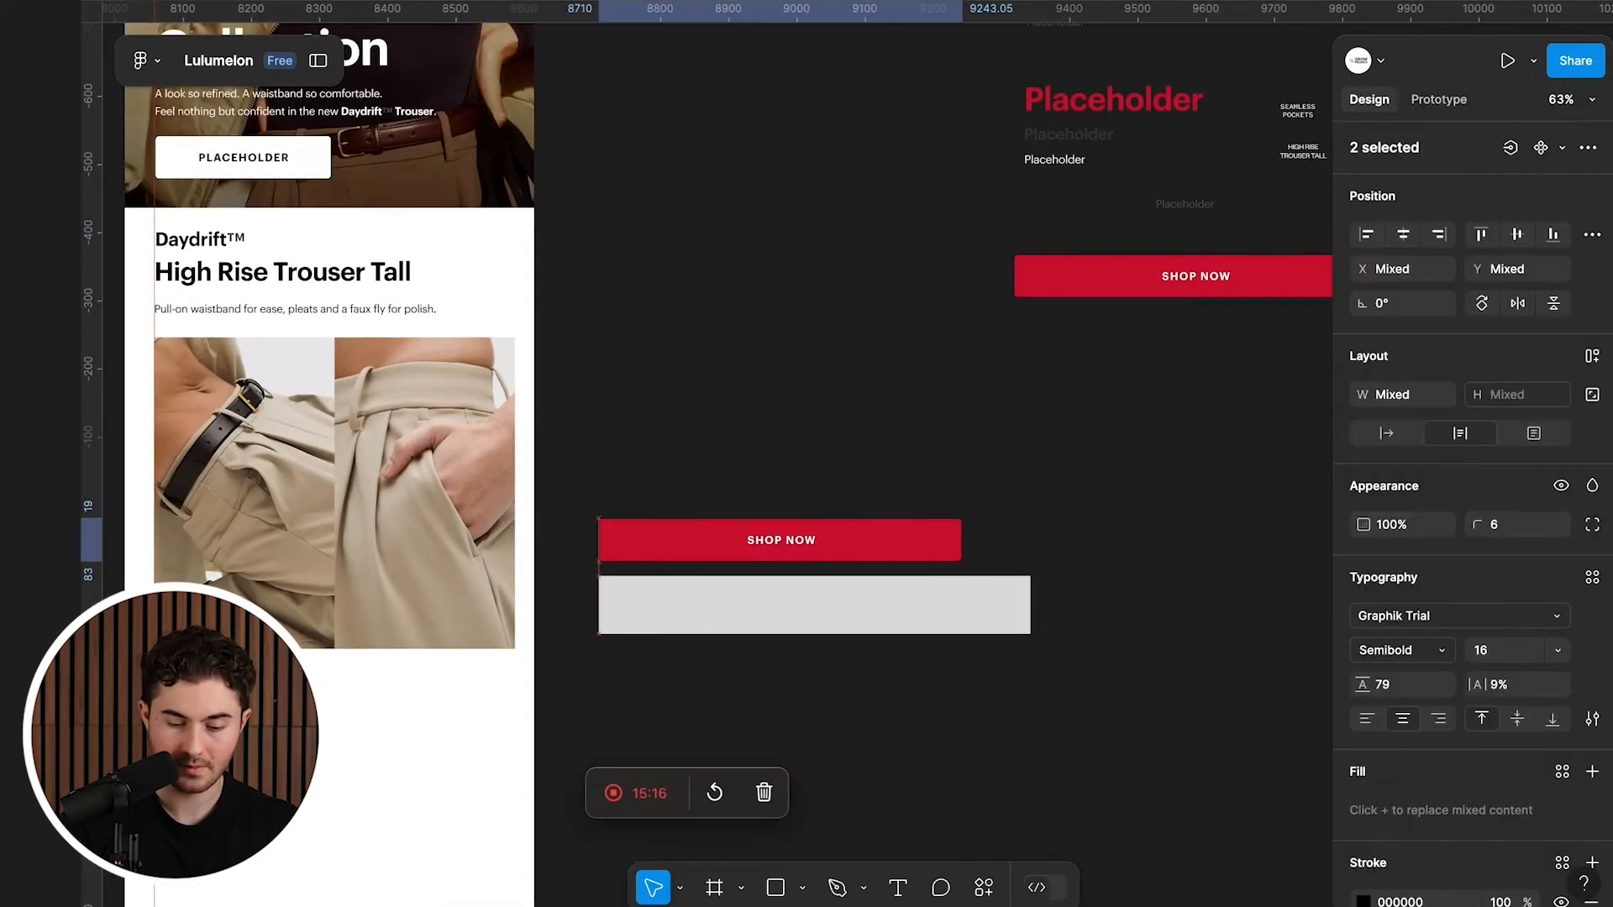
key("Escape")
Step: Resize the grey rectangle to 533 × 62 to match the reference button and set its corner radius to 5
scroll(695, 697, "up", 3)
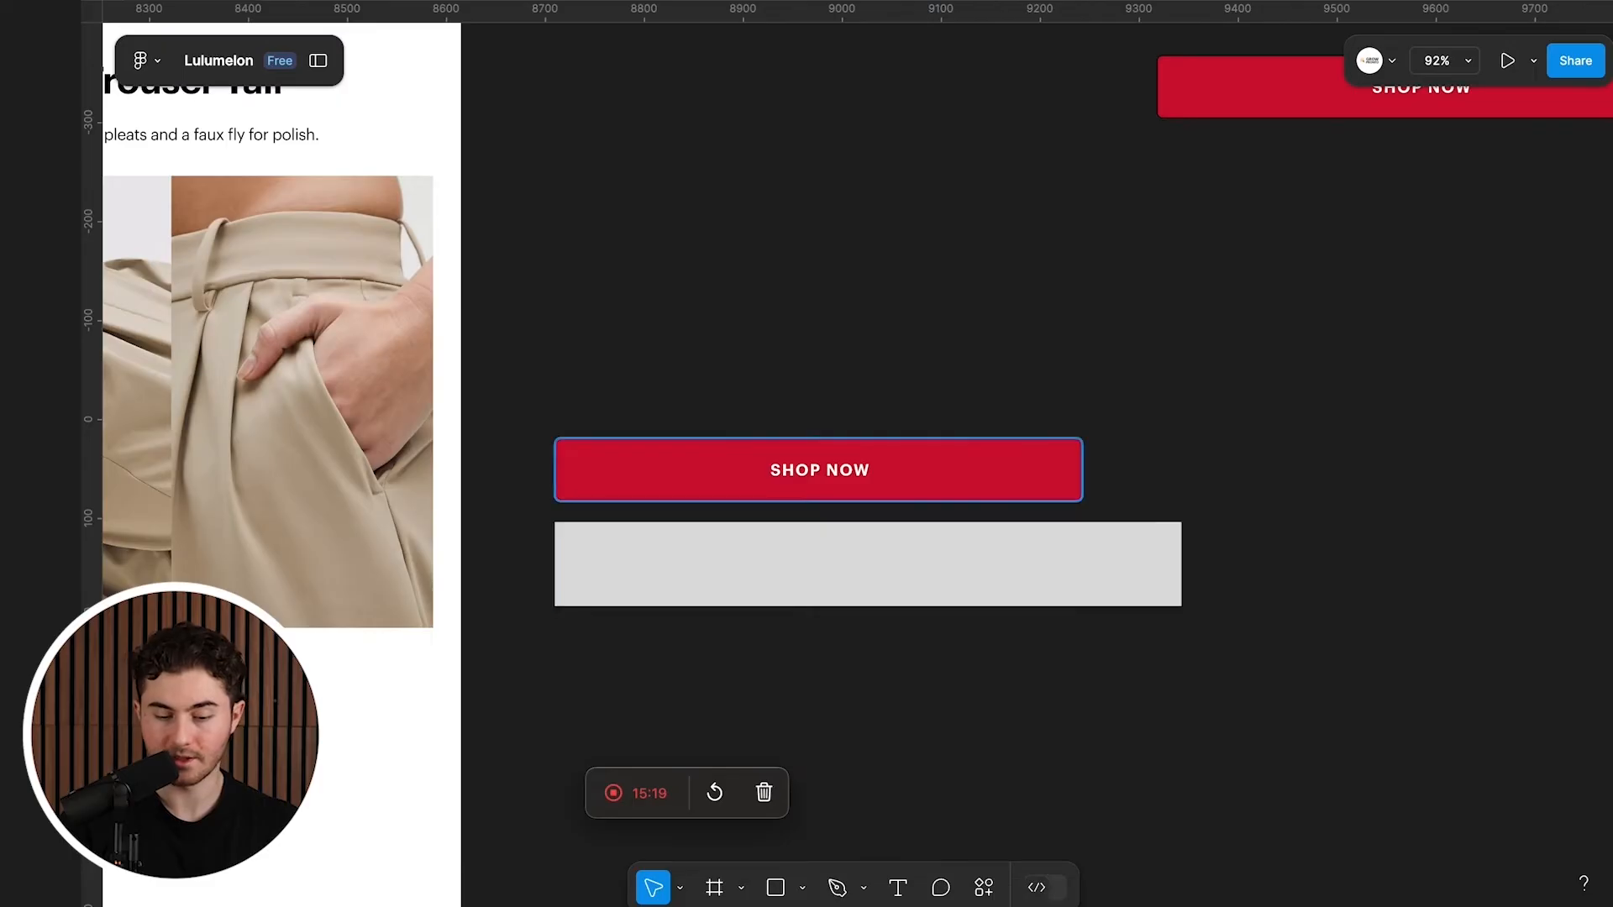
left_click(1176, 601)
left_click_drag(1181, 606, 1082, 584)
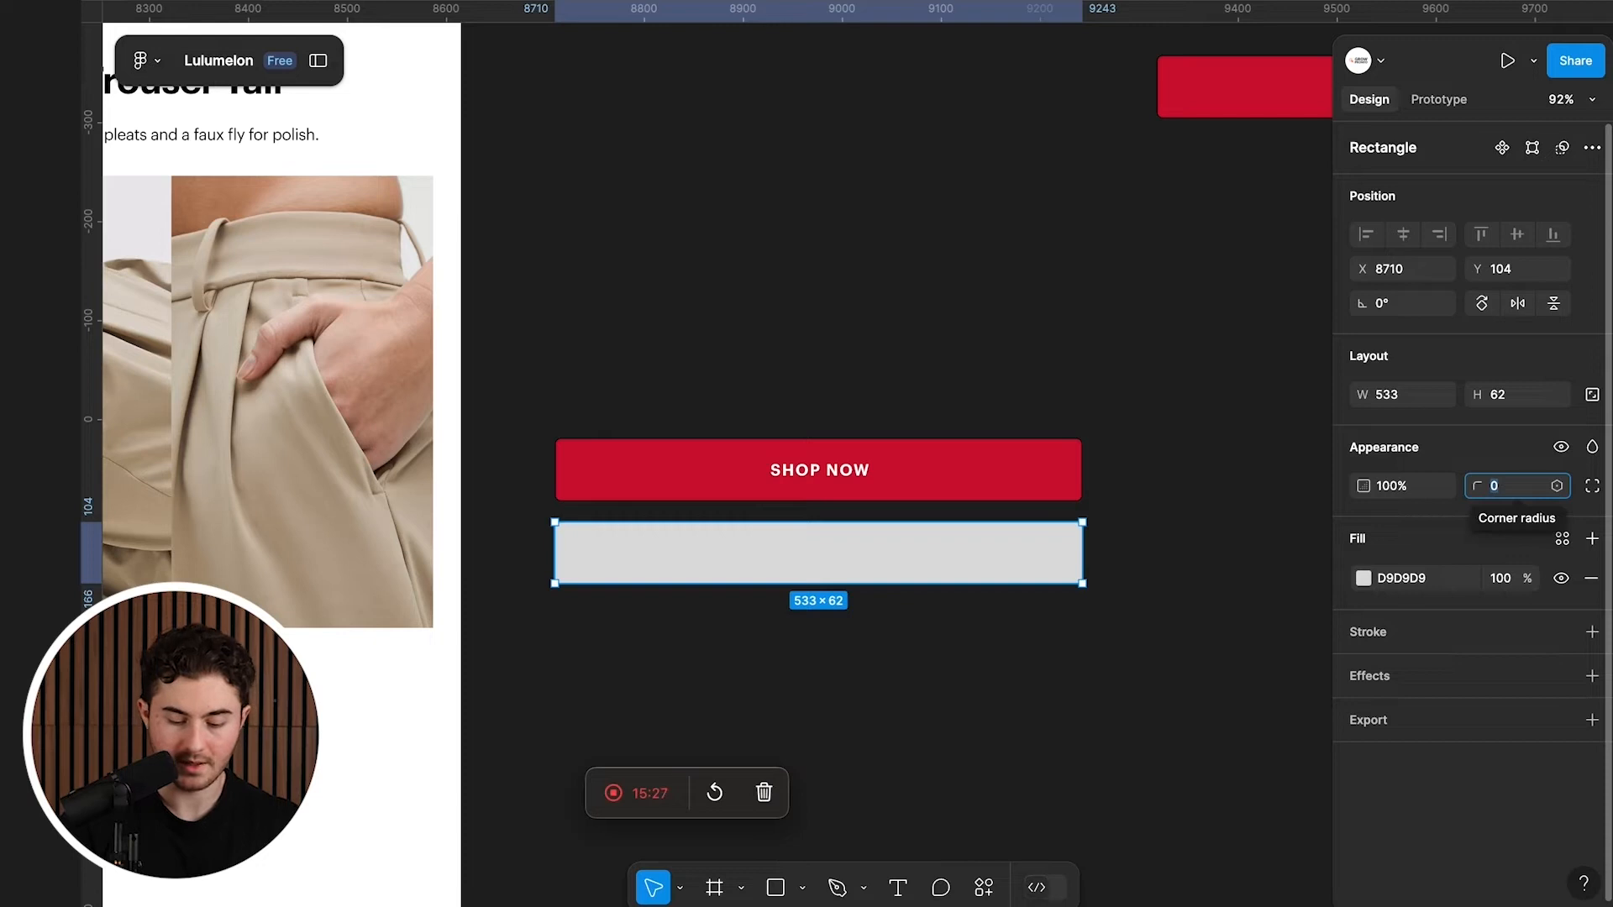
type("5")
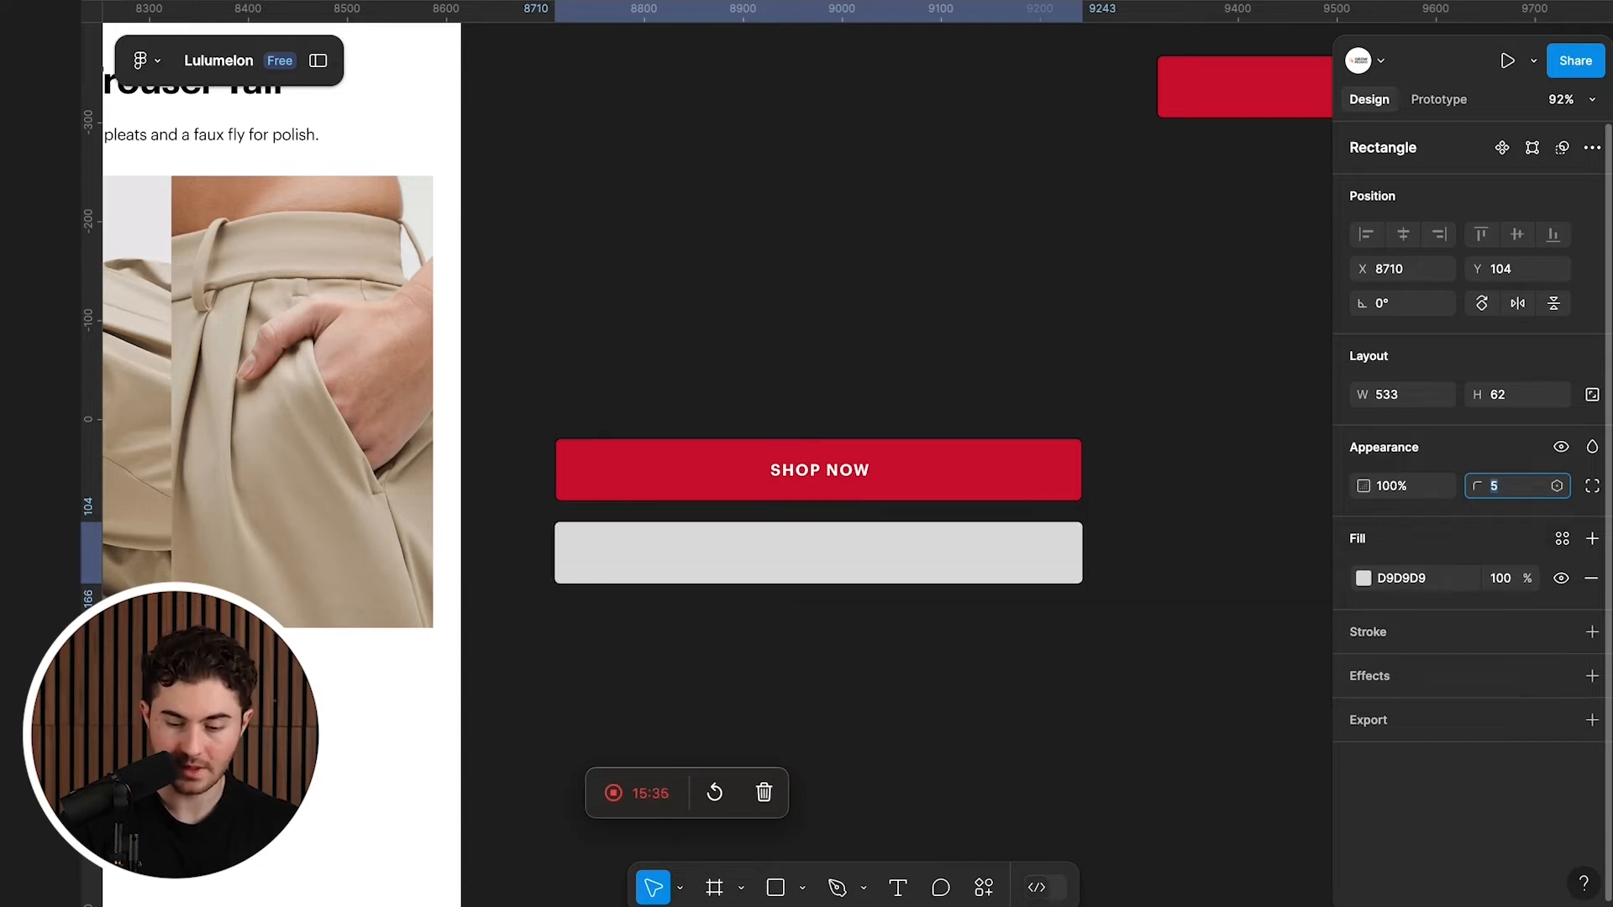
key("Escape")
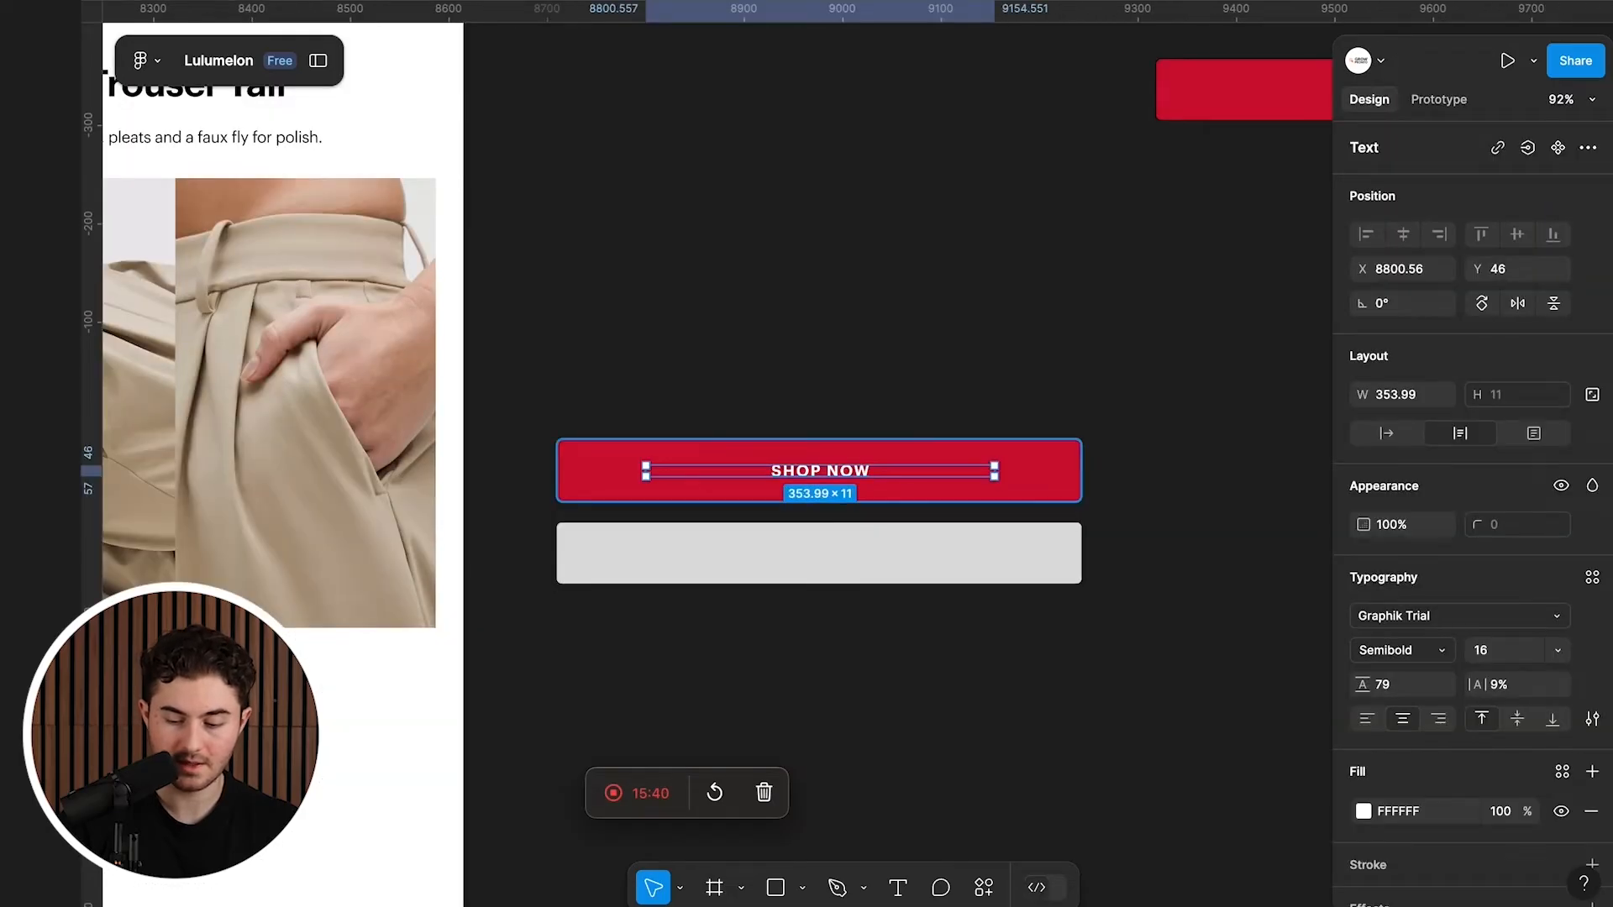
Step: Add the text "SHOP NOW" in white Graphik Trial Semibold, size 16, centered on the grey rectangle
key("Escape")
key("t")
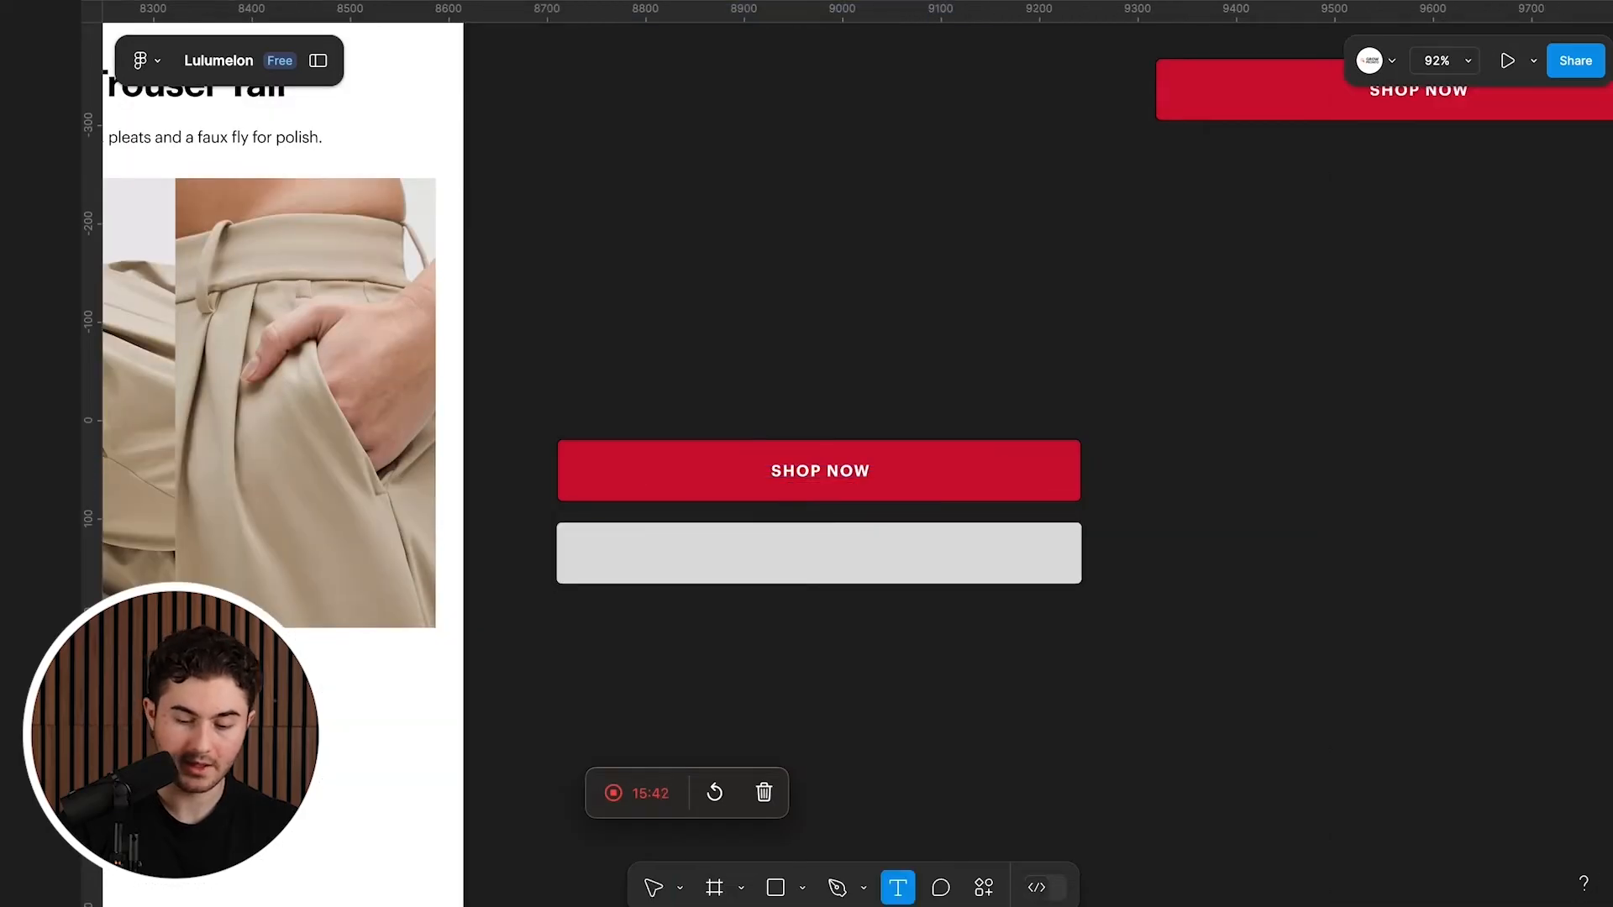
left_click(788, 552)
type("SHOP NOW")
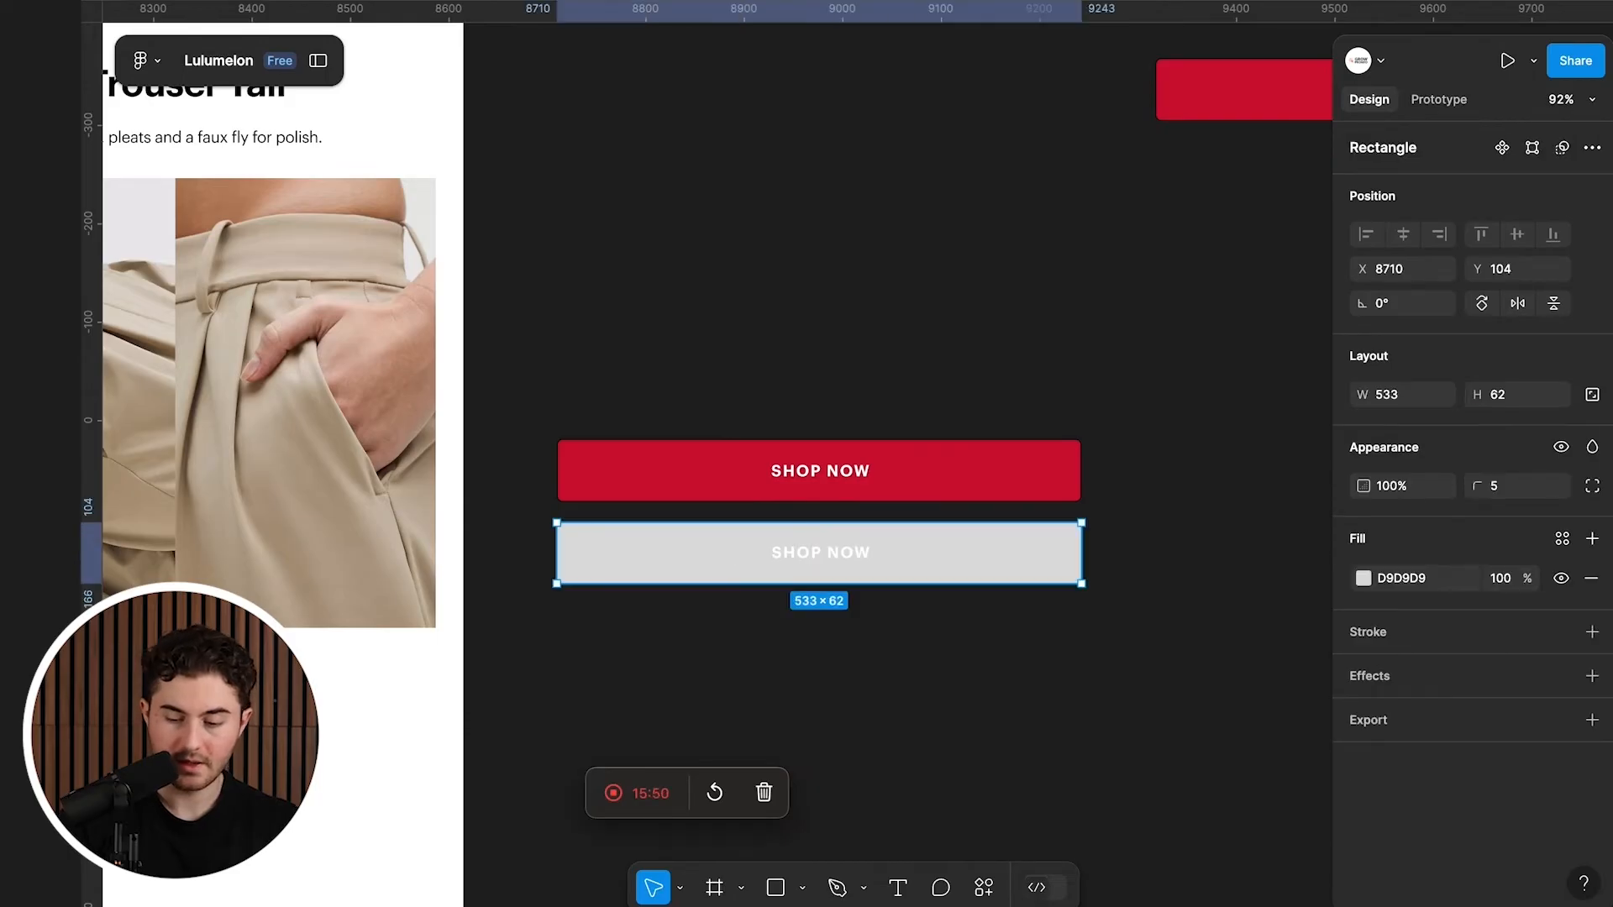
Step: Fill the grey rectangle with the red C8102E sampled from the reference button above it
left_click(1362, 578)
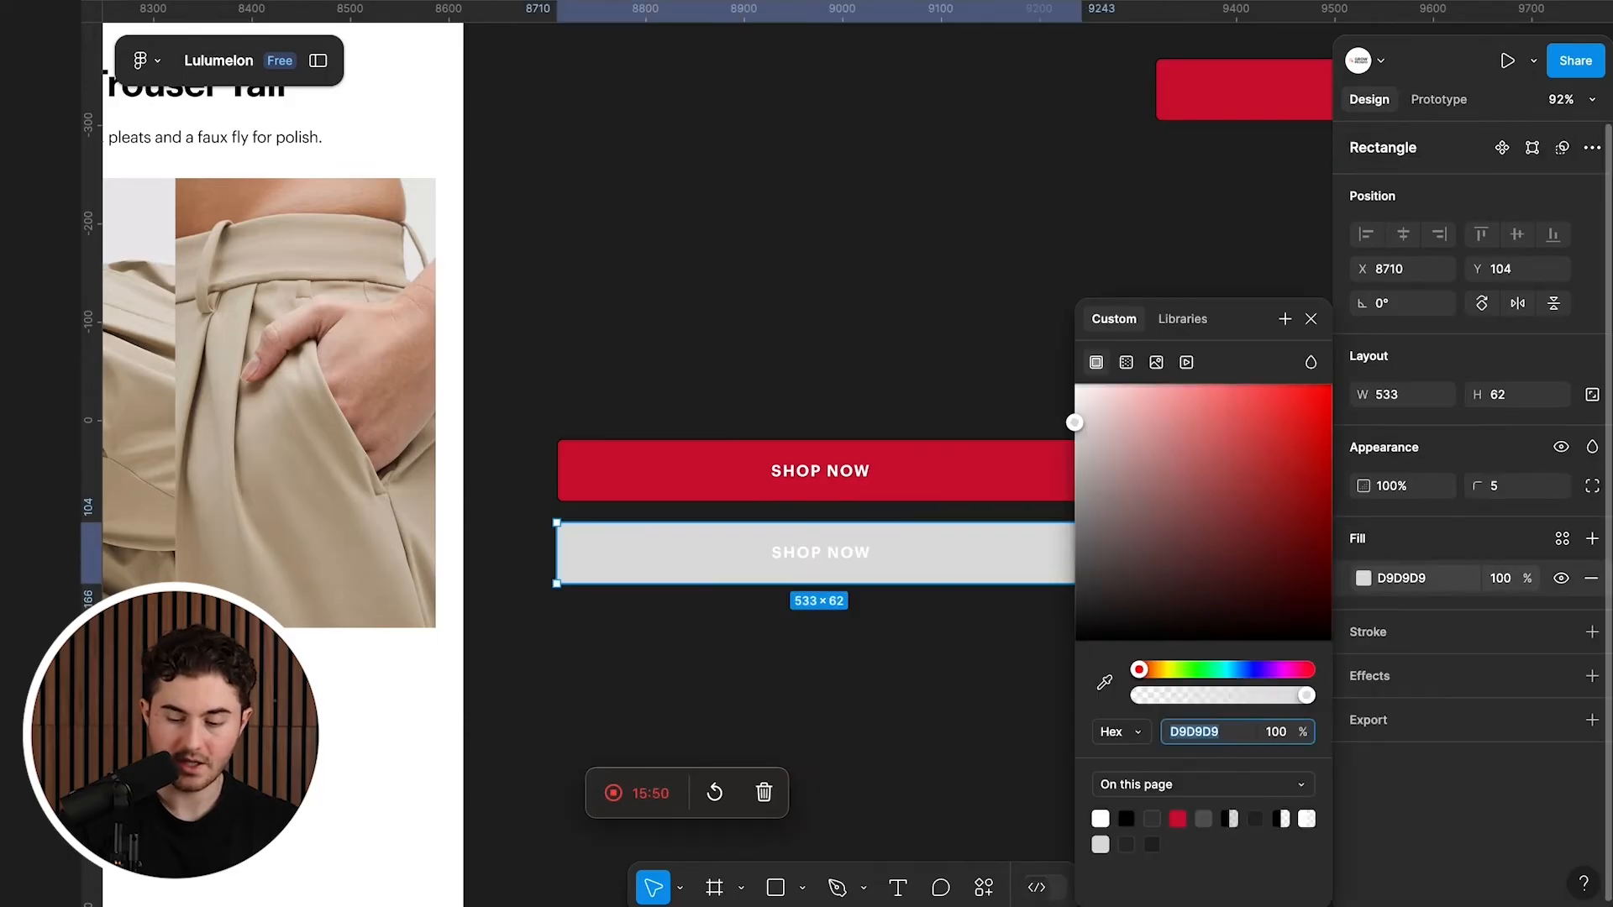
key("i")
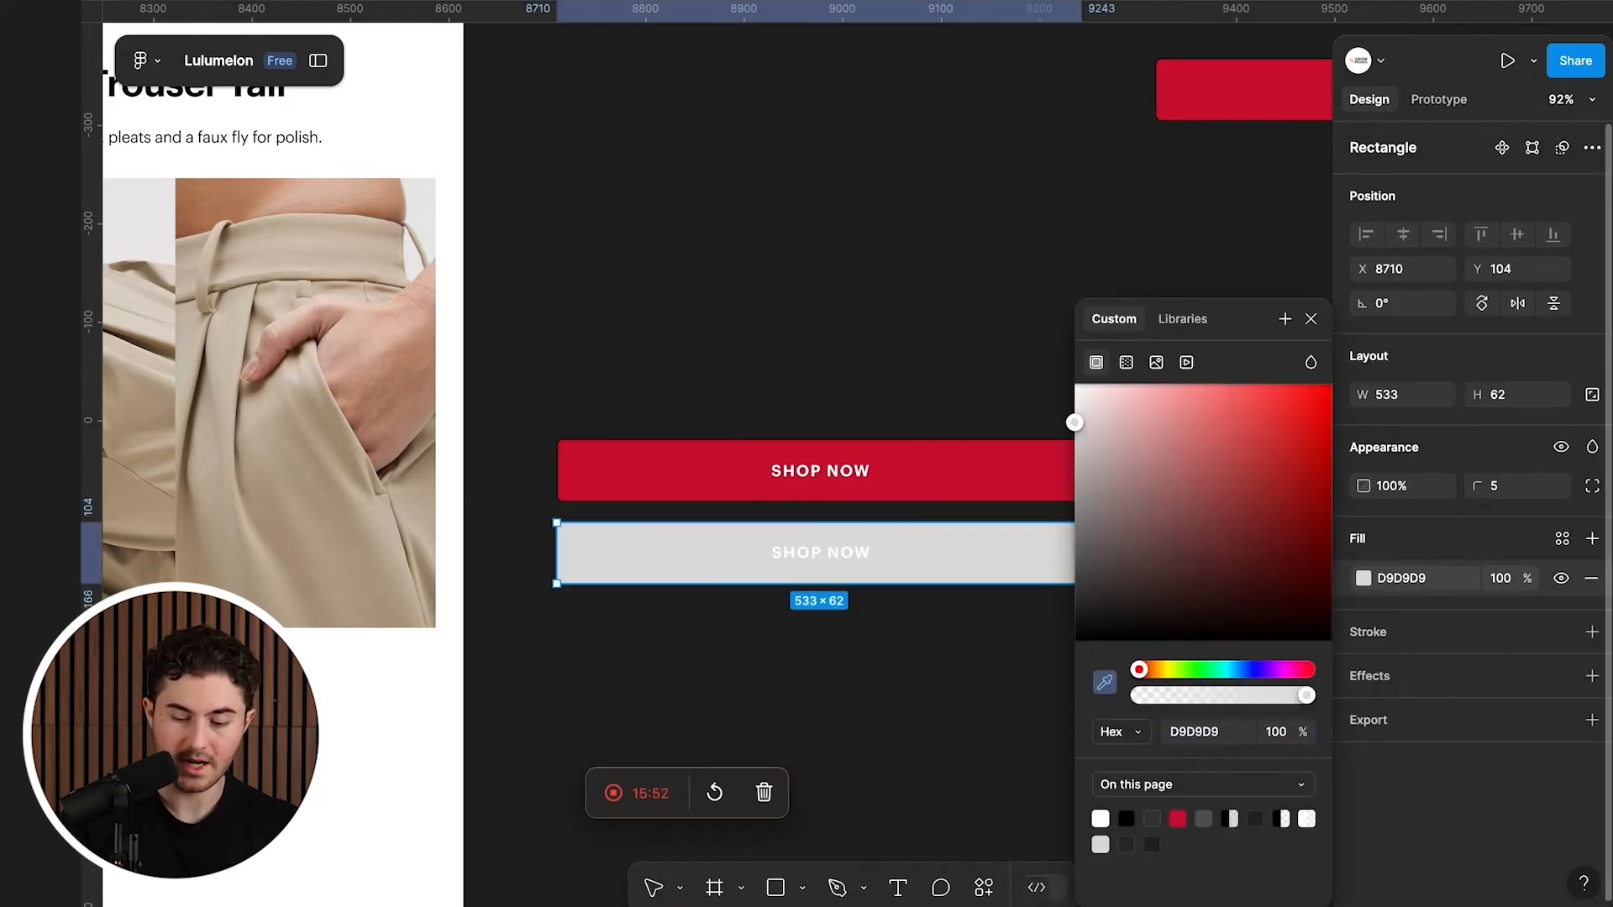
left_click(1012, 454)
key("Escape")
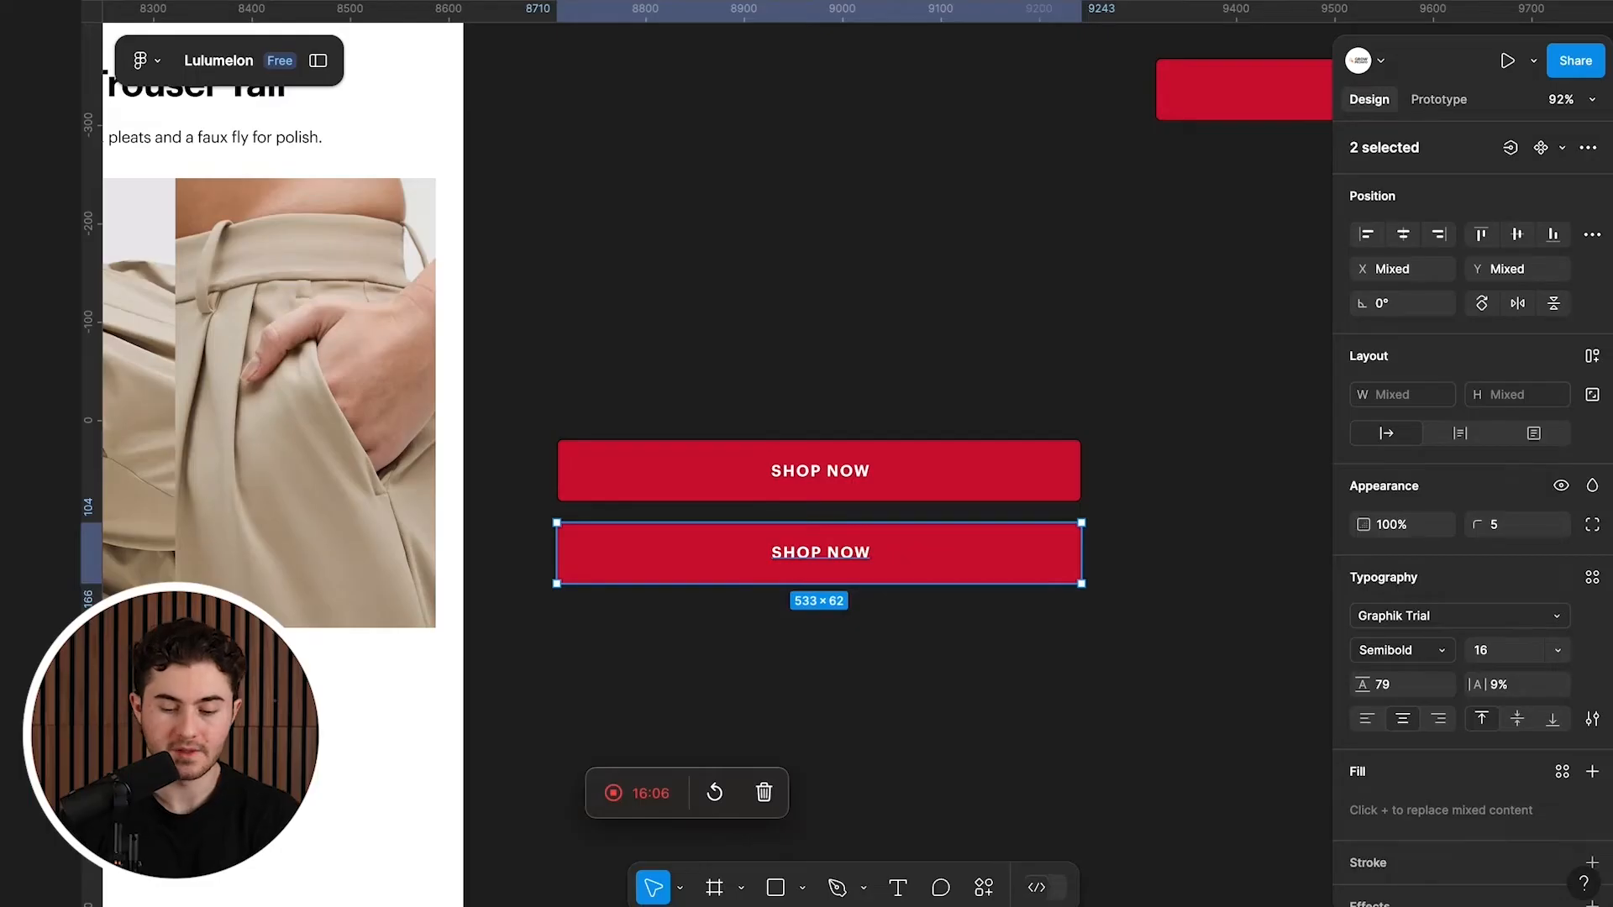
Step: Nudge the new SHOP NOW text down to Y 130 and group it with its red rectangle
key("Escape")
key("Down")
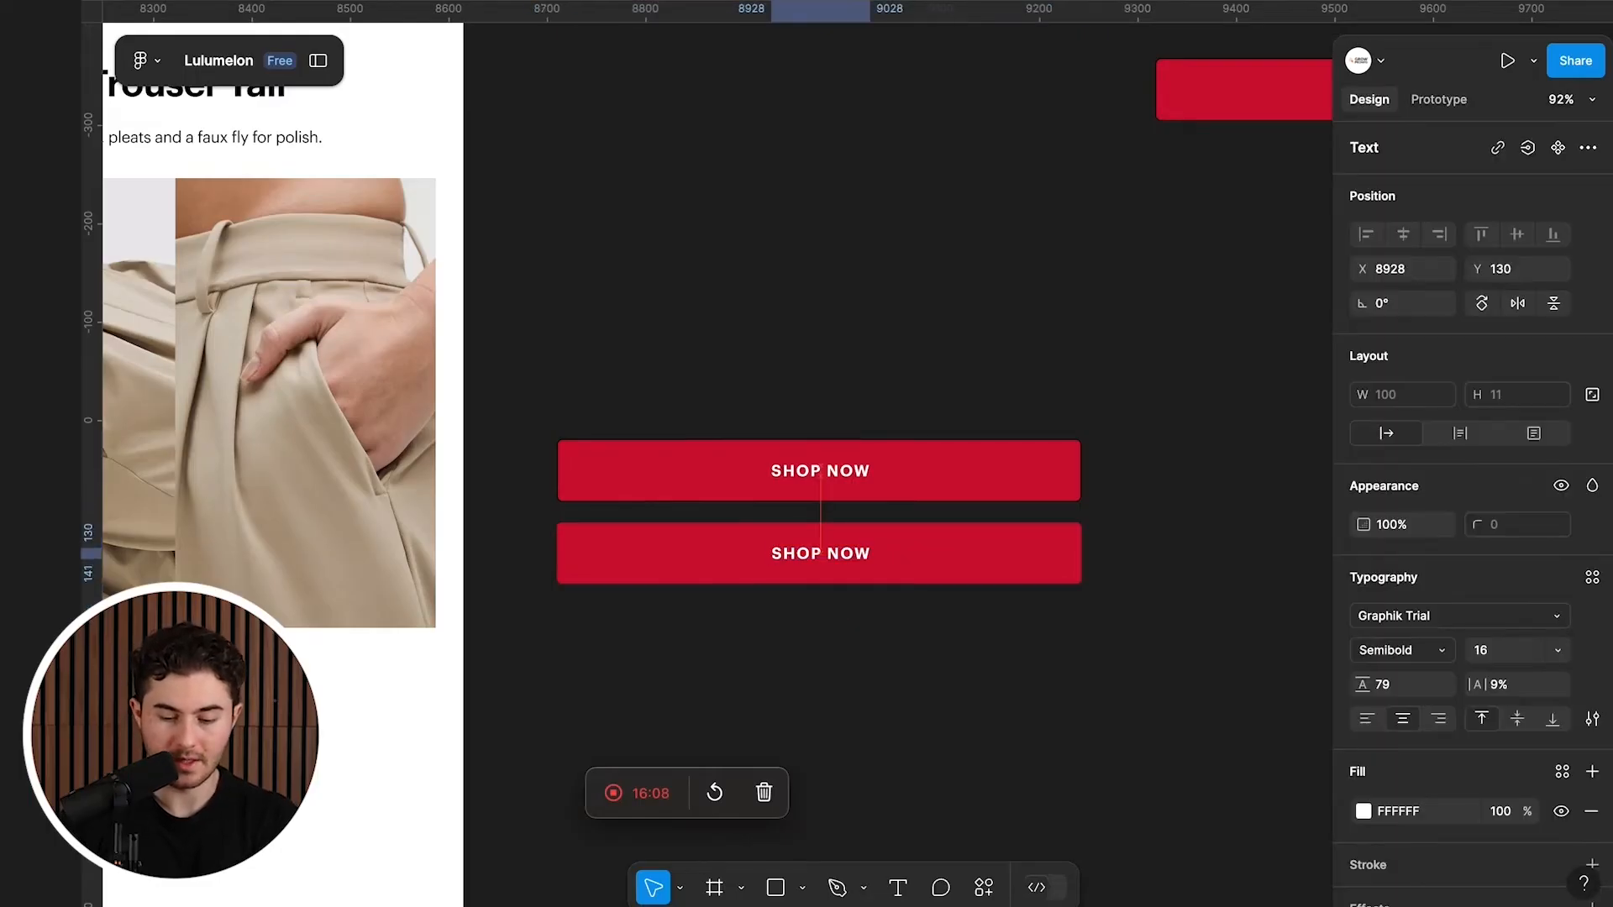
left_click_drag(890, 635, 815, 554)
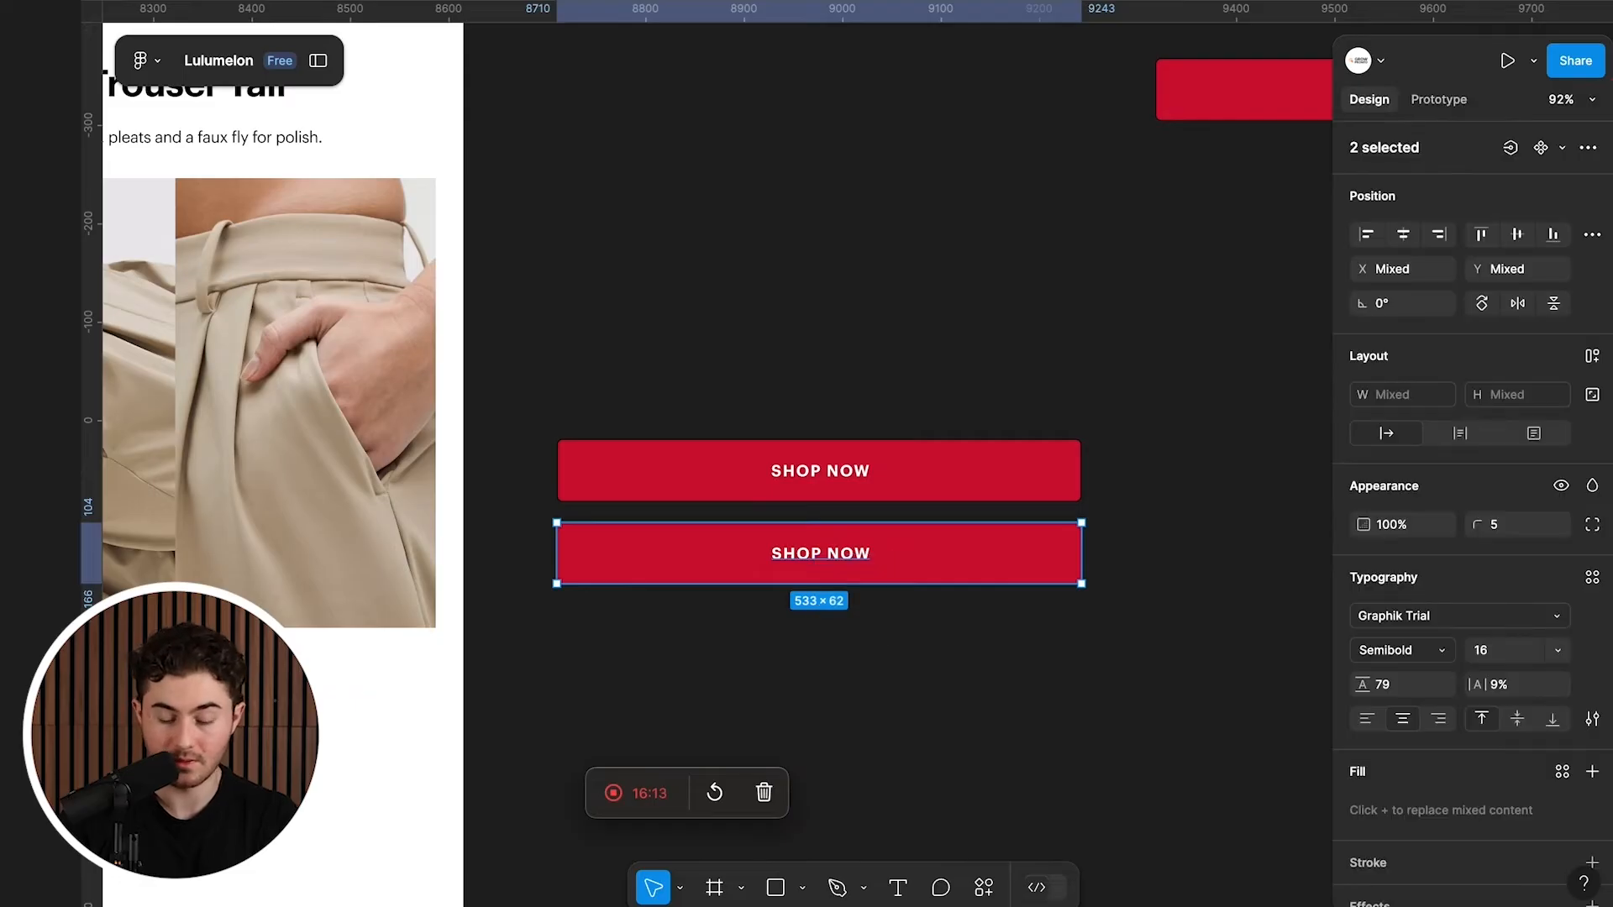
key("ctrl+g")
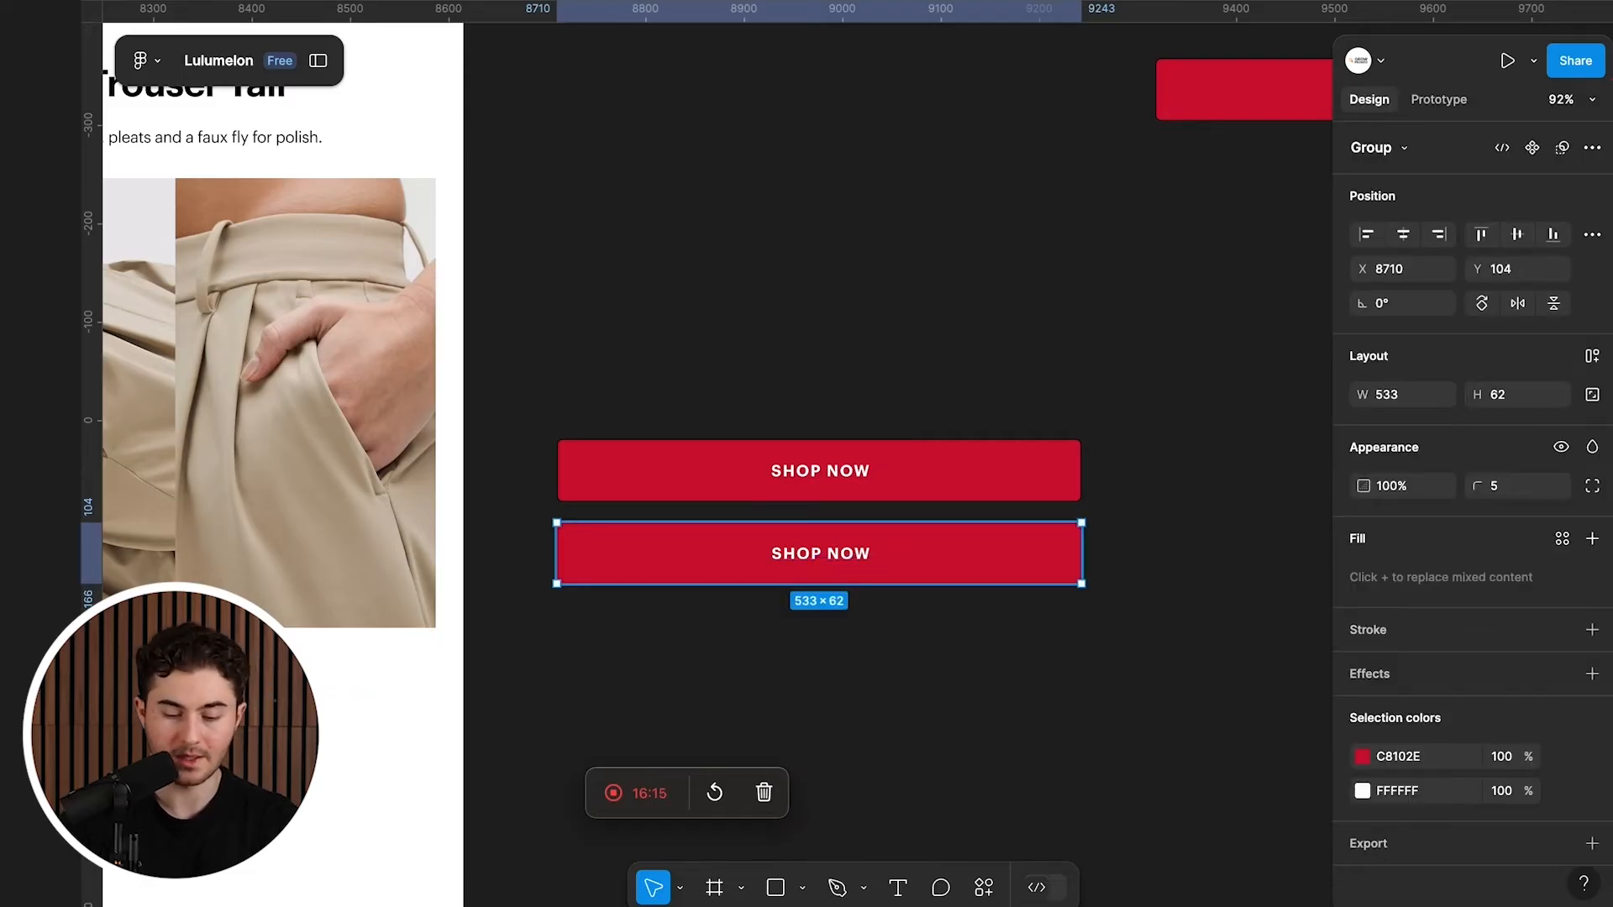
Step: Move the grouped SHOP NOW button into Frame 2 below the trouser photos, at X 39, Y 1546
left_click_drag(815, 554, 759, 707)
scroll(537, 731, "left", 7)
right_click(942, 707)
mouse_move(1048, 665)
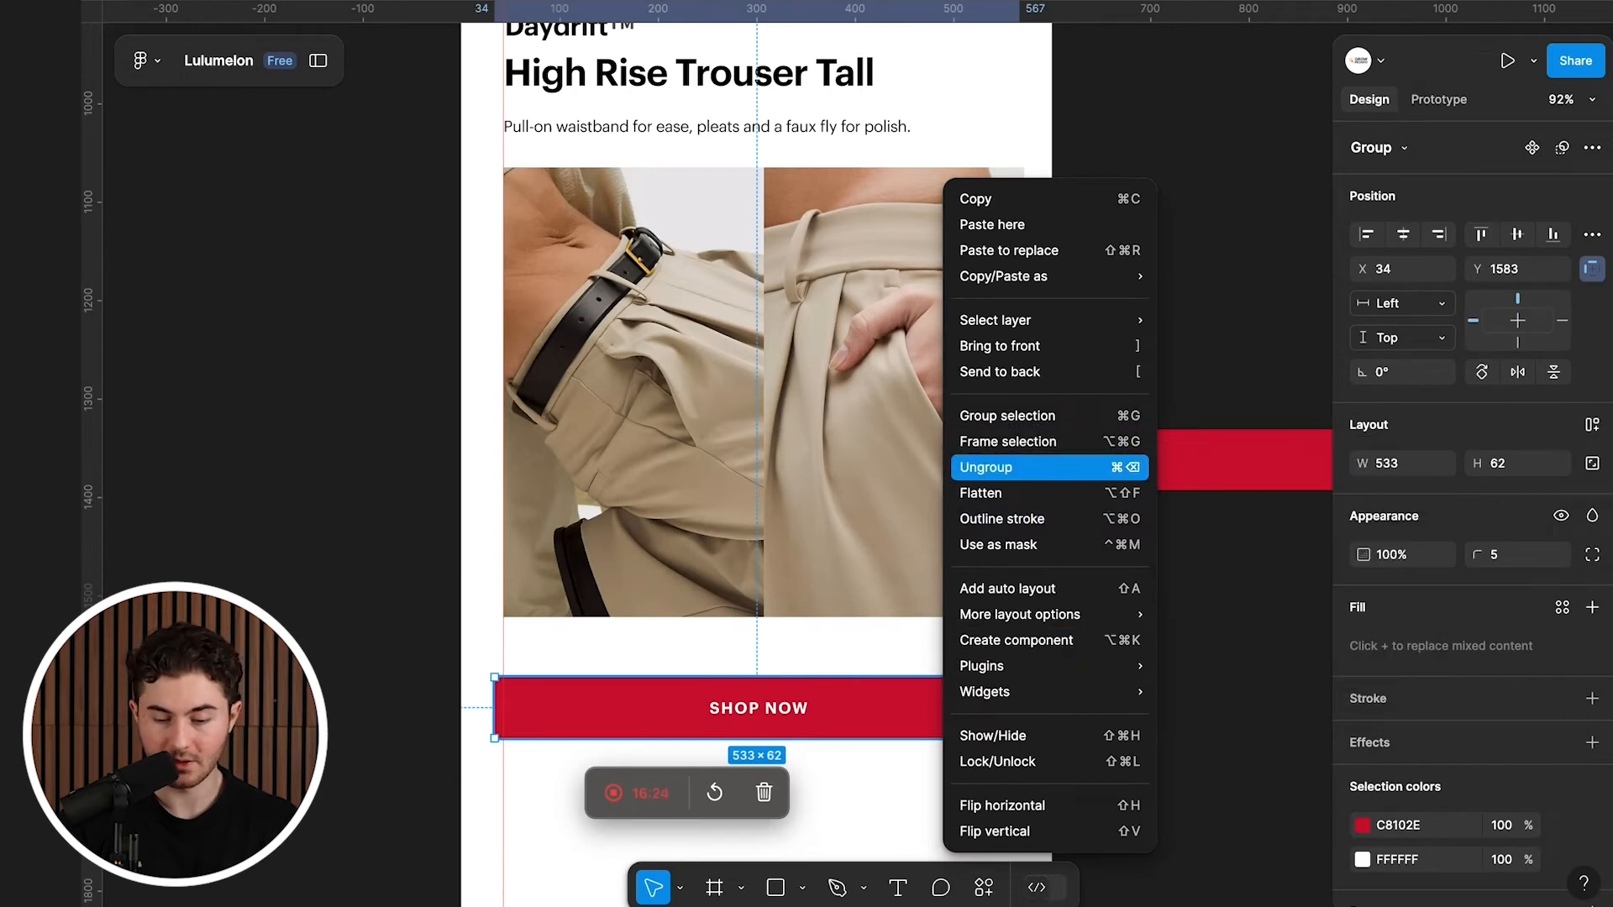
left_click(987, 467)
right_click(874, 707)
left_click(924, 468)
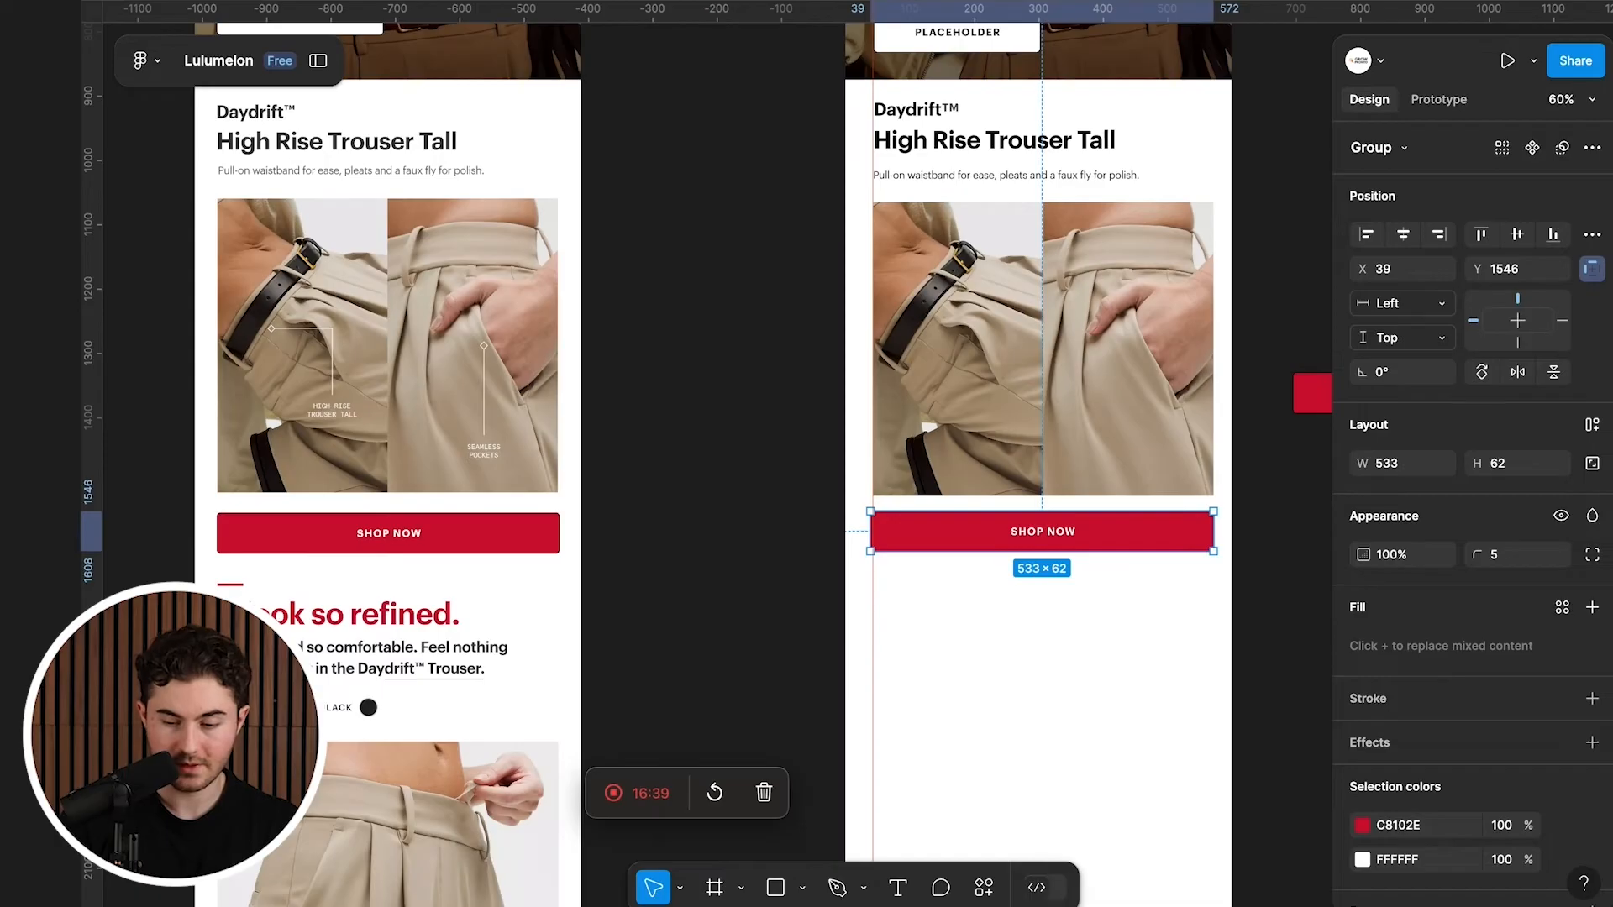
Step: Compare Frame 2's product section with the reference, examining the button spacing and the callout lines and labels on the photos
scroll(806, 453, "up", 5)
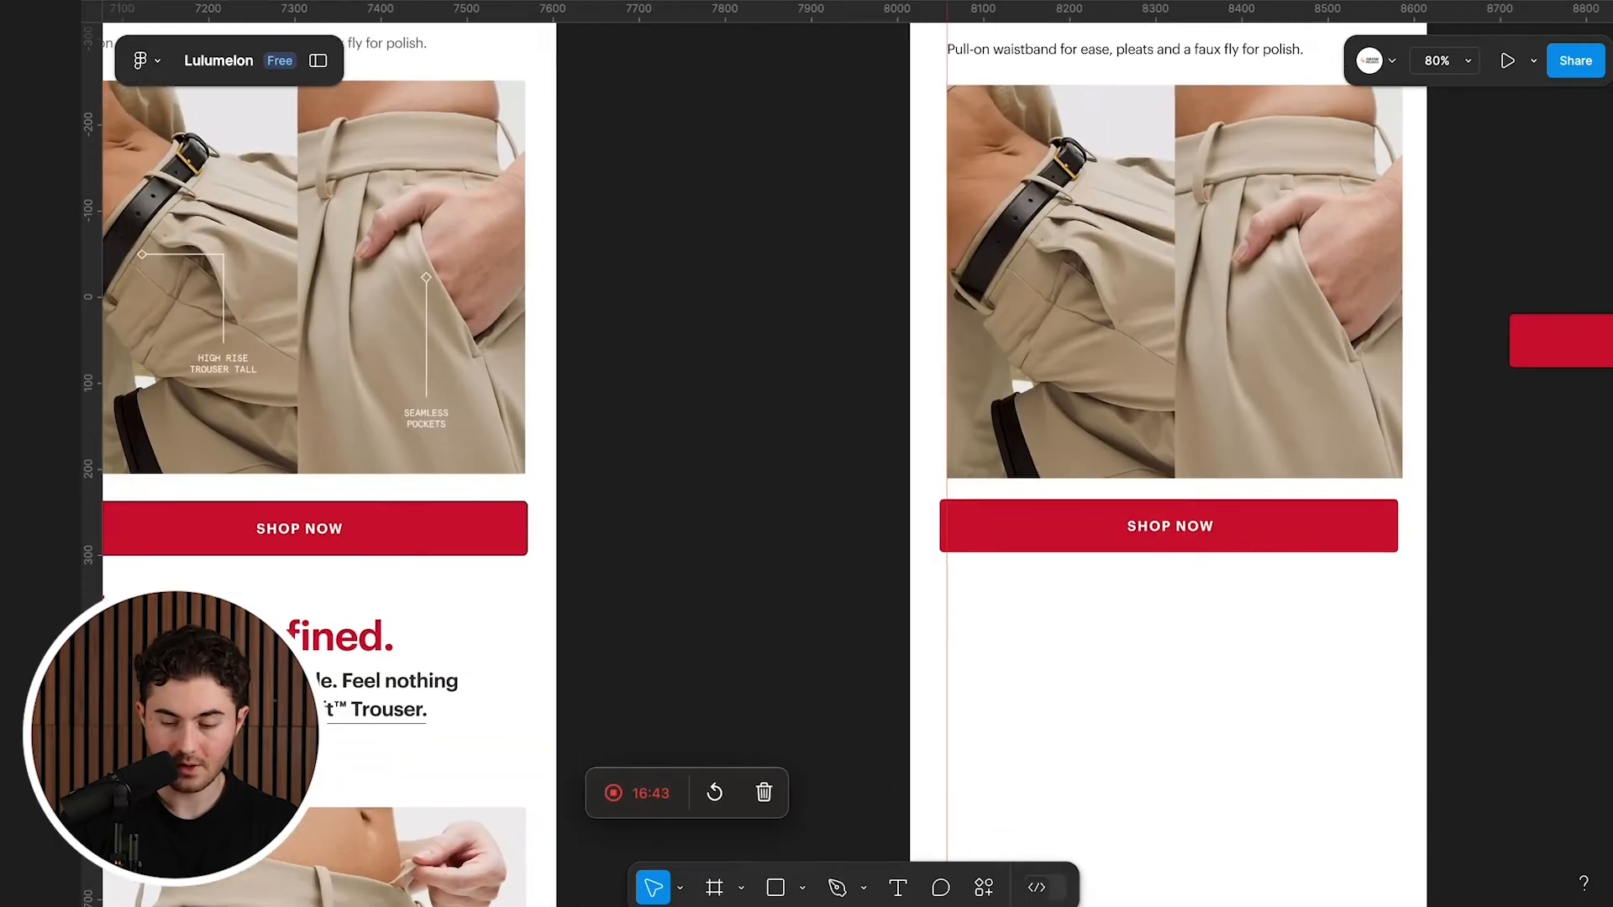
scroll(806, 453, "up", 1)
scroll(806, 453, "down", 1)
scroll(806, 454, "up", 2)
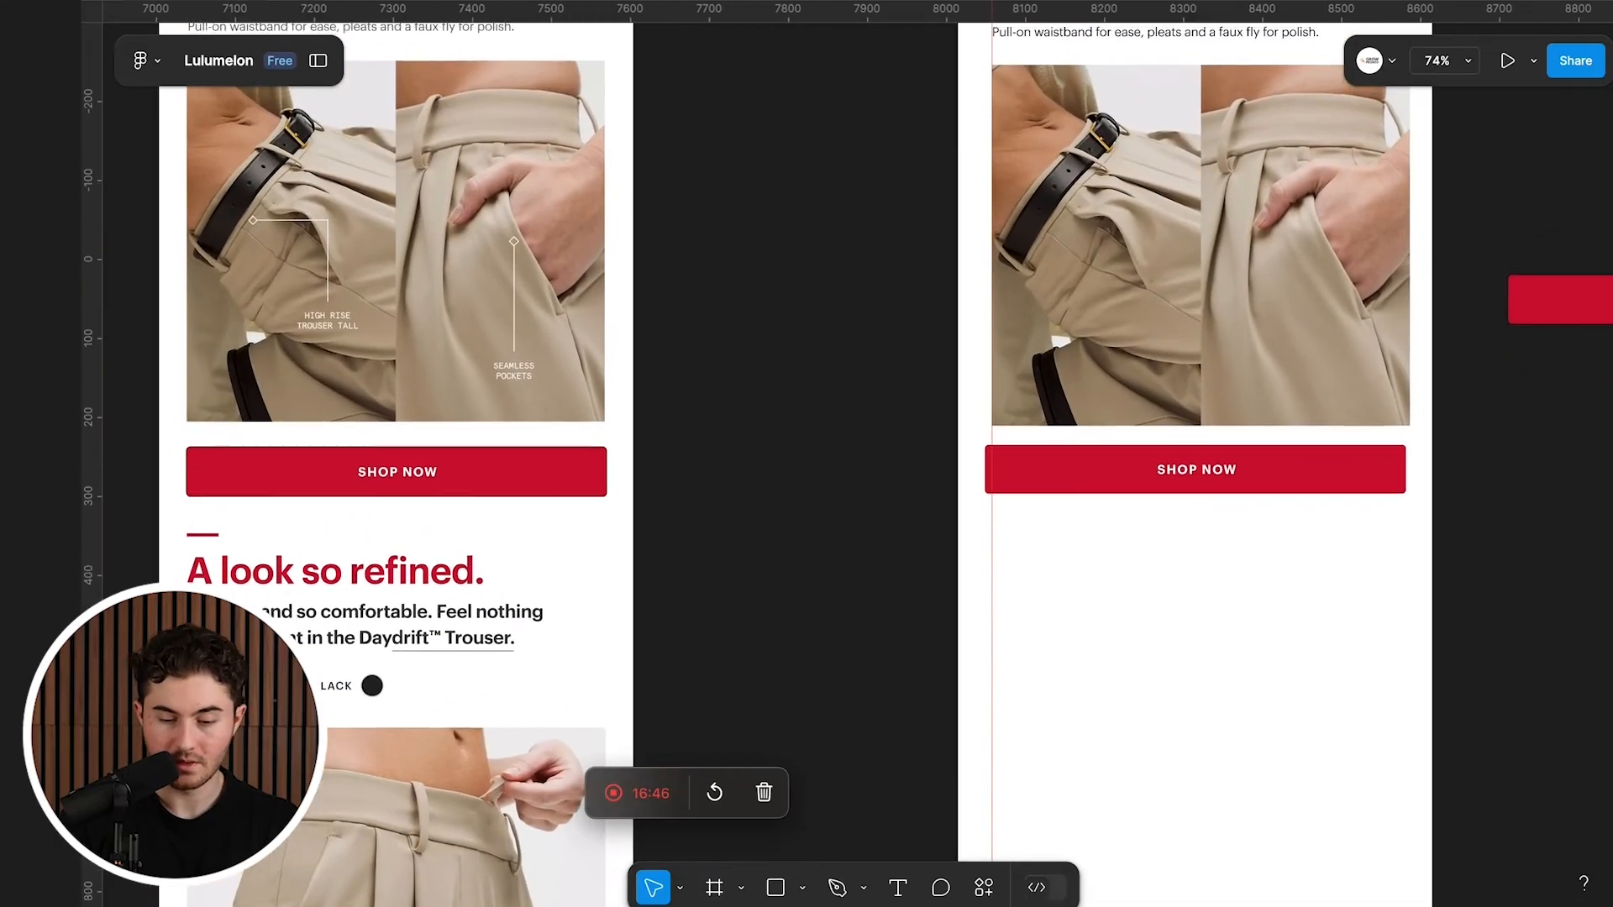
scroll(806, 453, "left", 3)
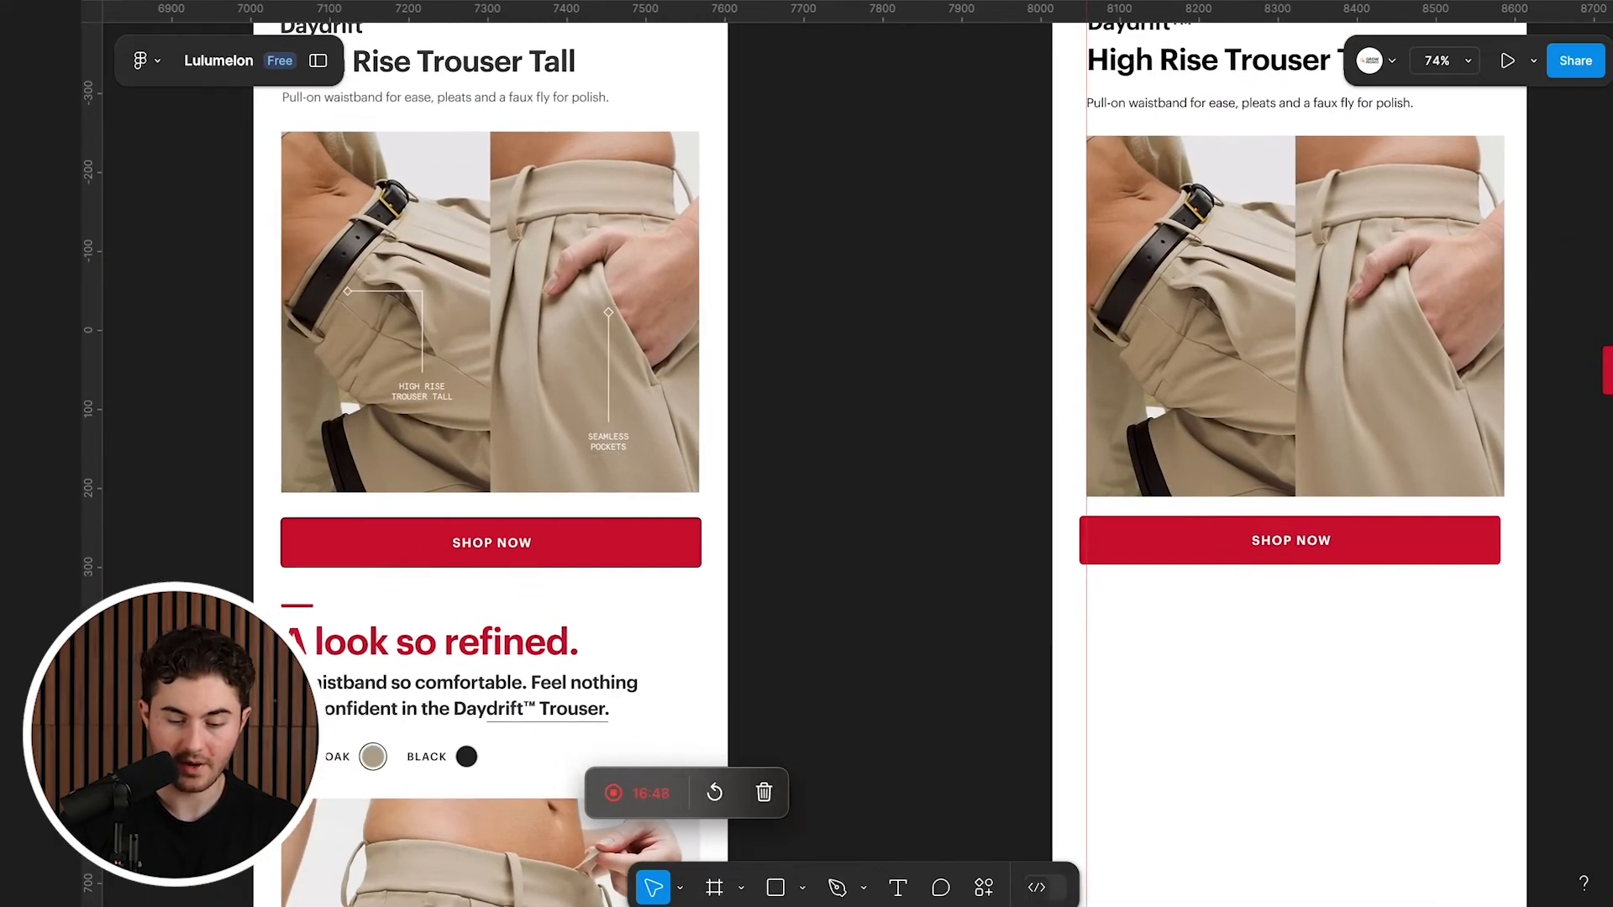
scroll(807, 454, "right", 10)
scroll(1498, 437, "down", 3)
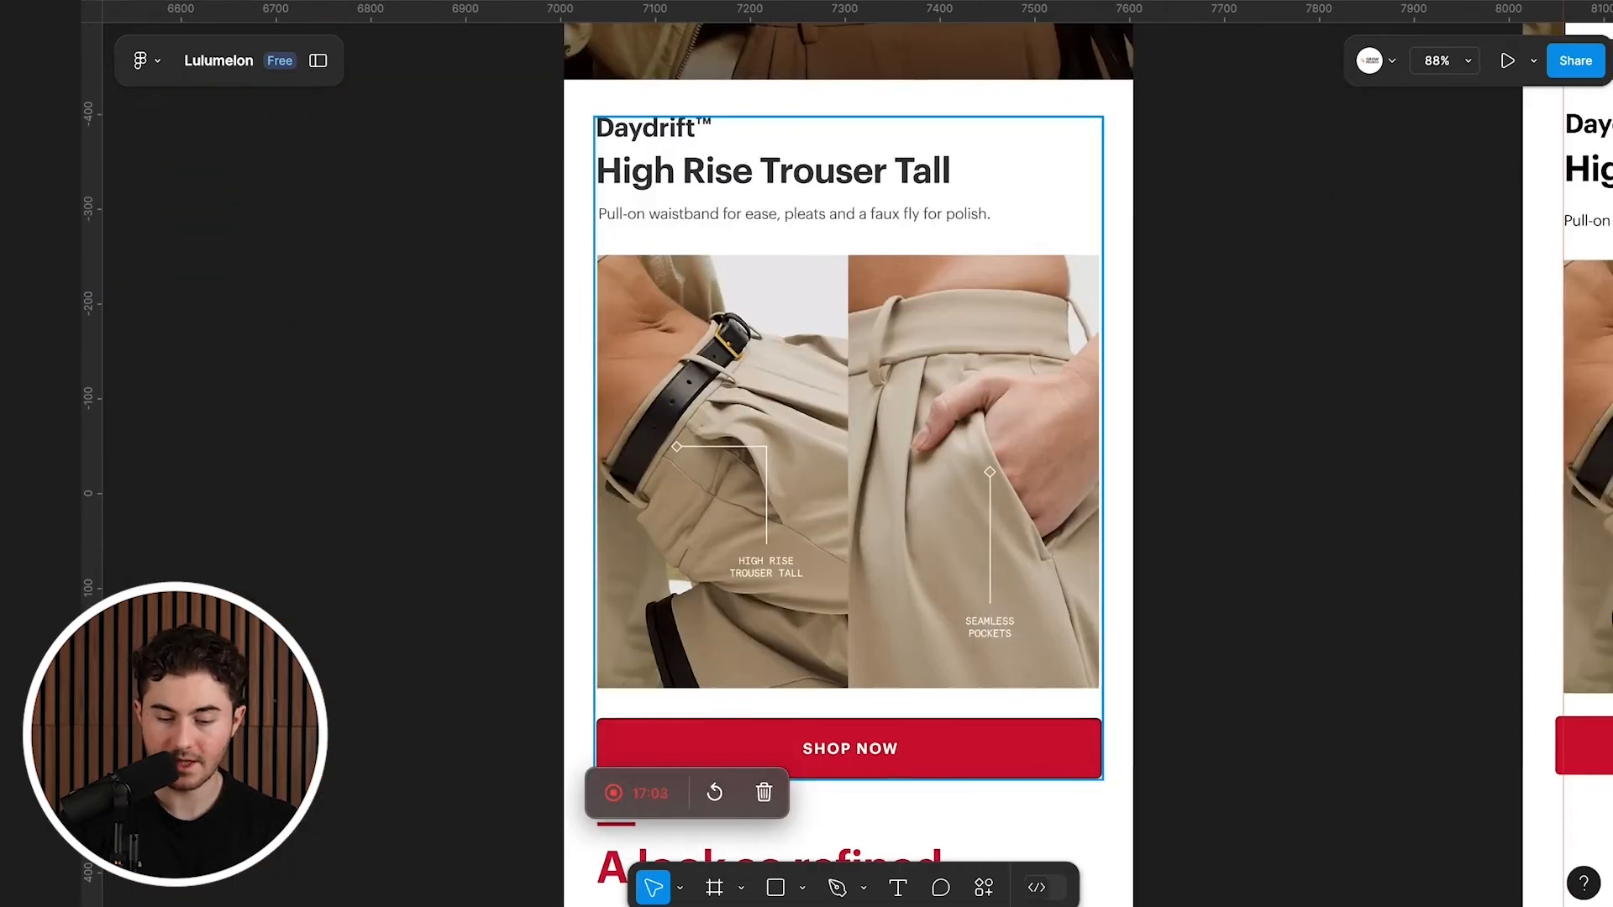
Step: Draw a white line about 141 long between the two designs and set its rotation to 0°
scroll(807, 453, "right", 6)
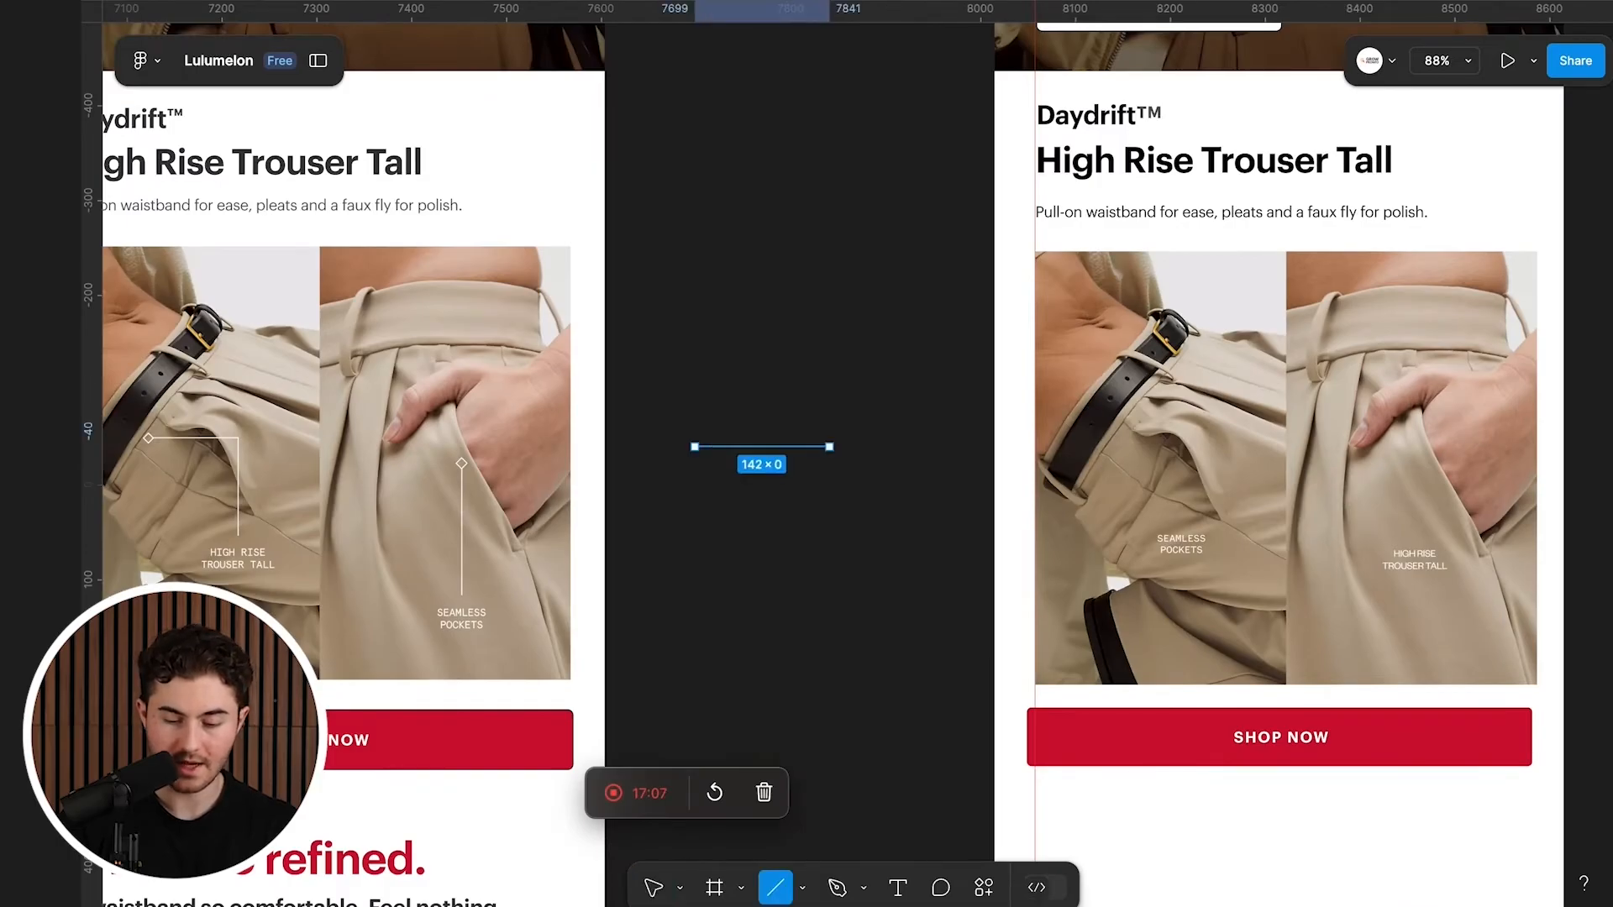
left_click_drag(829, 447, 828, 443)
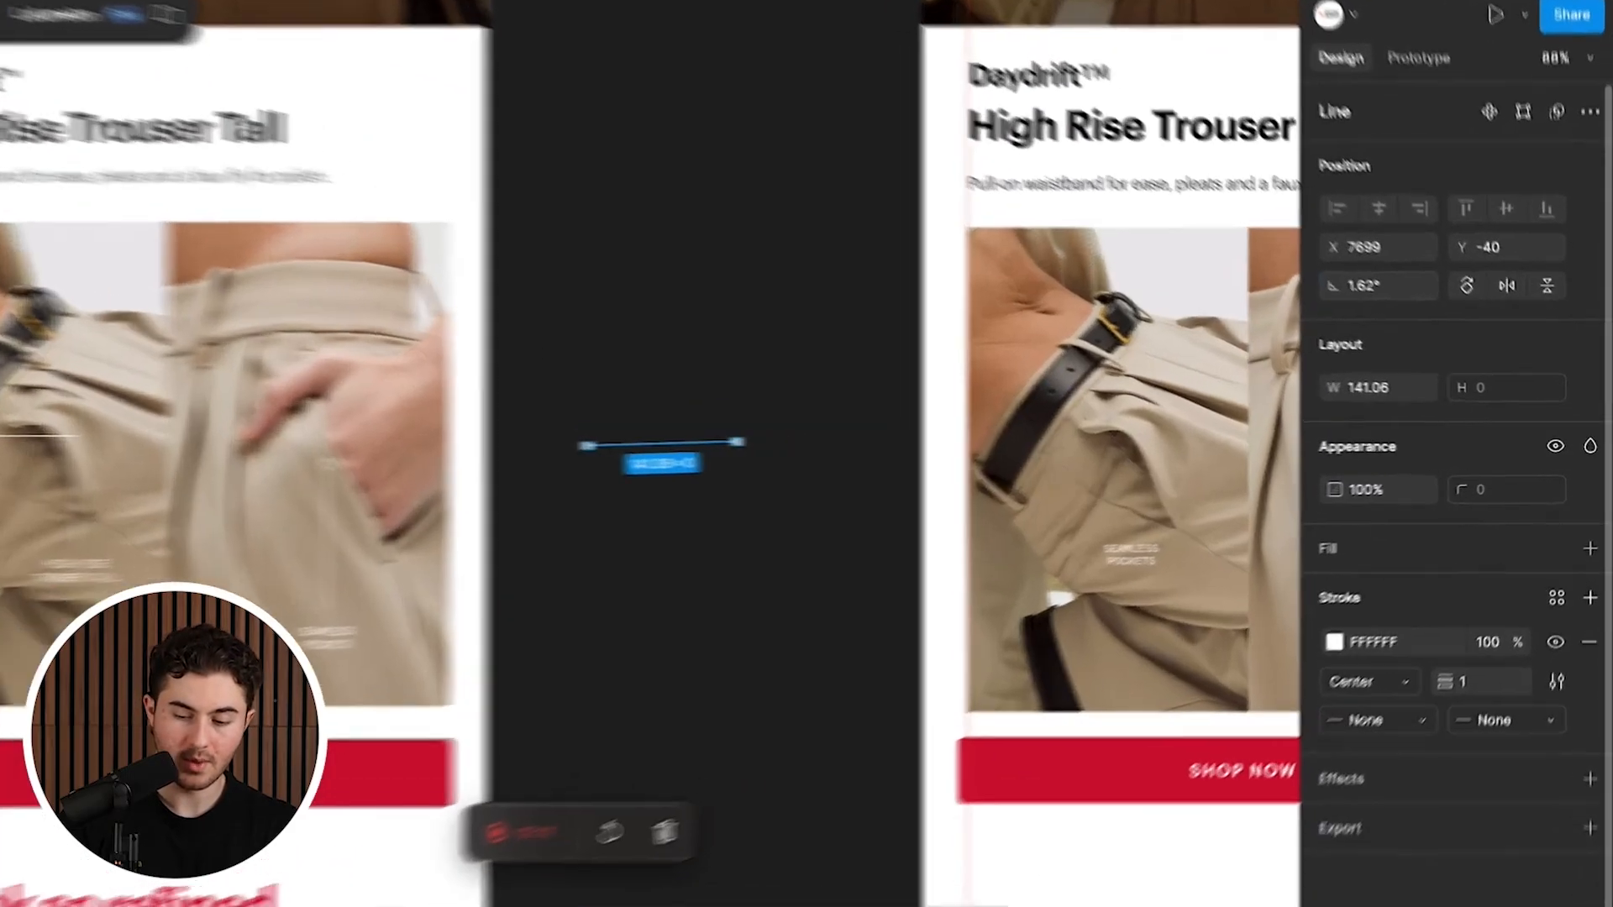
left_click(1396, 303)
type("0")
key("Return")
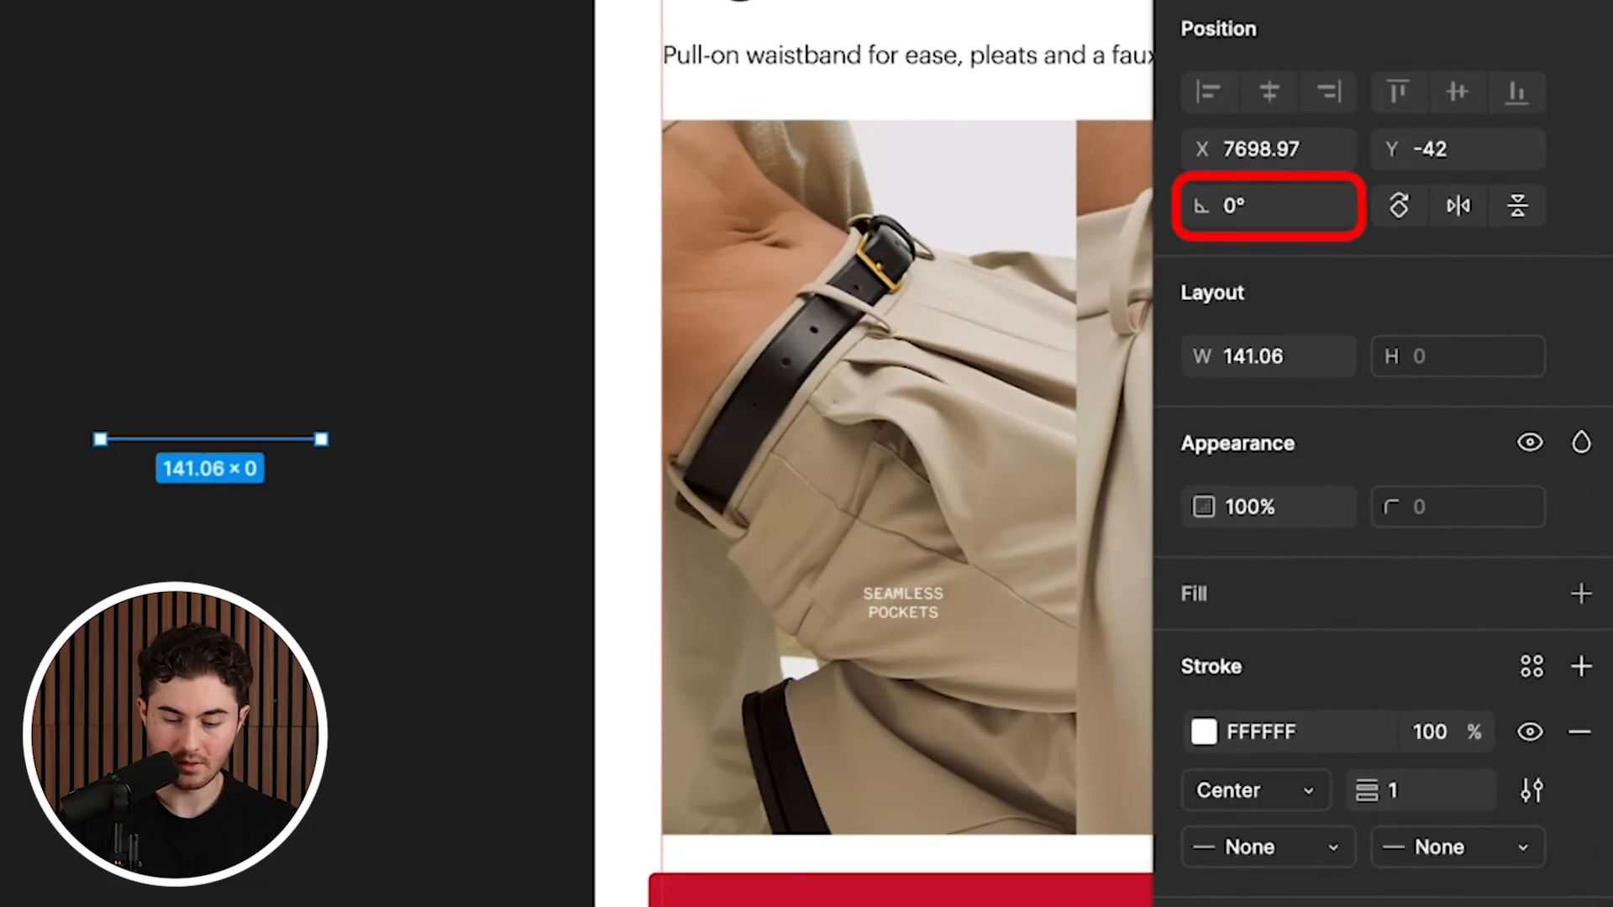
Step: Give the horizontal line a Diamond start point, keeping its stroke centered with a weight of 1
left_click(1531, 789)
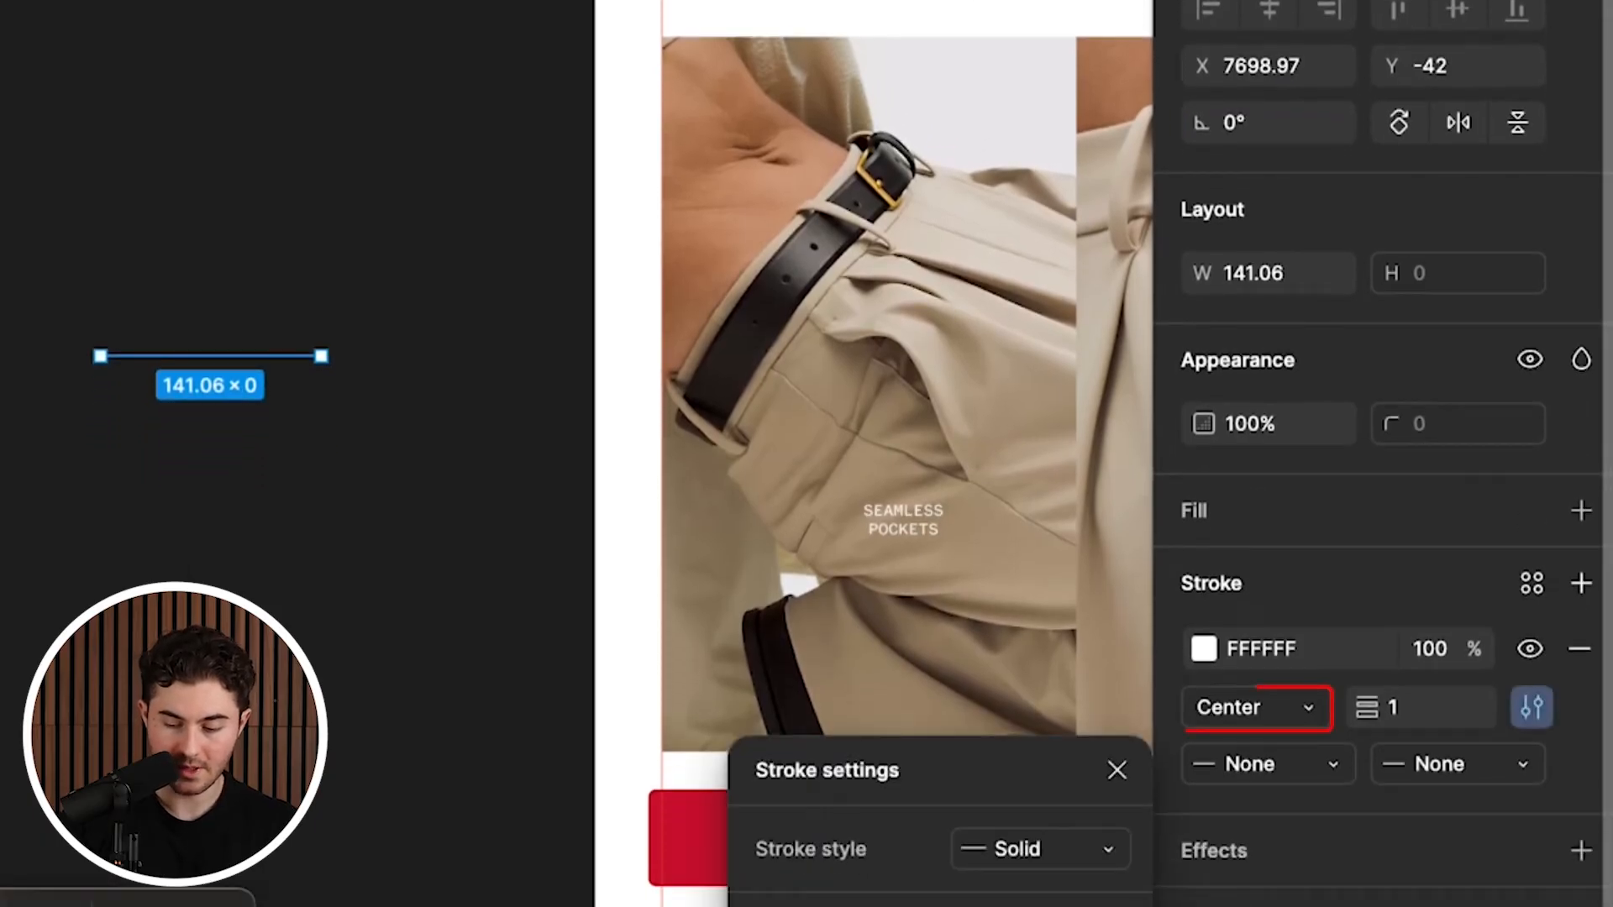
left_click(1530, 706)
left_click(1266, 763)
left_click(1267, 904)
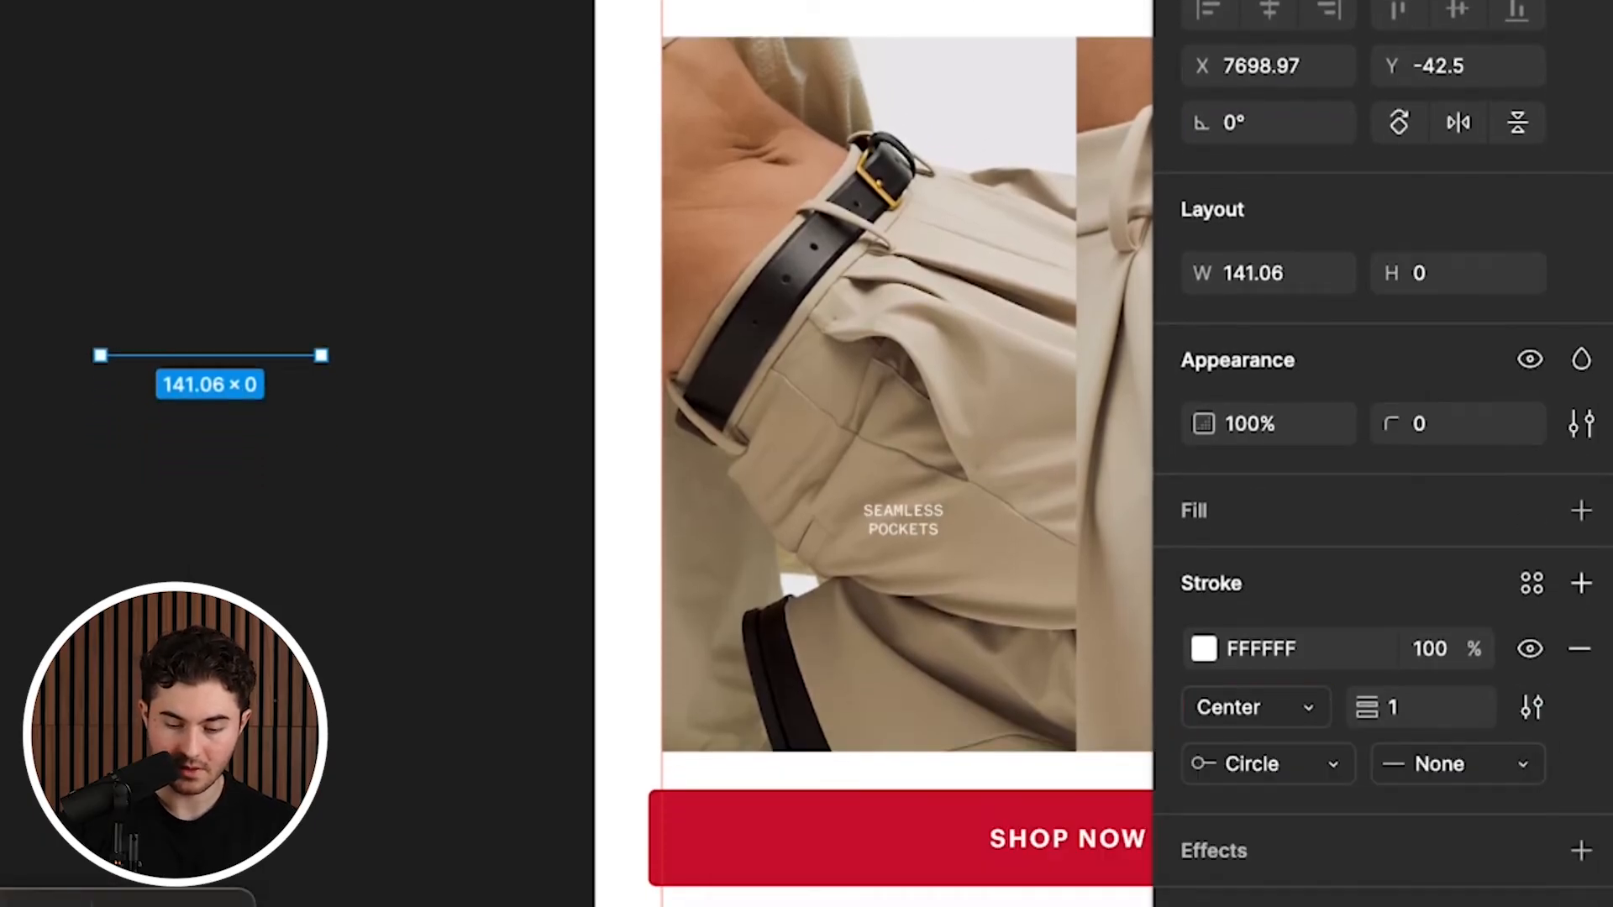
left_click(1266, 764)
left_click(1361, 806)
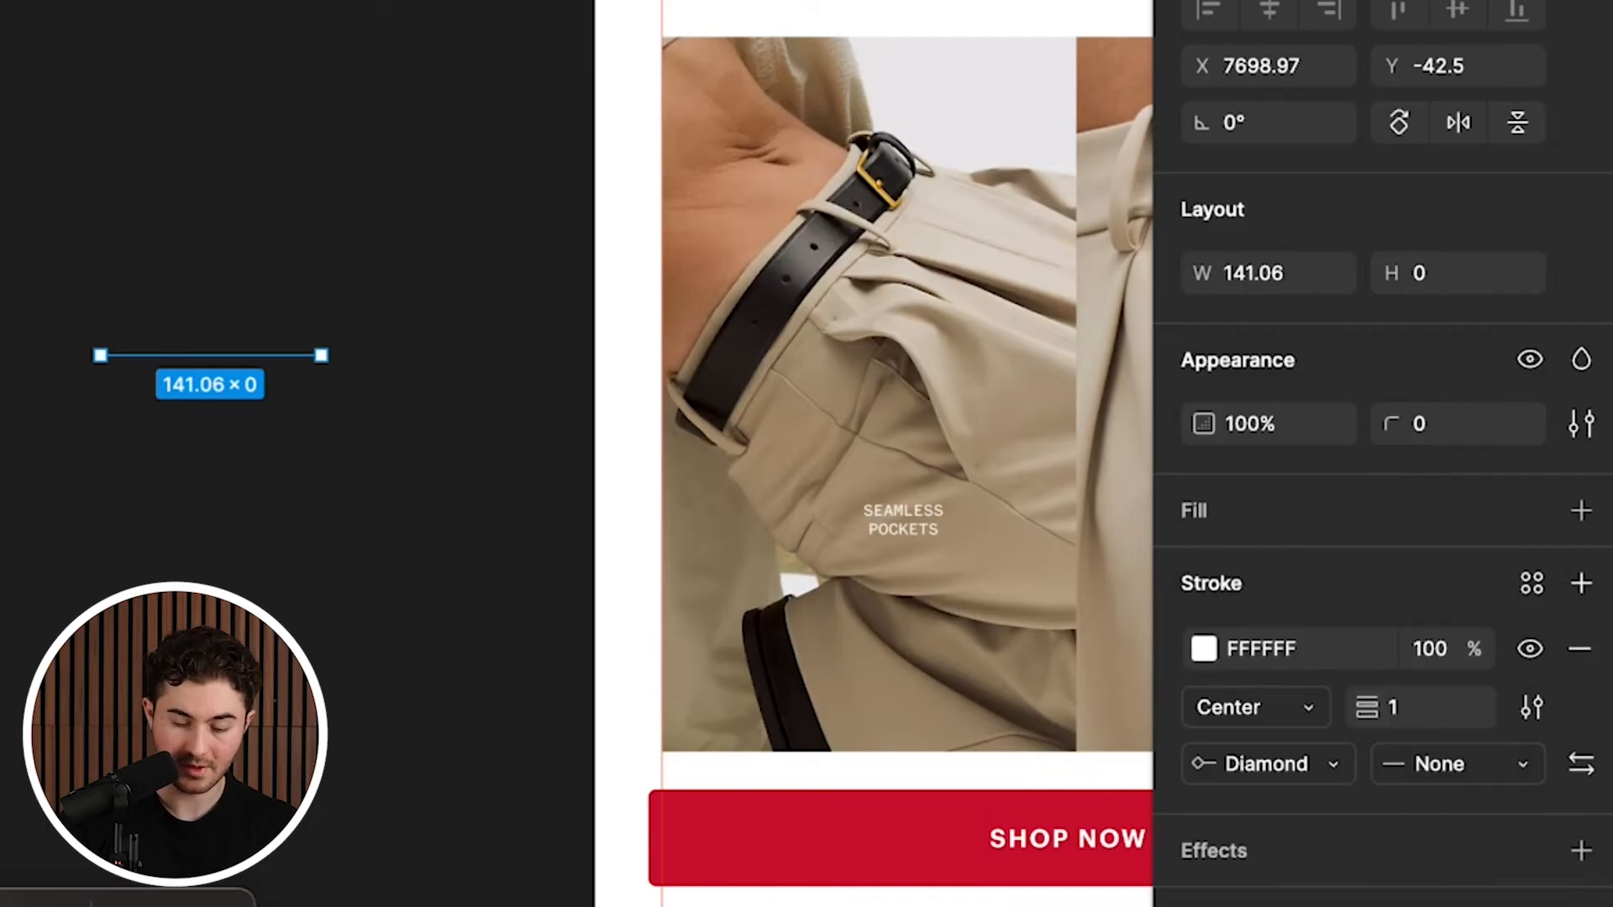
Step: Add a second line about 198 long, rotated 90°, running down from the plain end of the horizontal line to form an elbow
key("Escape")
left_click(210, 355)
left_click(1420, 706)
mouse_move(321, 355)
left_mouse_down()
mouse_move(333, 359)
mouse_move(252, 419)
mouse_move(284, 514)
left_mouse_up()
left_click(1272, 122)
type("90")
key("Return")
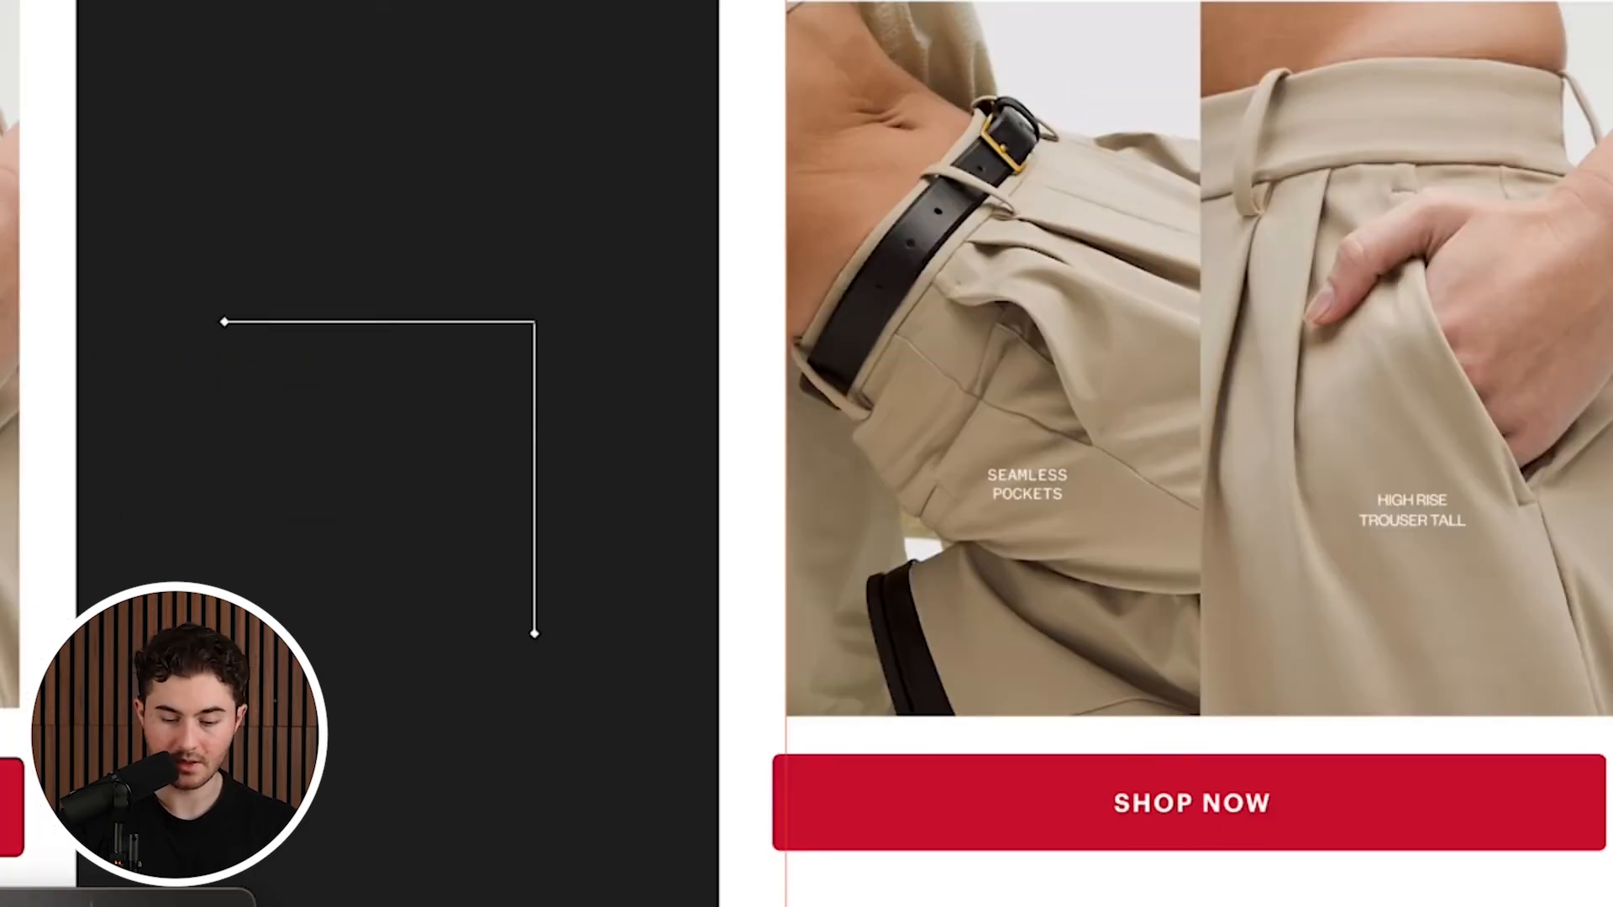
Step: Group the two lines into a callout about 82 × 91 without the lower diamond and place it on the belt-side trouser photo
left_click(534, 478)
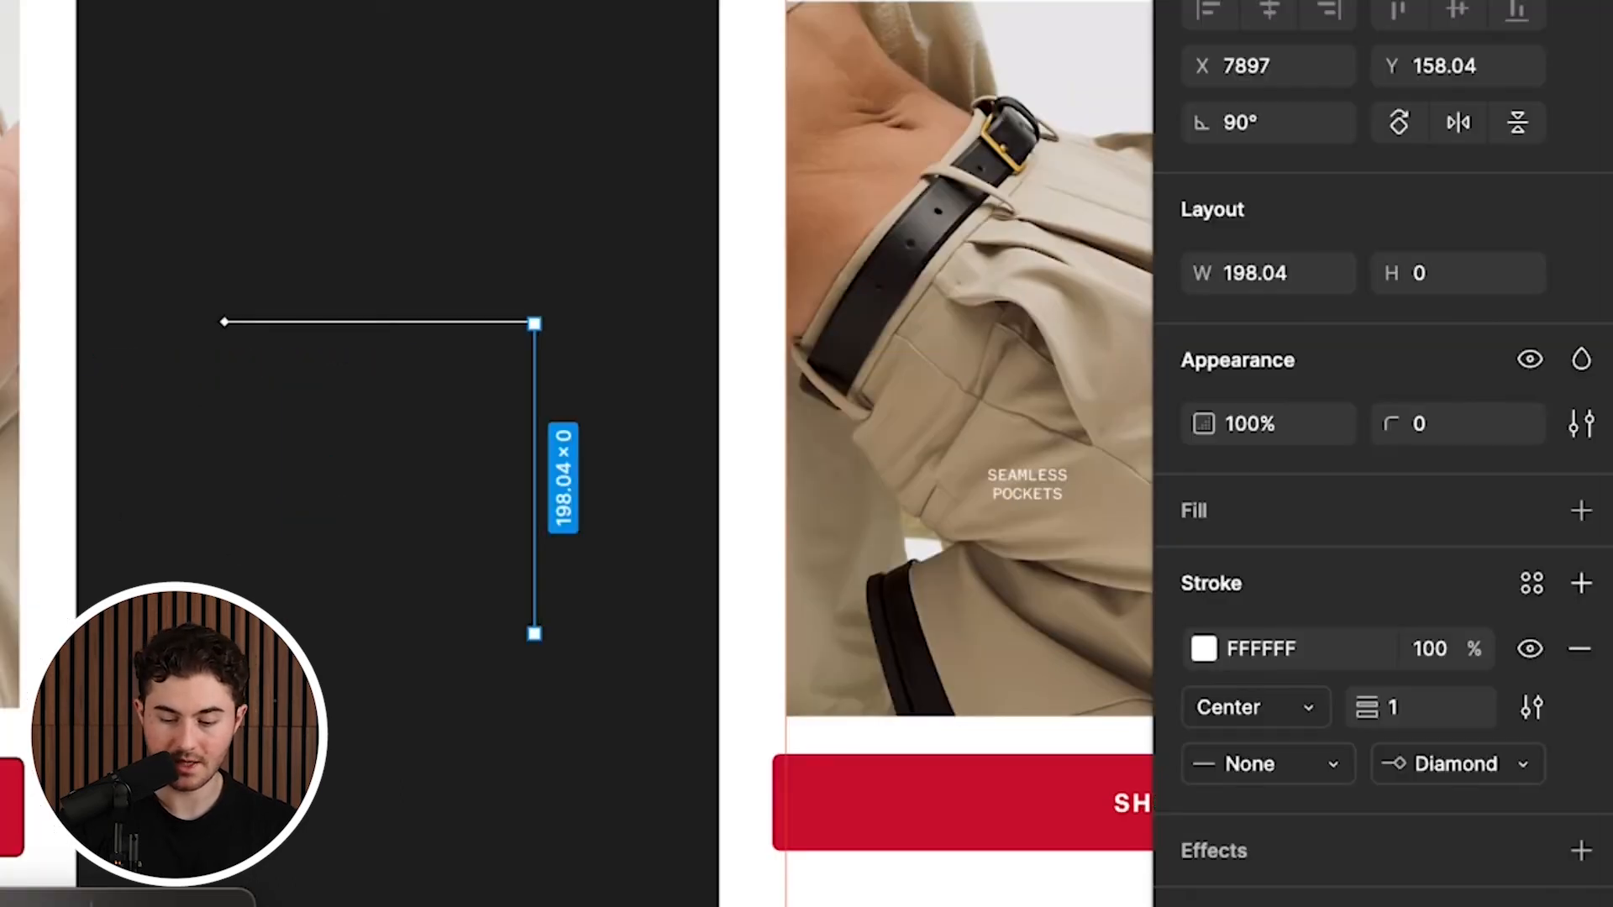
left_click(378, 322, "shift")
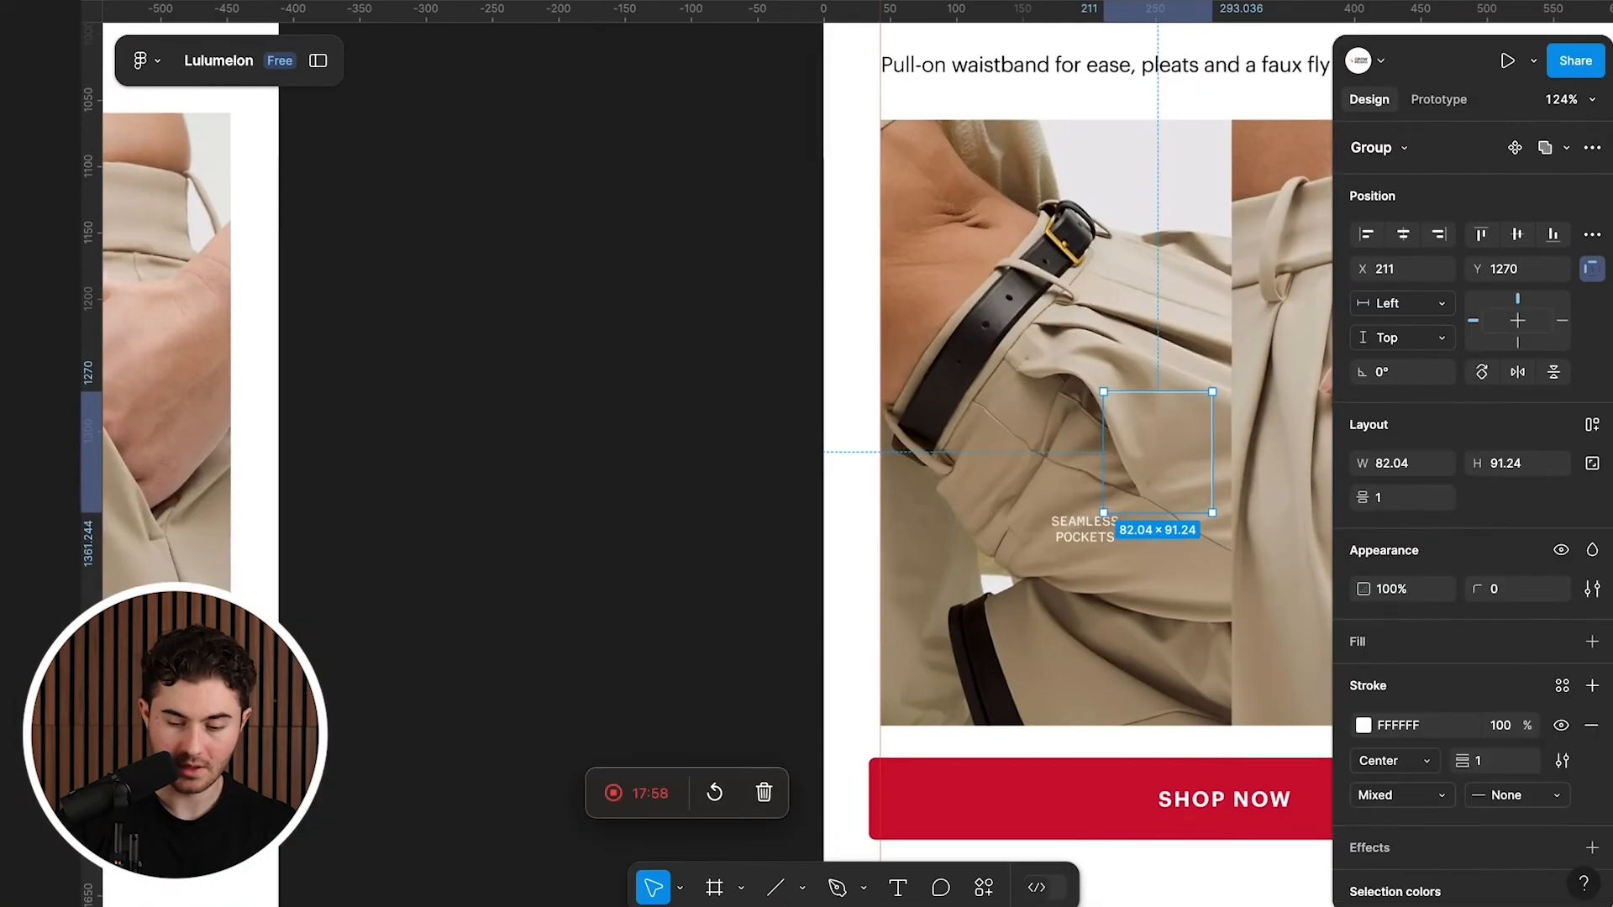
scroll(1092, 420, "down", 2)
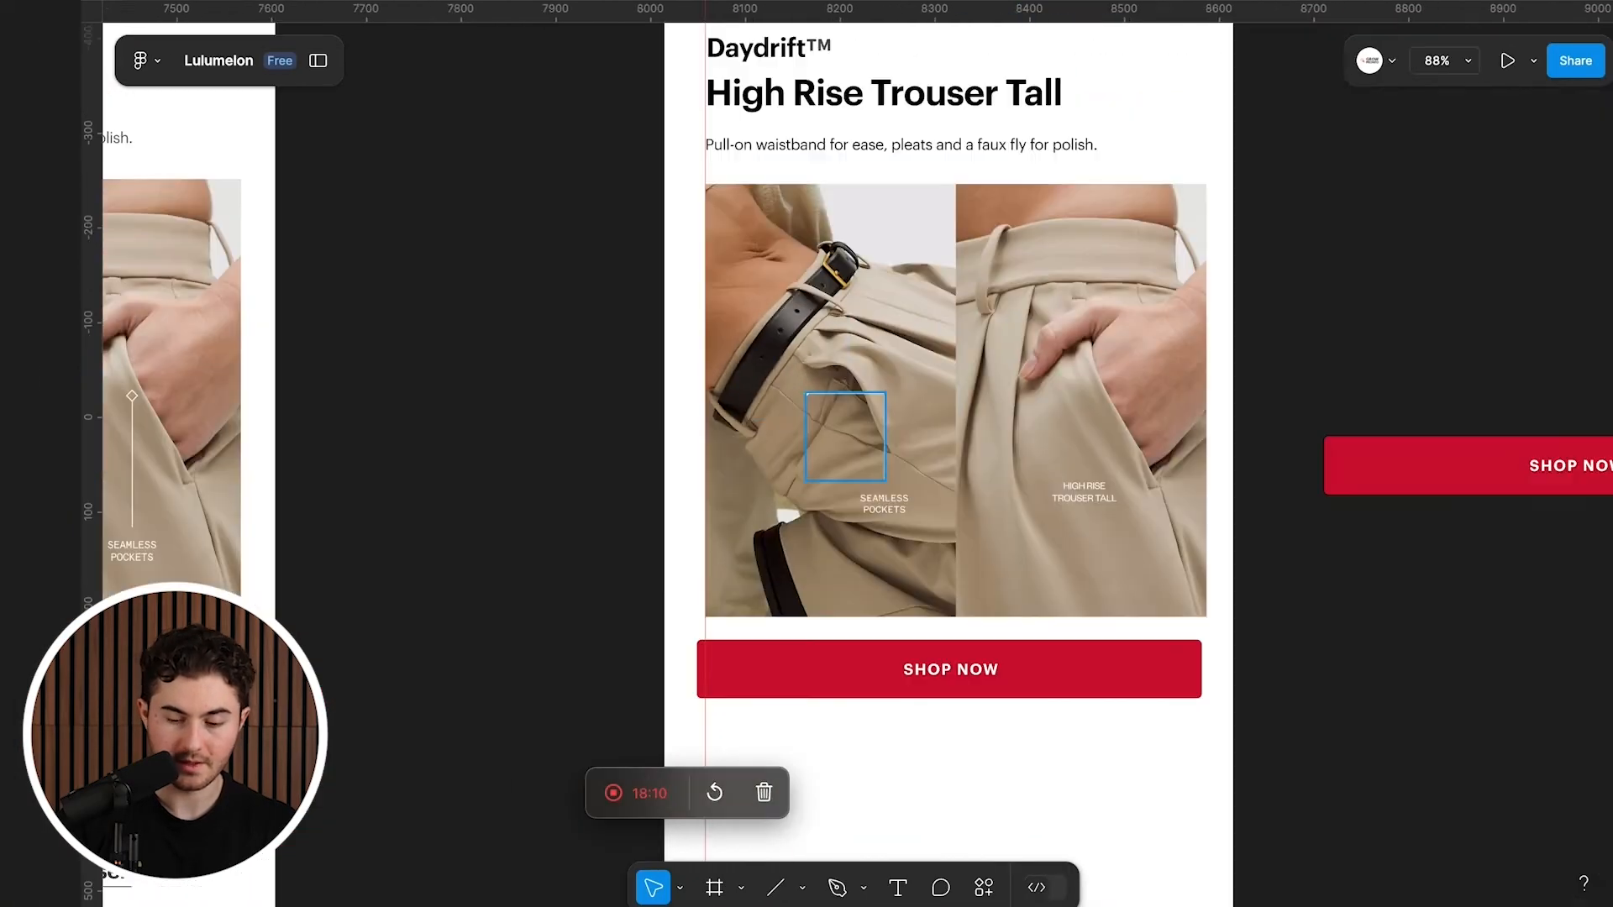
Step: Place a horizontally mirrored copy of the callout line on the pocket photo, above the HIGH RISE TROUSER TALL label
left_click(844, 437)
left_click_drag(883, 393, 1052, 394)
key("super+z")
left_click_drag(857, 436, 1049, 410, "alt")
right_click(1049, 410)
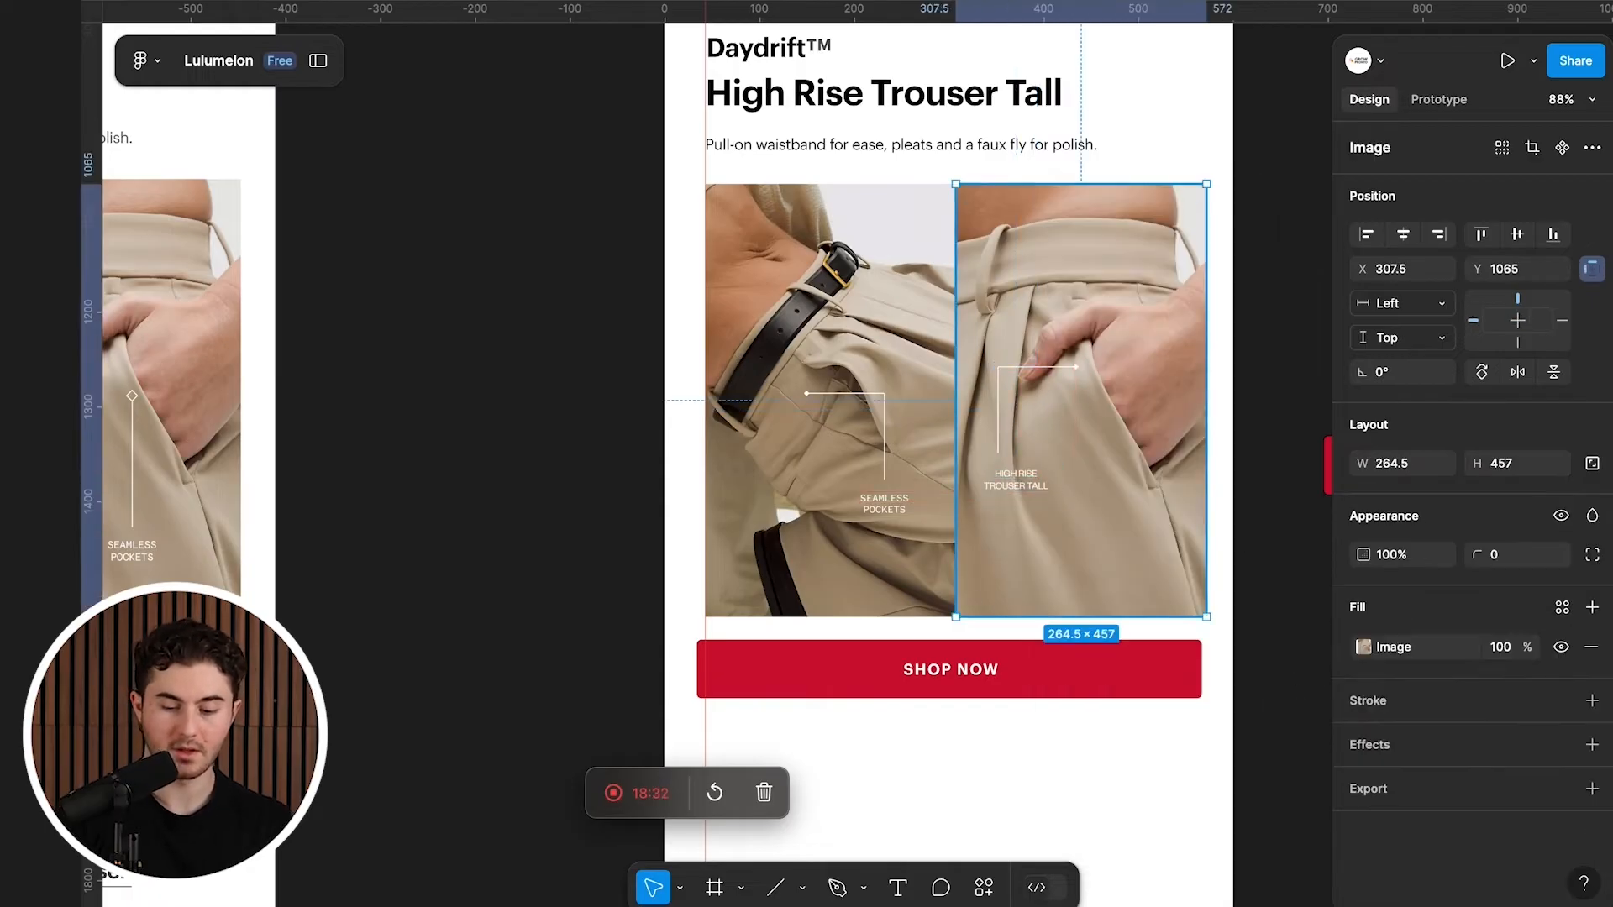
scroll(840, 420, "down", 5)
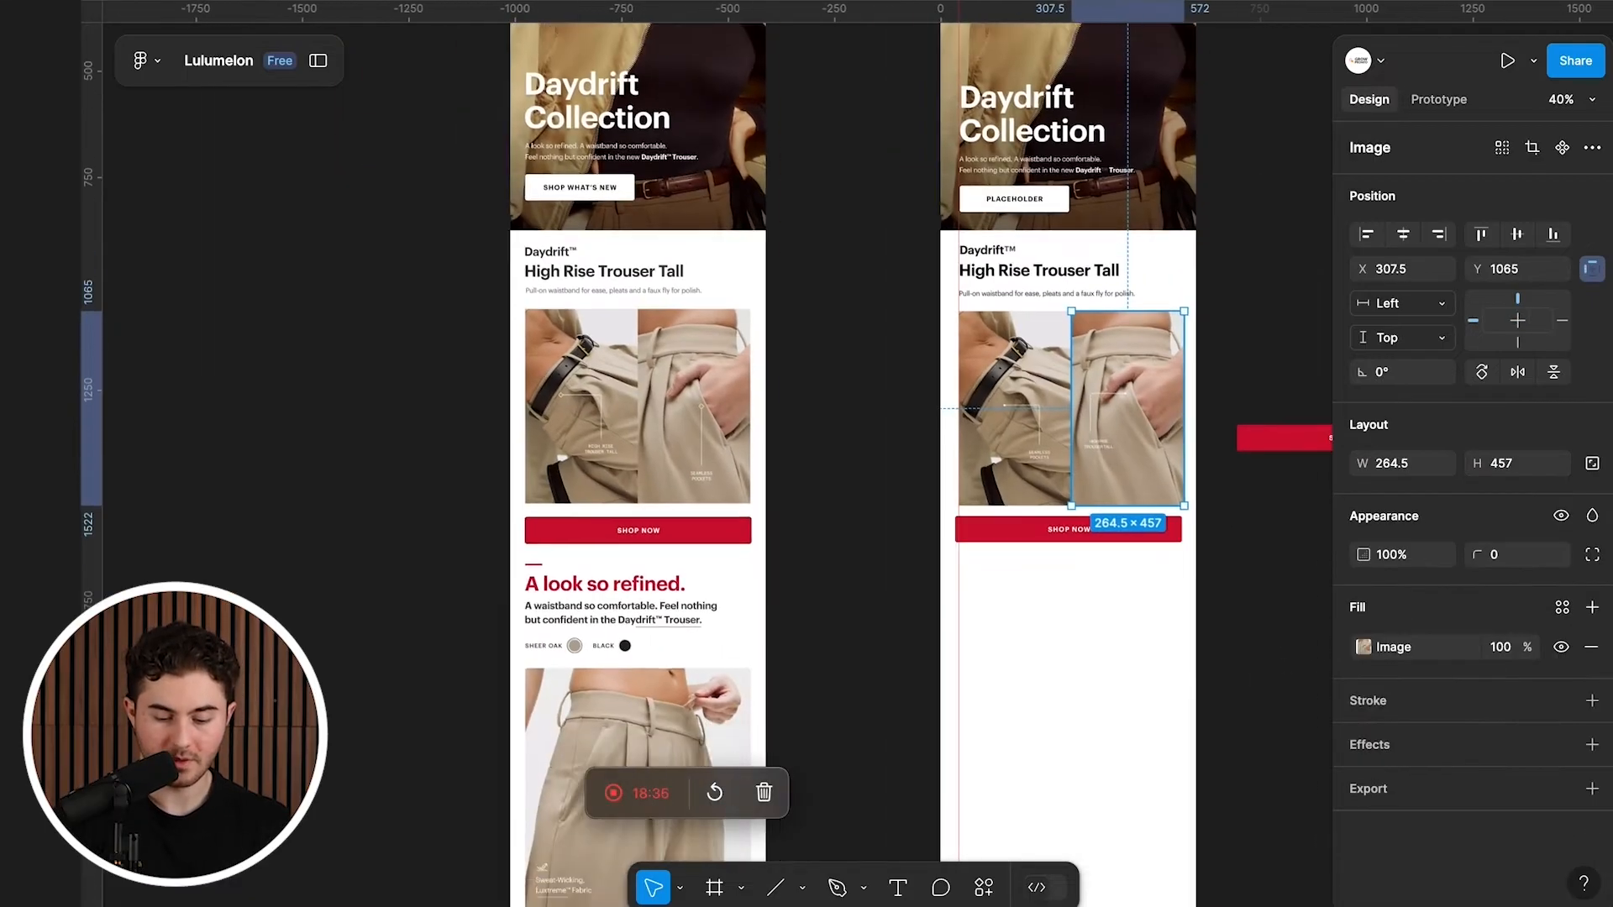
Step: Place the red placeholder heading below the SHOP NOW button in the email frame and change its text to "A look so refined."
key("Escape")
scroll(840, 420, "up", 2)
scroll(840, 420, "down", 3)
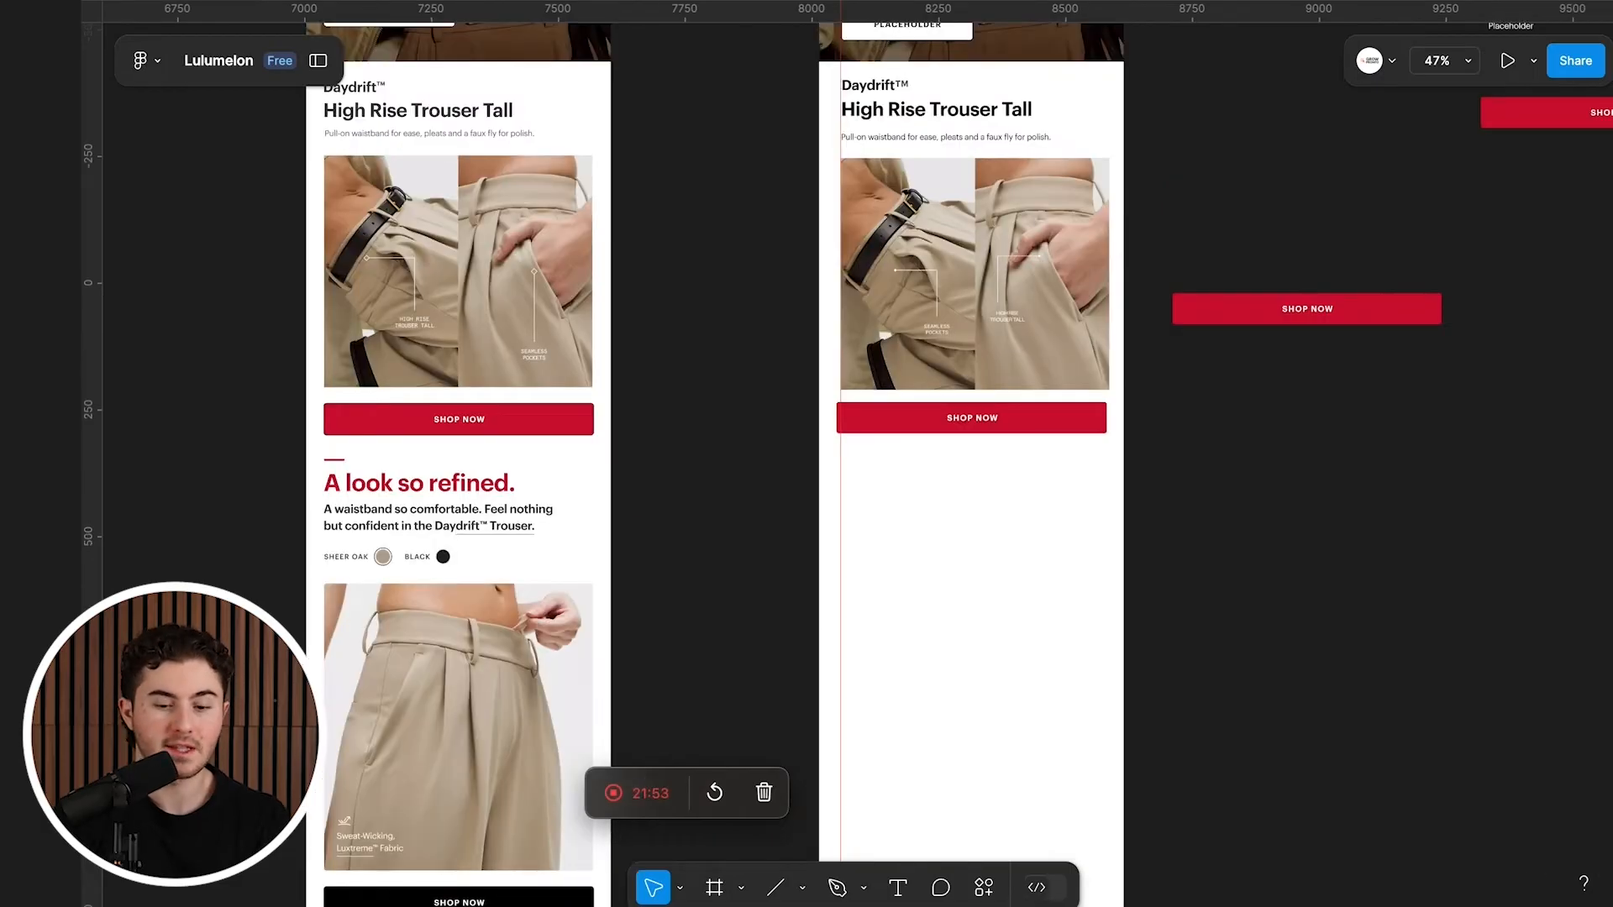
scroll(840, 454, "up", 3)
scroll(840, 454, "right", 4)
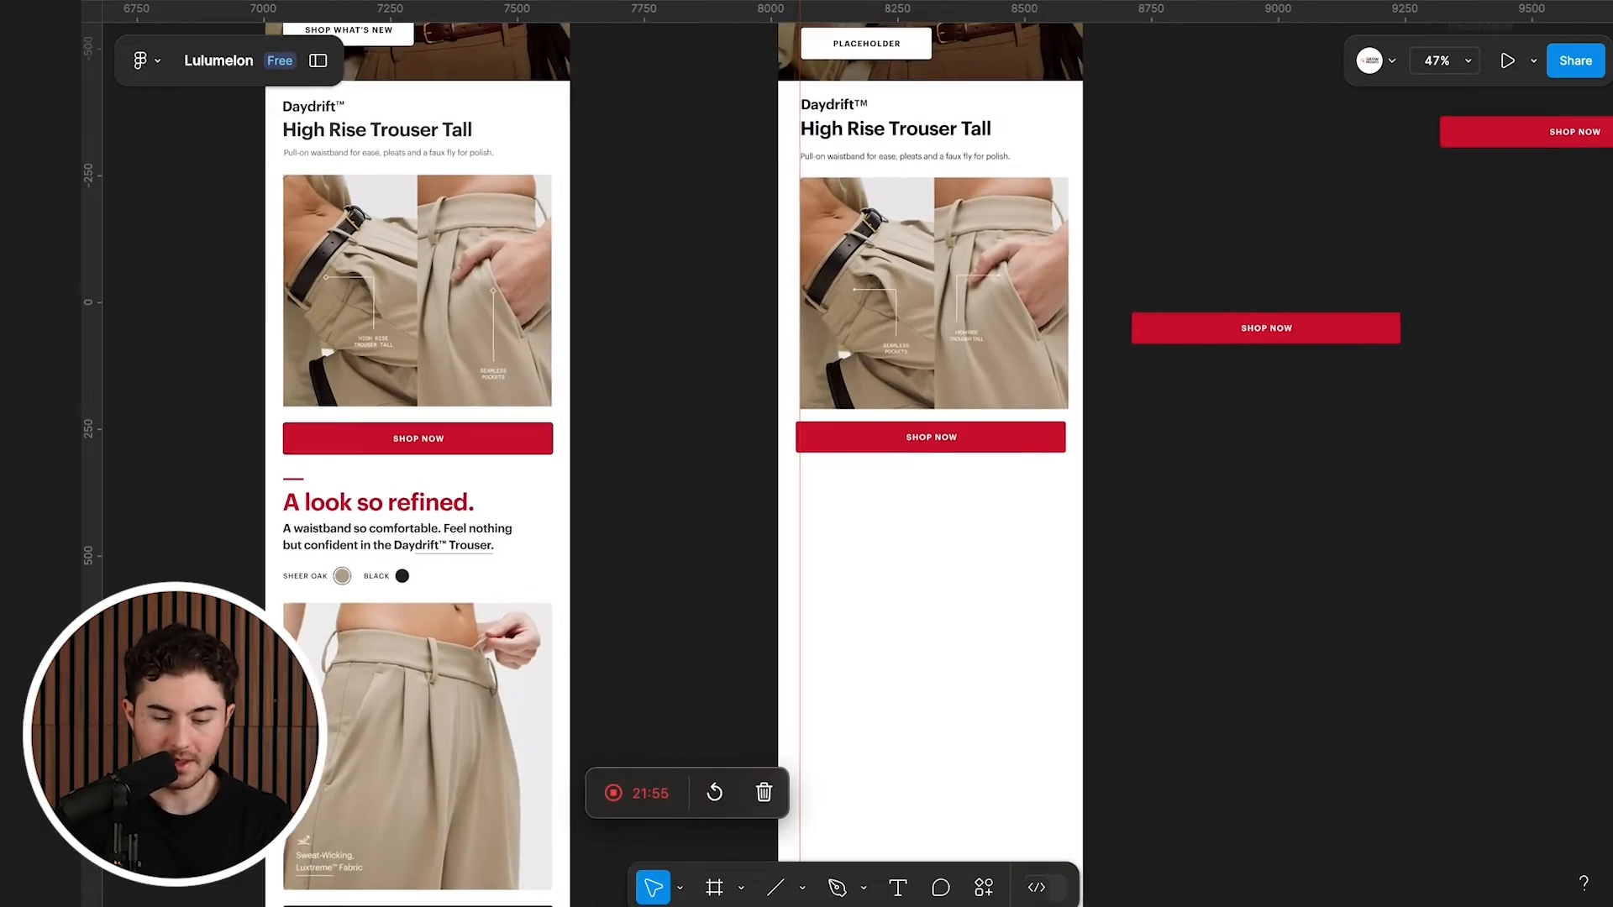
scroll(868, 378, "up", 1)
scroll(868, 378, "right", 3)
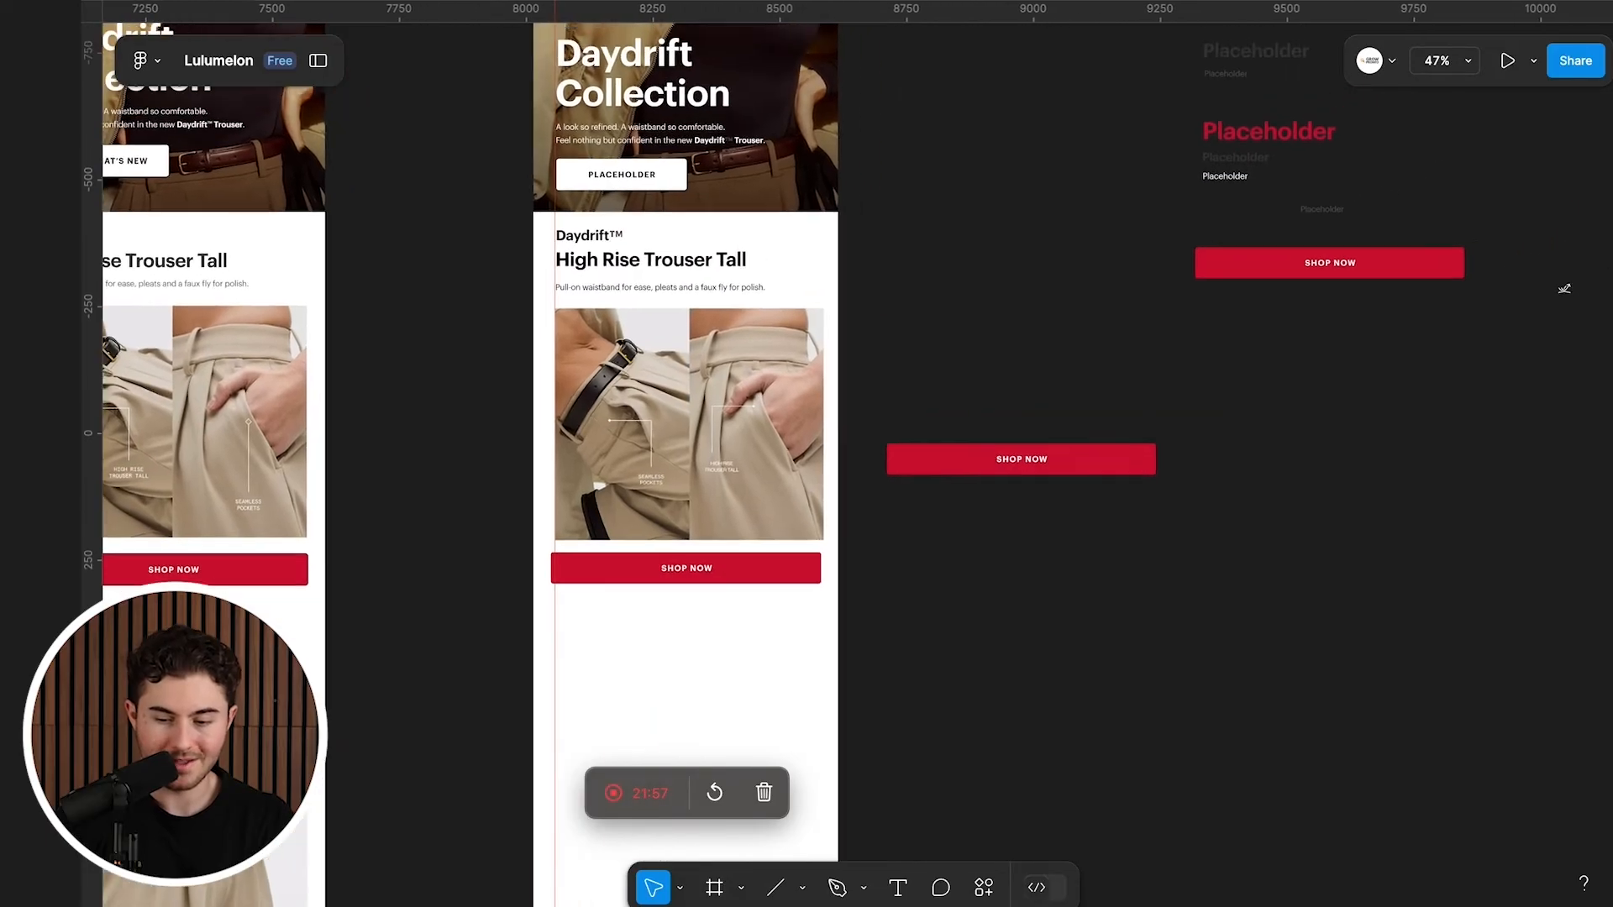
left_click_drag(1269, 131, 623, 637)
scroll(625, 636, "left", 4)
scroll(626, 636, "down", 1)
key("Return")
type("A look so re")
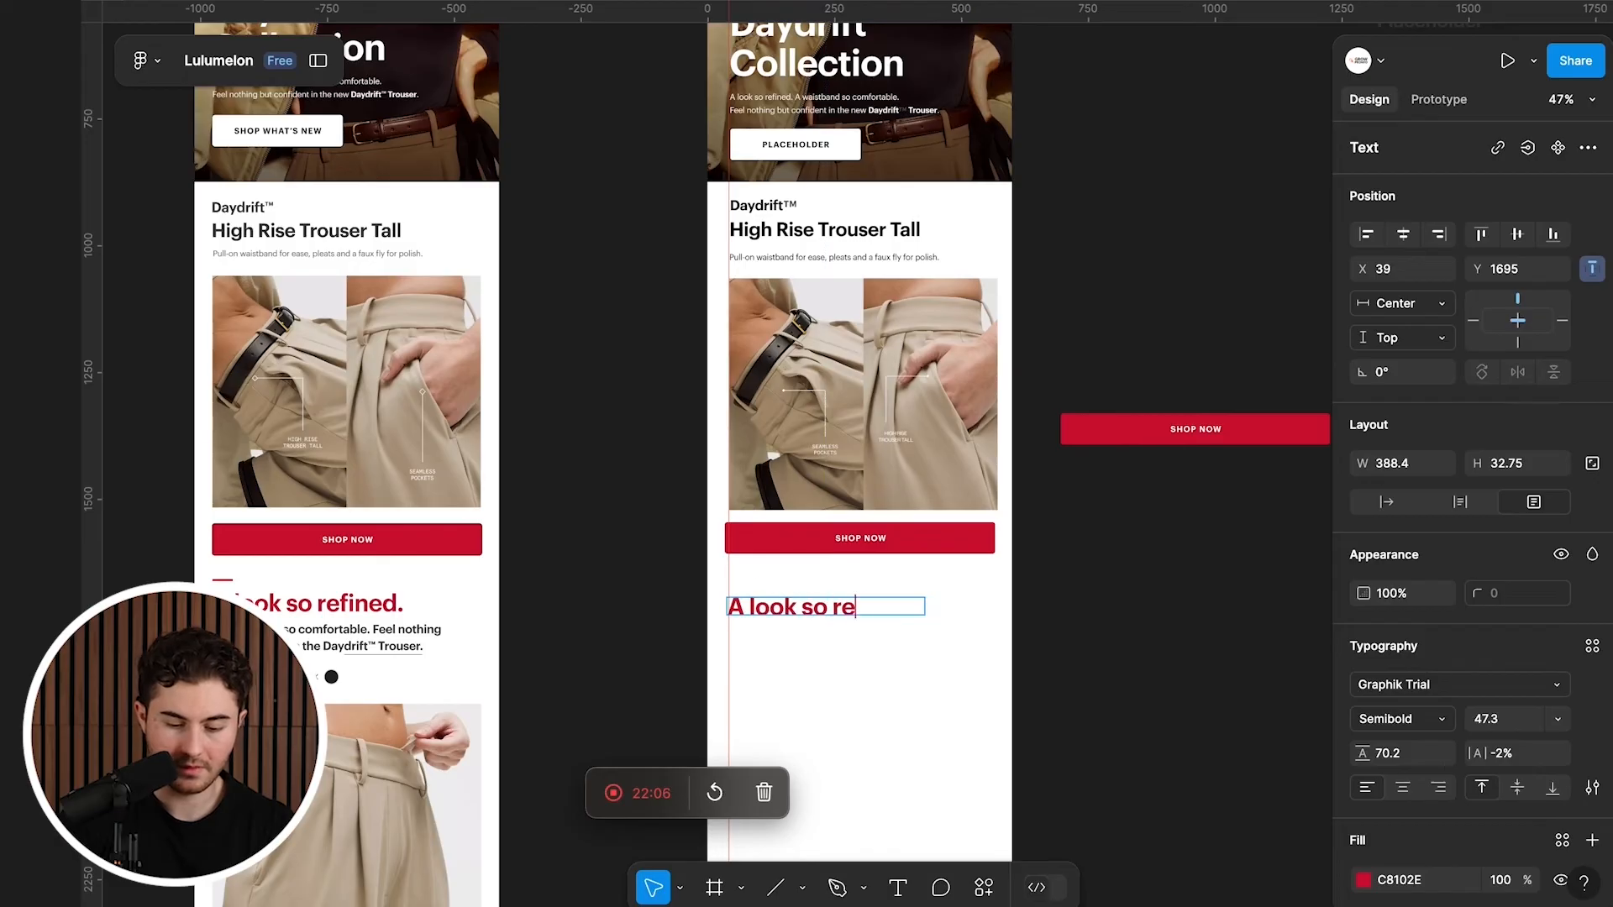
type("d.")
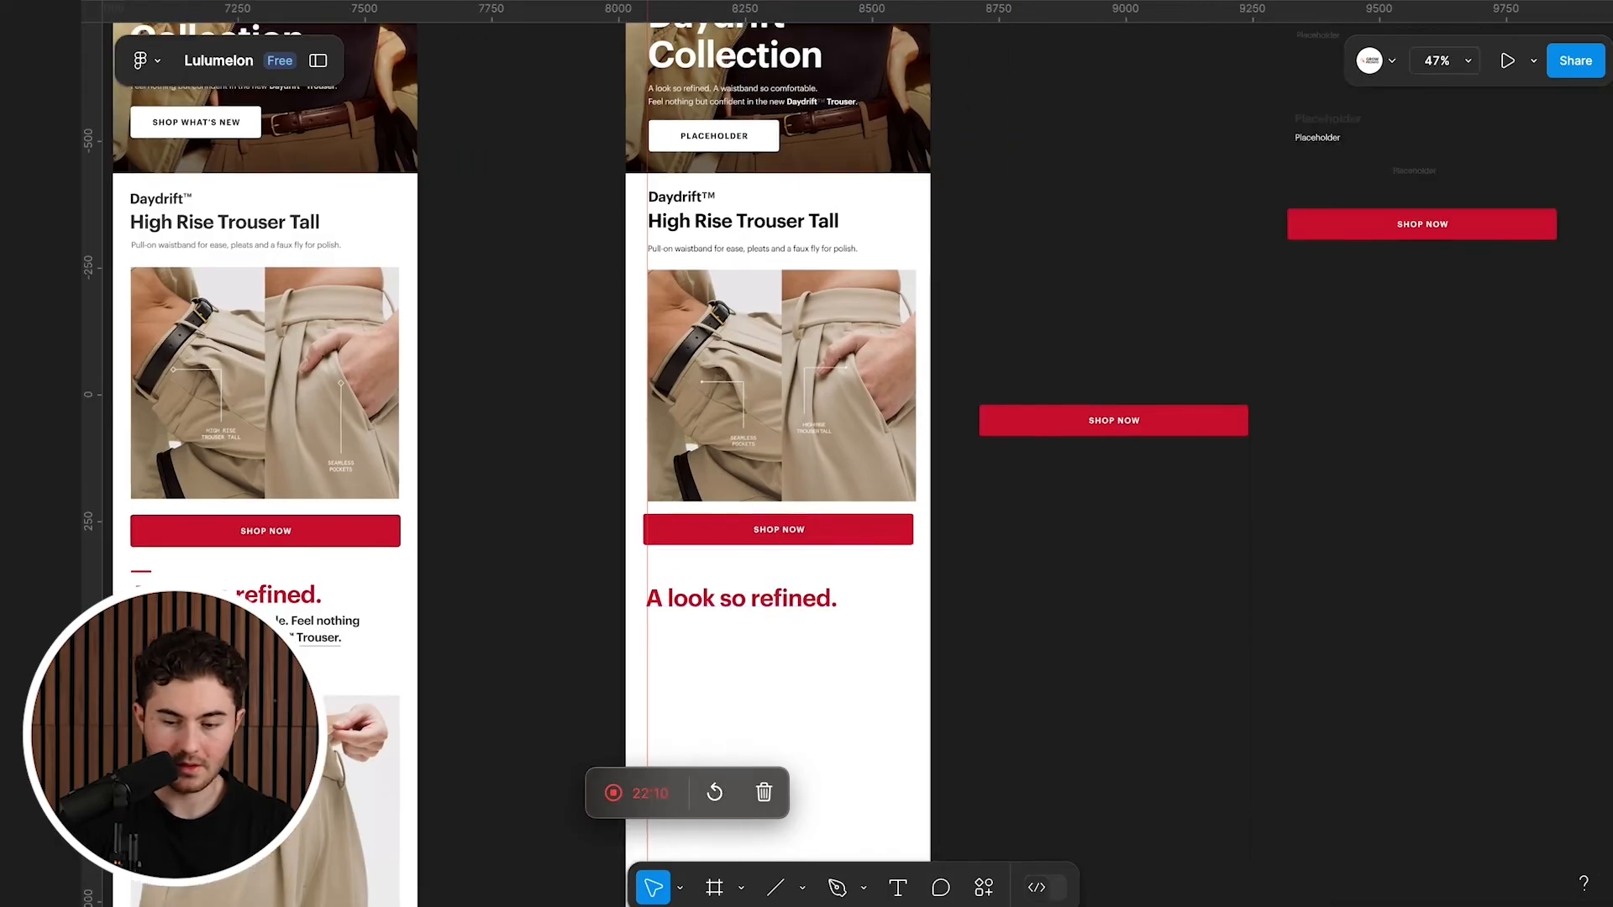
Step: Add the text "A waistband so comfortable. Feel nothing but confident in the Daydrift™ Trouser." below the heading, with SHEER OAK and BLACK color swatches beneath it
left_click_drag(1330, 119, 695, 631)
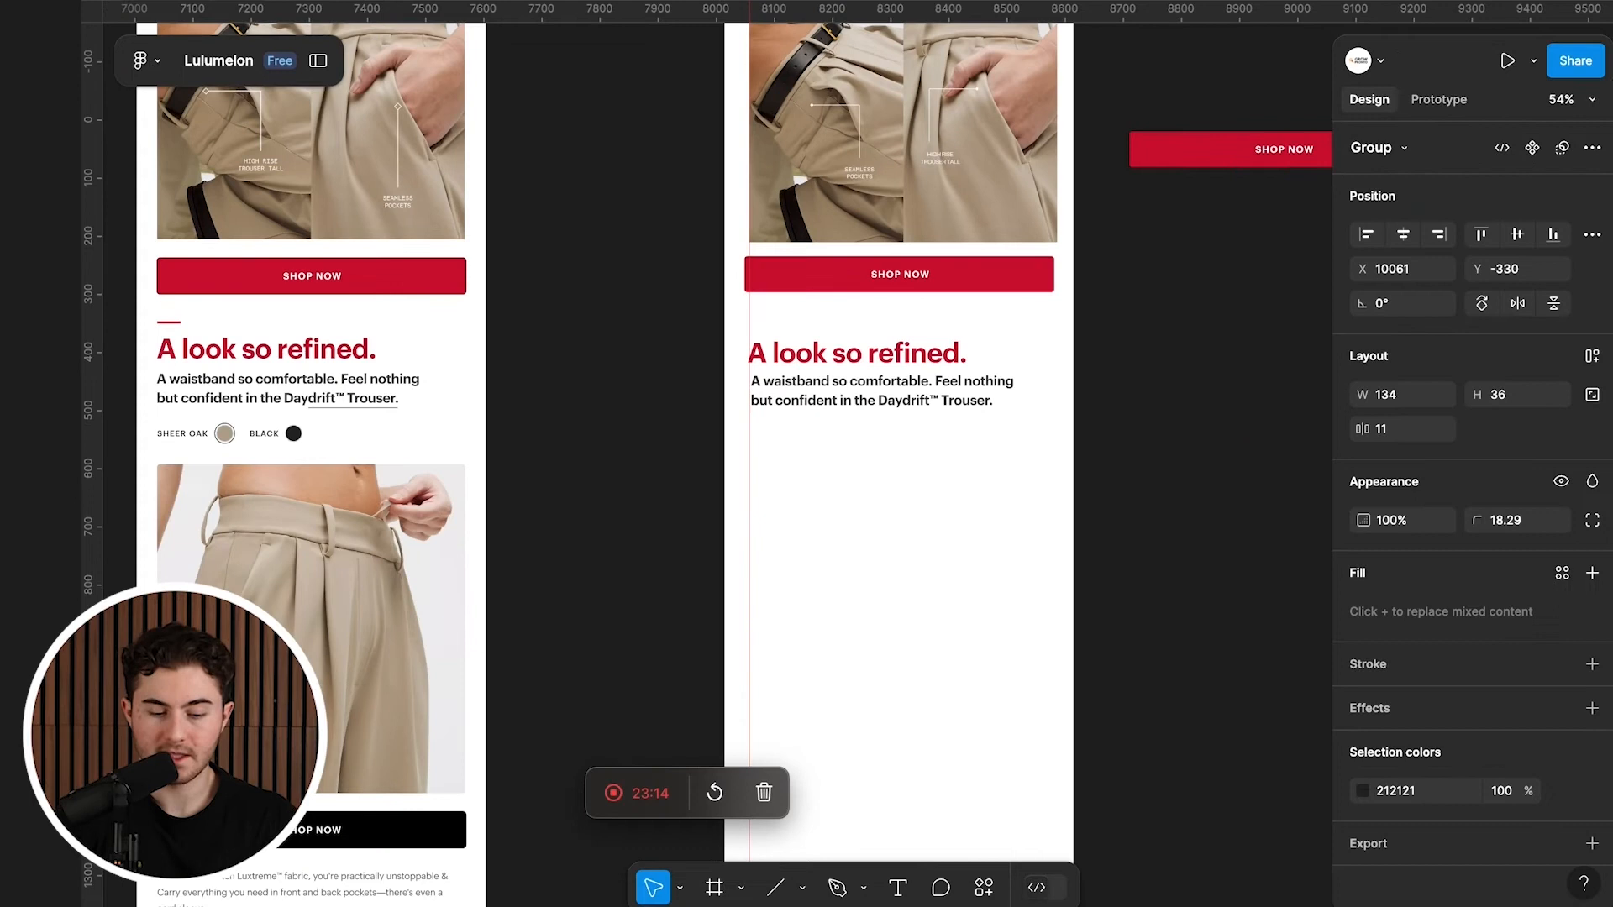
scroll(118, 464, "up", 5)
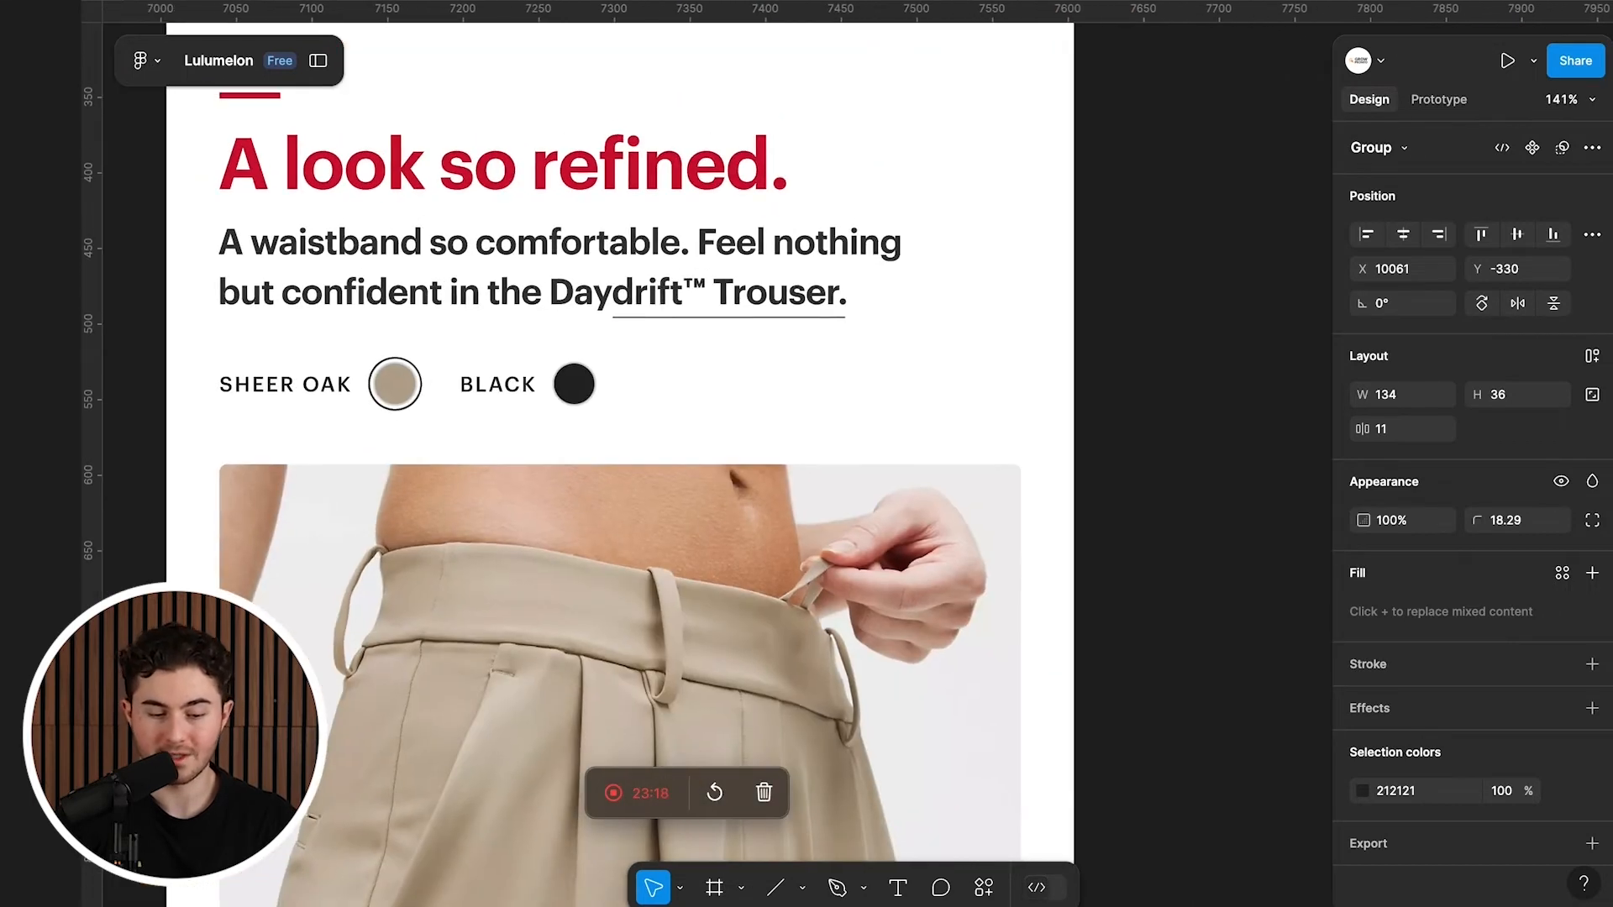
scroll(298, 435, "down", 2)
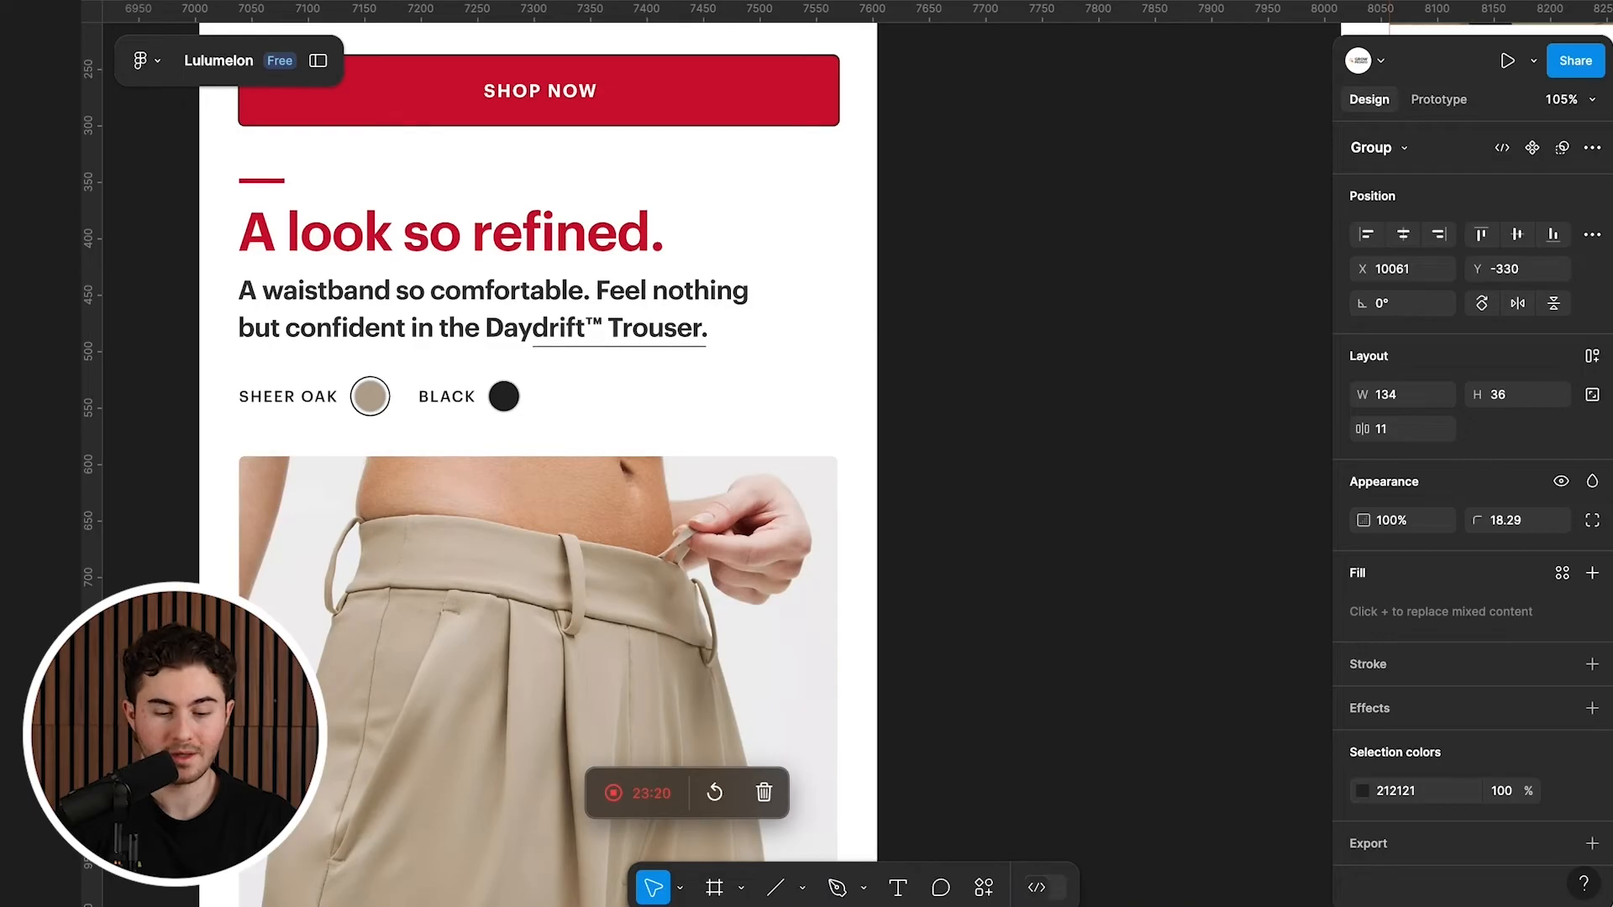
scroll(296, 433, "down", 3)
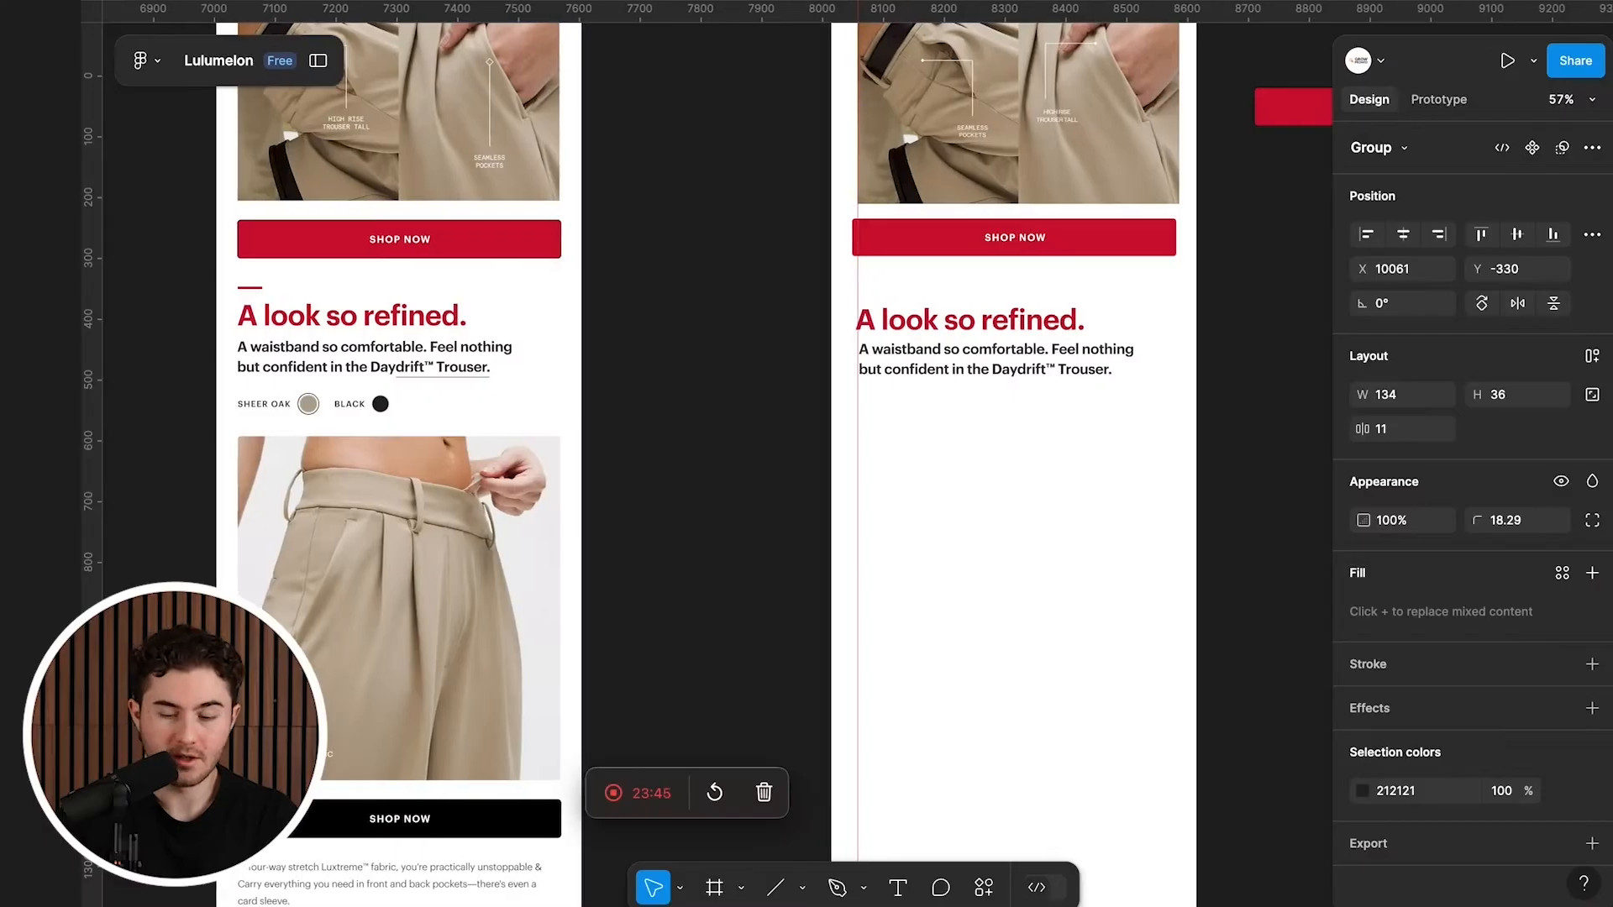
scroll(706, 462, "right", 5)
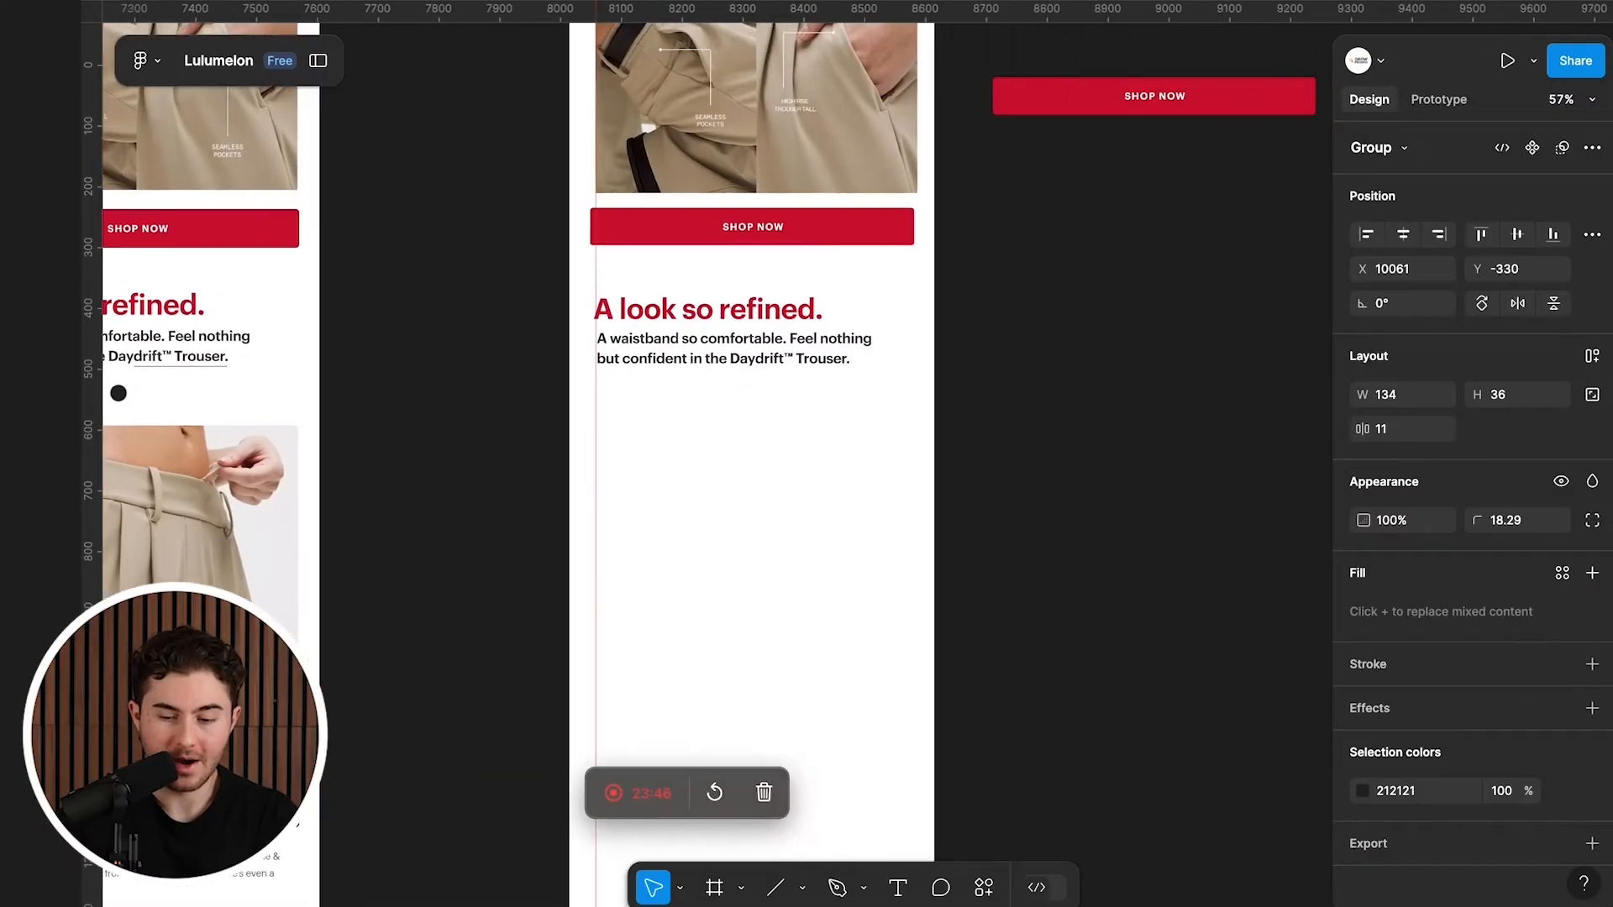
scroll(923, 108, "right", 10)
scroll(922, 107, "up", 3)
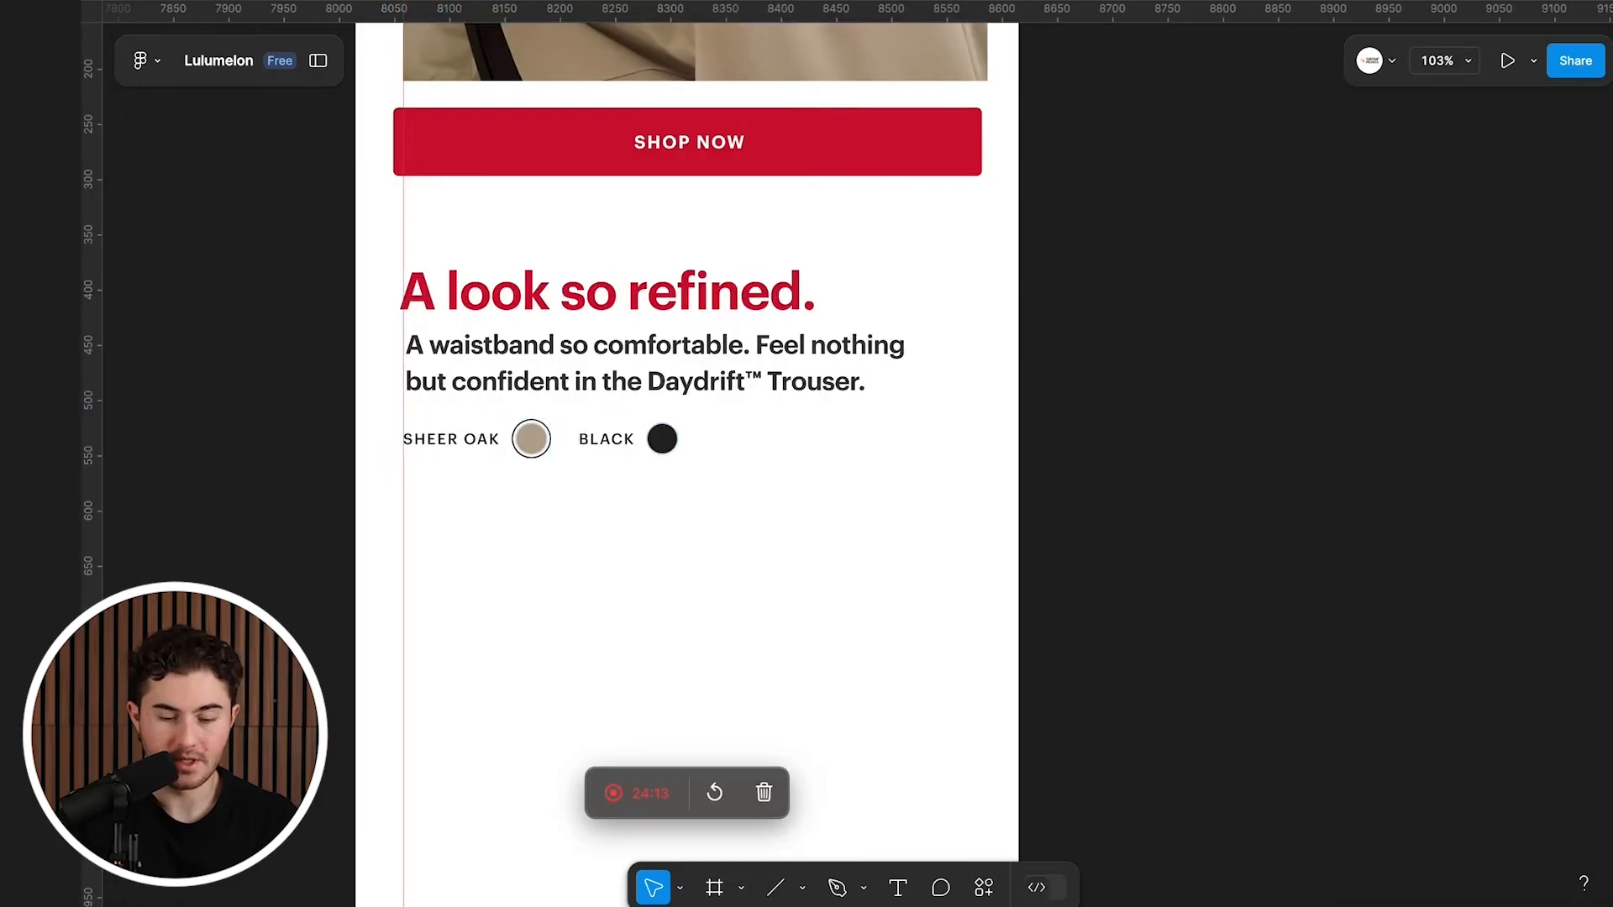
scroll(740, 454, "down", 5)
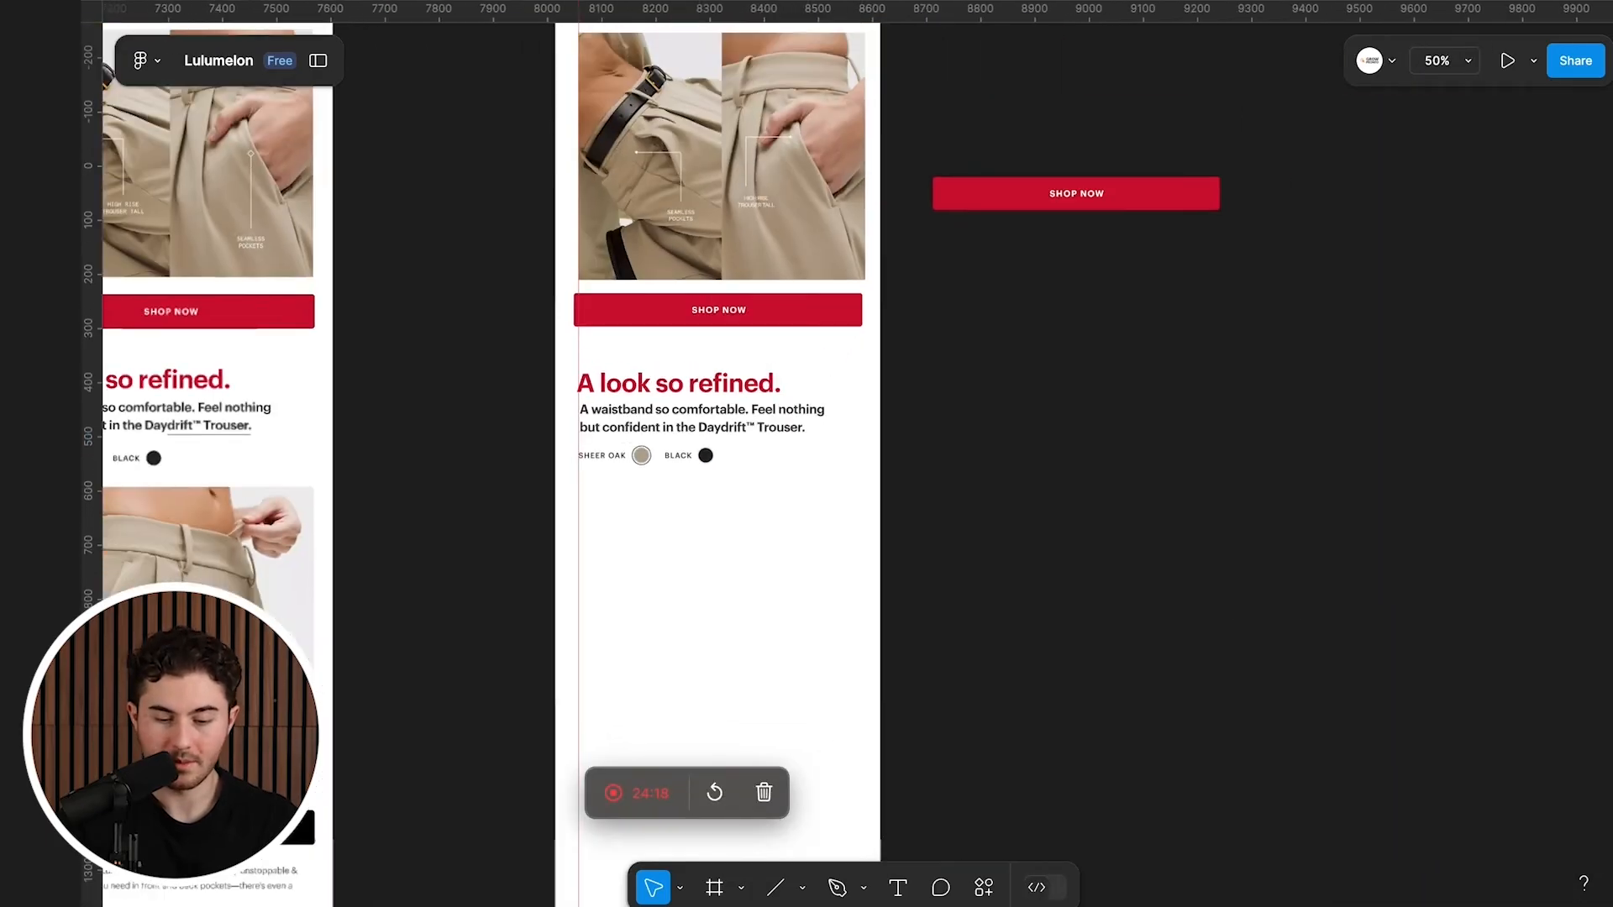
Step: Draw a thin rectangle about 43 × 3 beside the reference email, level with its red accent bar
scroll(638, 504, "left", 10)
scroll(638, 504, "down", 1)
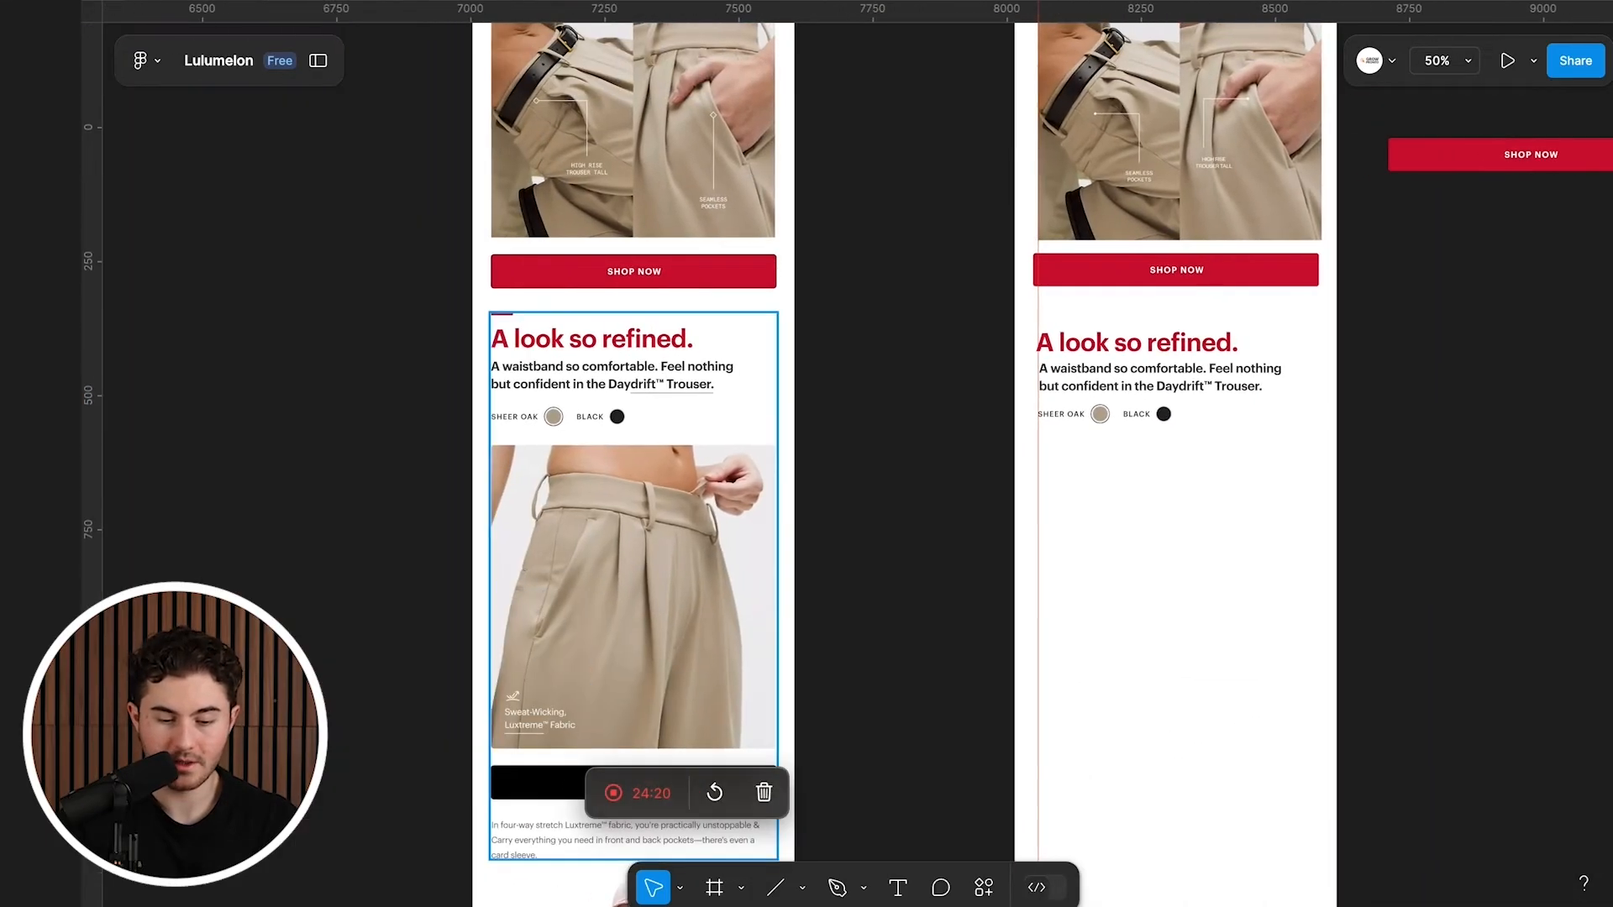
scroll(558, 349, "up", 5)
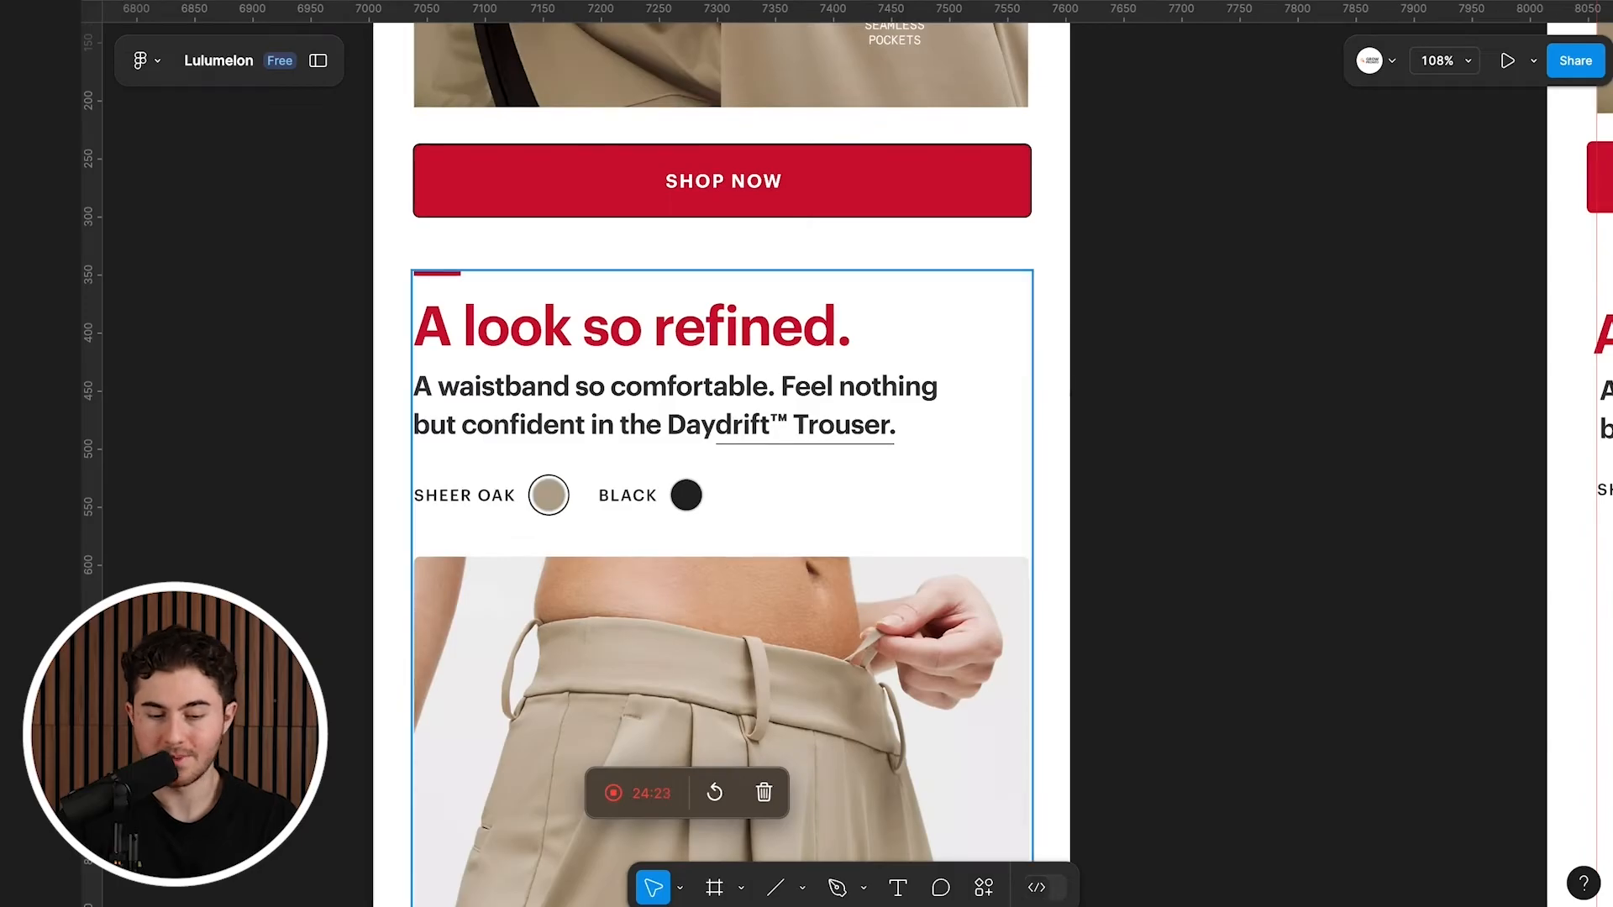
scroll(807, 454, "right", 6)
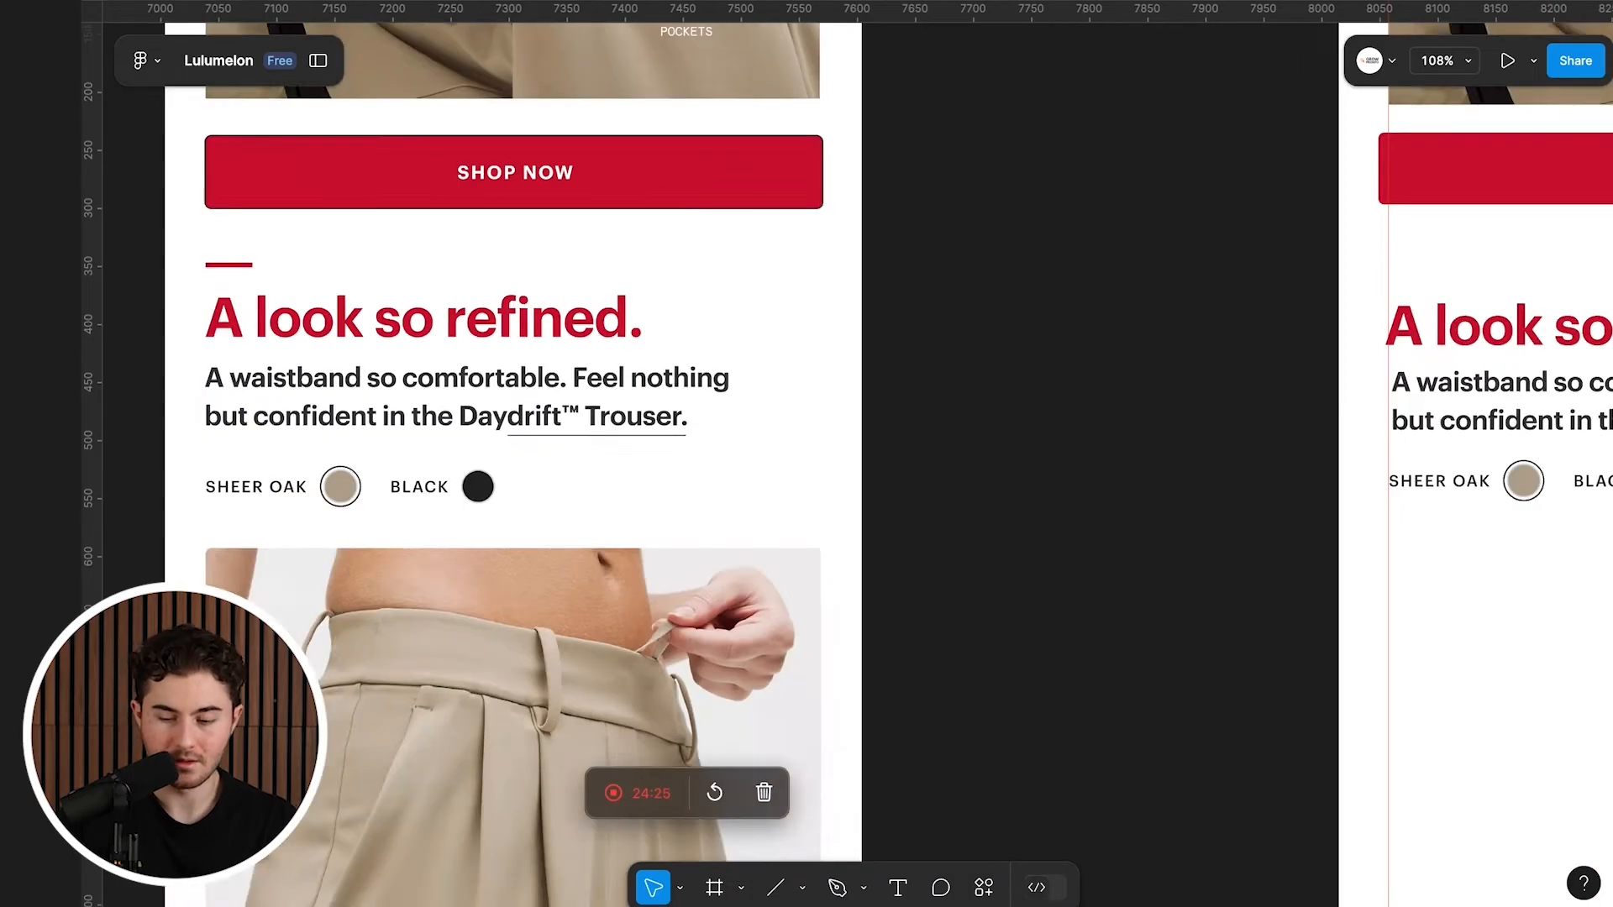
left_click_drag(723, 404, 935, 430)
key("BackSpace")
scroll(935, 430, "left", 8)
scroll(936, 430, "up", 2)
scroll(936, 430, "up", 1)
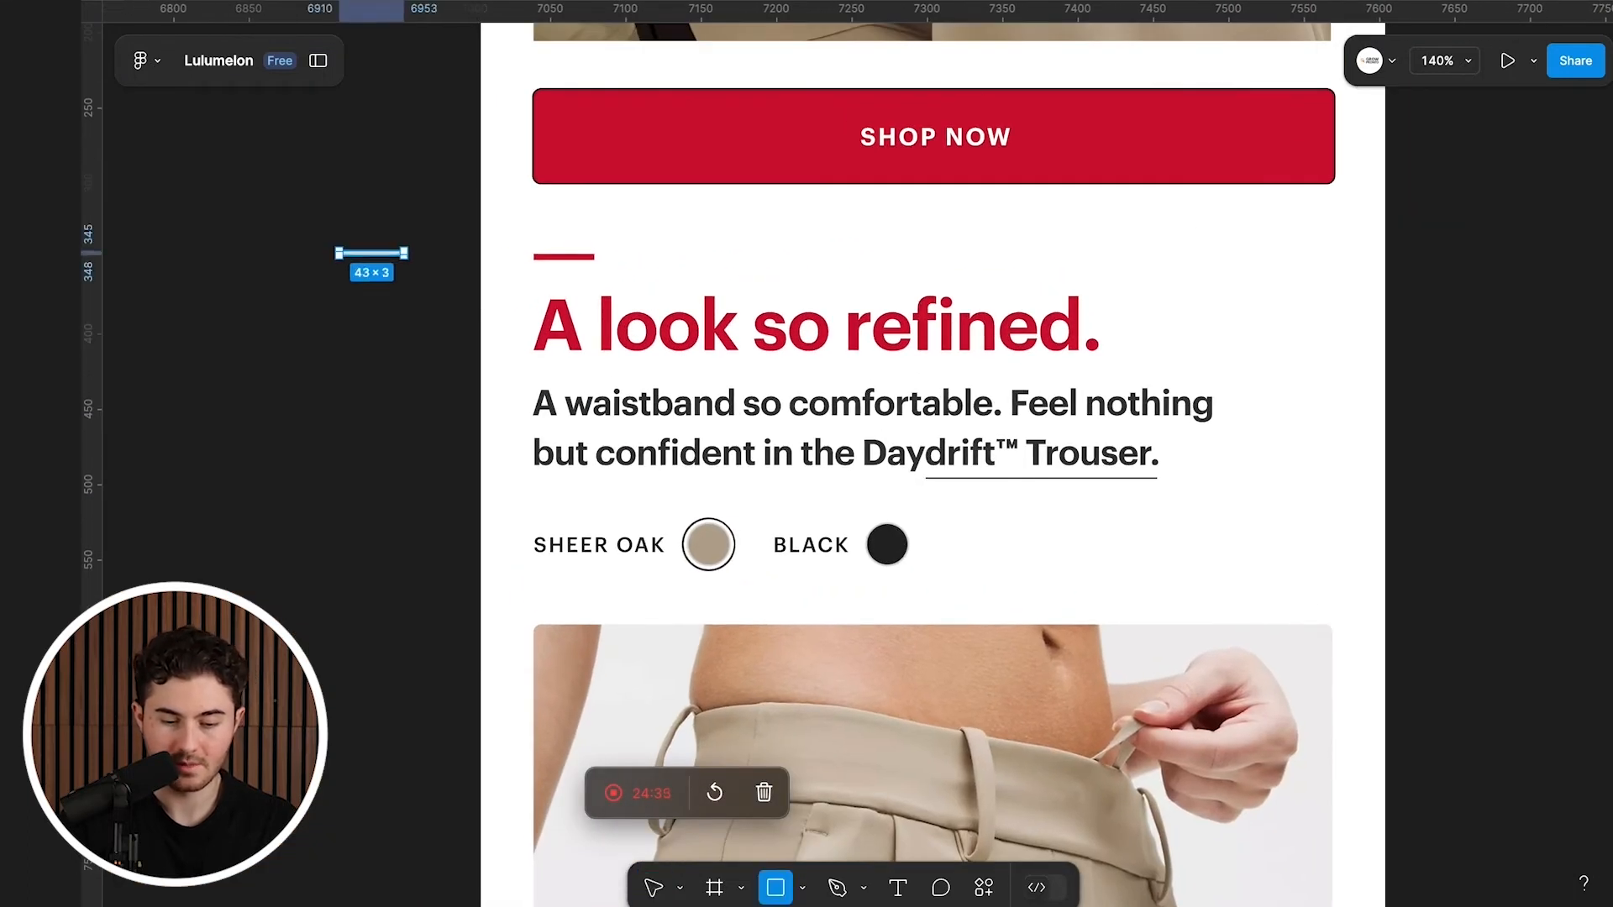
key("Escape")
scroll(806, 453, "left", 1)
left_click(420, 250)
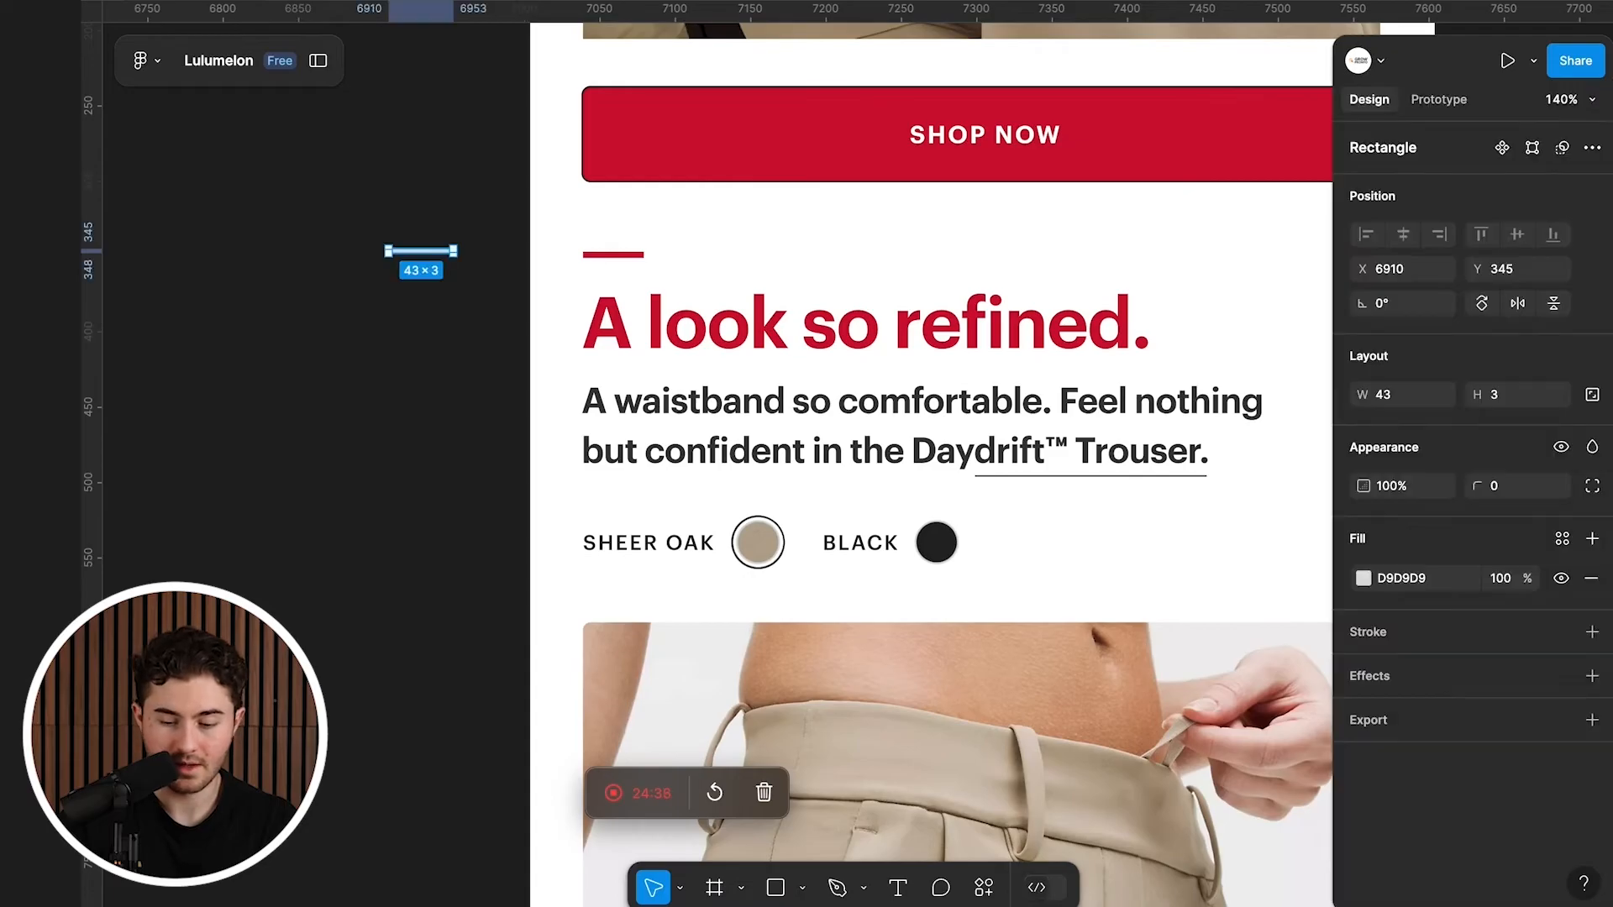
Step: Fill the thin rectangle with the accent bar's red C8102E, narrow it to about 39 × 3 and place it above the "A look so refined." heading
key("i")
left_click(613, 253)
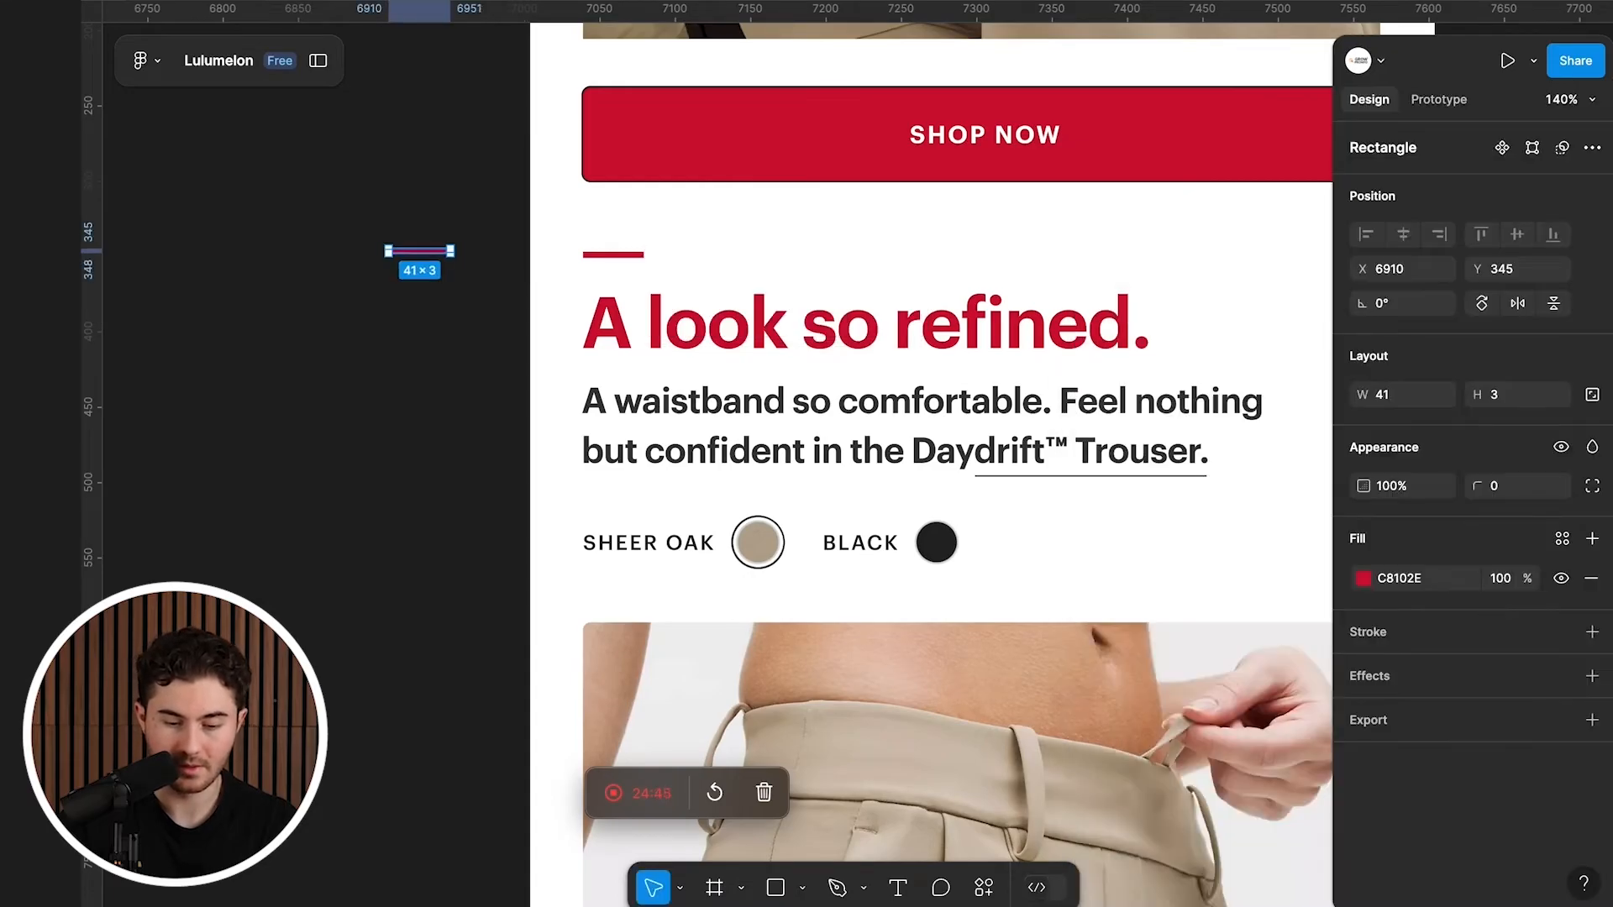
key("Escape")
left_click_drag(417, 251, 1465, 461)
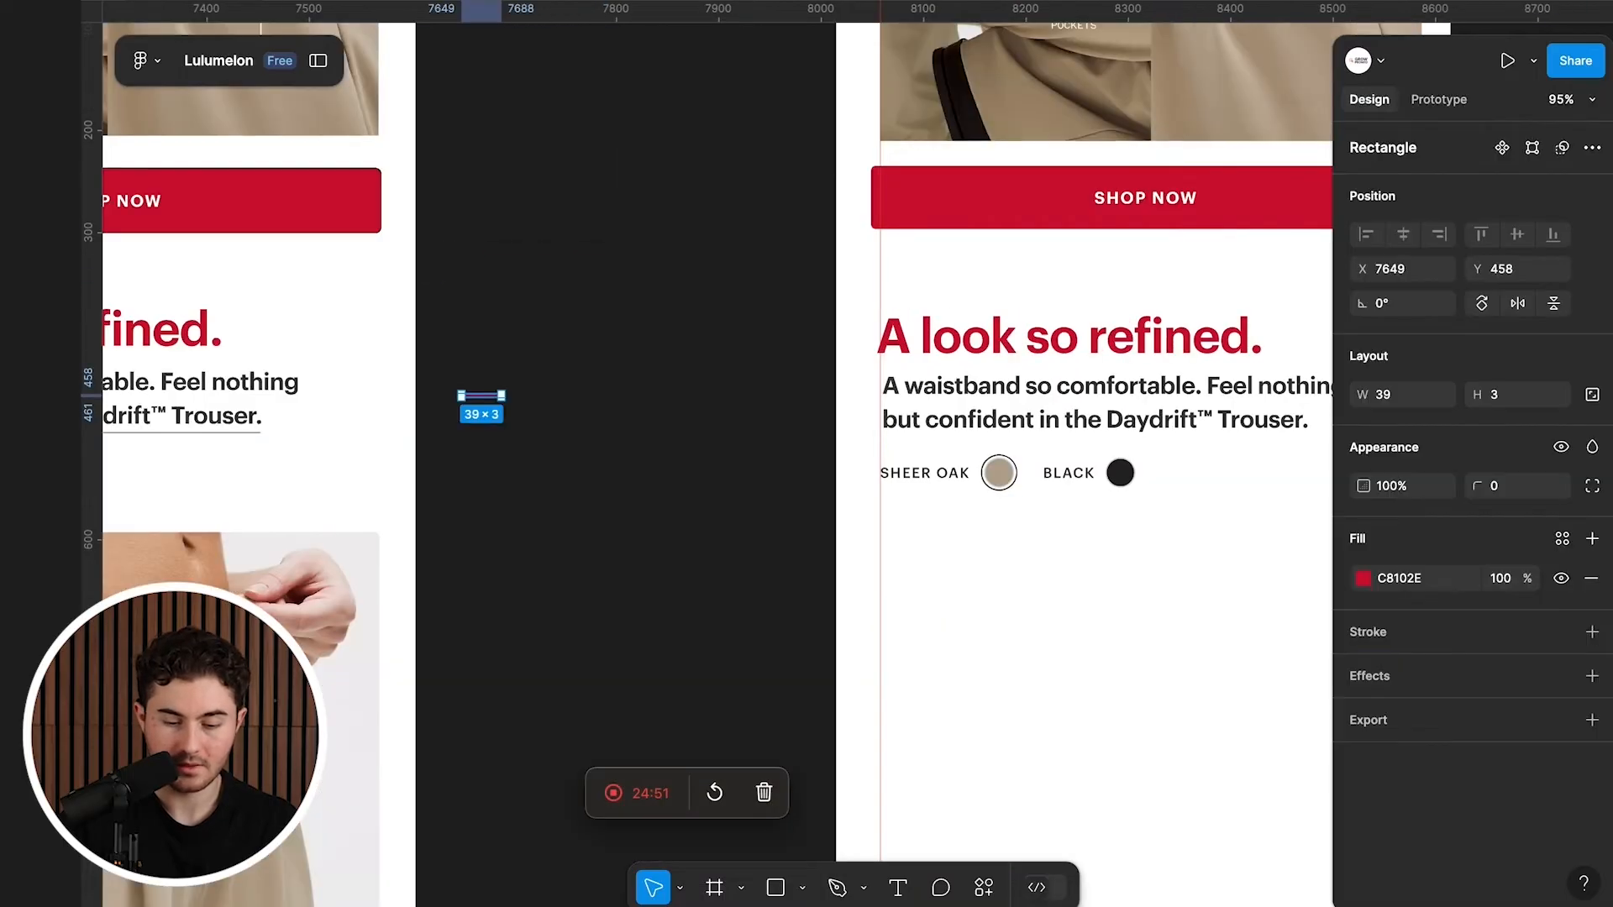
left_click_drag(600, 362, 933, 301)
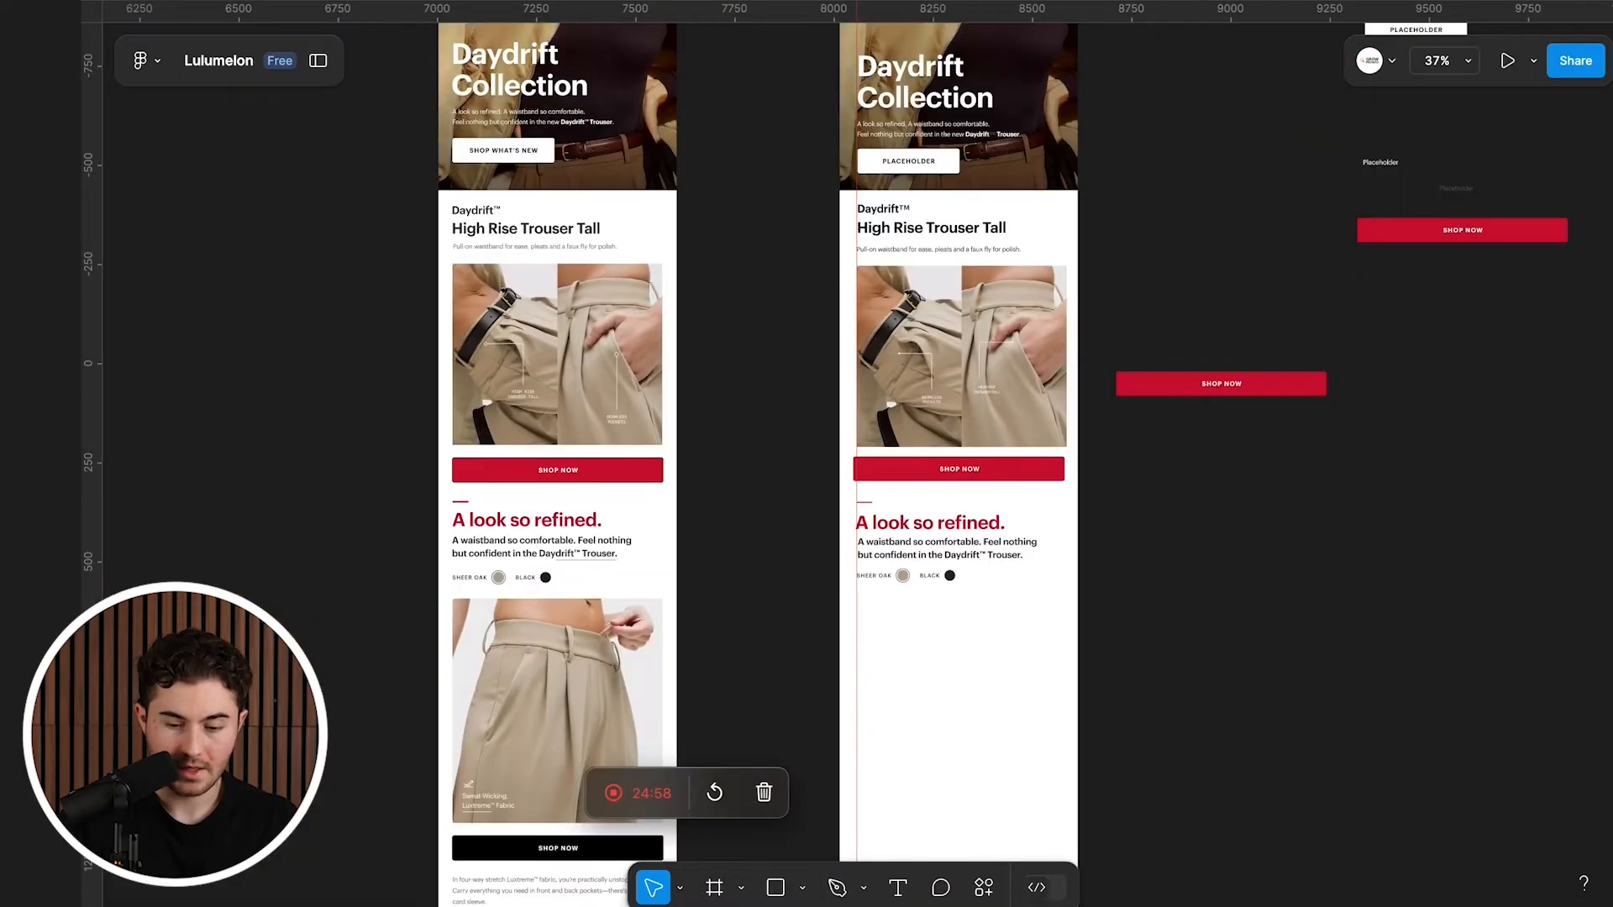
Step: Place the beige trouser waistband photo below the SHEER OAK and BLACK swatches in the email frame
left_click(882, 210, "shift")
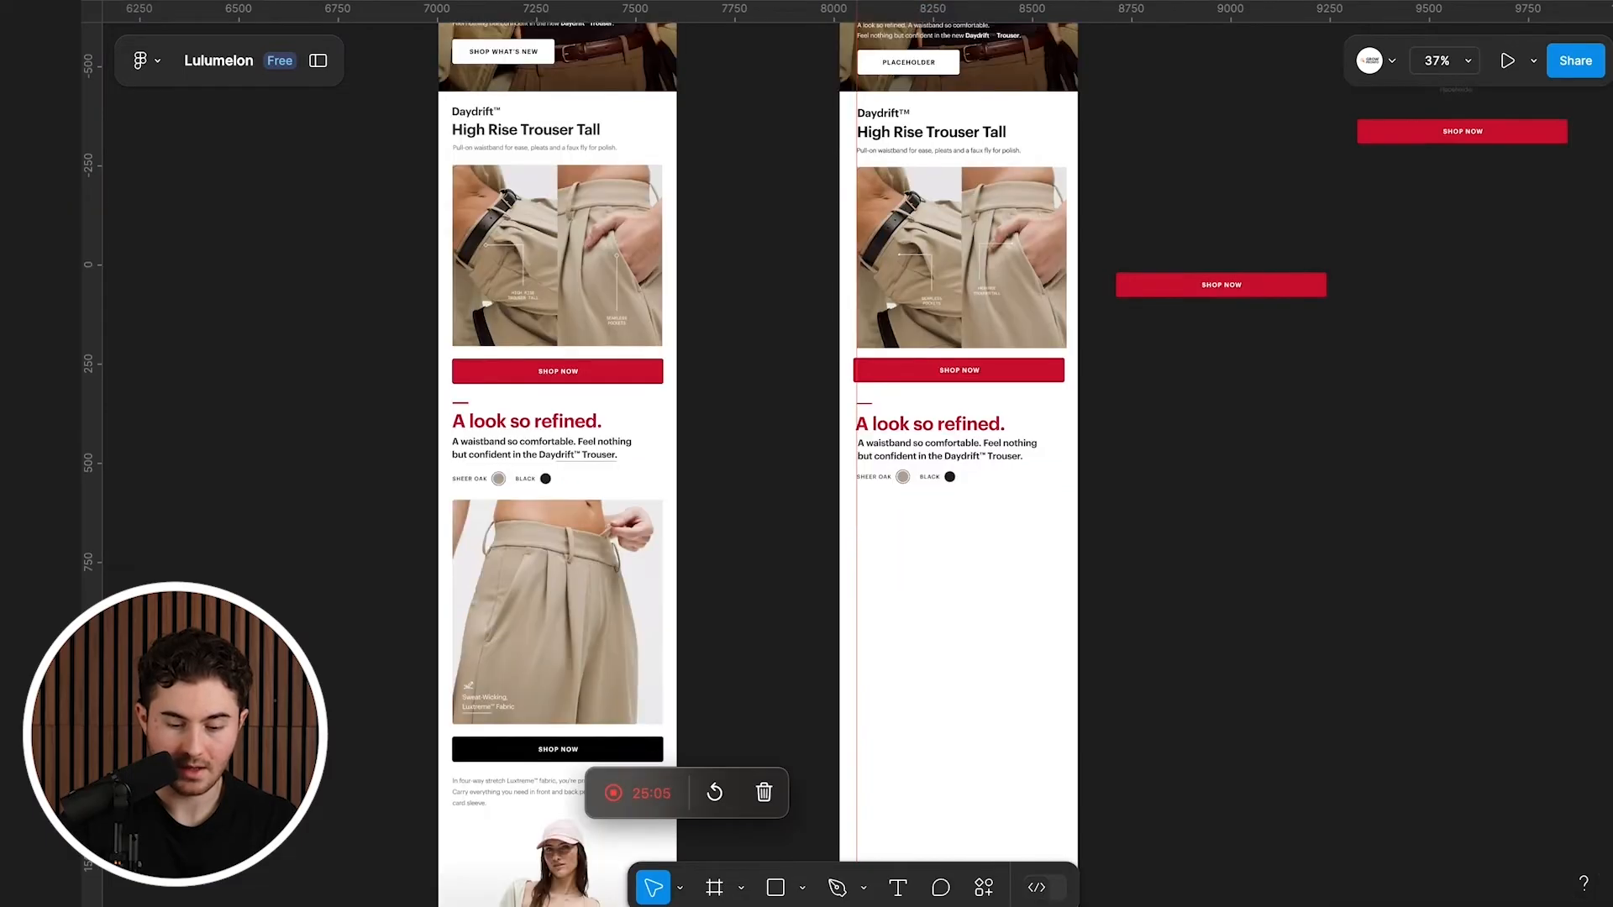
scroll(756, 453, "down", 2)
scroll(491, 562, "up", 4)
scroll(491, 562, "down", 1)
scroll(807, 454, "right", 10)
scroll(806, 454, "up", 6)
scroll(806, 453, "down", 1)
scroll(865, 442, "down", 3)
scroll(806, 454, "right", 3)
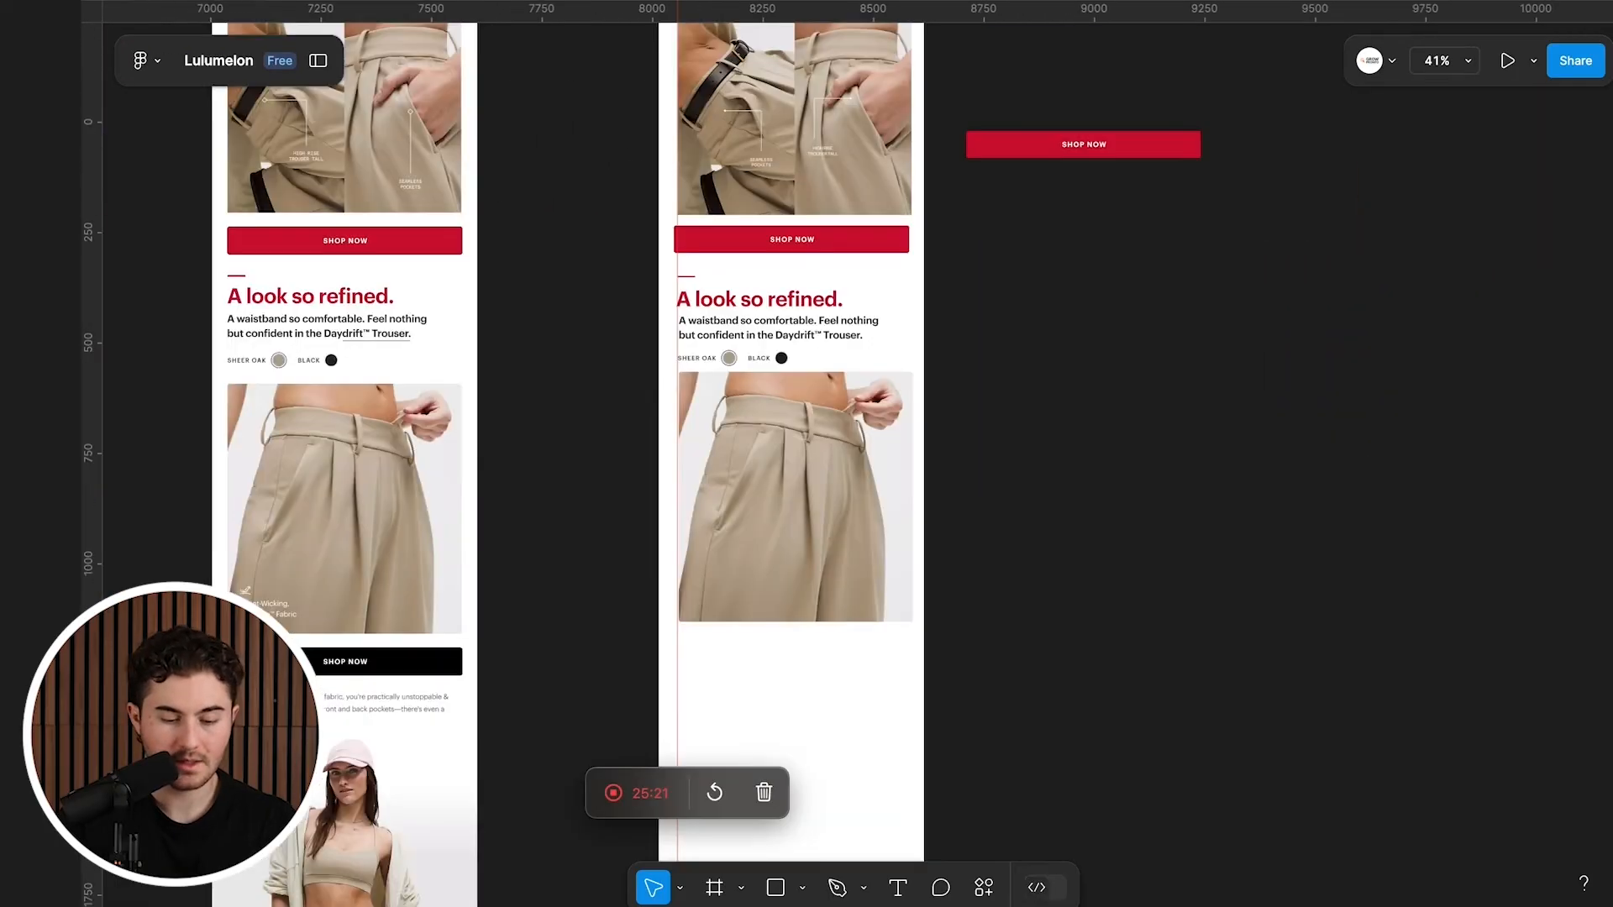
Step: Add a white sweat-wicking icon above the caption "Sweat-Wicking, Luxtreme™ Fabric" in the lower-left area of the trouser photo
scroll(807, 454, "left", 2)
scroll(672, 638, "up", 4)
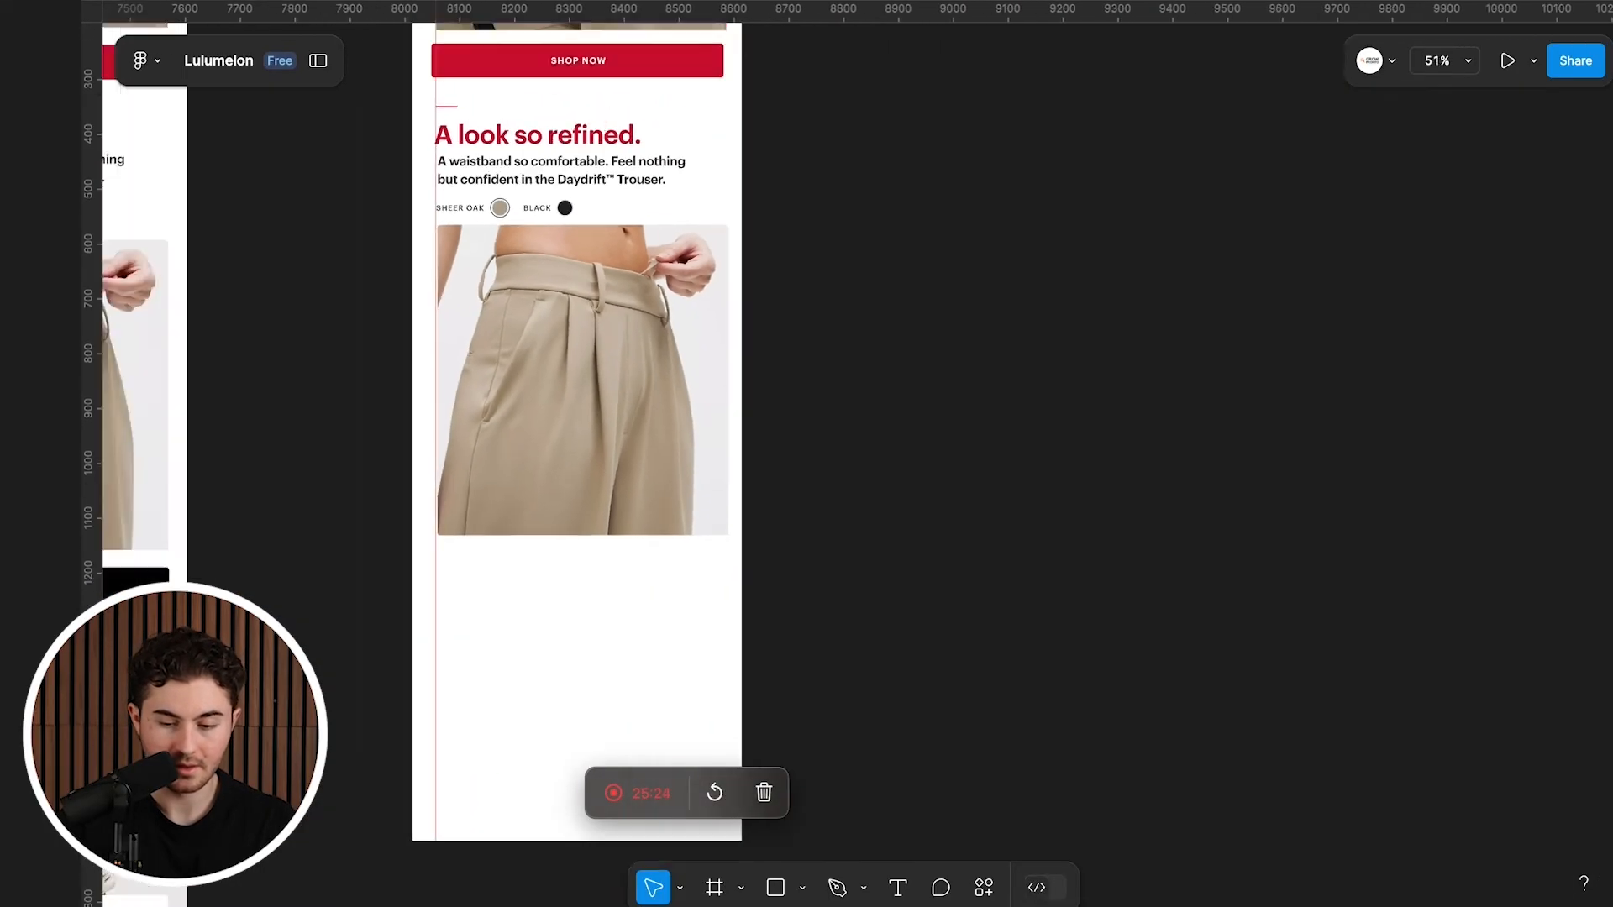
scroll(1246, 73, "up", 5)
scroll(538, 420, "up", 3)
scroll(538, 454, "up", 5)
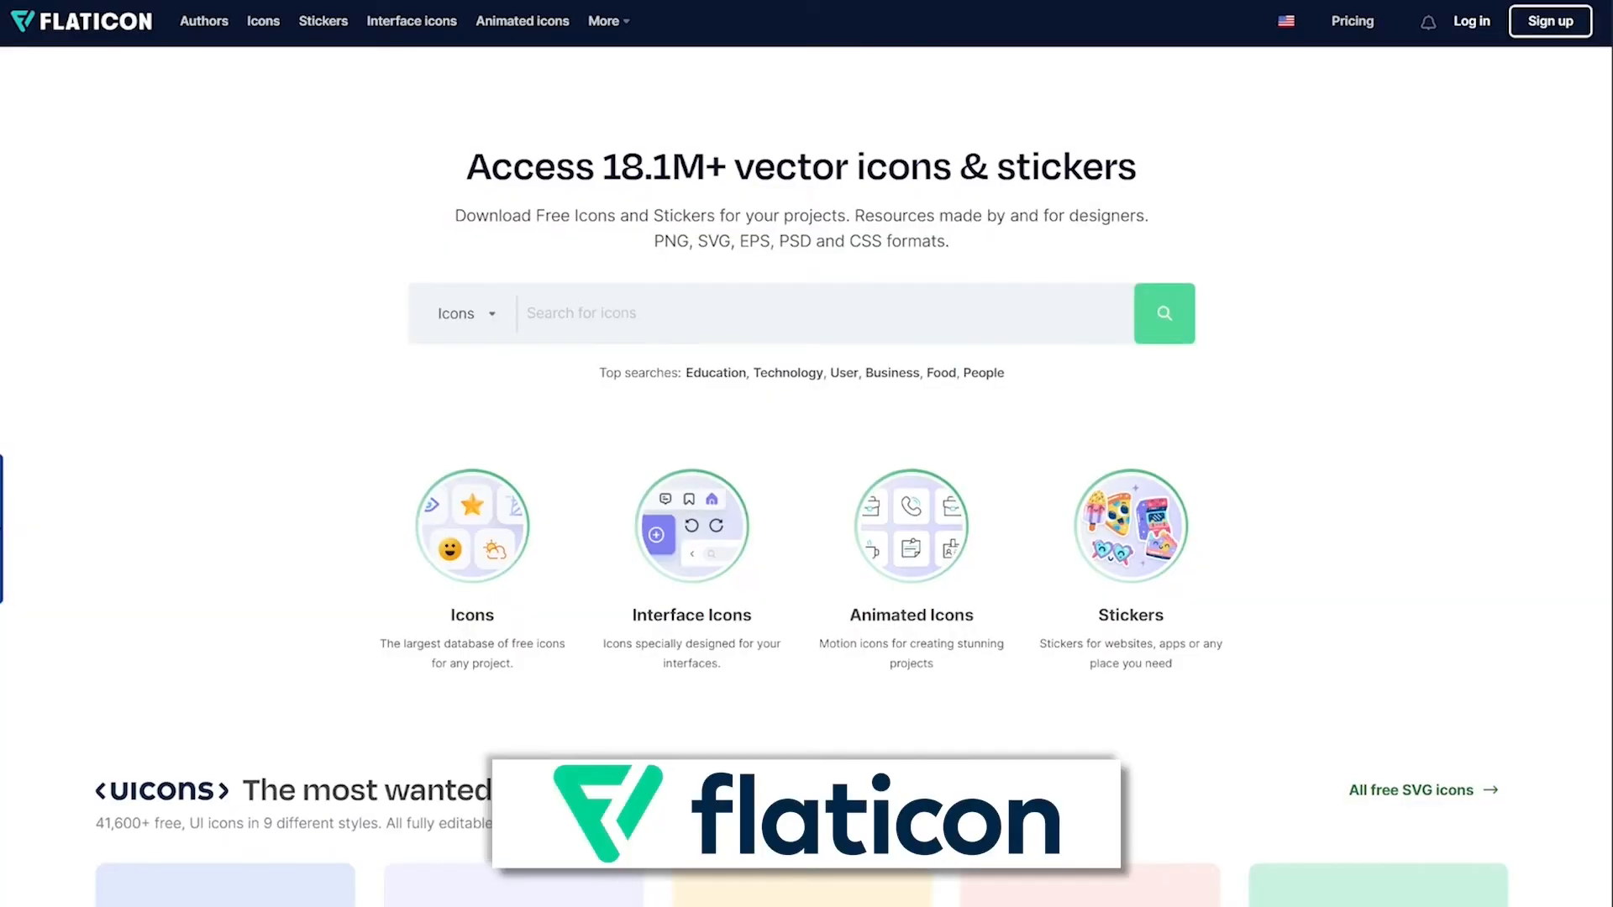
scroll(807, 476, "down", 2)
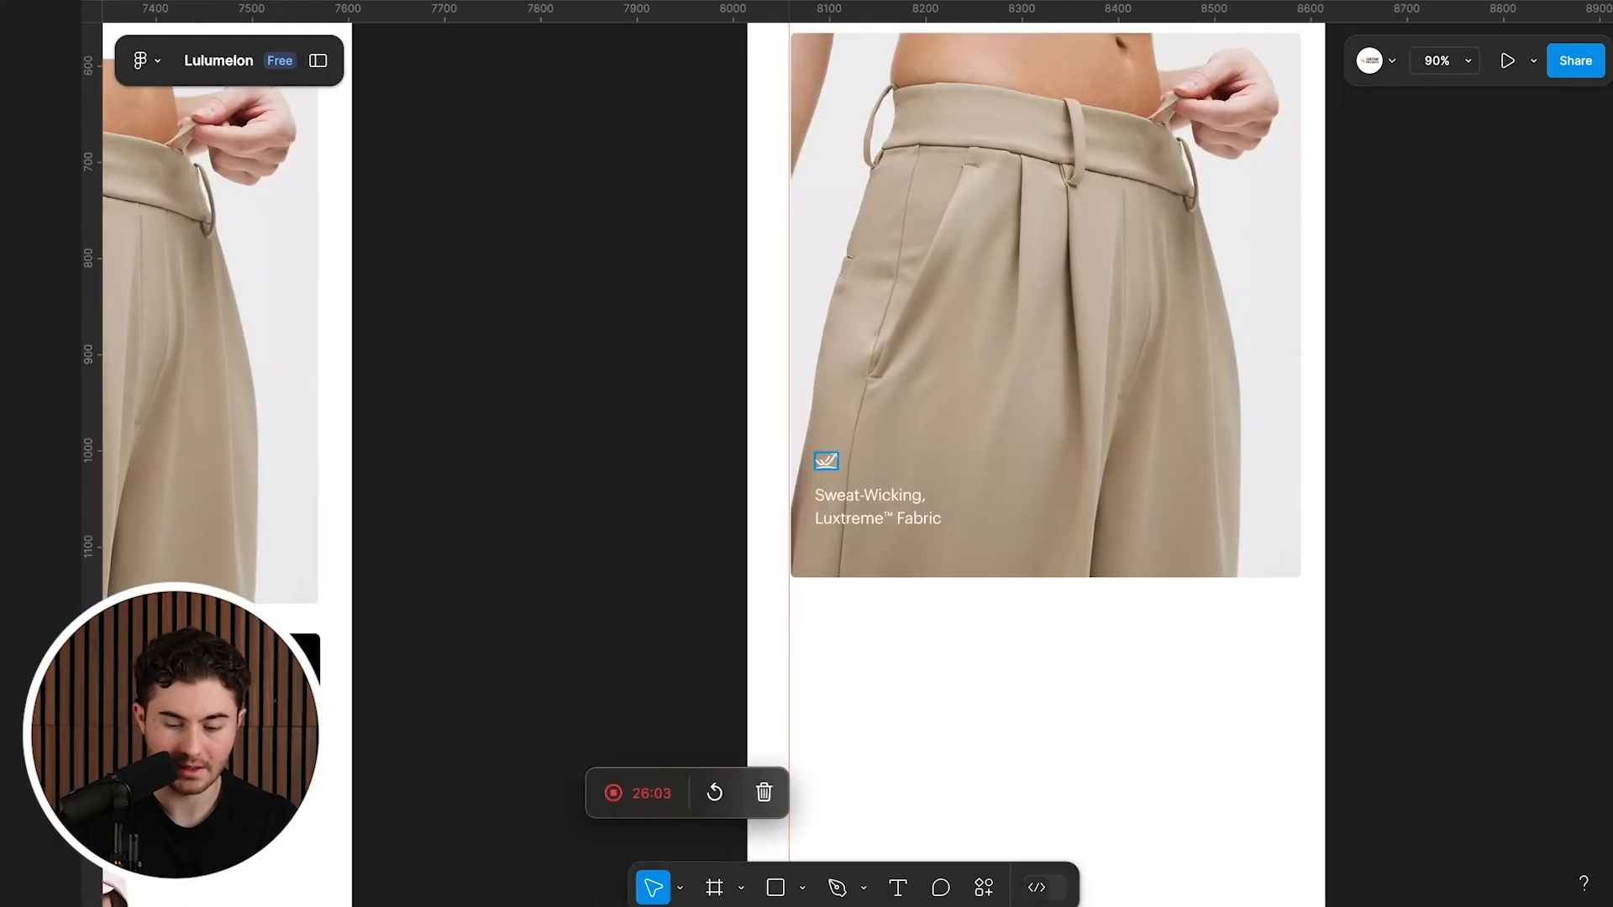
left_click(826, 461)
key("Escape")
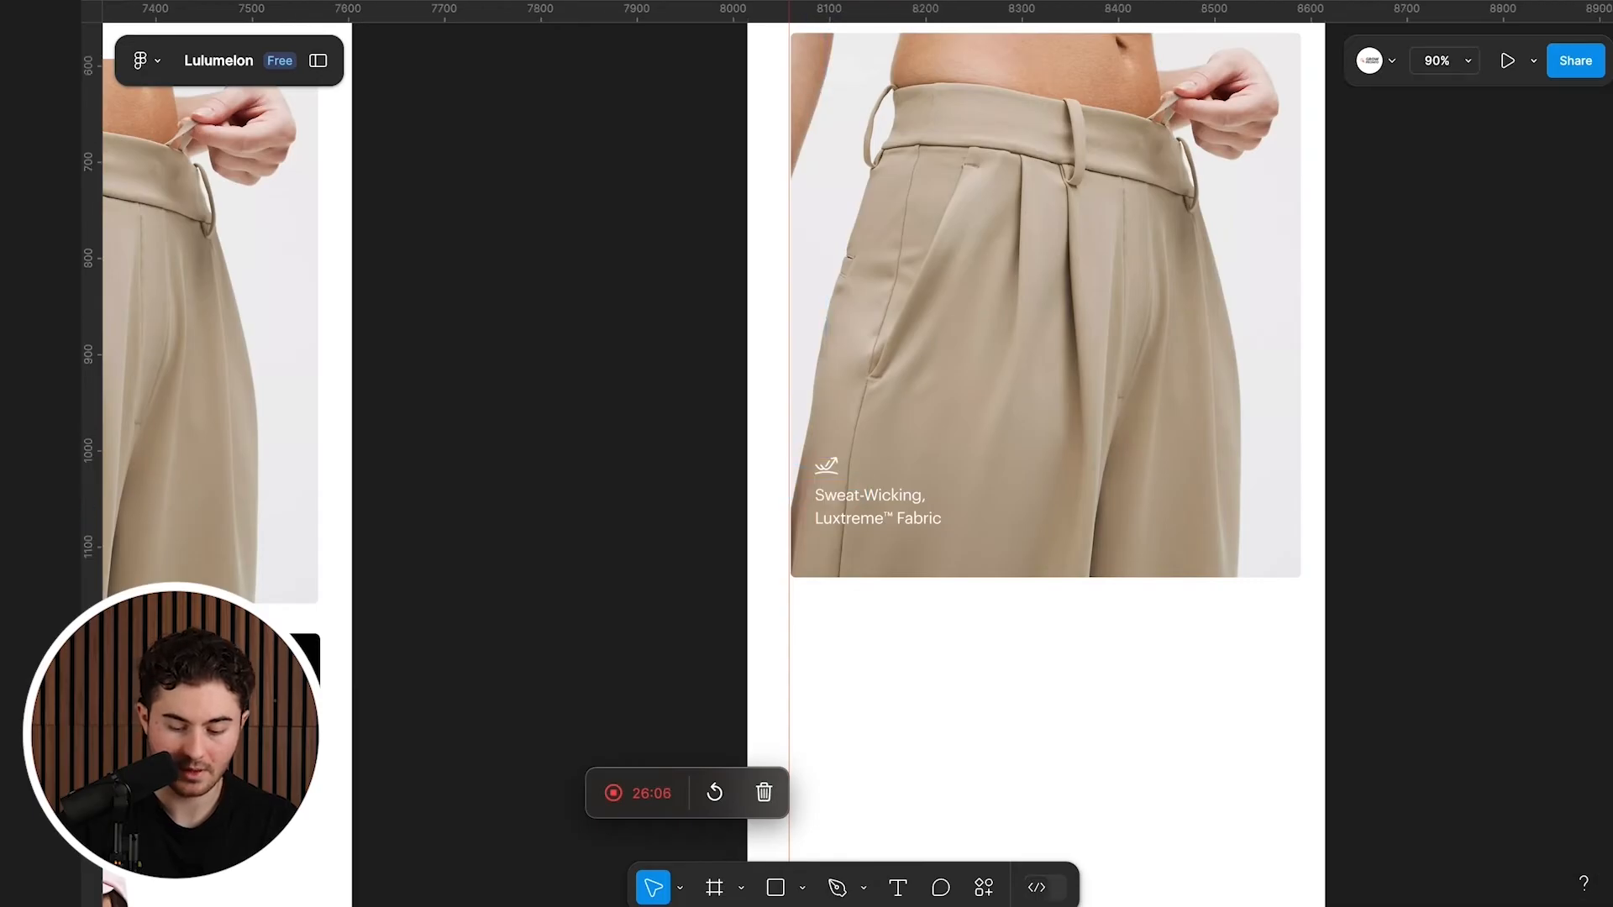
Step: Underline the Sweat-Wicking caption with a thin white line and add a black SHOP NOW button below the trouser photo
left_click_drag(590, 533, 716, 534)
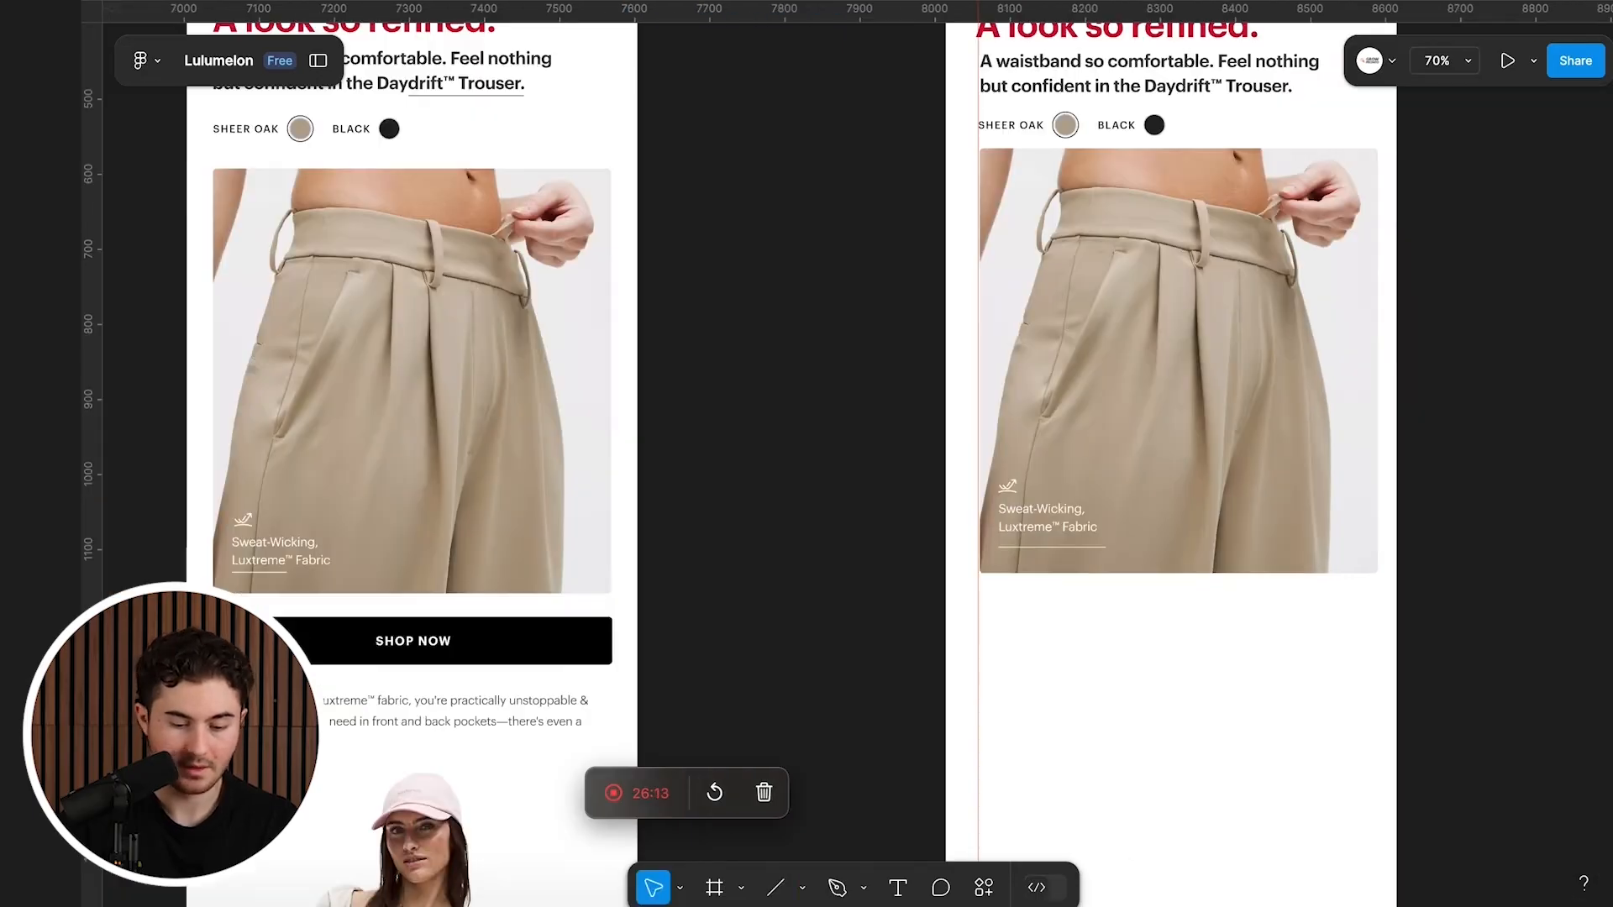
left_click(1041, 517)
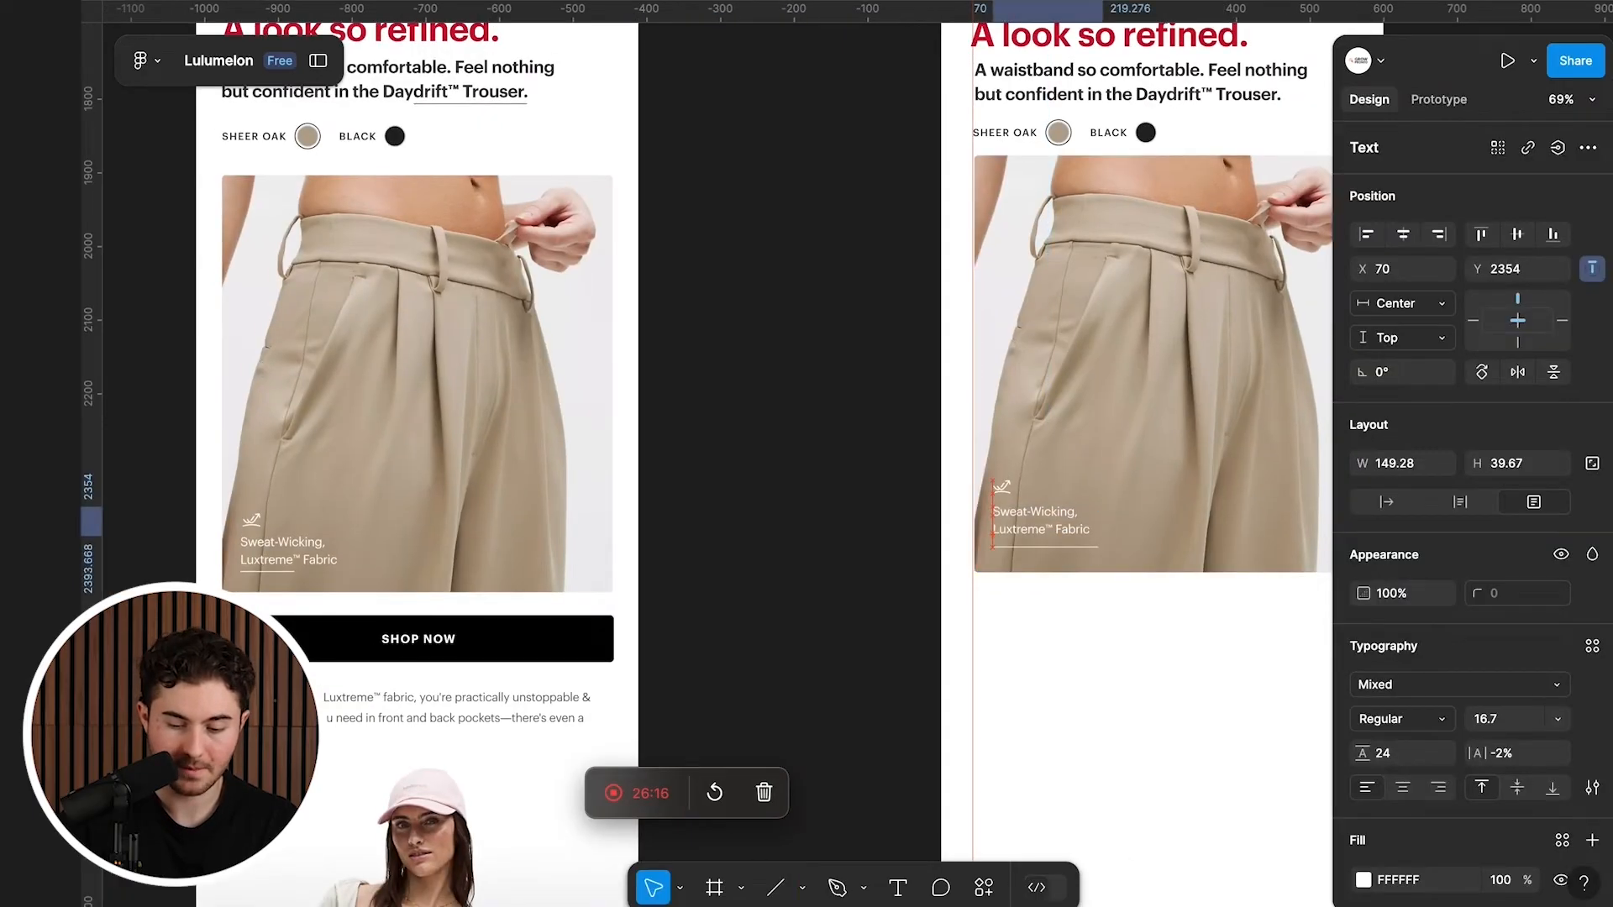
left_click(761, 184)
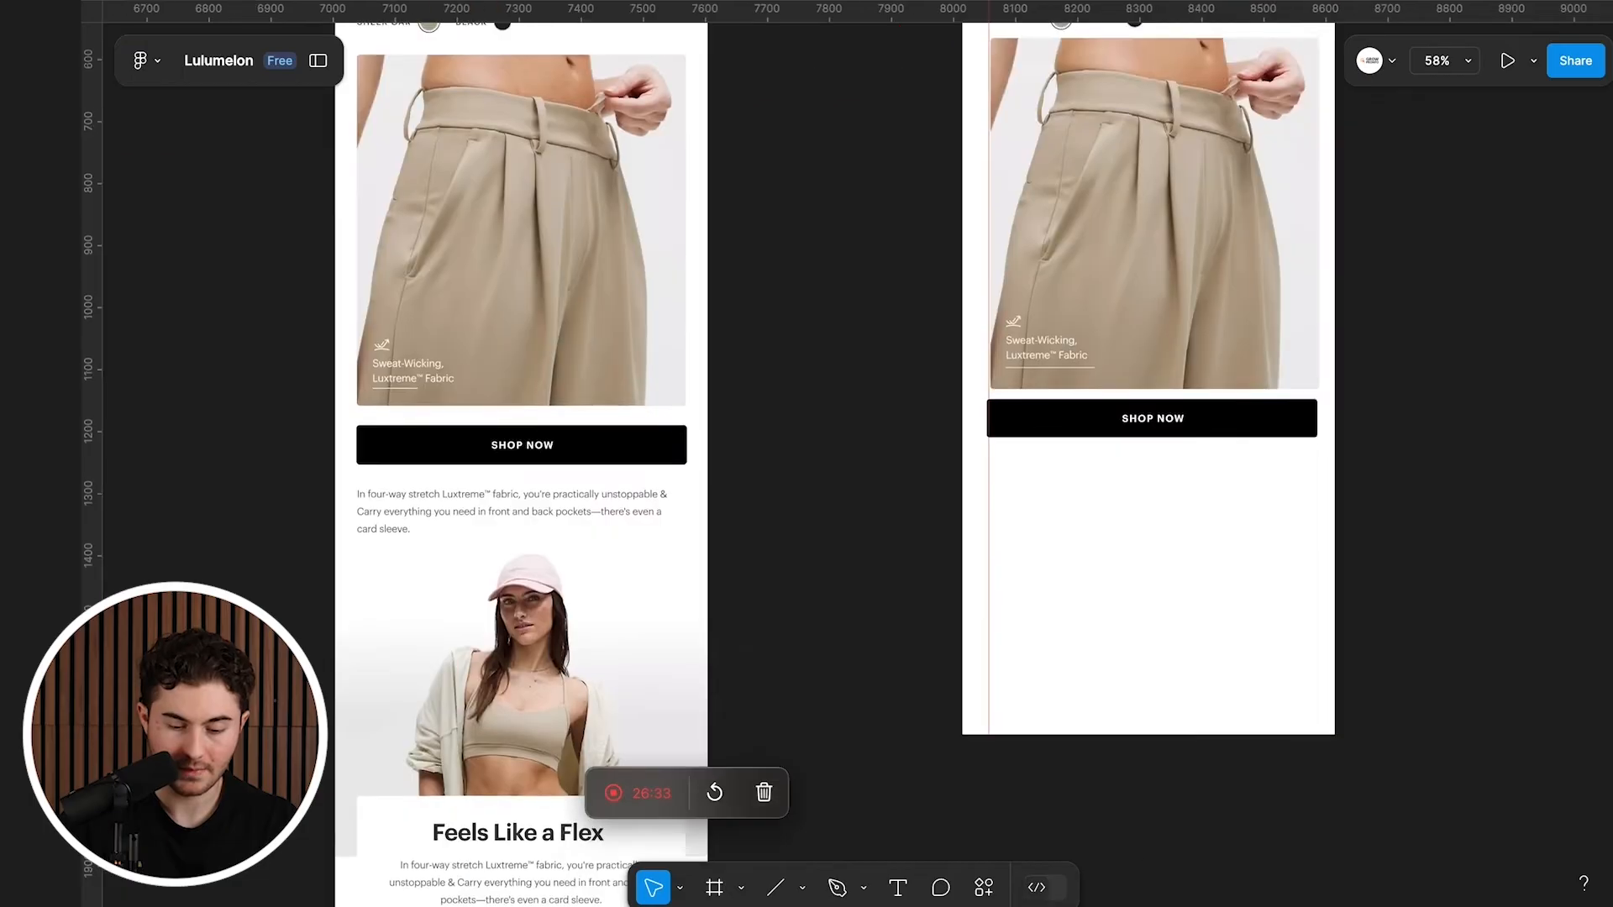
Step: Examine the reference email's model photo, Feels Like a Flex card and footer below the black SHOP NOW button
scroll(487, 462, "down", 5)
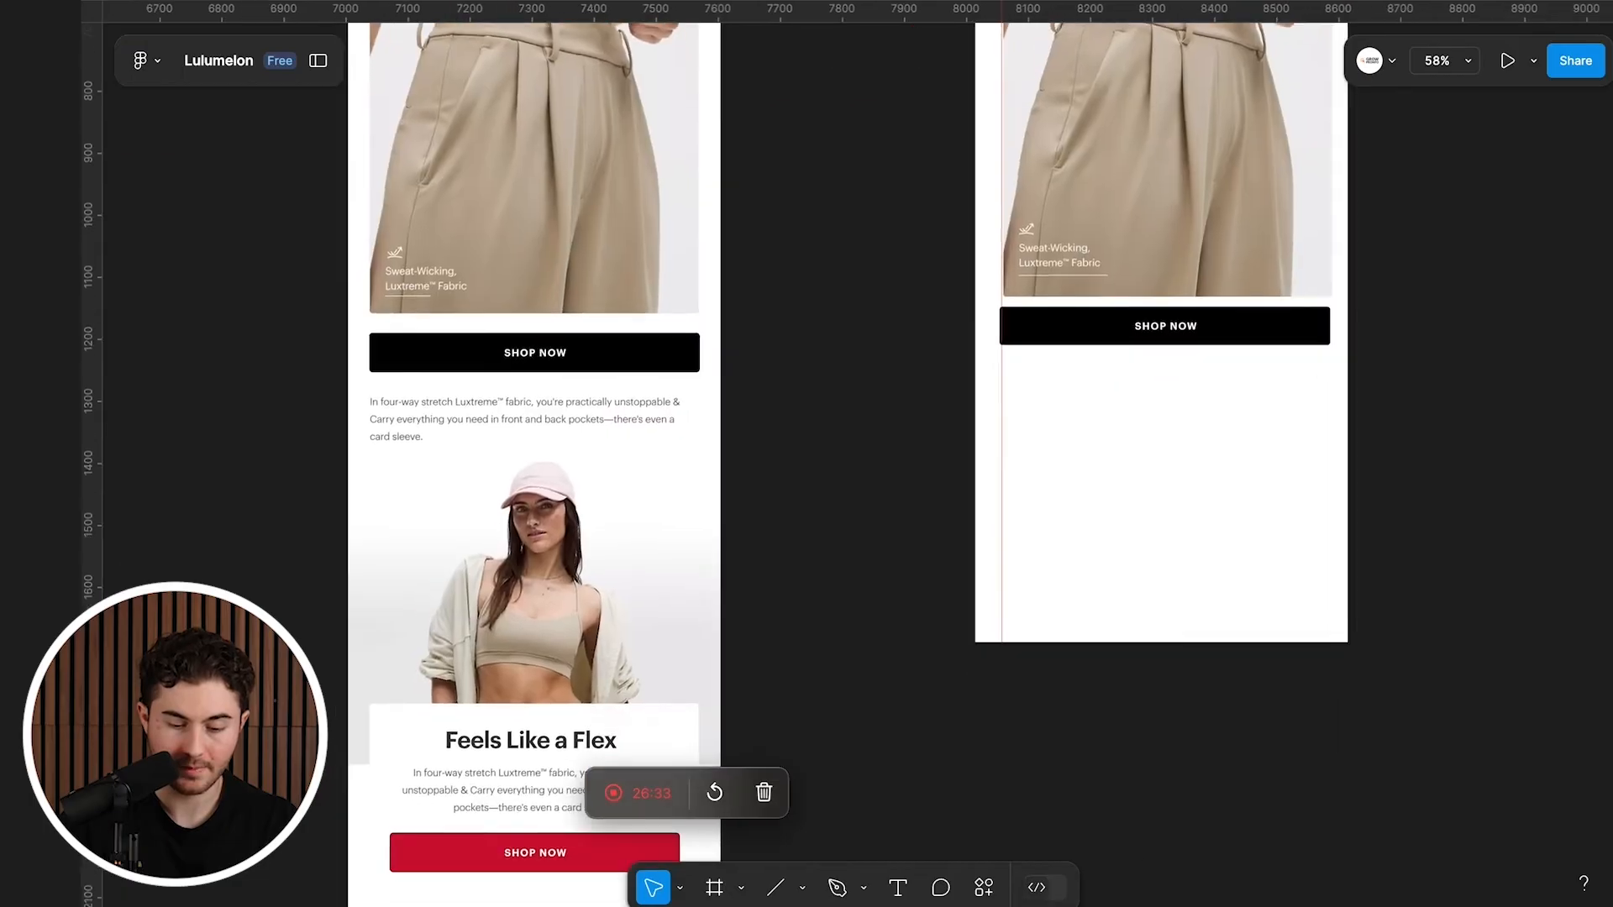
scroll(489, 462, "down", 2)
scroll(489, 462, "up", 1)
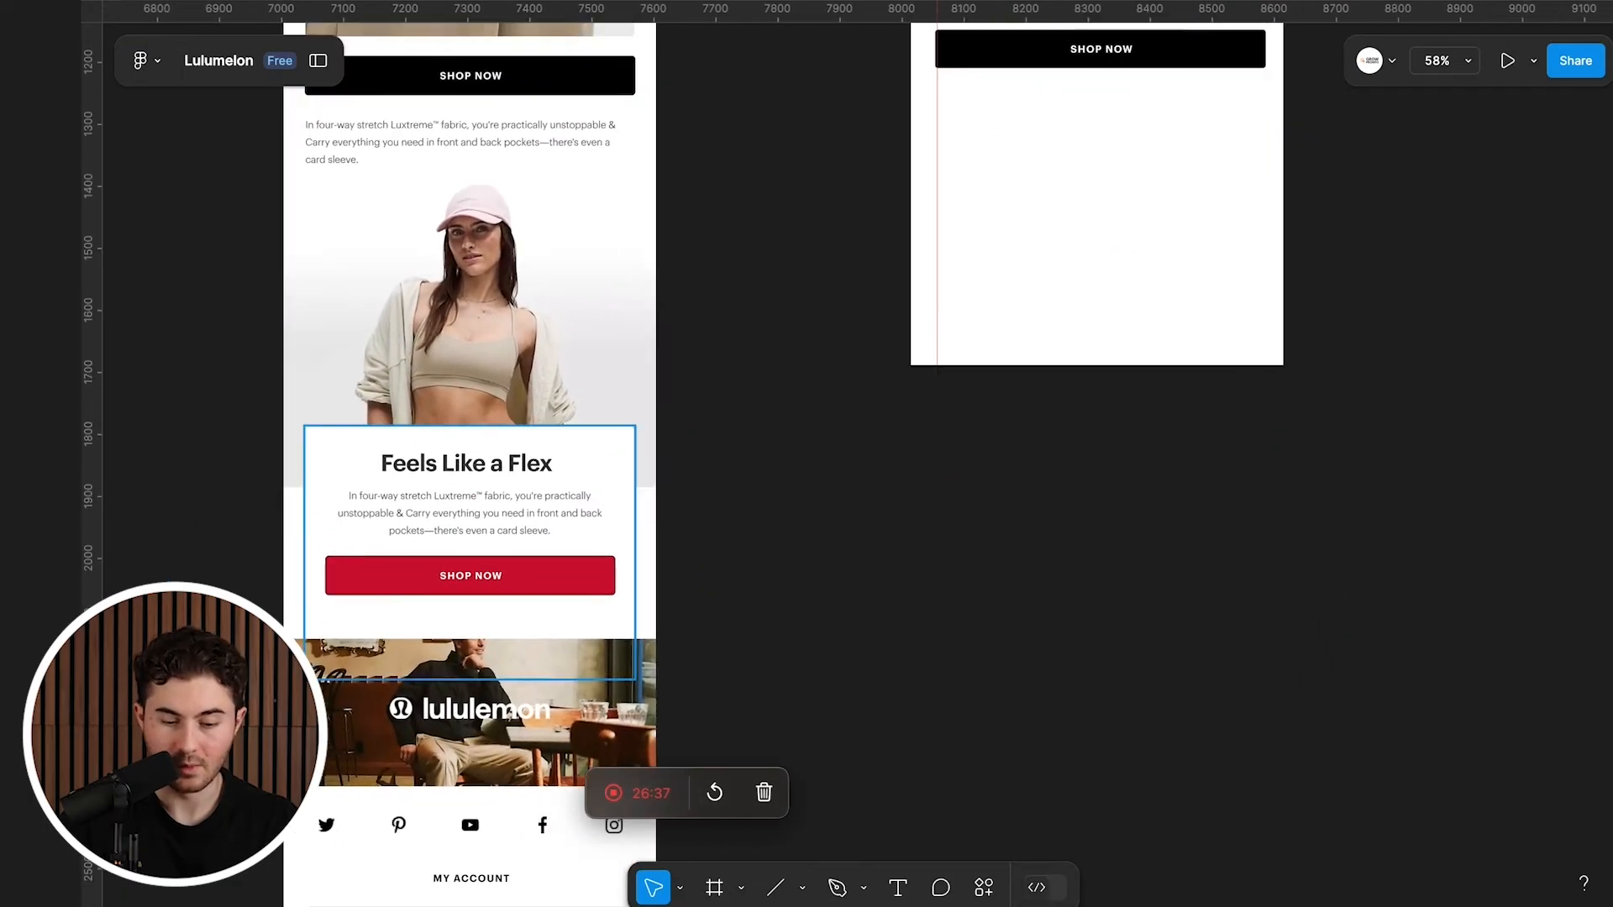
scroll(489, 462, "left", 1)
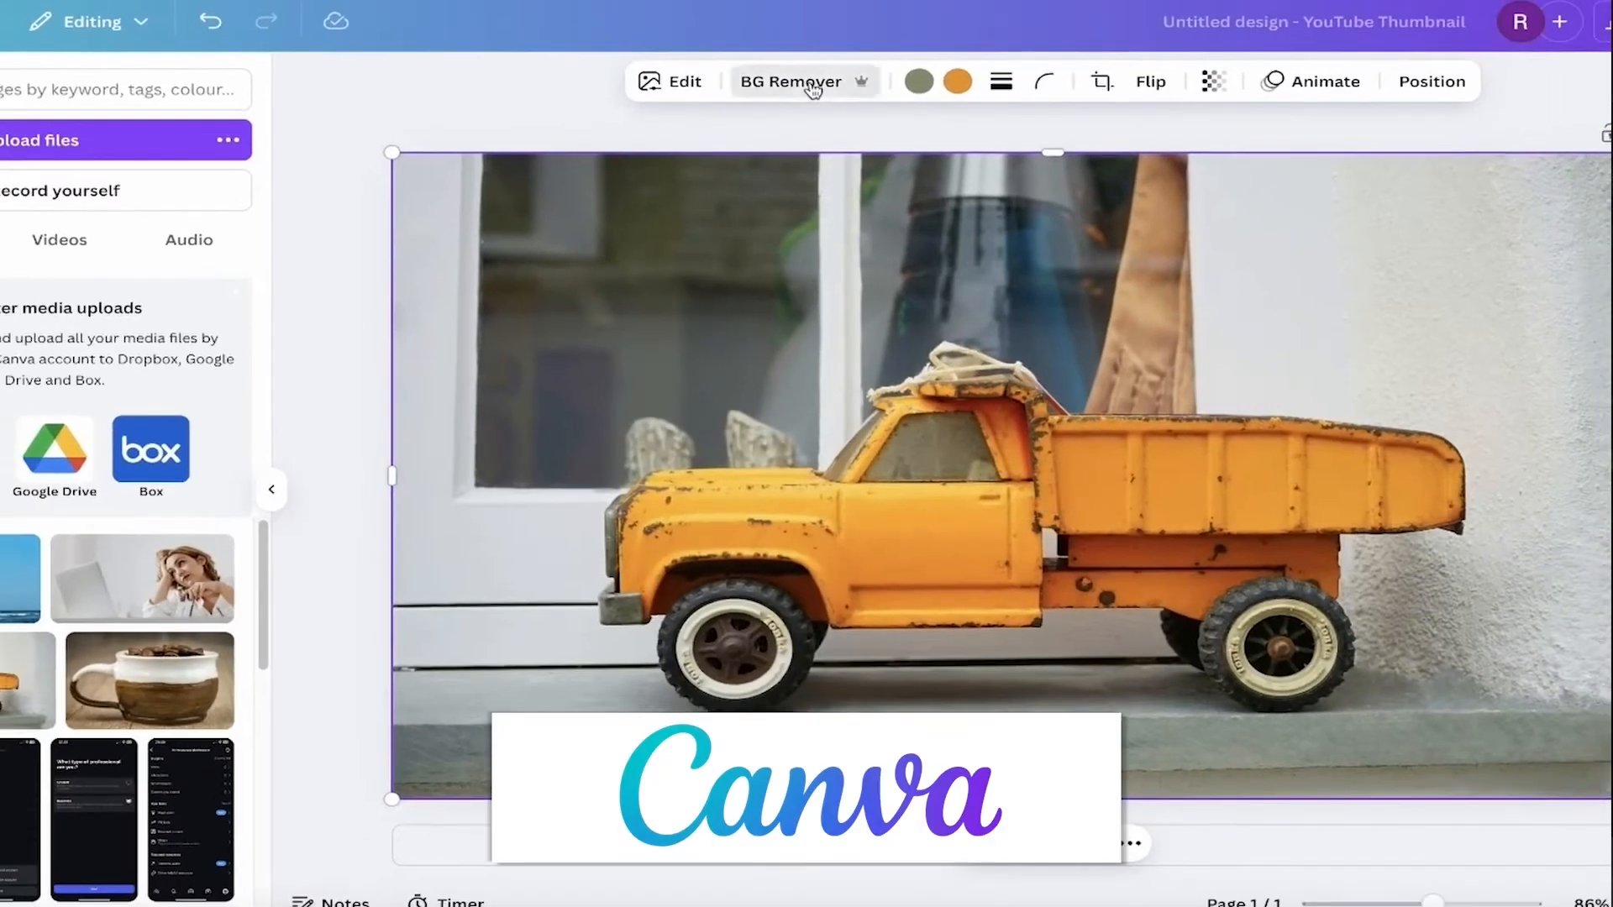
Step: Switch to Canva and remove the background from the orange toy truck photo
left_click(811, 88)
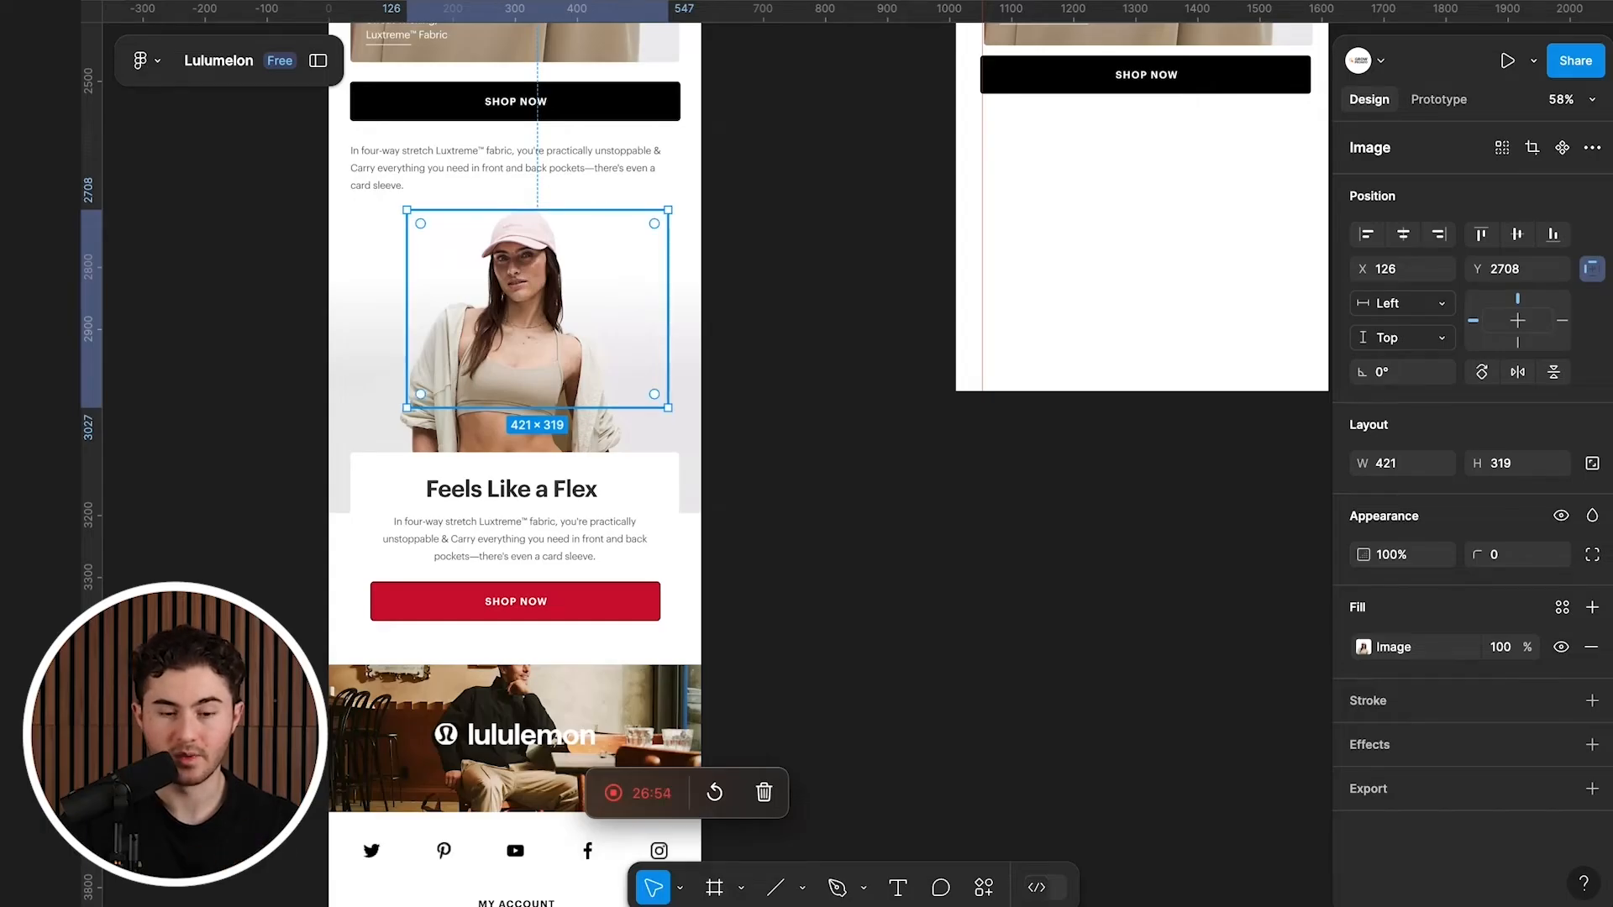
Step: Select the gradient rectangle behind the model in the reference email and examine how it sits behind the Feels Like a Flex card
left_click(525, 421)
scroll(525, 421, "up", 5)
scroll(525, 421, "left", 2)
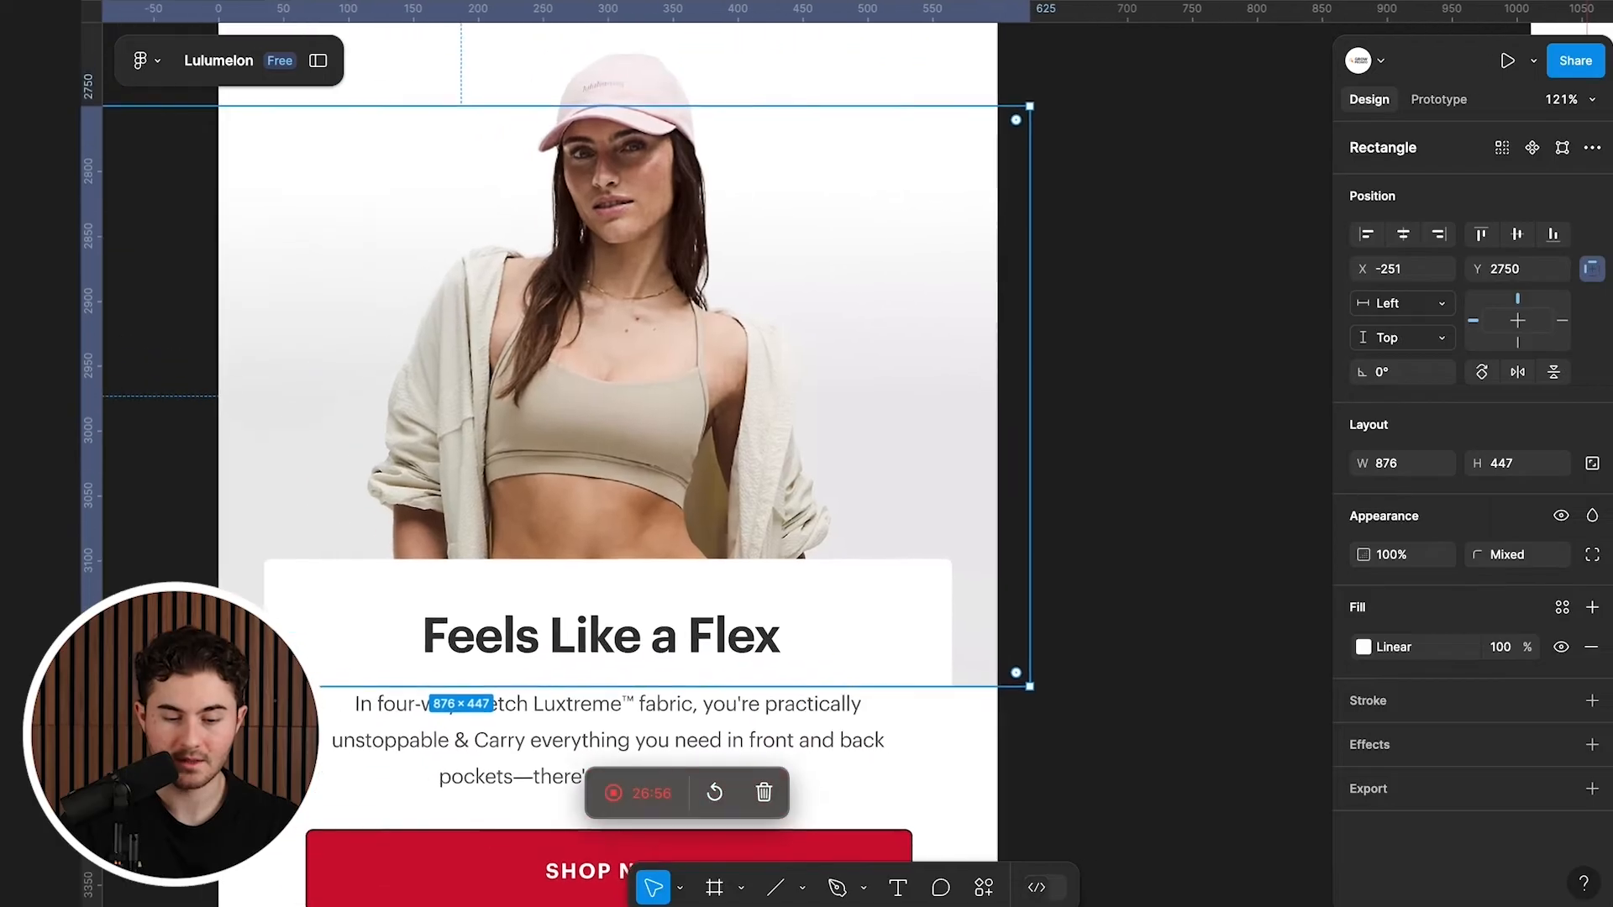
scroll(611, 353, "down", 5)
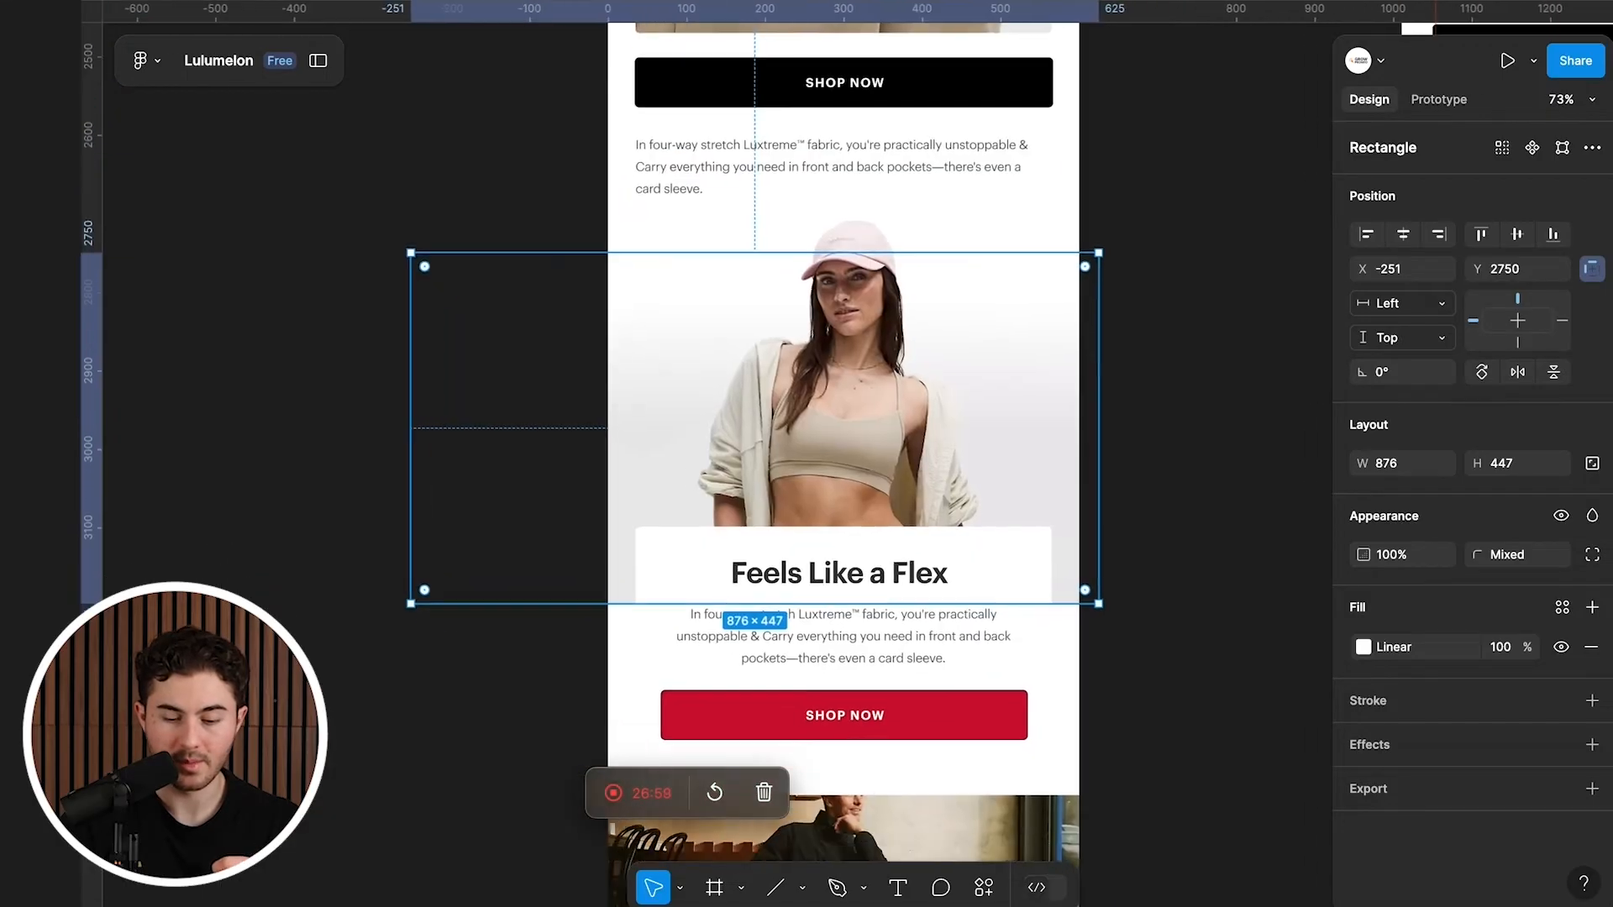
Step: Select the Feels Like a Flex card group in the reference email and examine how it overlaps the gradient and the footer banner
scroll(612, 352, "right", 2)
scroll(612, 352, "down", 2)
scroll(718, 470, "down", 2)
scroll(719, 470, "right", 1)
left_click(718, 470)
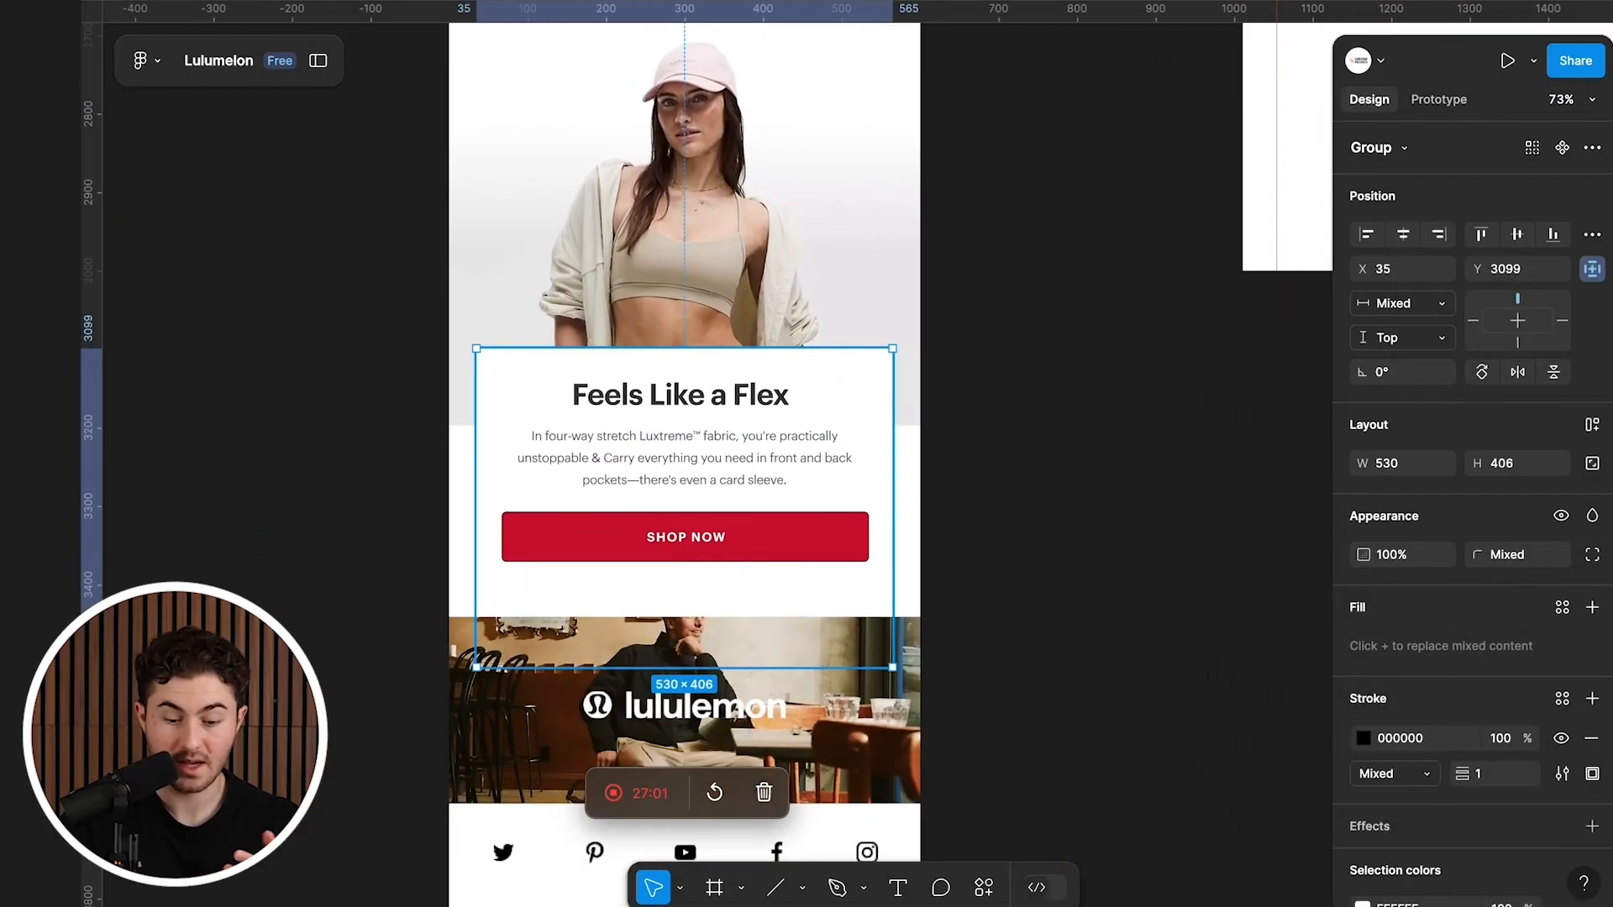
Step: Complete the recreated email frame with the model photo, Feels Like a Flex card, lululemon banner, social icons and footer from the reference
scroll(788, 496, "down", 4)
key("Escape")
left_click_drag(910, 757, 664, 197)
left_click(909, 741)
key("Escape")
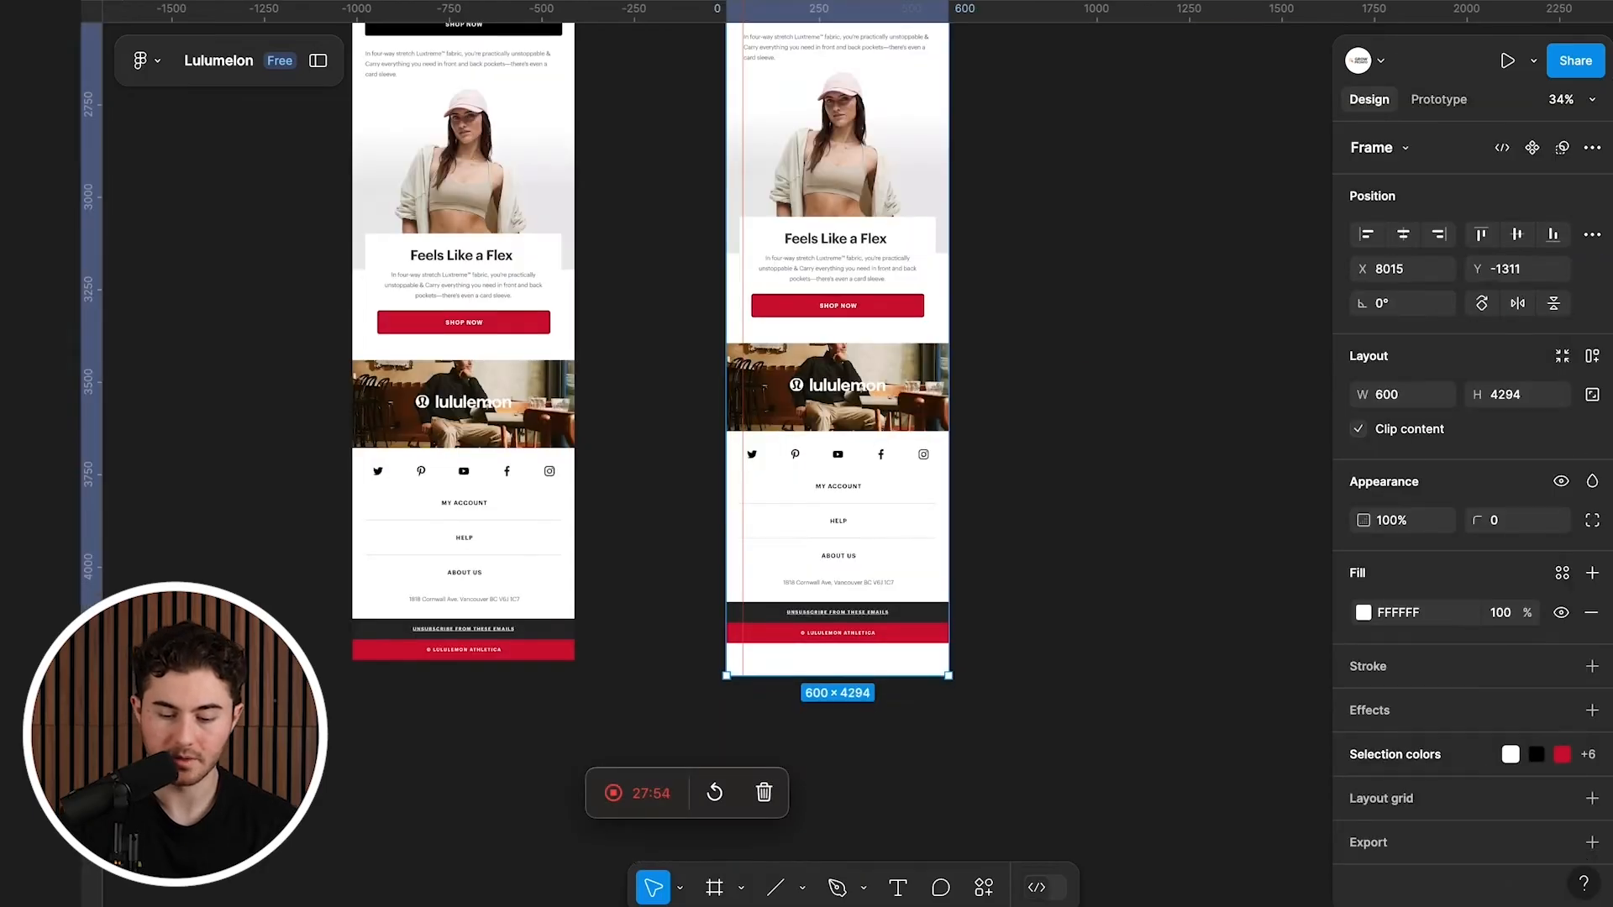
Step: Deselect the frame and compare the recreated email with the reference beside it, from the footer up to the earlier sections
scroll(714, 420, "up", 6)
key("Escape")
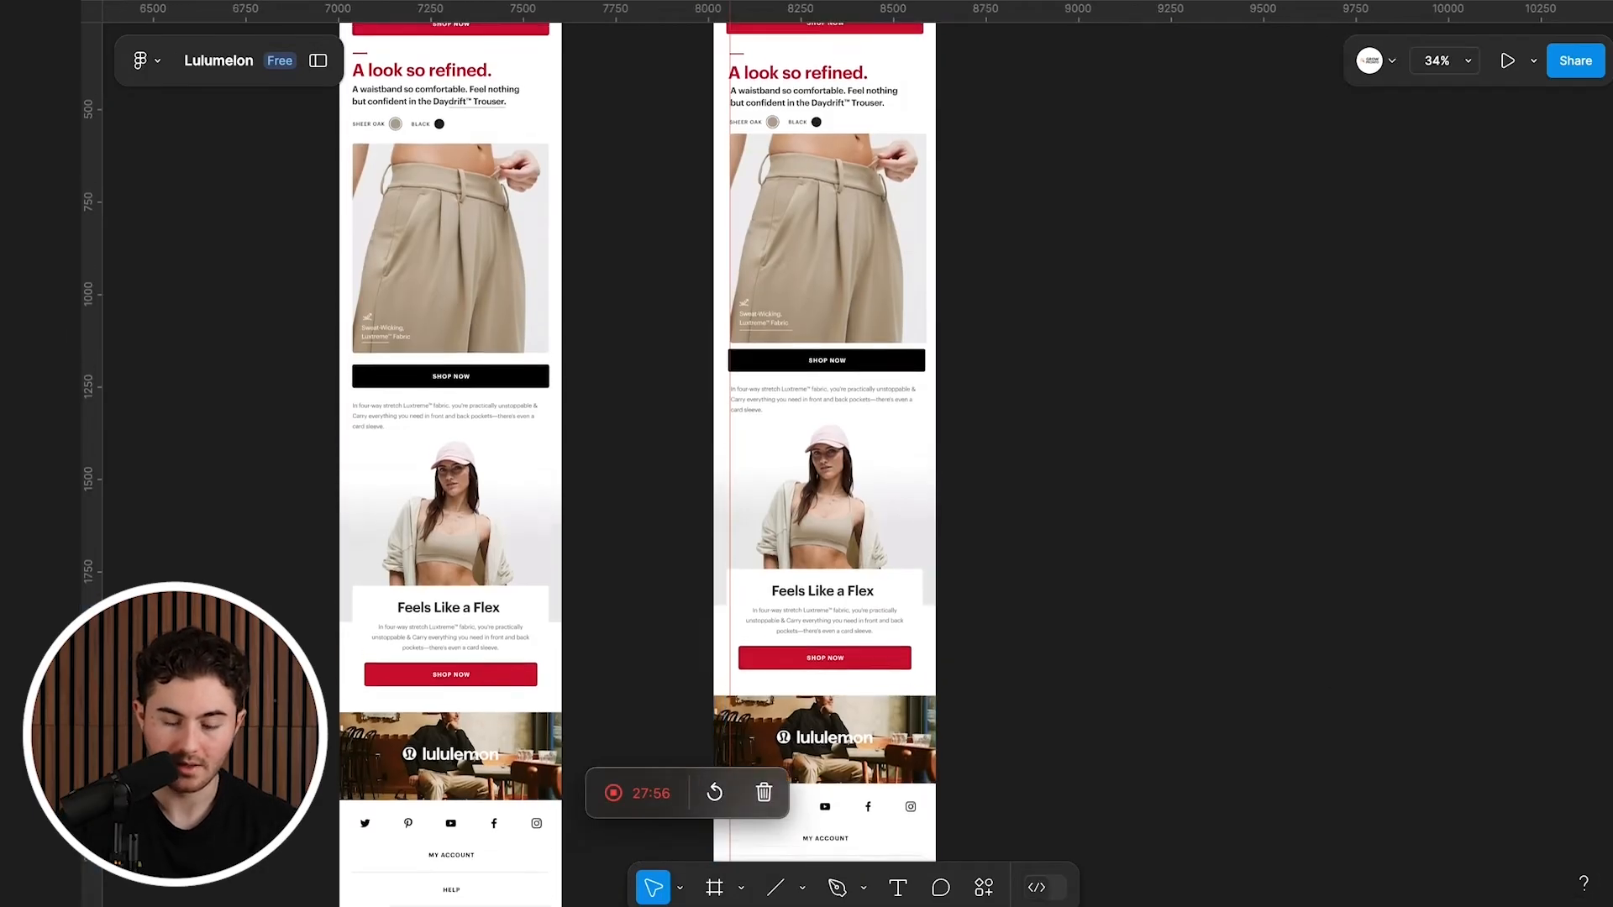
scroll(638, 453, "up", 3)
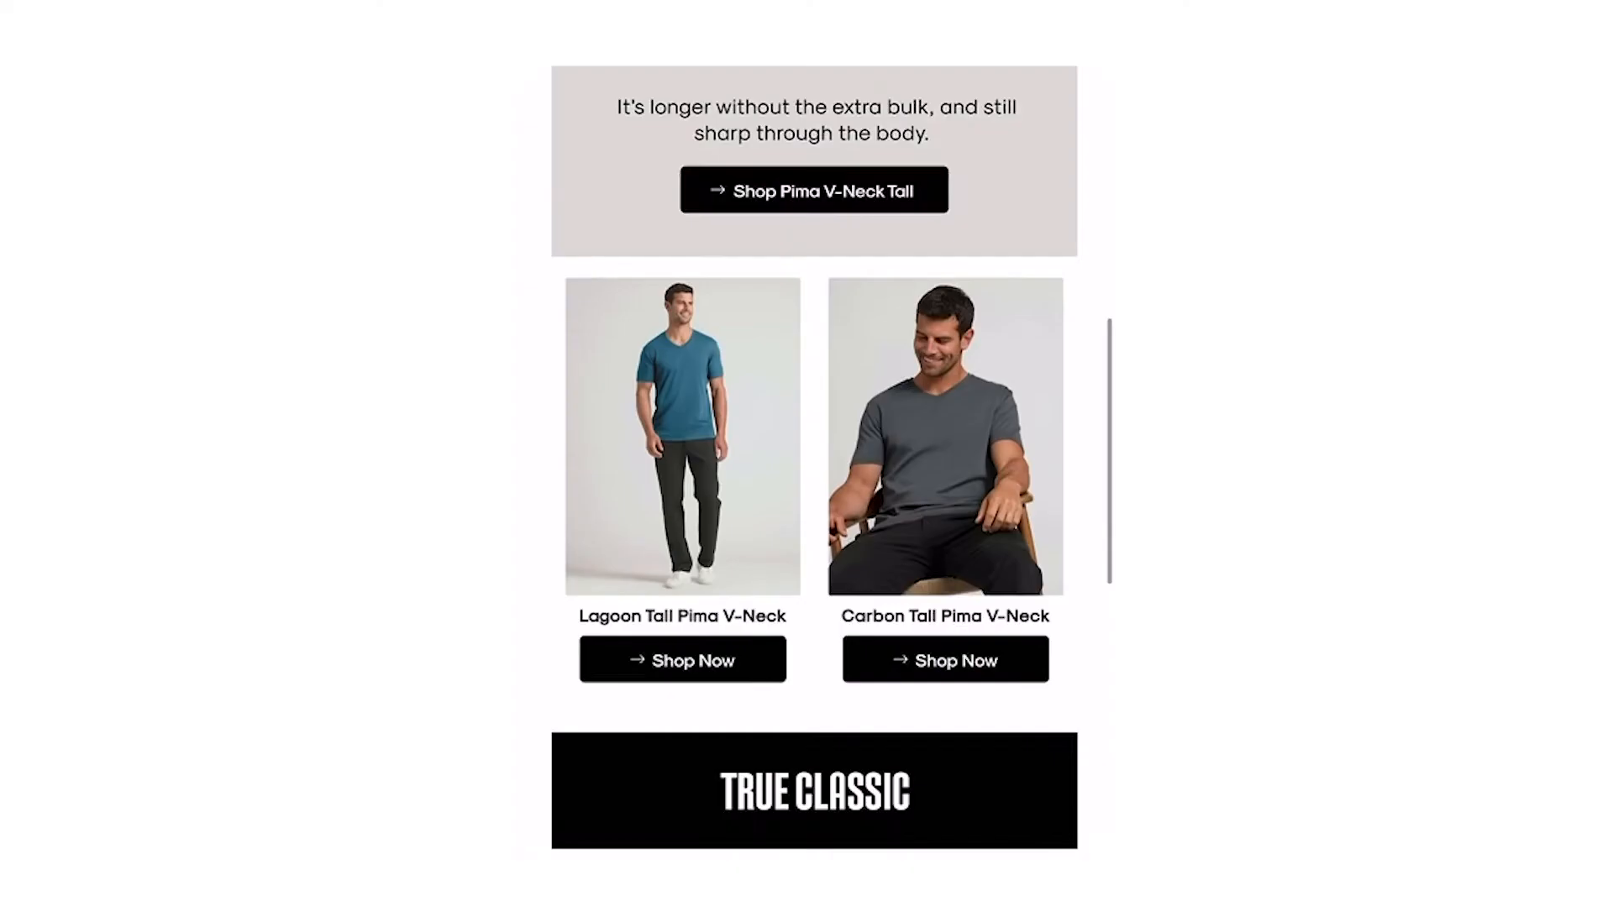
Step: Switch to the Gmail inbox and examine the True Classic V-neck email from its hero image down to the footer
scroll(813, 454, "down", 3)
scroll(813, 454, "down", 7)
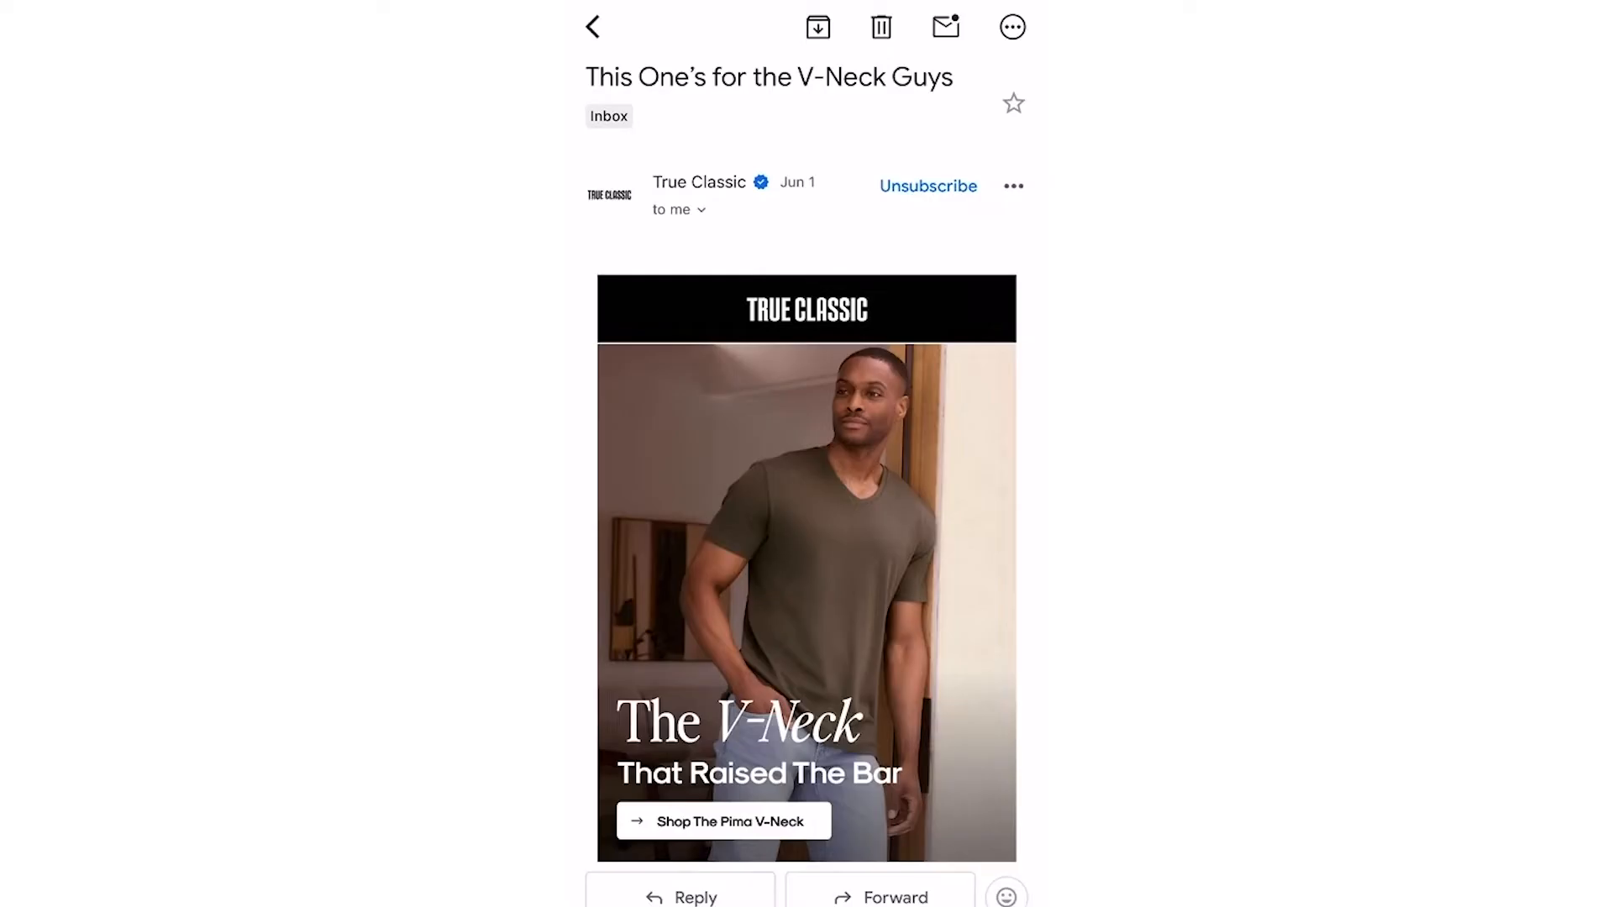
scroll(806, 453, "down", 10)
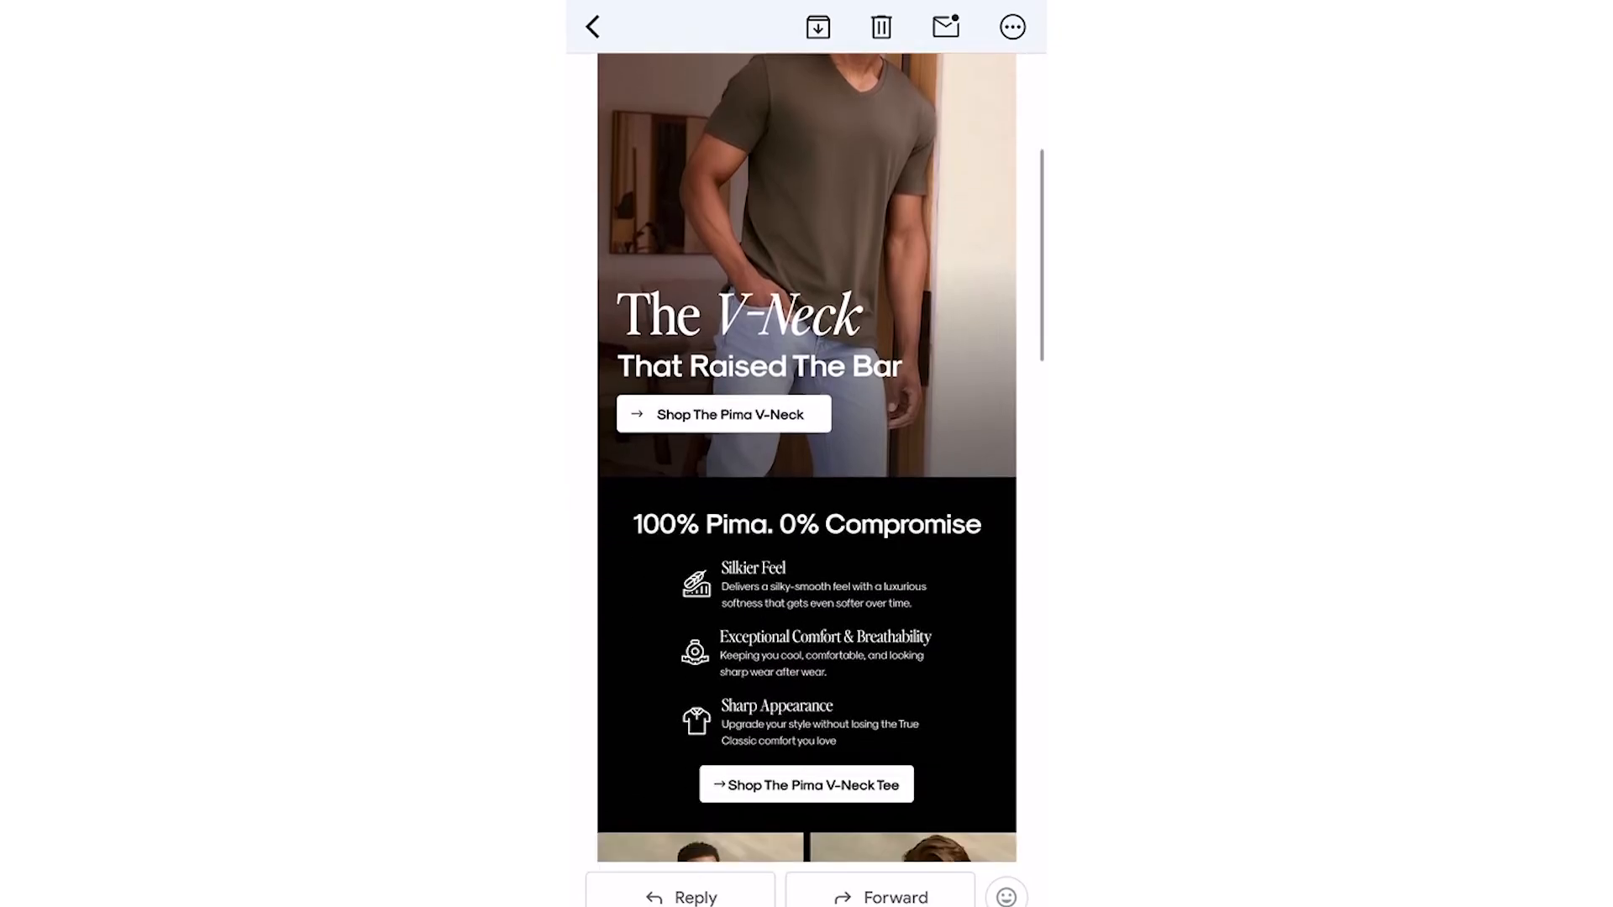
scroll(807, 454, "down", 10)
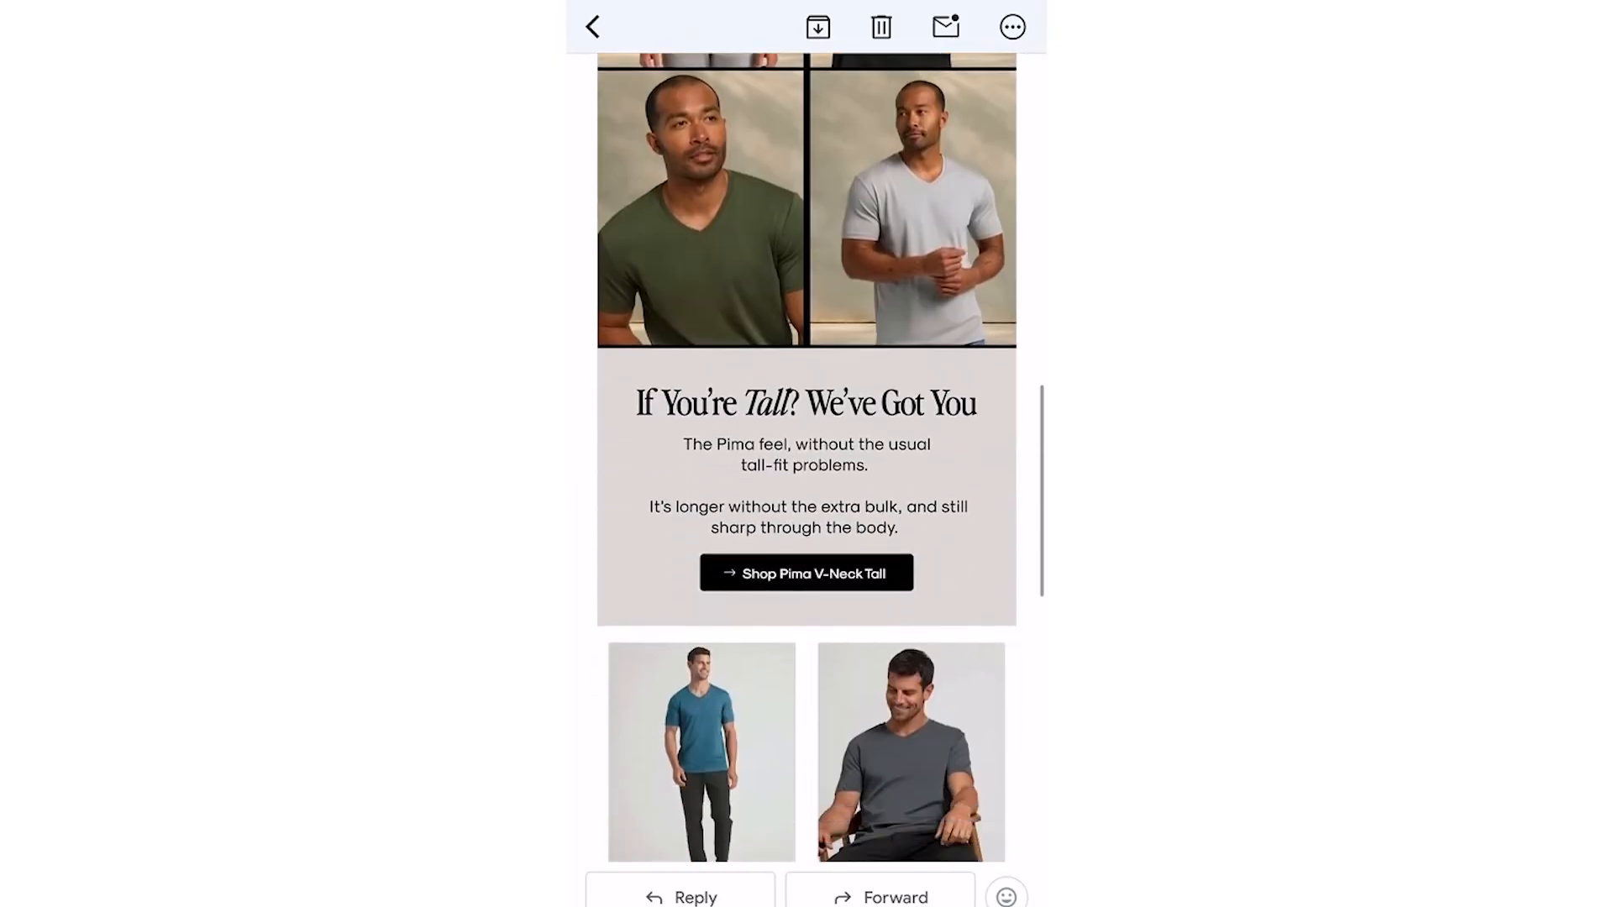
scroll(806, 454, "down", 5)
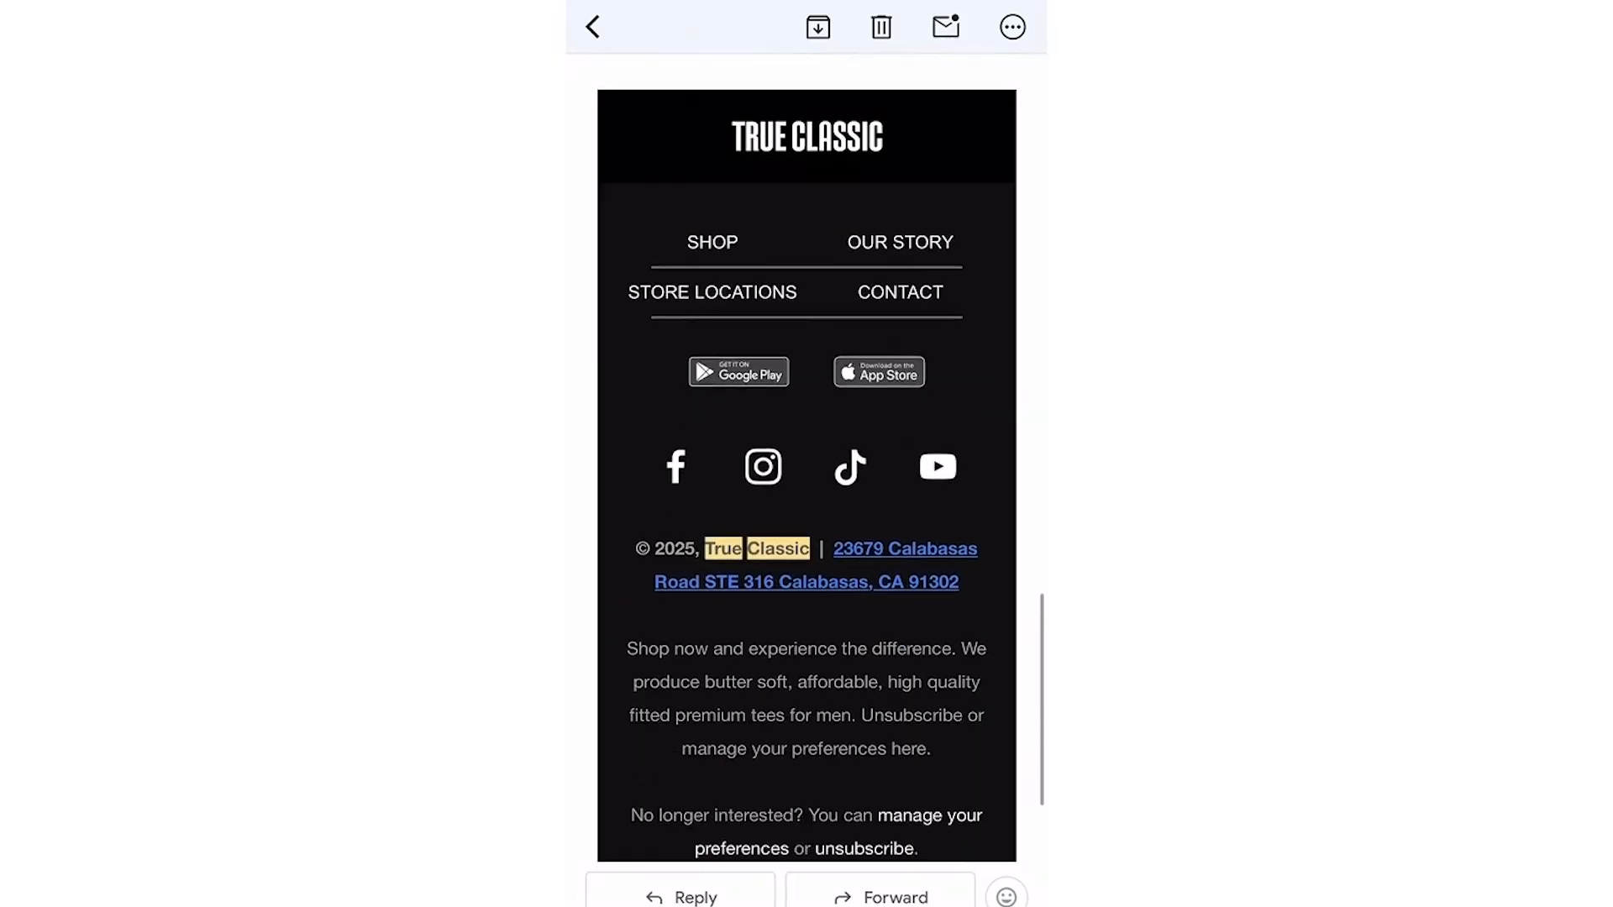